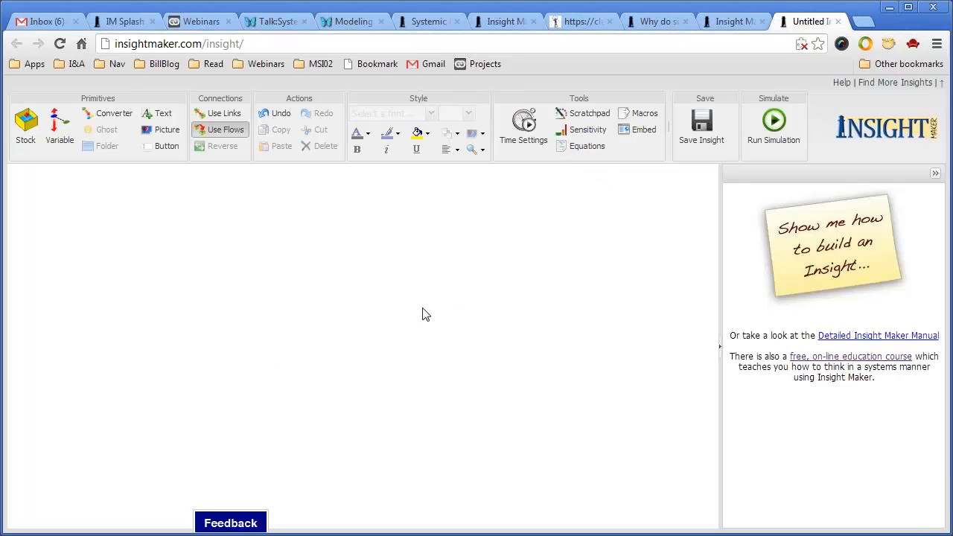
Create a new stock near the middle of the empty canvas
right_click(375, 264)
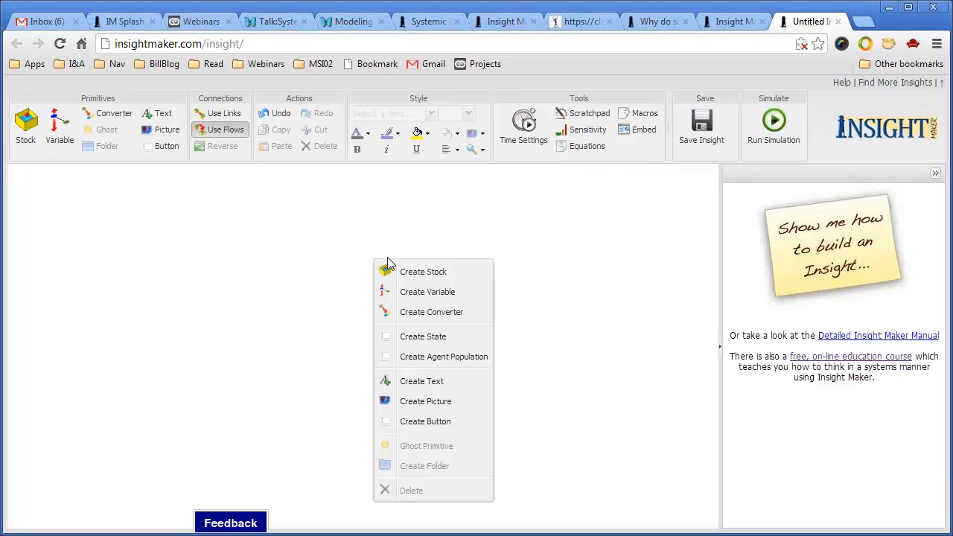
click(430, 273)
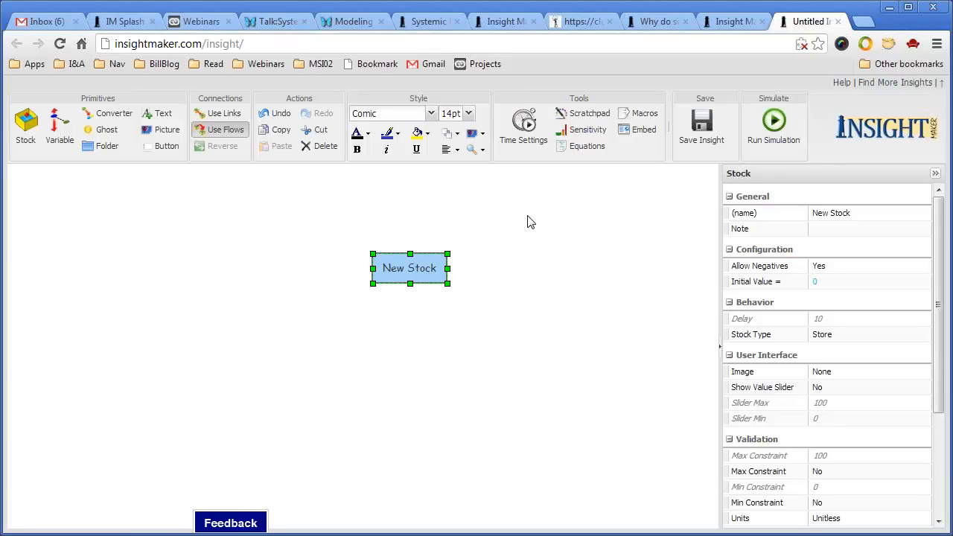
Set the browser to always allow plug-ins on insightmaker.com
click(801, 45)
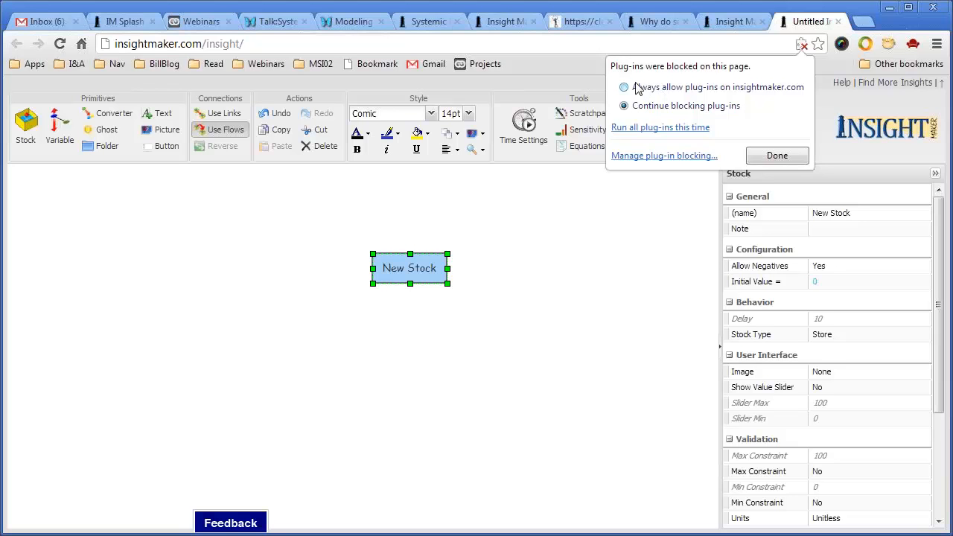
click(637, 87)
click(778, 155)
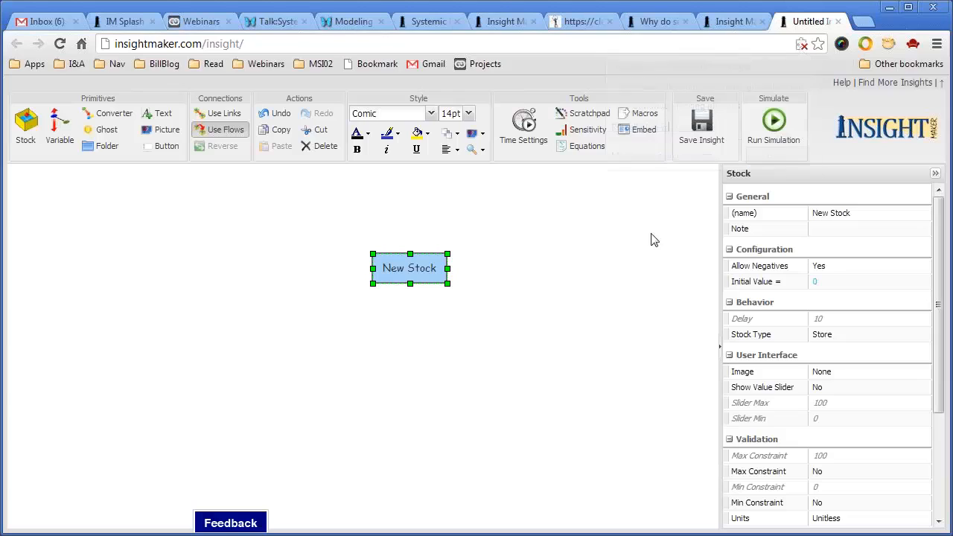
click(615, 249)
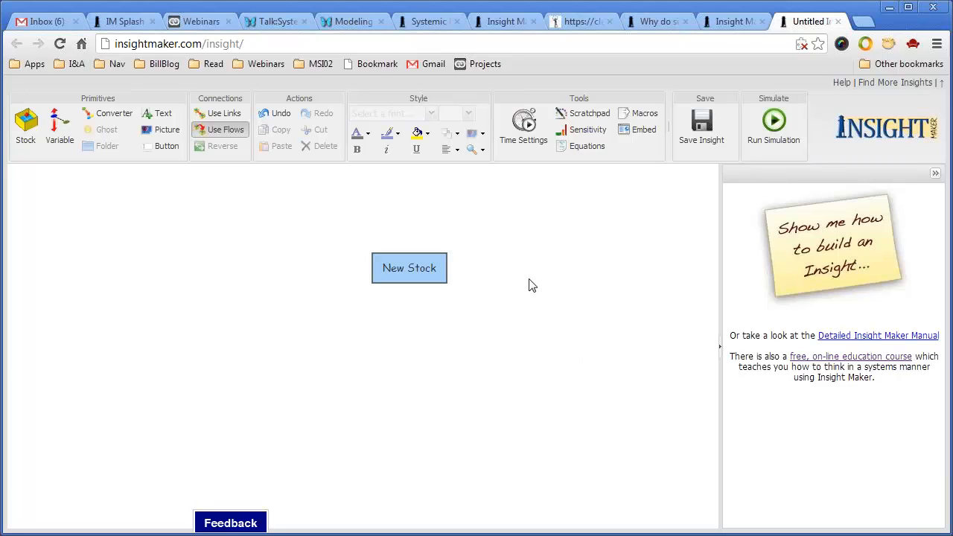
Rename the new stock as stuff
click(432, 270)
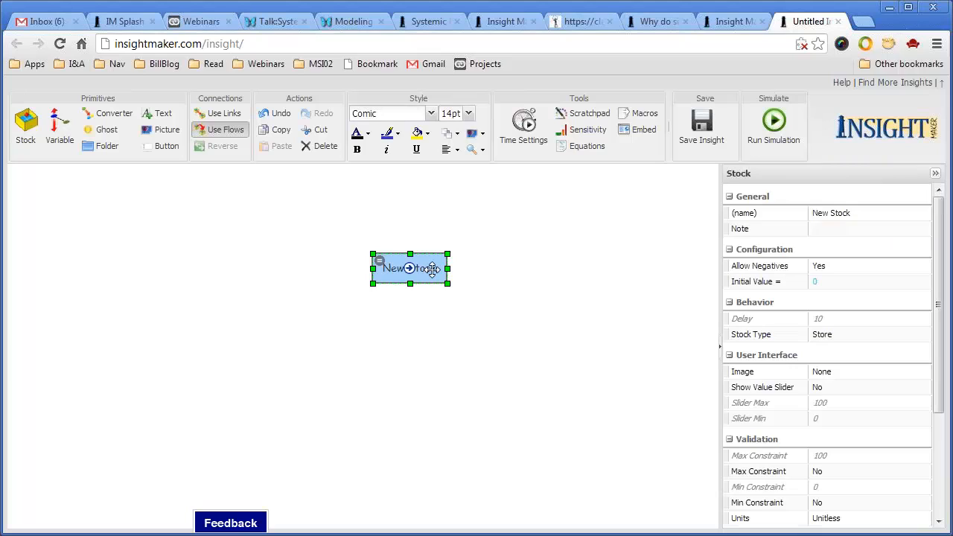
click(846, 214)
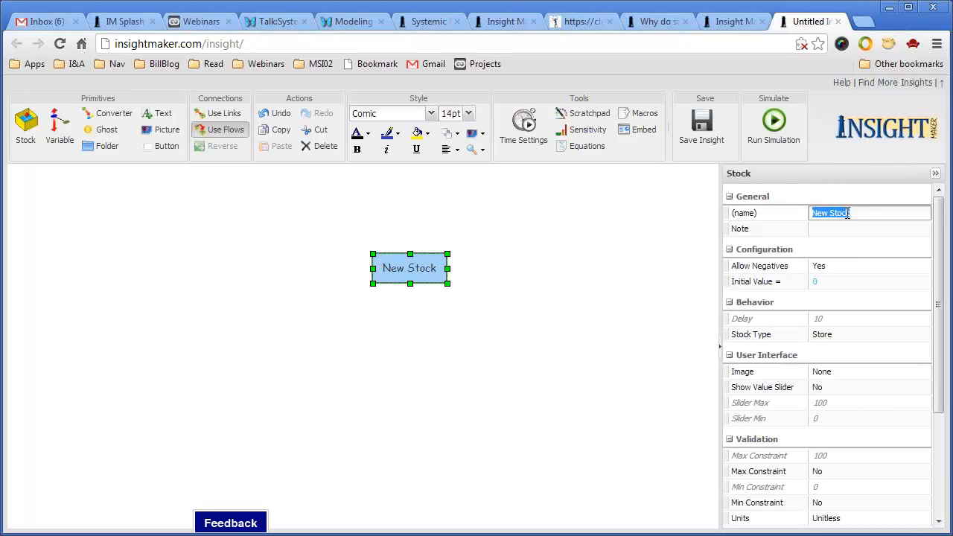
text(stuff)
click(511, 345)
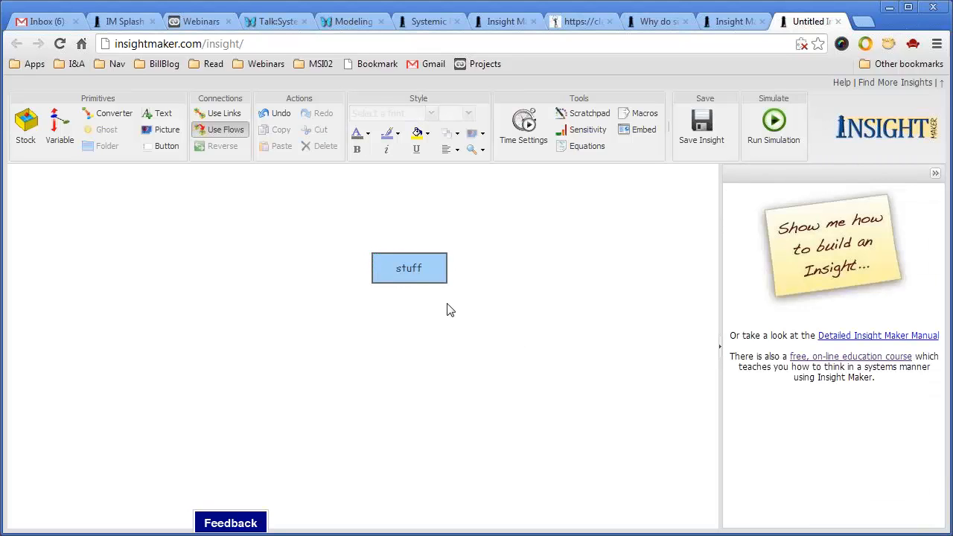
Shift the stuff stock slightly down and across the canvas, and set its Allow Negatives option to No
mouse_move(442, 277)
mouse_down()
mouse_move(447, 293)
mouse_move(450, 287)
mouse_up()
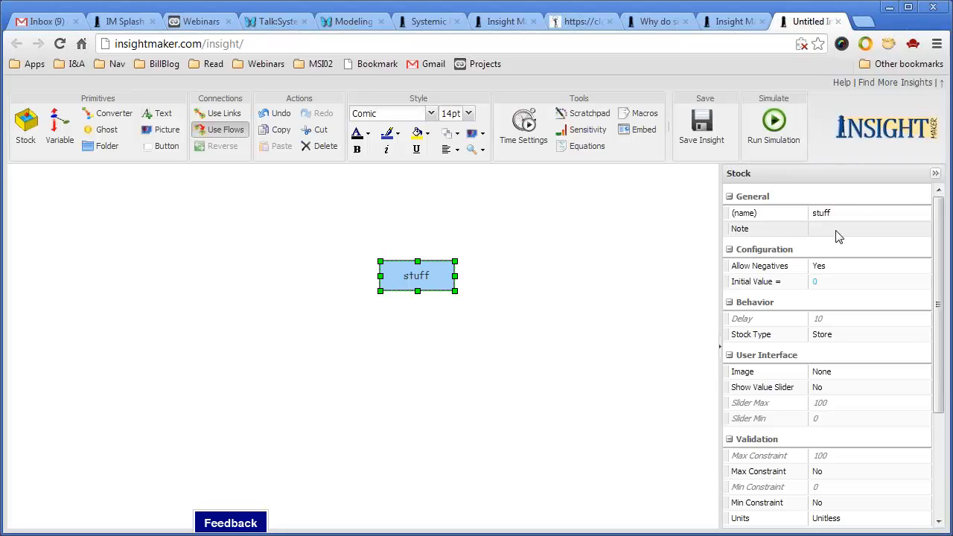
click(846, 272)
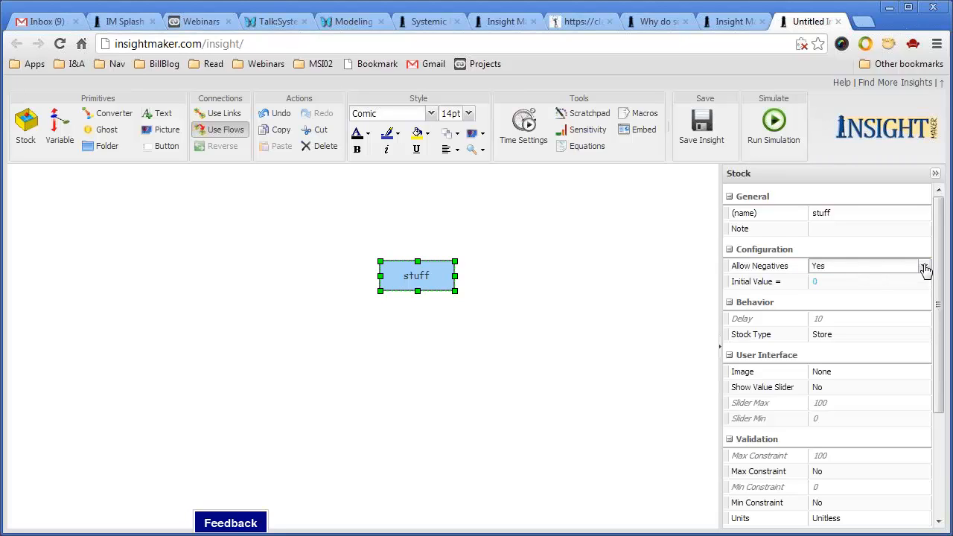
click(925, 268)
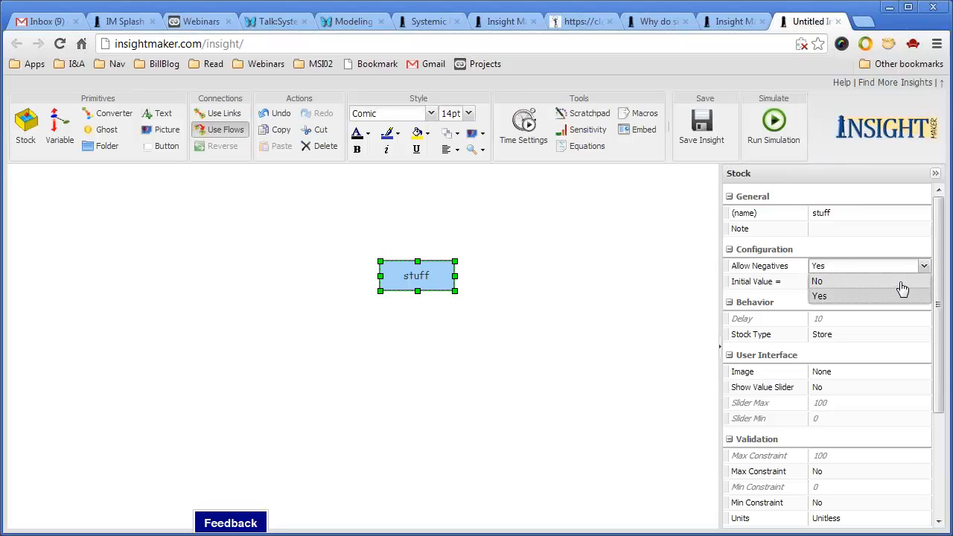
click(901, 283)
click(895, 286)
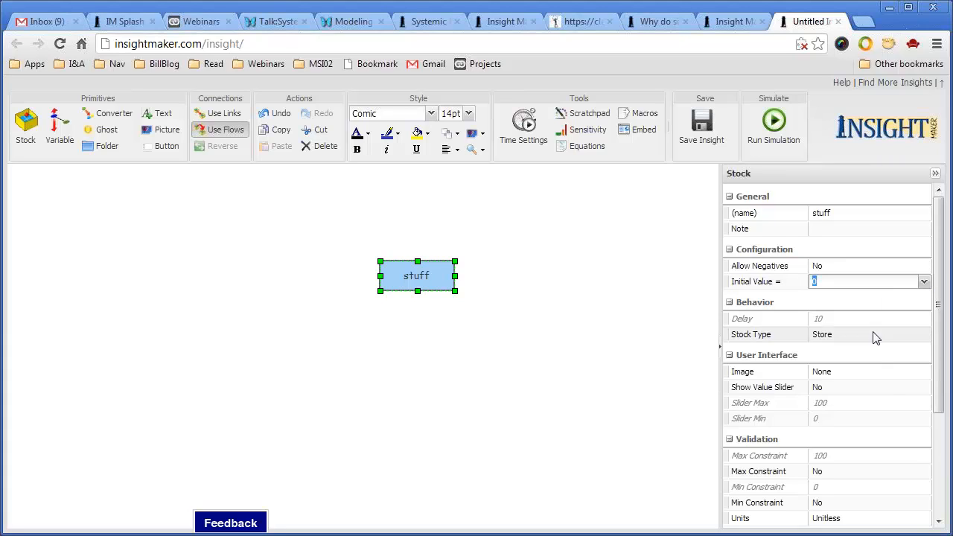
Turn on the value slider for the stuff stock, keeping the slider maximum at 100
click(866, 391)
click(888, 388)
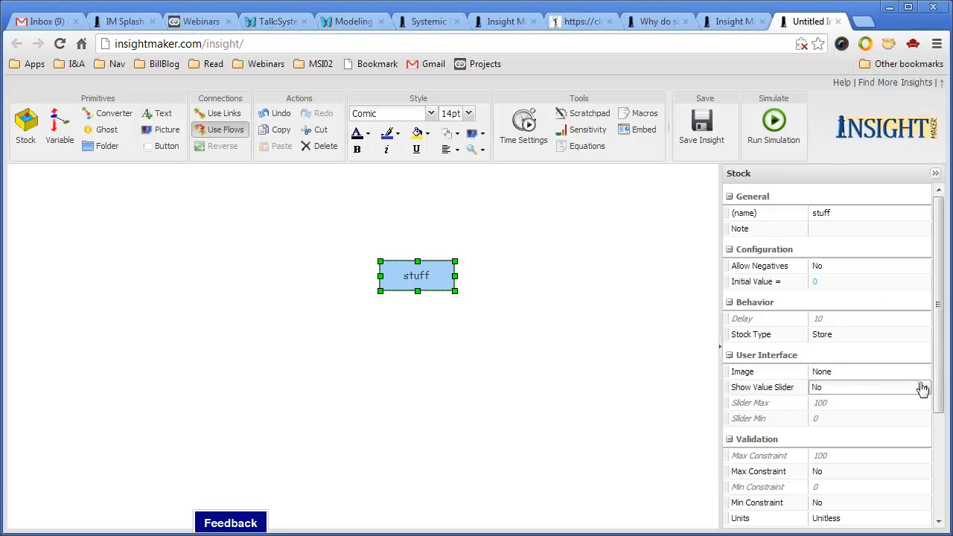
click(924, 389)
click(893, 417)
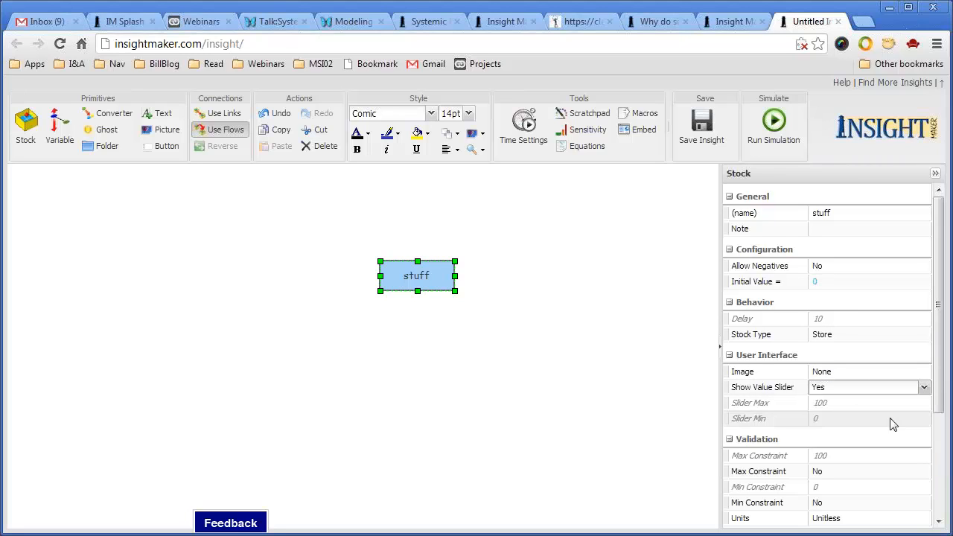
click(846, 406)
click(846, 404)
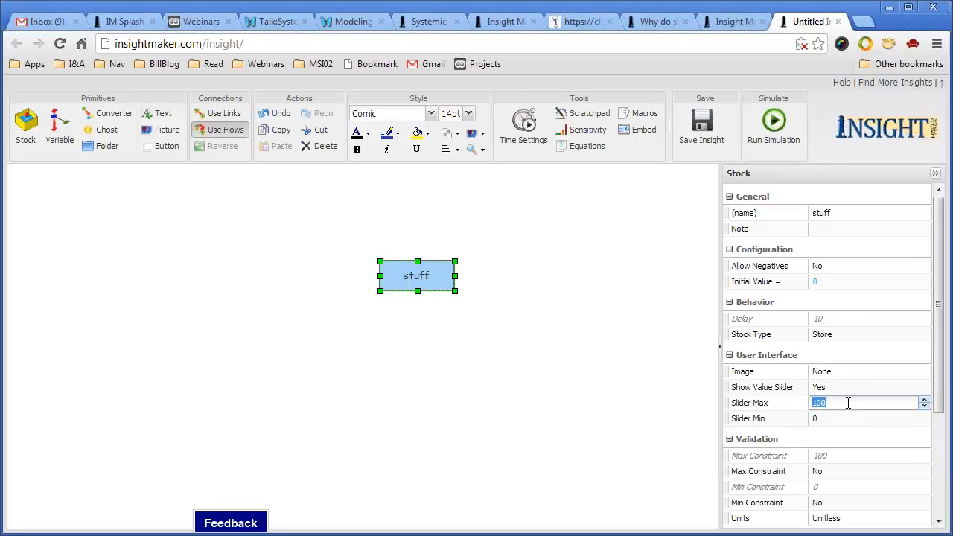
click(643, 363)
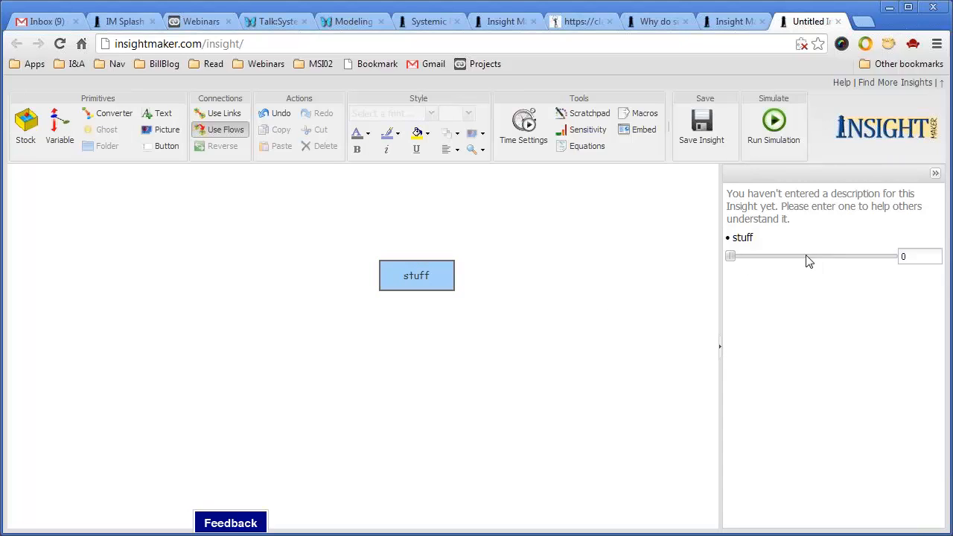
Try out the stuff value slider, moving it to about 20 and setting it back to 0
drag(728, 262, 764, 271)
double_click(937, 258)
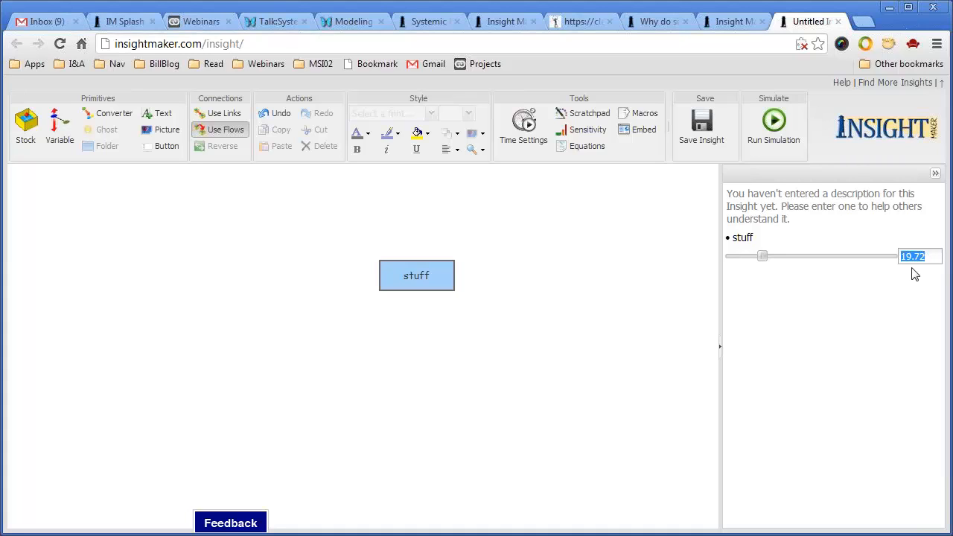
text(0)
double_click(931, 259)
click(929, 256)
drag(764, 256, 775, 256)
double_click(936, 258)
text(0)
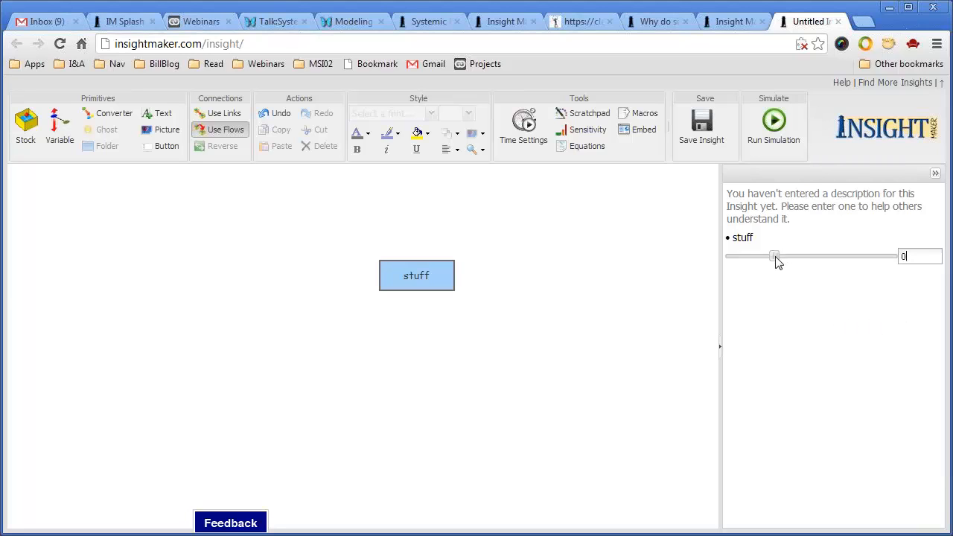
drag(777, 257, 725, 257)
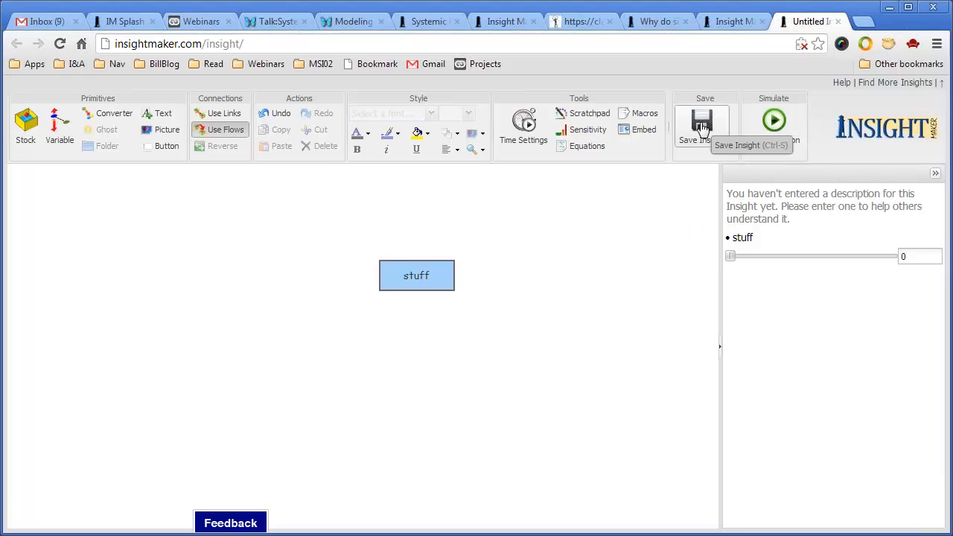
Save the insight with the title "stuff demo" and the description "stuff demo"
click(703, 128)
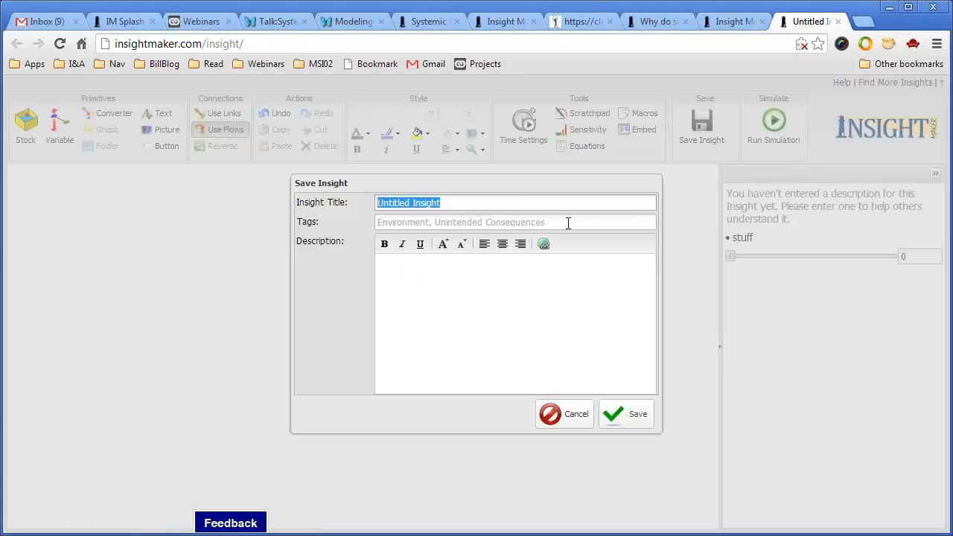
text(st)
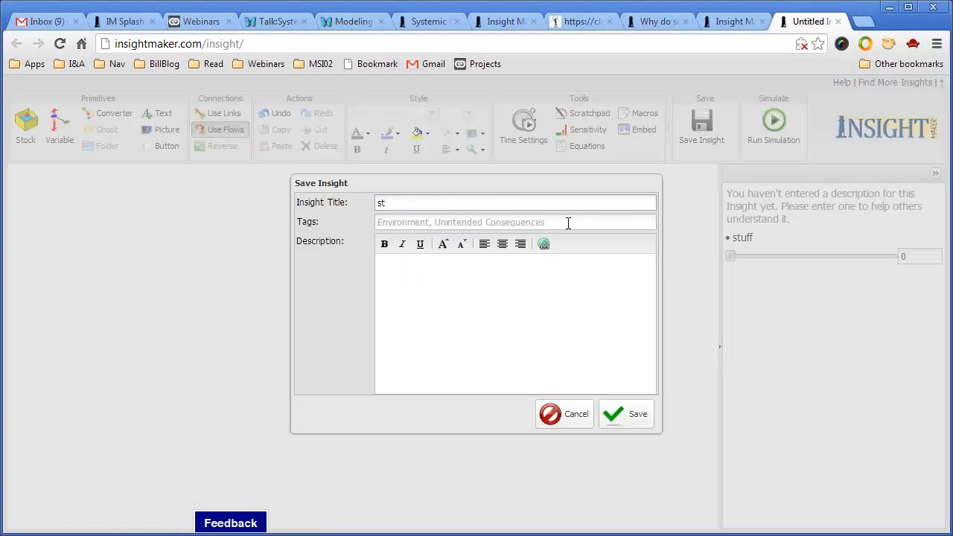
text(uff demo)
click(472, 313)
text(stuff )
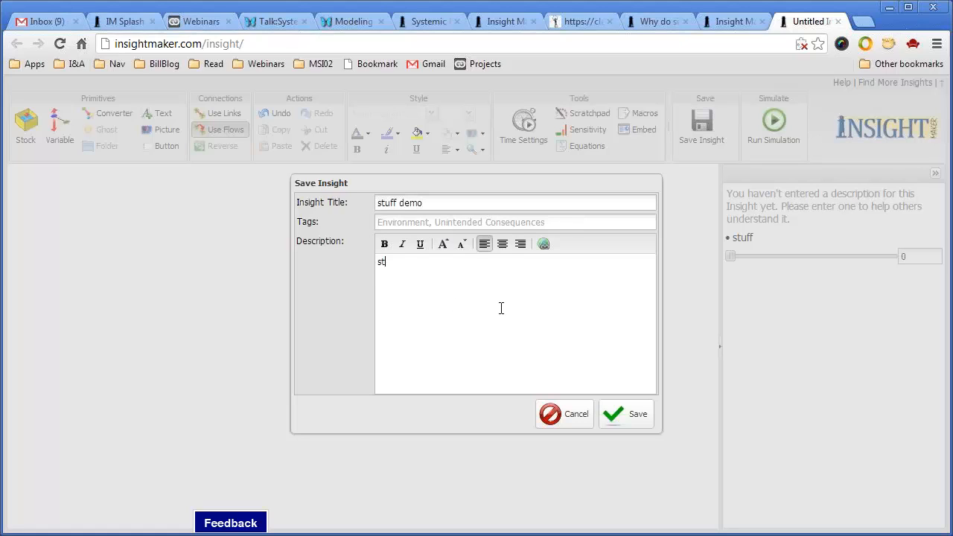
text(demo)
click(610, 422)
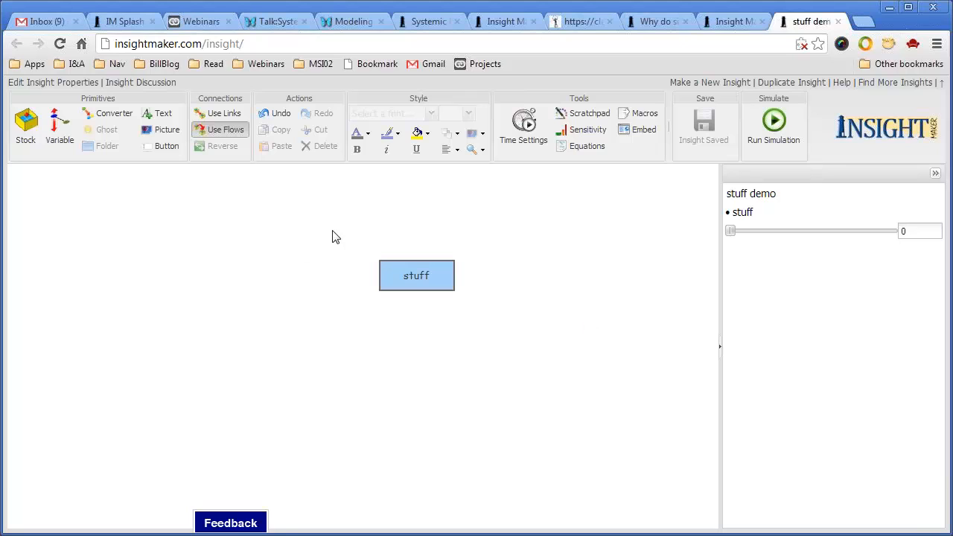
drag(332, 237, 456, 308)
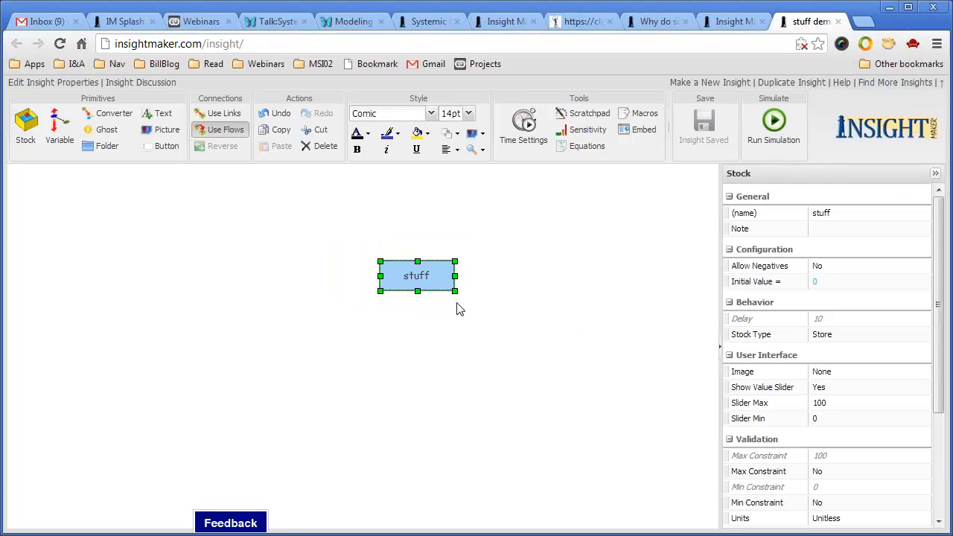
click(522, 285)
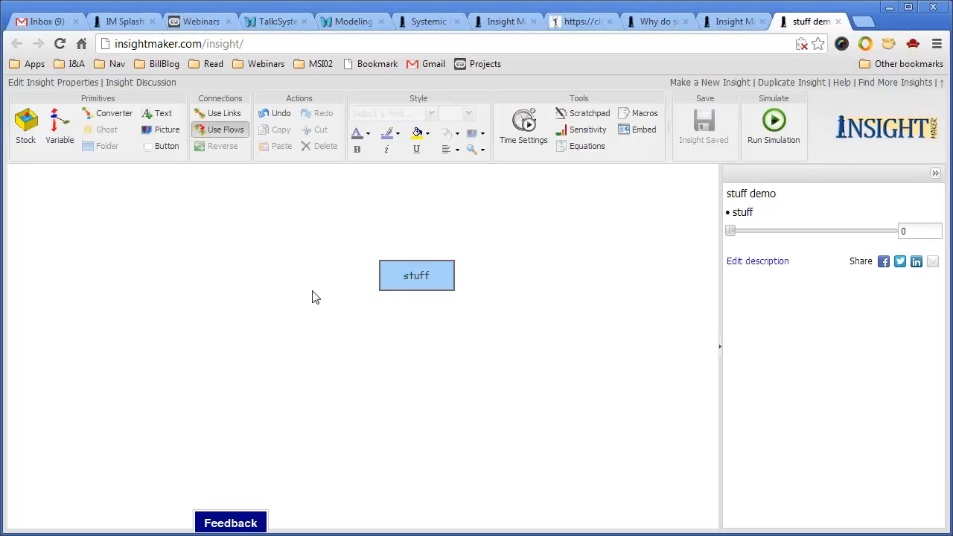
Draw a horizontal flow on the left side of the stuff stock, reversed to point into the stock, and save the insight
mouse_move(421, 283)
drag(417, 275, 209, 276)
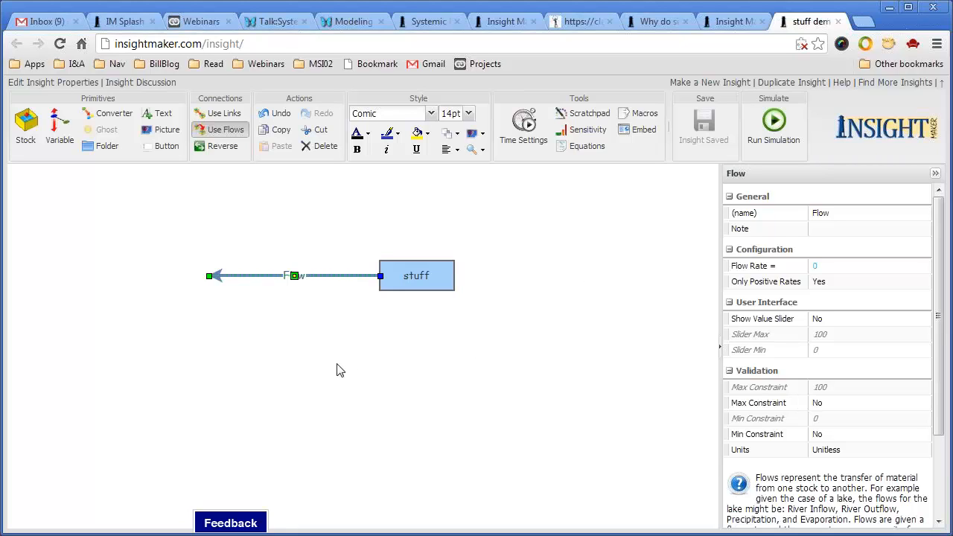
mouse_move(429, 278)
click(221, 146)
key(ctrl+s)
Rename the flow as inflow
click(832, 214)
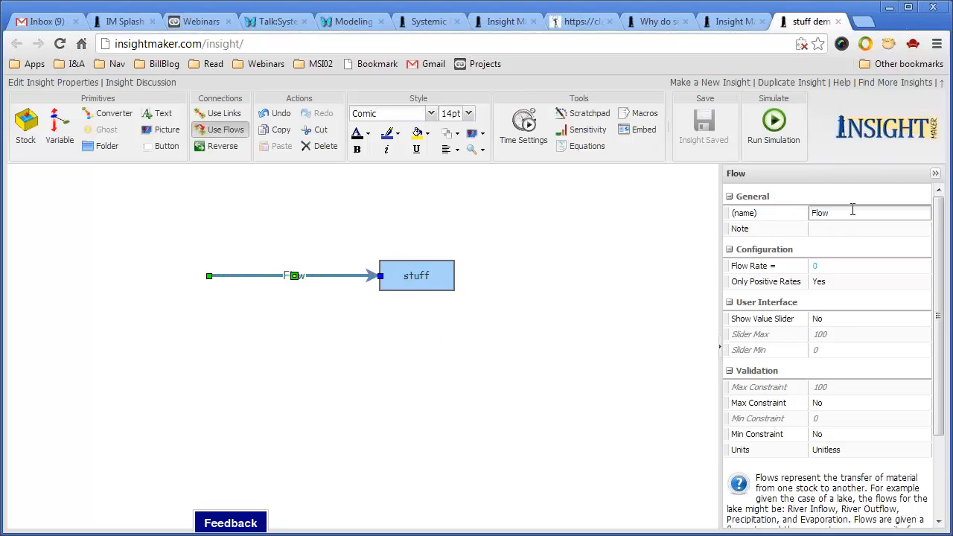
drag(852, 214, 803, 214)
text(inf)
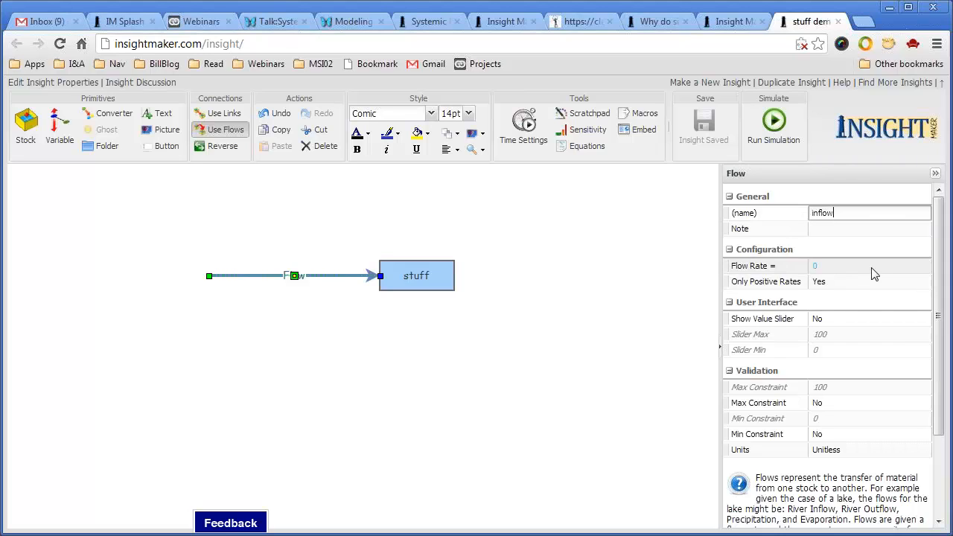
Turn on the value slider for the inflow and set its slider maximum to 5
click(920, 322)
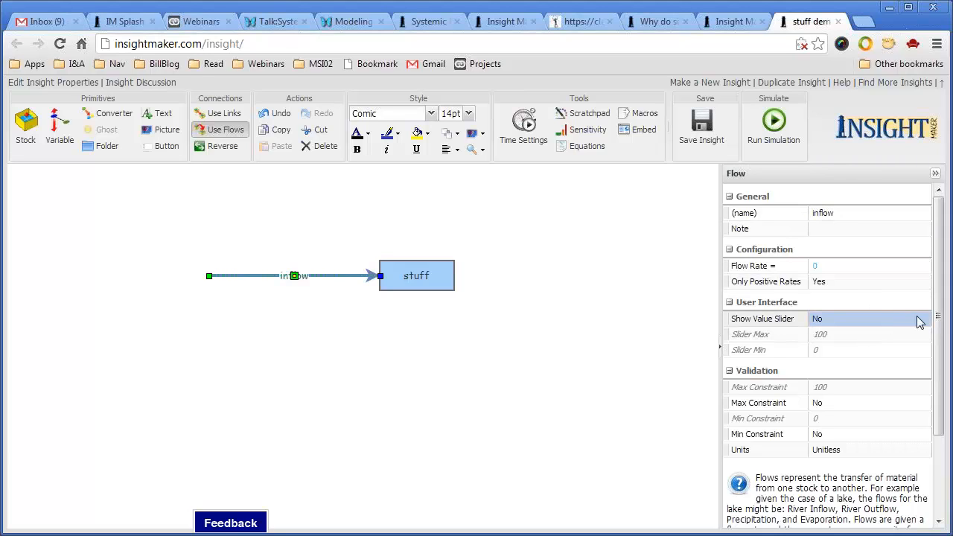
click(929, 320)
click(924, 319)
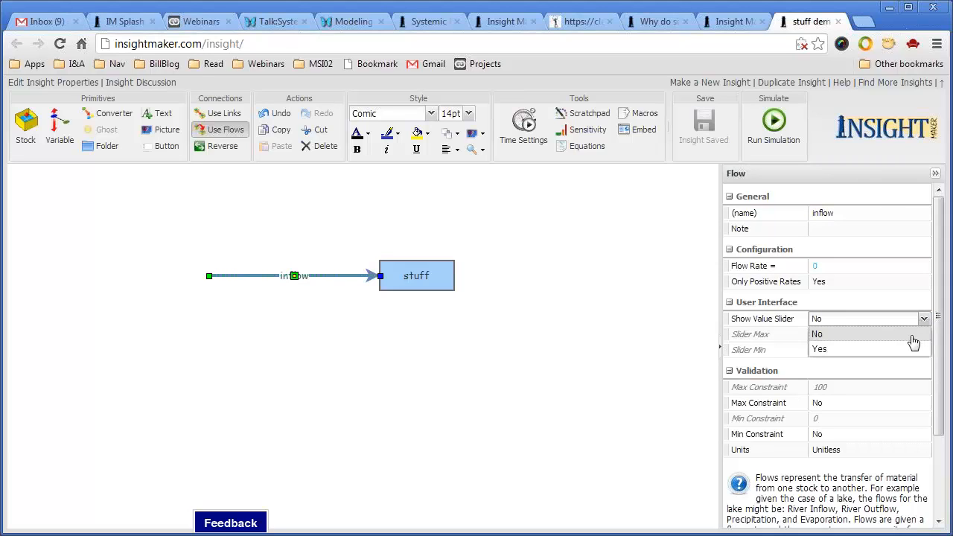
click(913, 350)
click(856, 337)
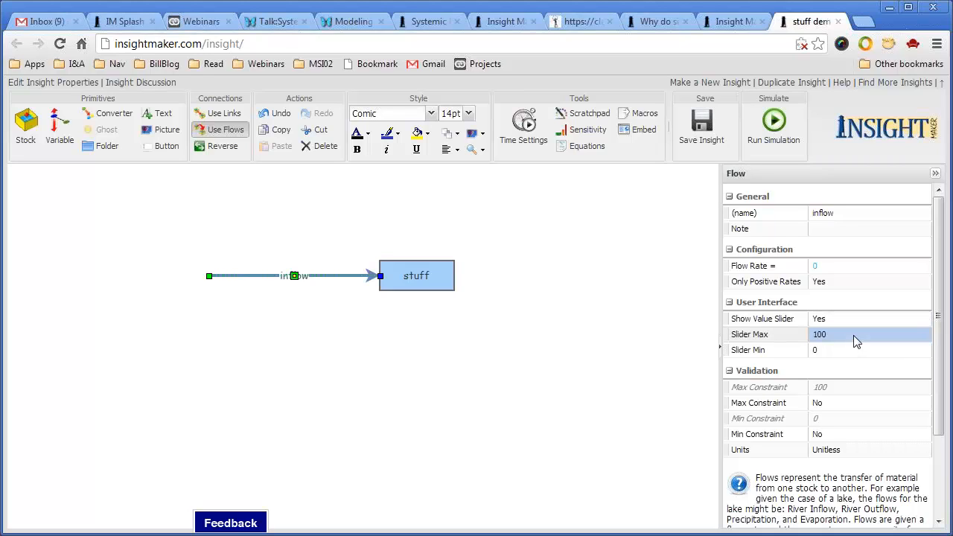
click(842, 334)
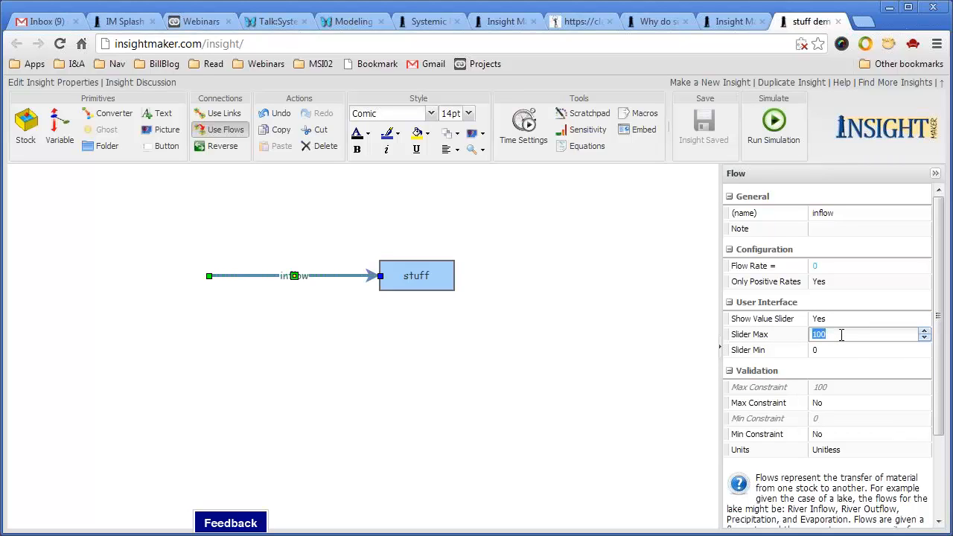
text(5)
click(649, 363)
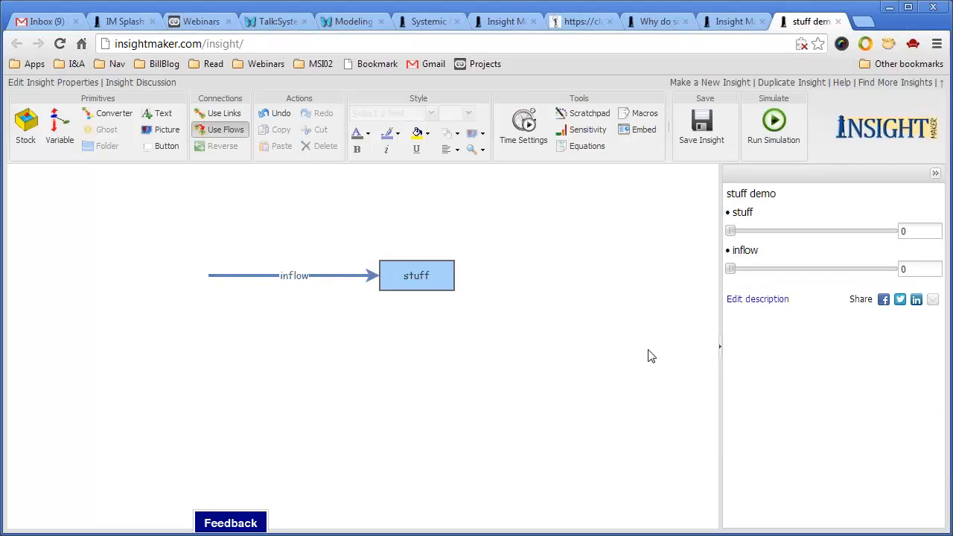
click(442, 286)
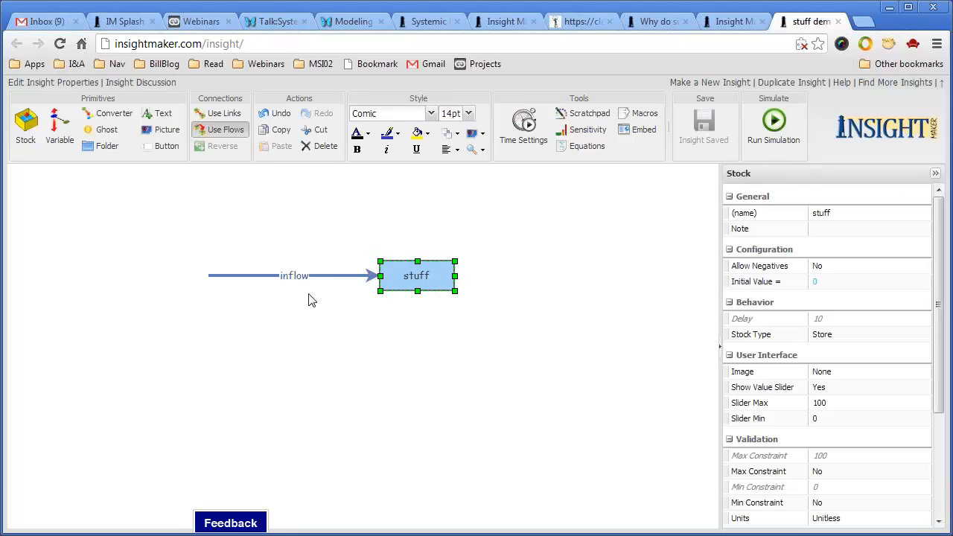
click(333, 359)
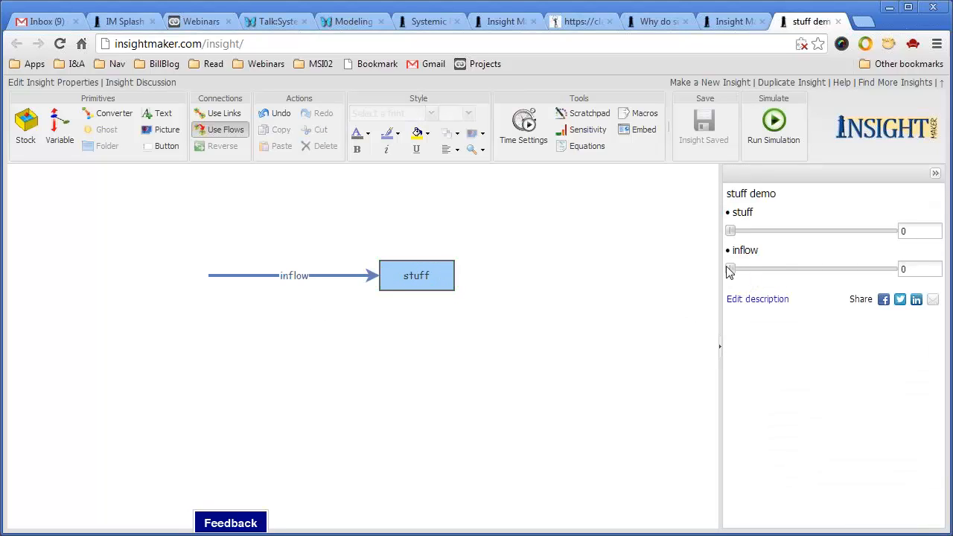
Set the inflow value to 1
drag(733, 271, 767, 273)
click(921, 268)
text(1)
Shorten the inflow arrow and move the inflow and stuff stock together toward the middle of the canvas
click(229, 275)
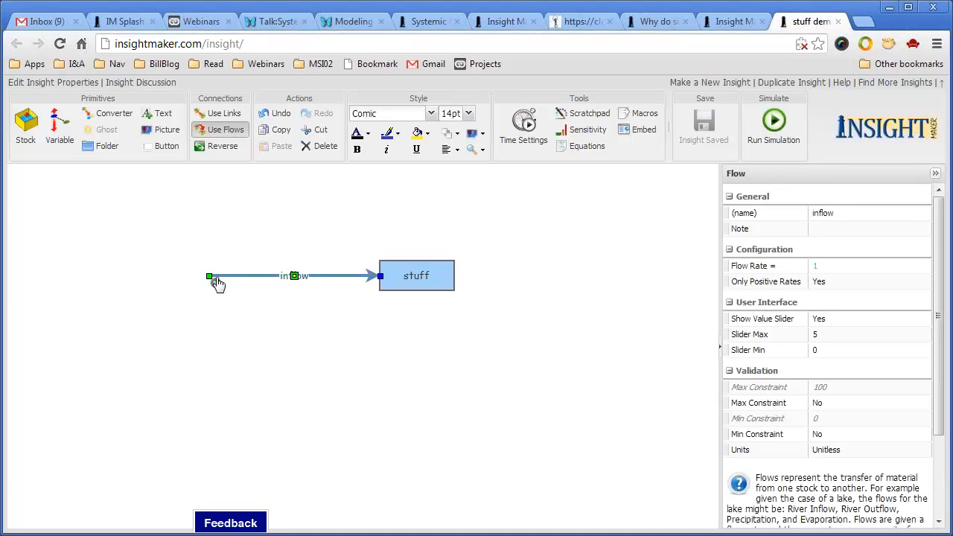
drag(213, 276, 479, 320)
click(253, 245)
drag(443, 282, 516, 311)
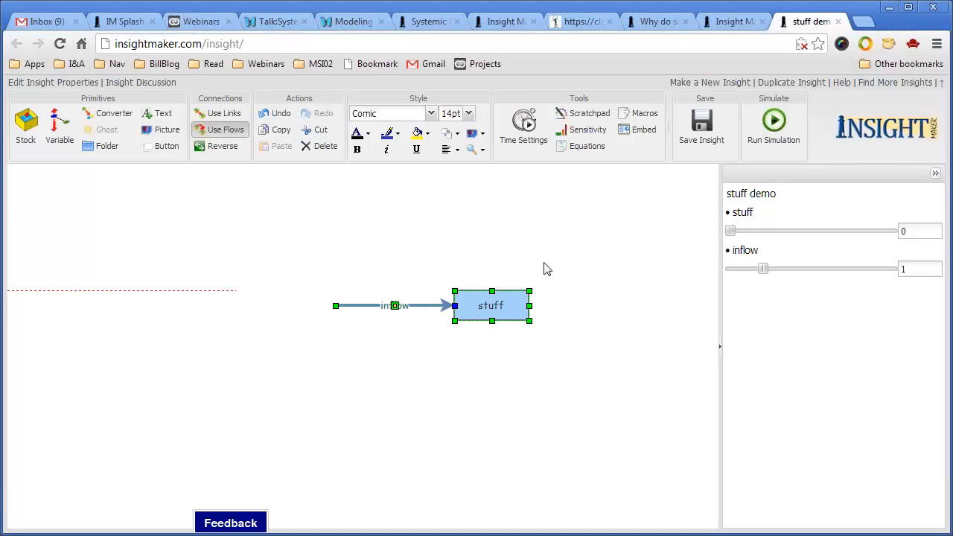
click(553, 257)
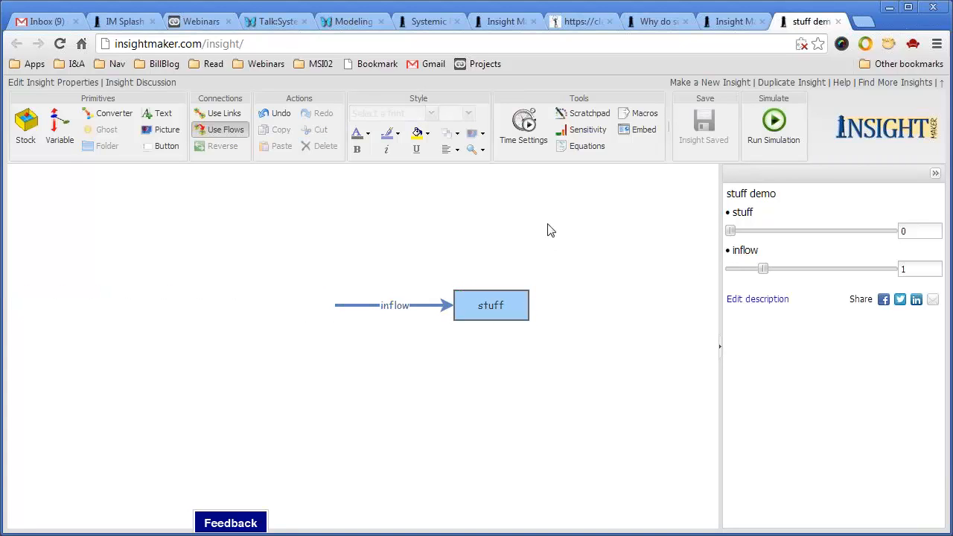
Set the simulation length to 10 and the time units to minutes in the time settings
click(523, 121)
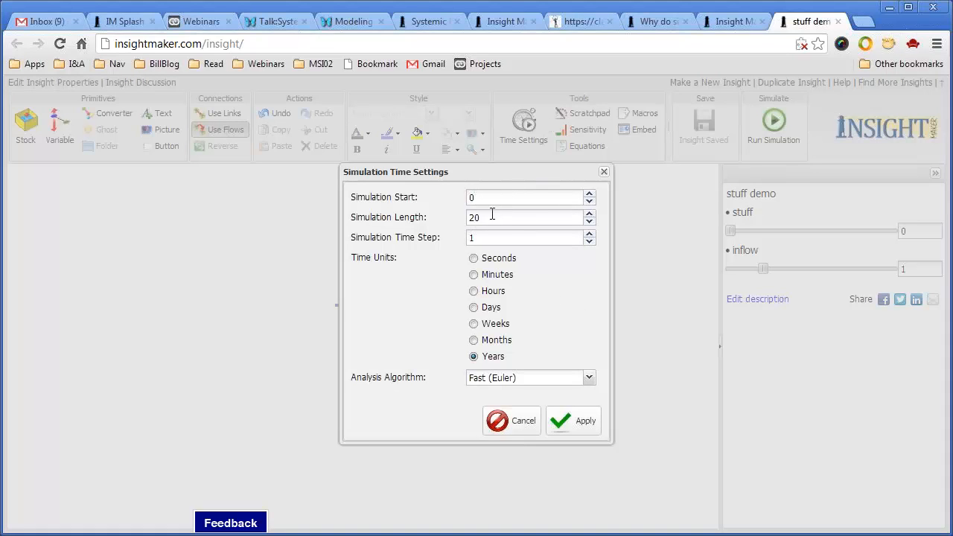
drag(489, 217, 469, 216)
click(474, 275)
click(582, 434)
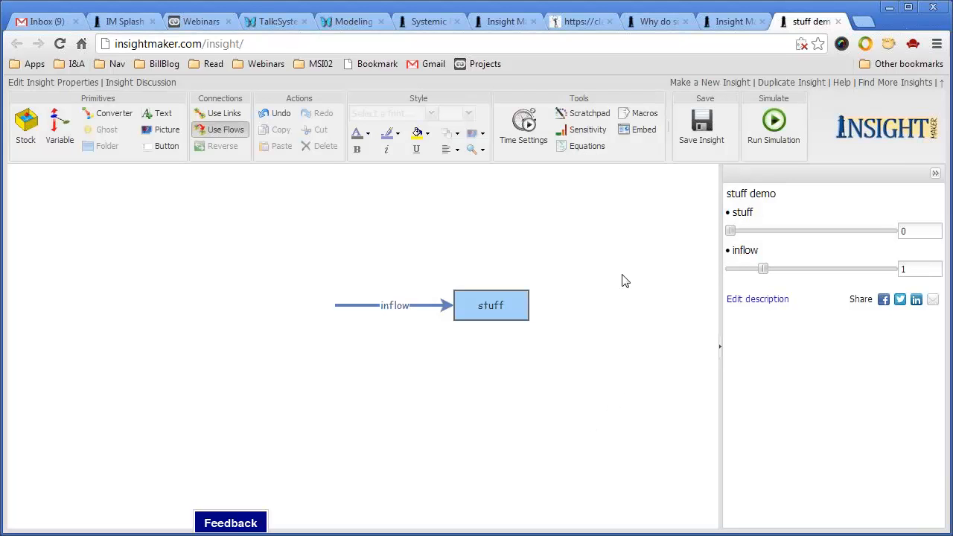
Run the simulation and move its results window away from the value sliders
click(777, 123)
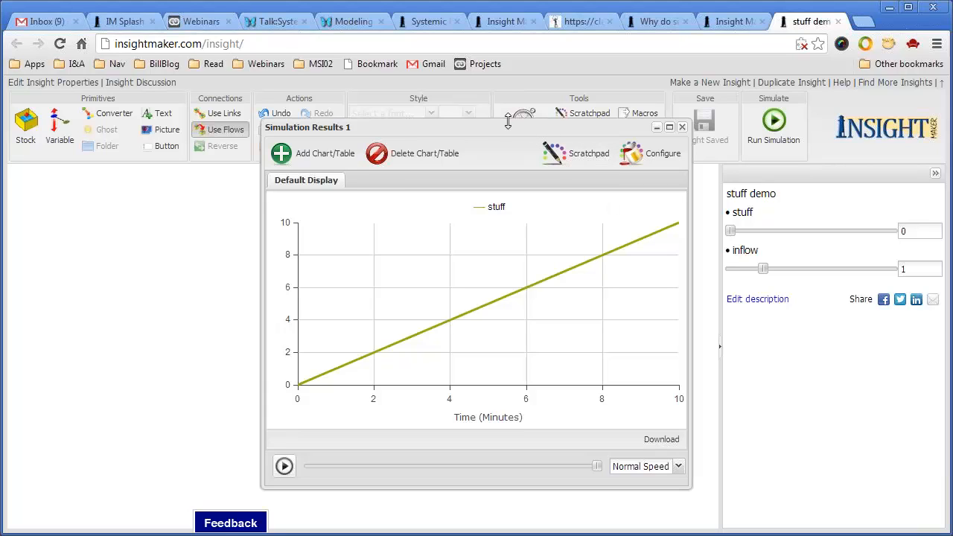
drag(506, 127, 472, 126)
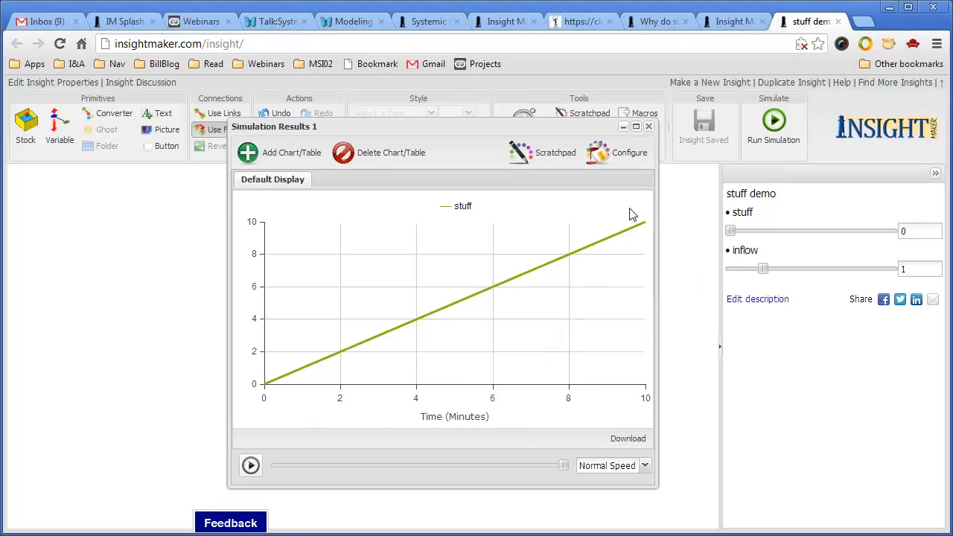
drag(566, 130, 465, 117)
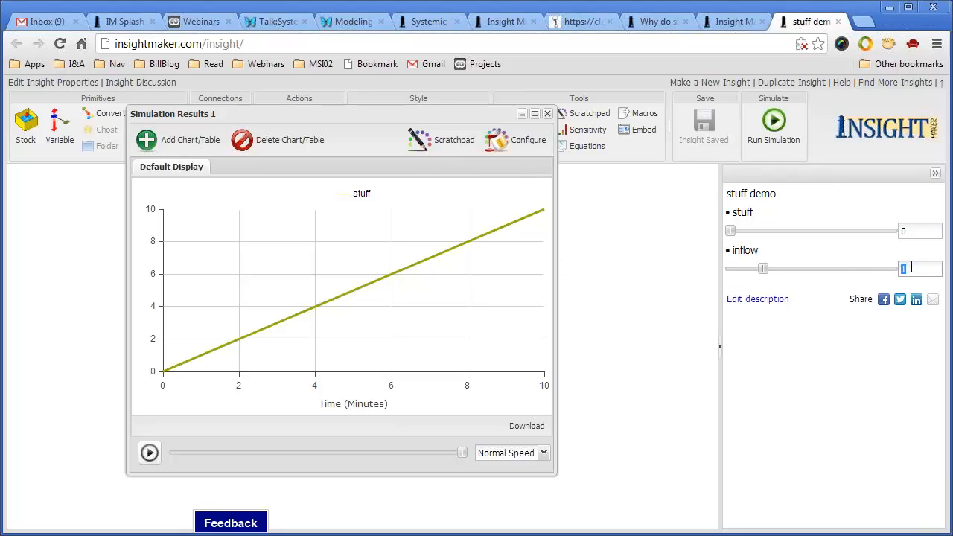
Set the inflow to 2 and rerun the simulation, placing the new results window beside the first
text(2)
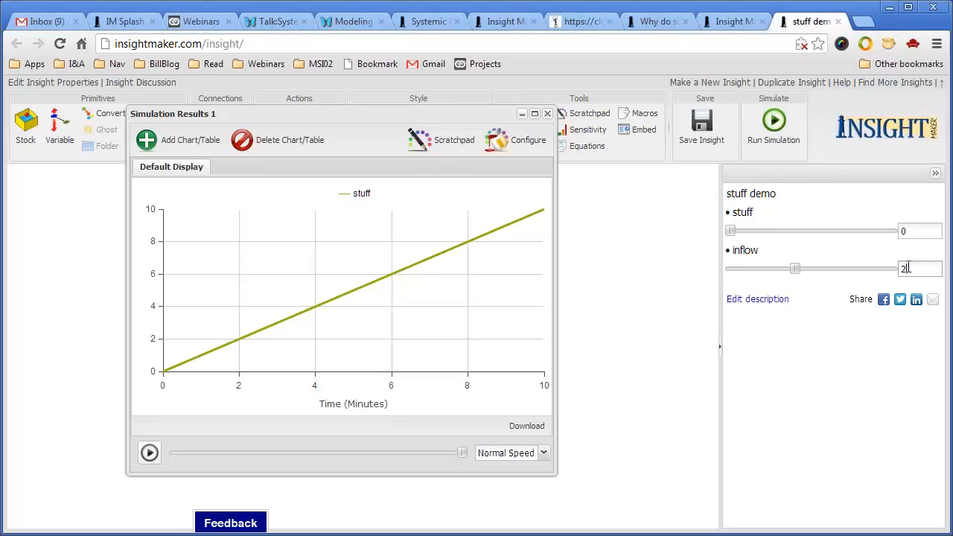
click(774, 125)
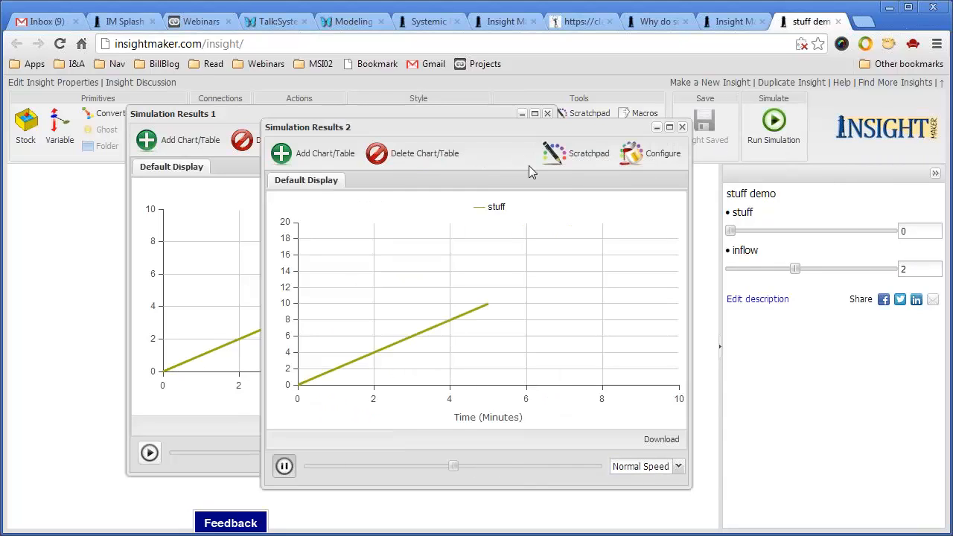
drag(528, 130, 652, 117)
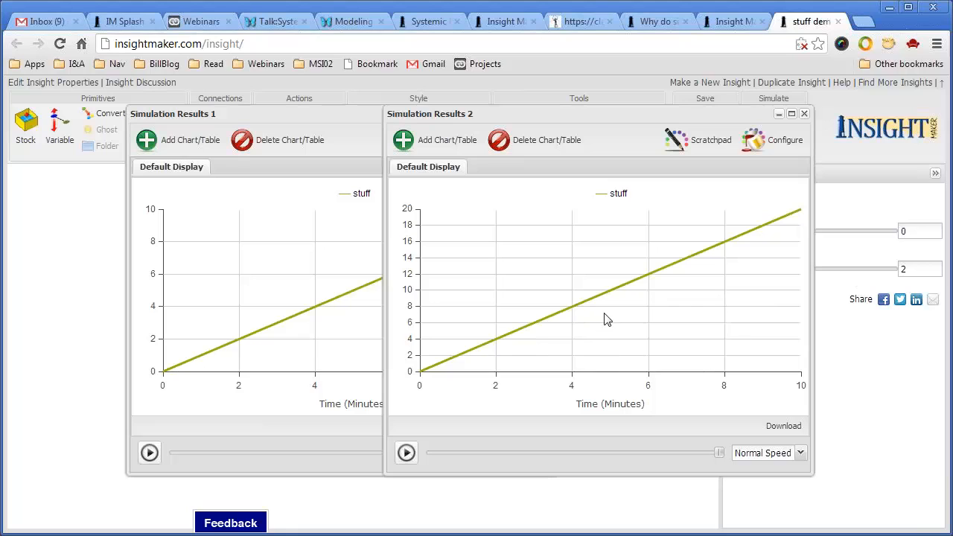
Inspect a point on the stuff line of the second run and close both simulation results windows
mouse_move(568, 312)
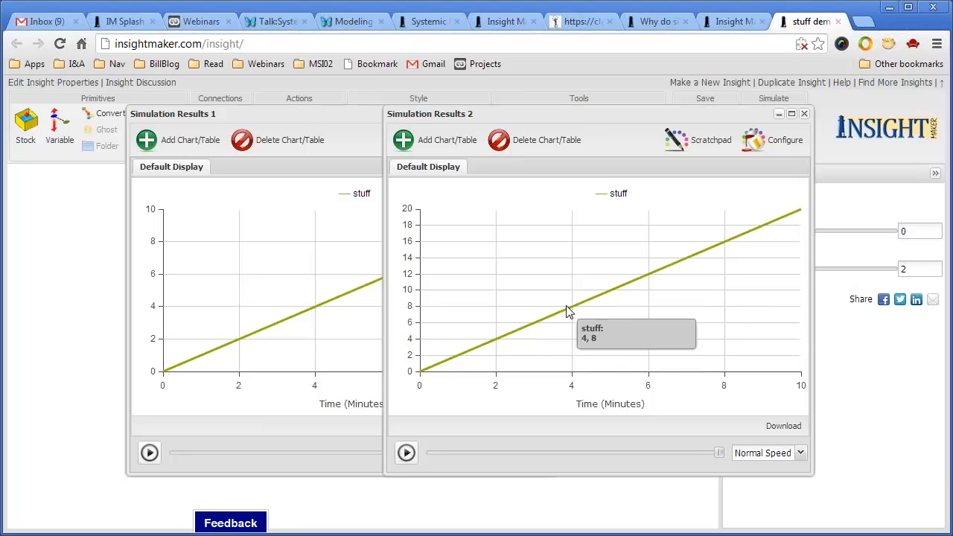
click(805, 114)
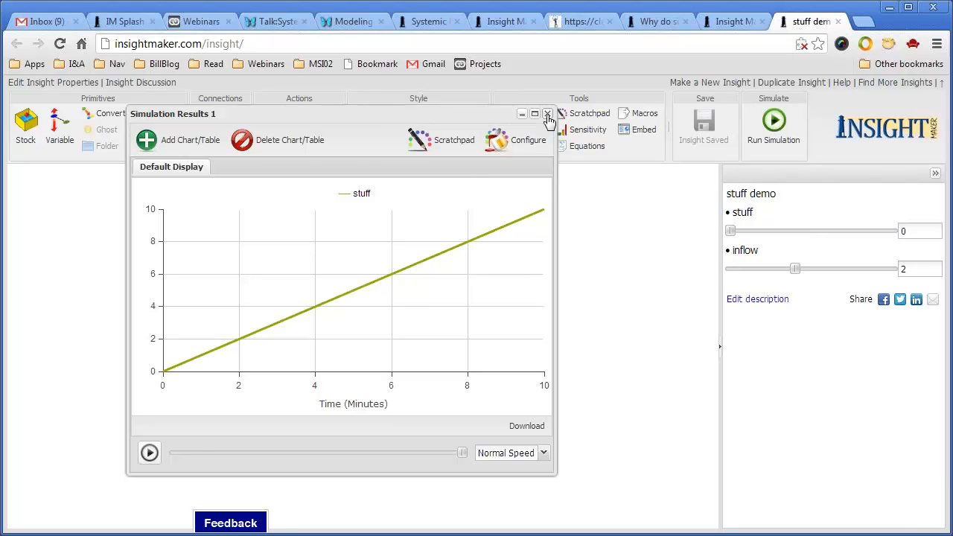
click(547, 114)
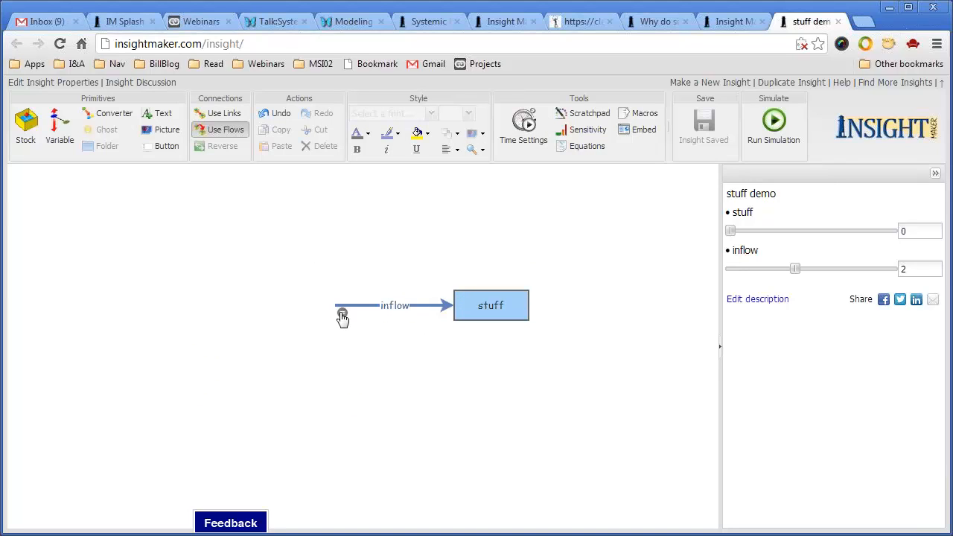
View the inflow's equation without changing it, and shift the inflow and stuff stock together slightly left
double_click(342, 314)
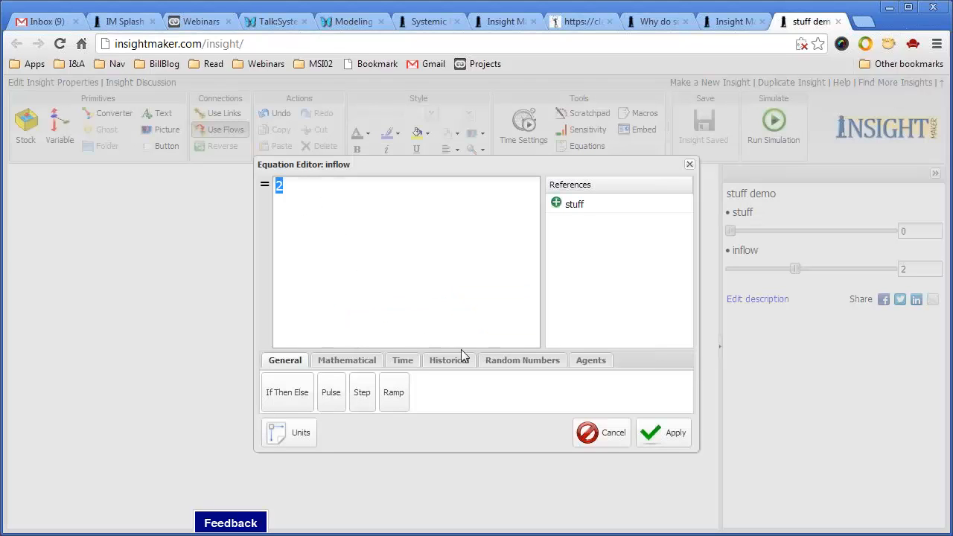
click(607, 438)
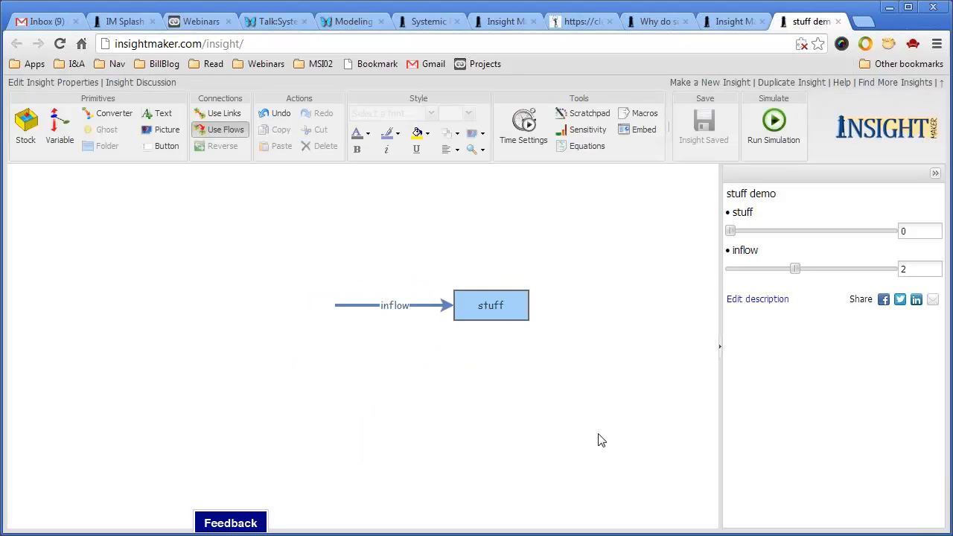
drag(292, 273, 593, 371)
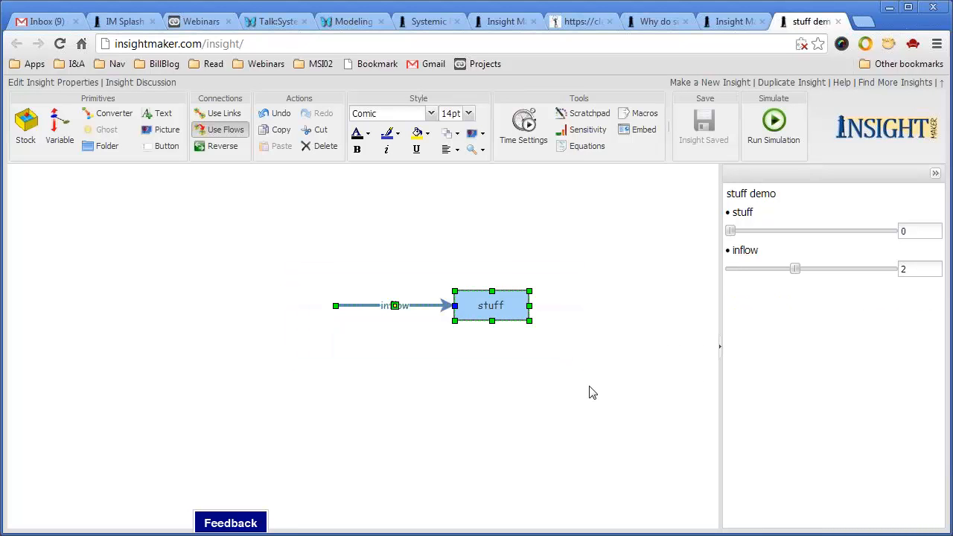
drag(523, 319, 492, 307)
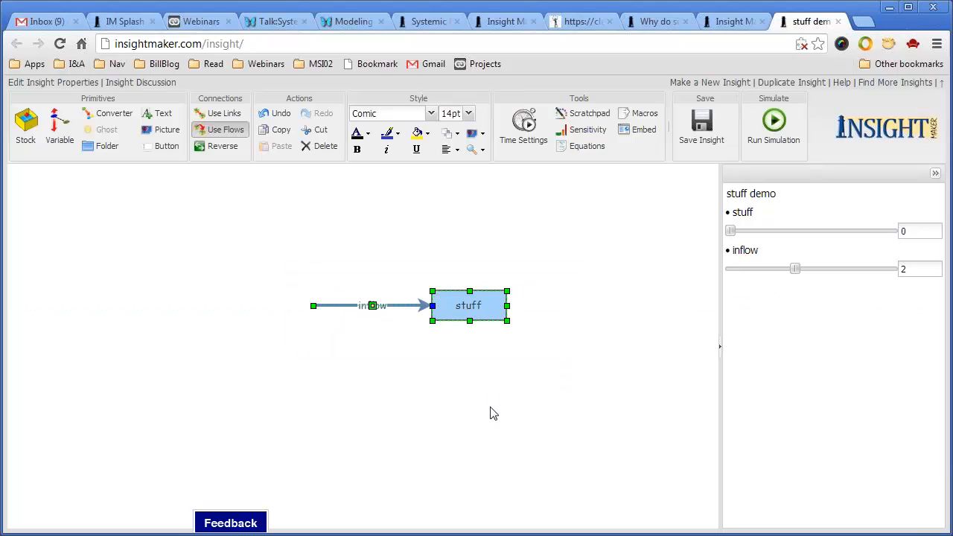
click(497, 380)
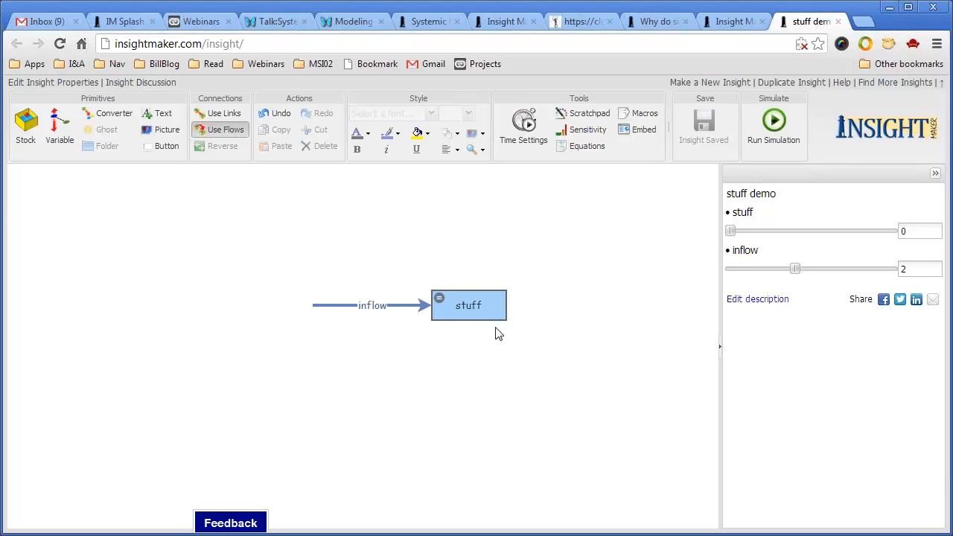
Add a variable above the inflow and name it max stuff
right_click(354, 195)
click(403, 228)
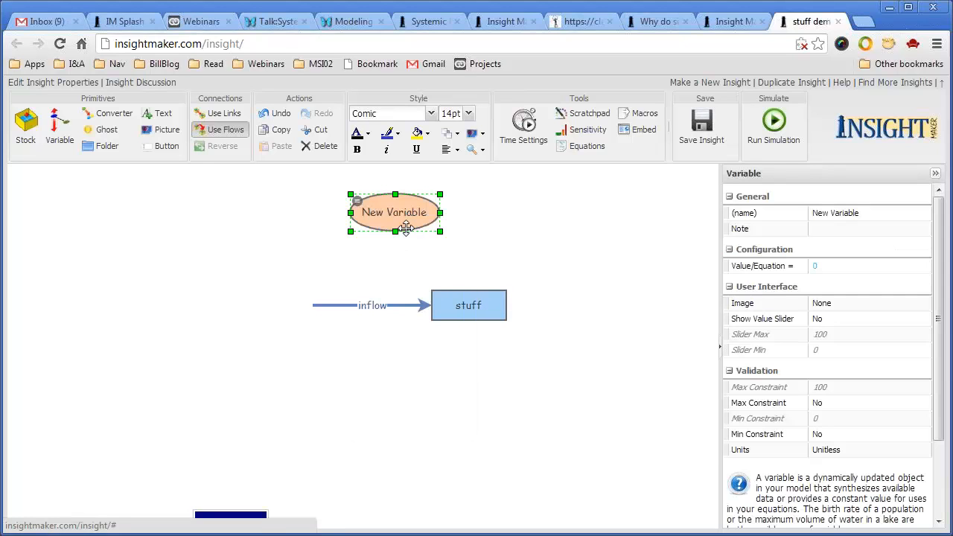
double_click(403, 218)
text(m)
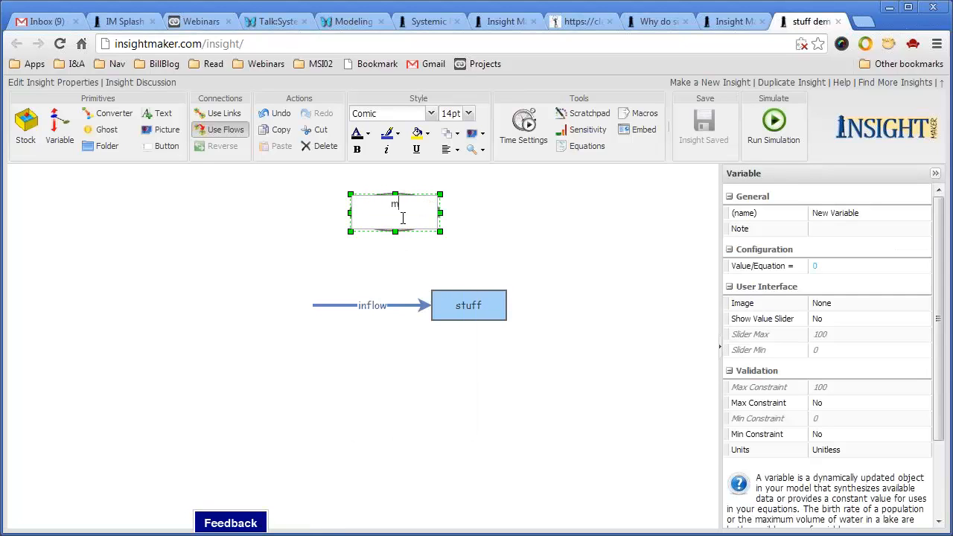
text(ax stuff)
click(498, 219)
Turn on the value slider for the max stuff variable and set its slider maximum to 20
click(396, 210)
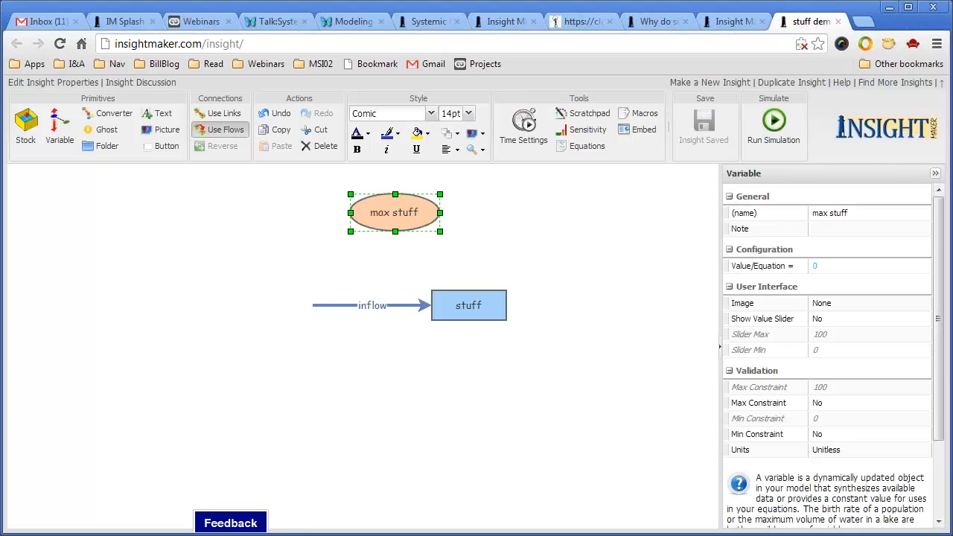
click(877, 319)
click(923, 319)
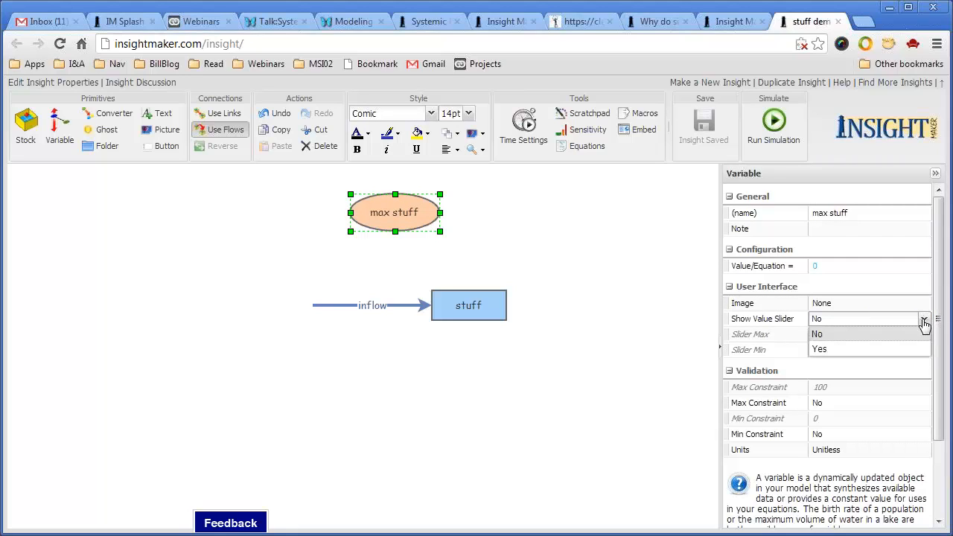
click(919, 349)
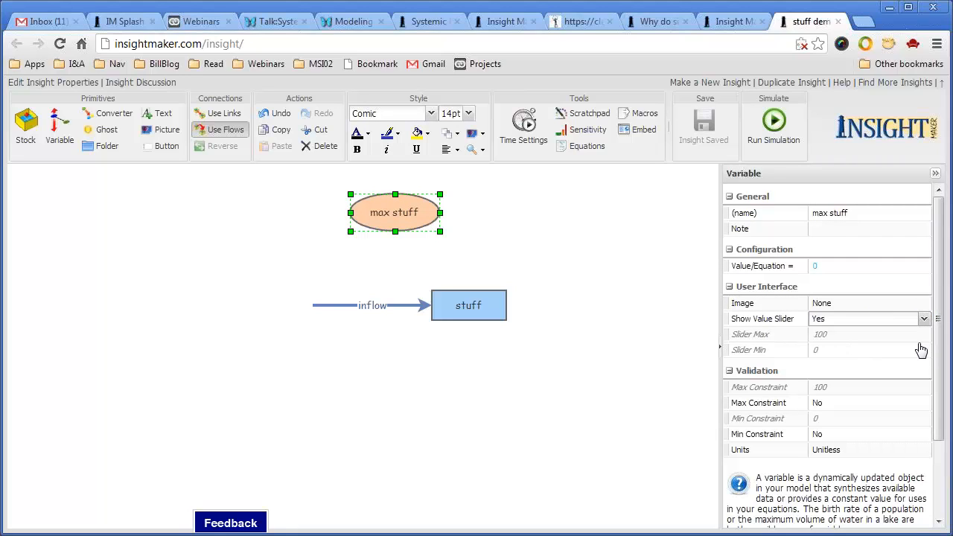
click(859, 333)
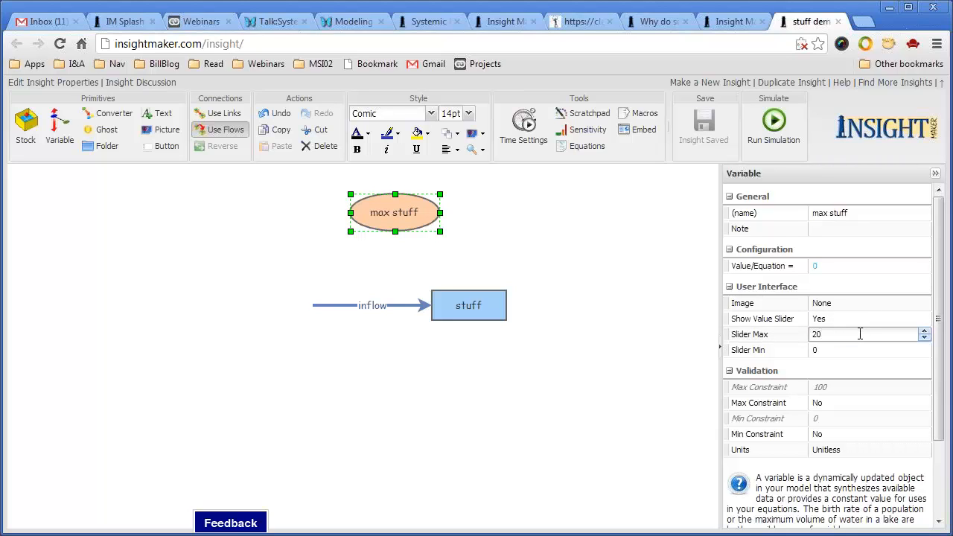
click(659, 387)
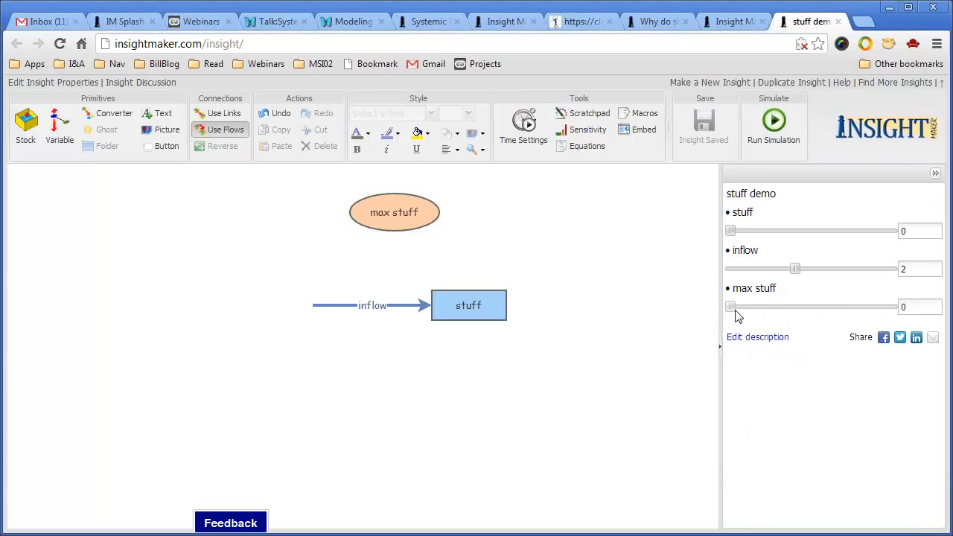
Set the max stuff value to 12
drag(730, 307, 822, 315)
double_click(926, 307)
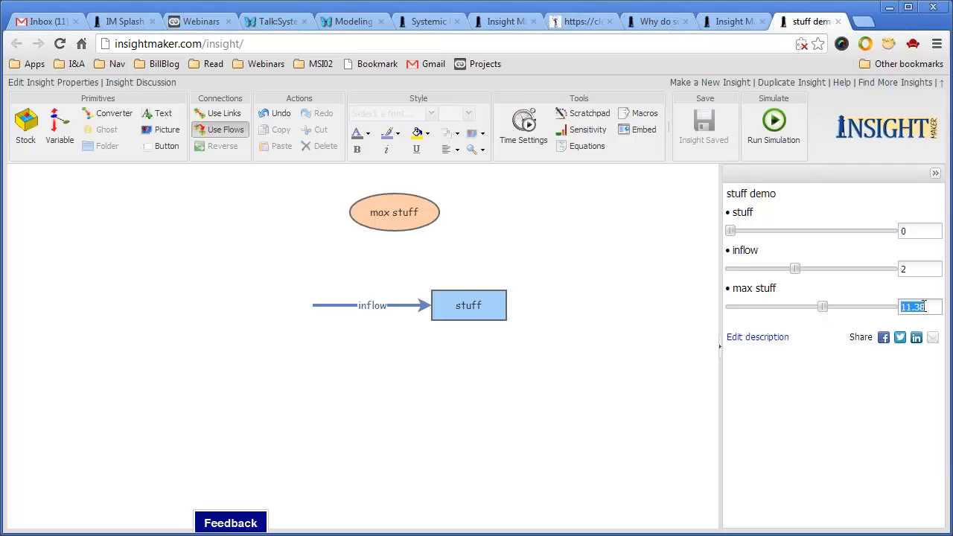
text(12)
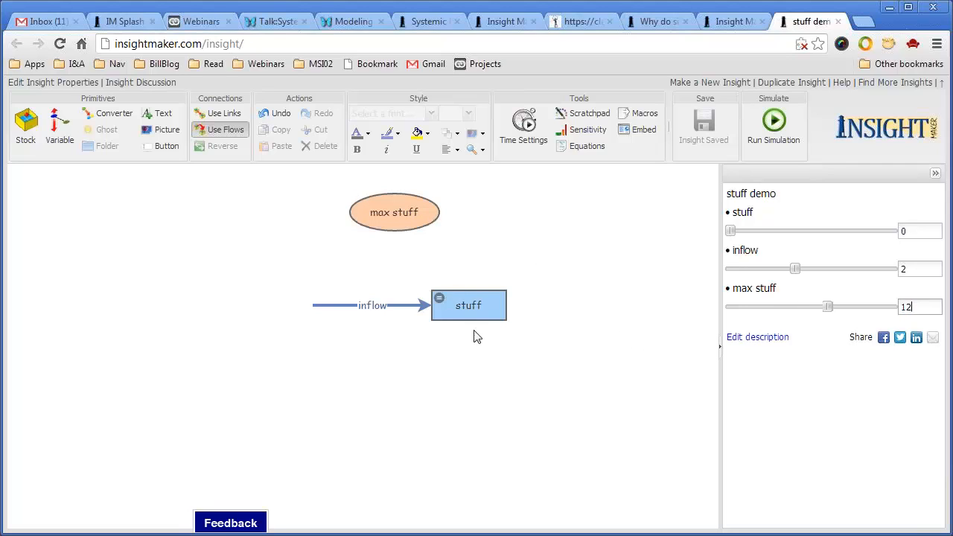
Move the max stuff variable slightly higher above the inflow
mouse_move(456, 296)
click(426, 212)
drag(414, 196, 406, 177)
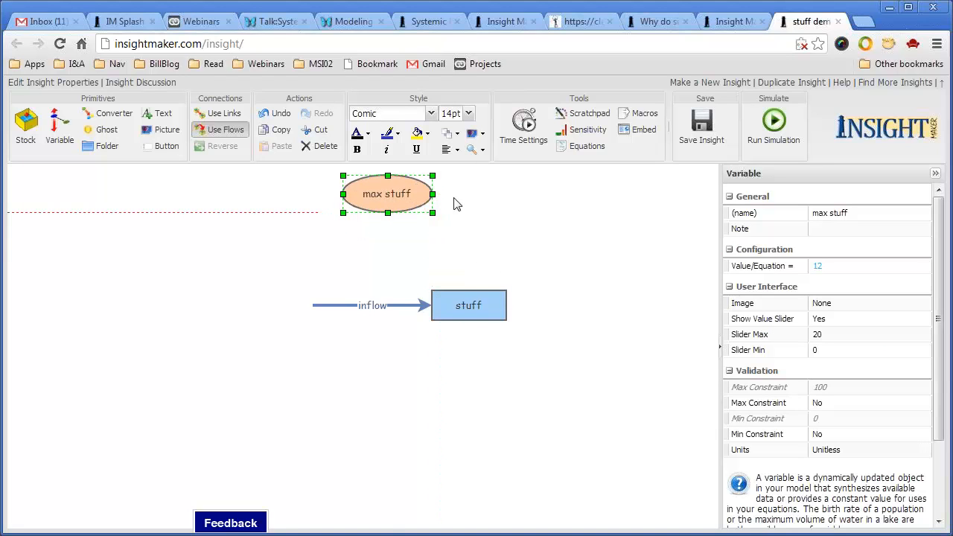
Draw a link from the max stuff variable to the inflow
click(388, 274)
click(224, 113)
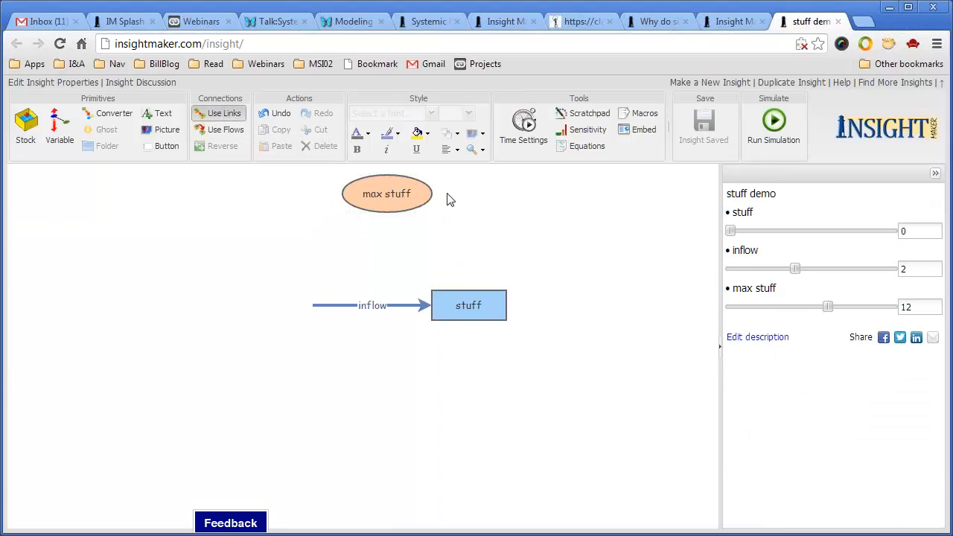
drag(389, 202, 369, 306)
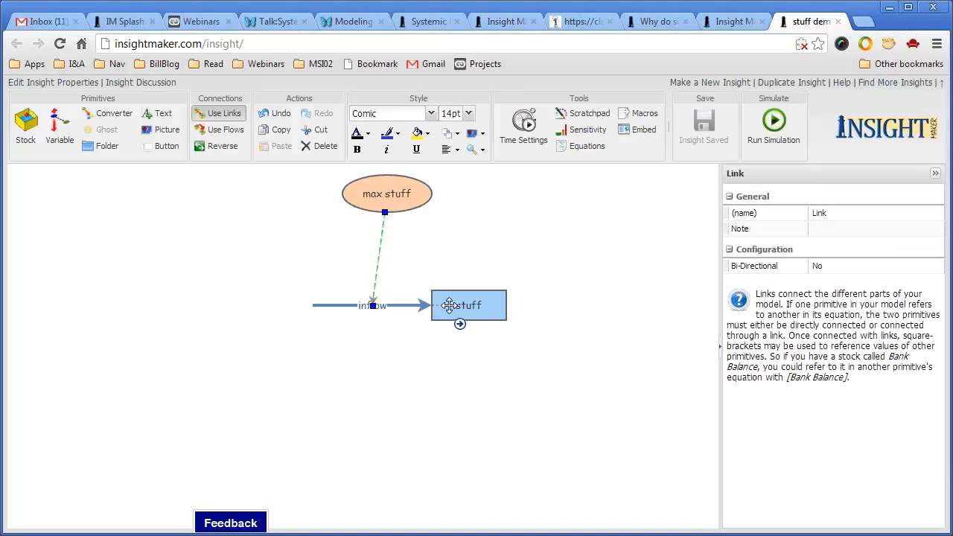
Try to draw a link from the stuff stock to the inflow
click(377, 313)
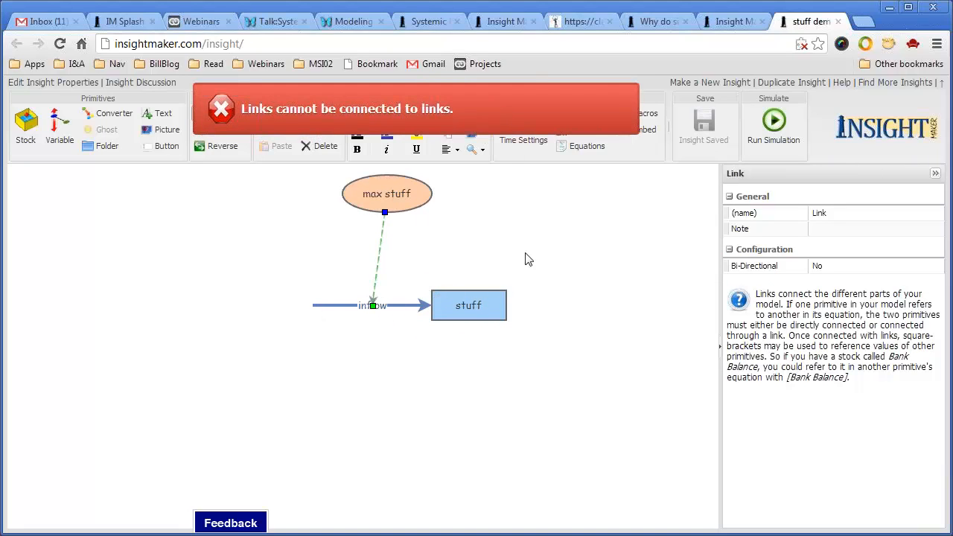
click(534, 214)
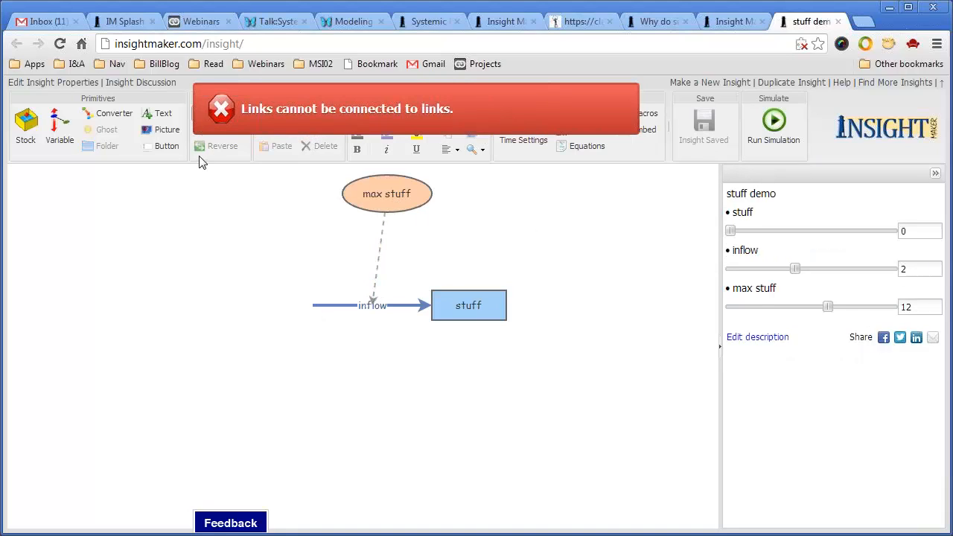
click(224, 108)
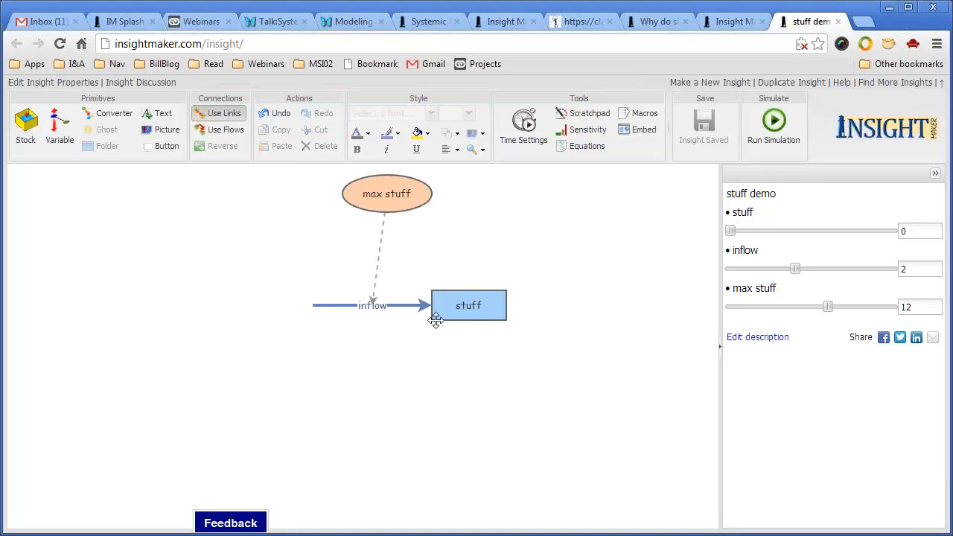
Draw a link from the stuff stock to the inflow and bend it into an arc above the flow using three bend points
mouse_move(470, 313)
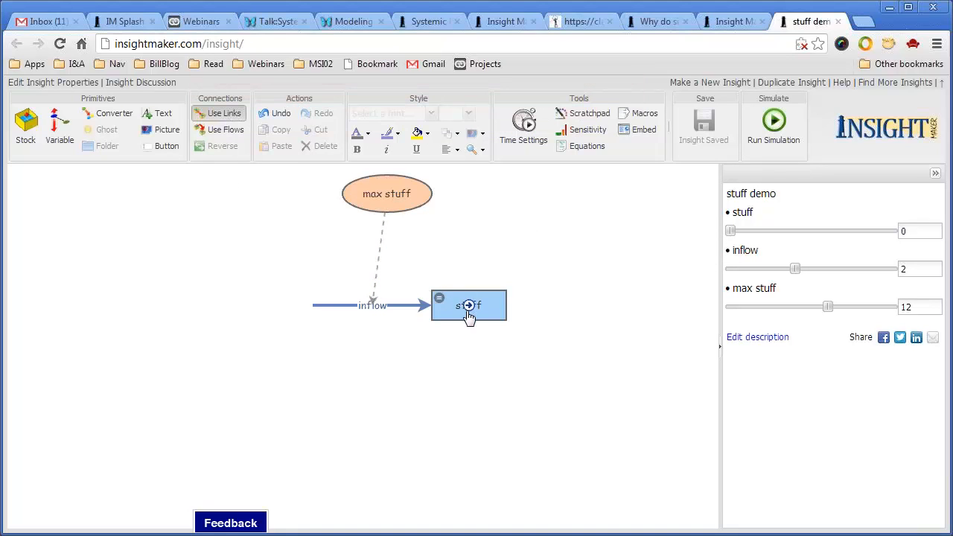
click(381, 307)
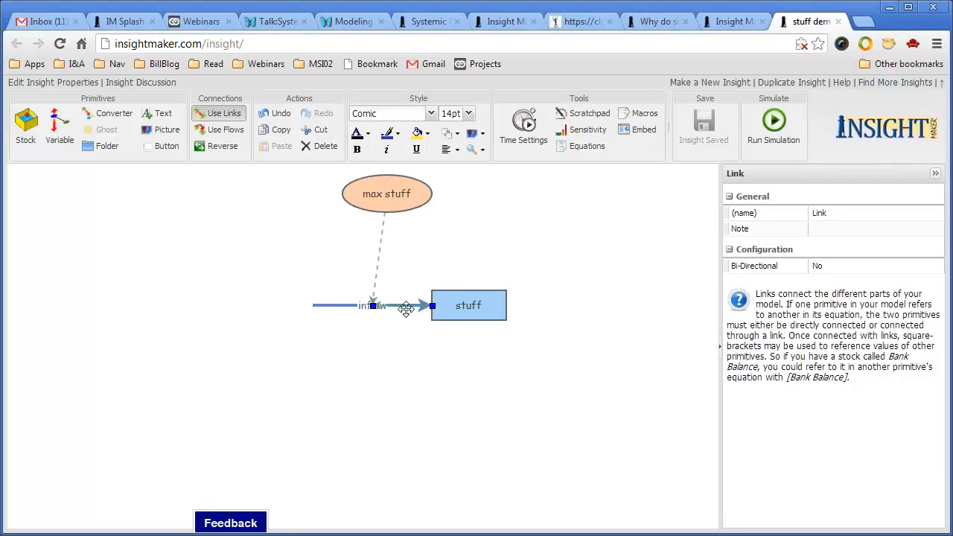
shift+click(408, 306)
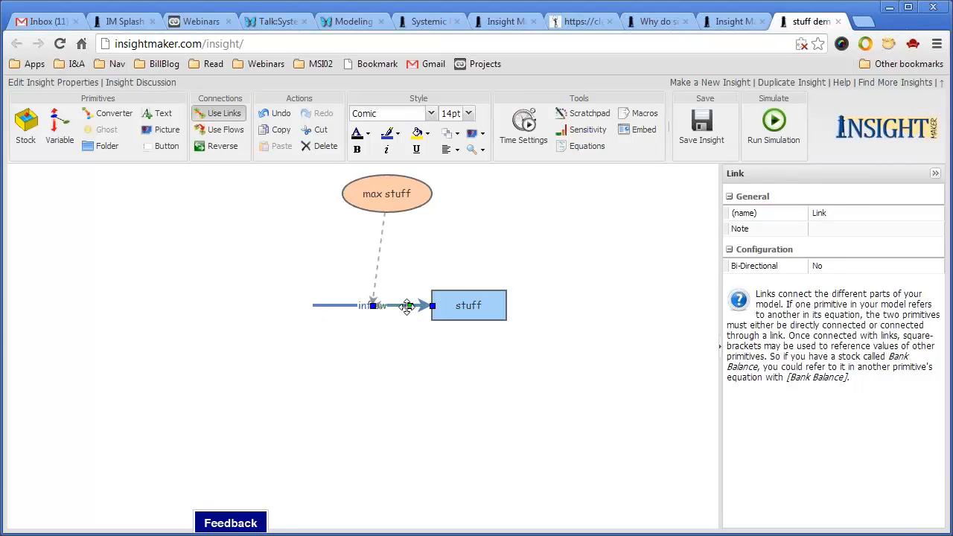
drag(410, 306, 432, 256)
shift+click(447, 276)
shift+click(416, 268)
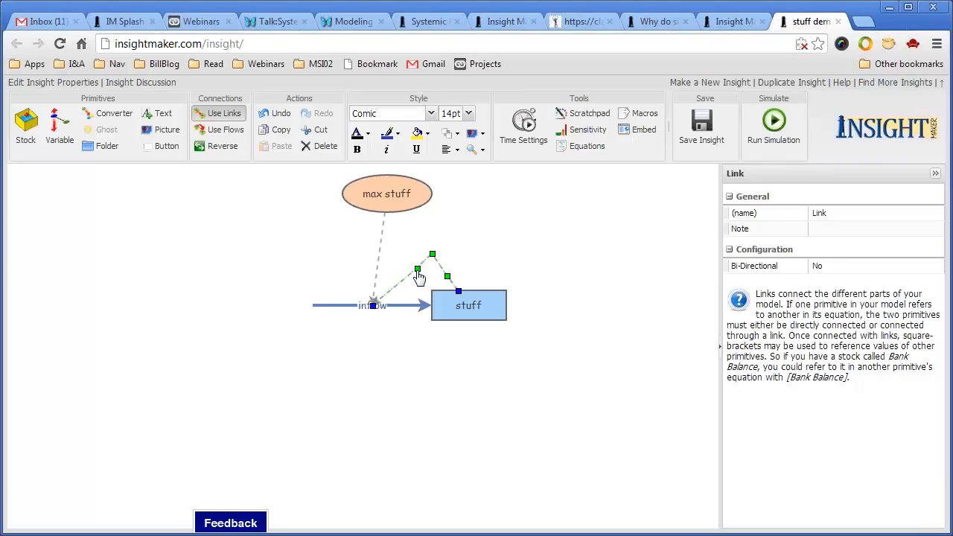
drag(418, 269, 470, 261)
Move the stuff stock farther right and realign the stuff and max stuff links with the lengthened inflow's midpoint
drag(489, 306, 542, 306)
click(484, 276)
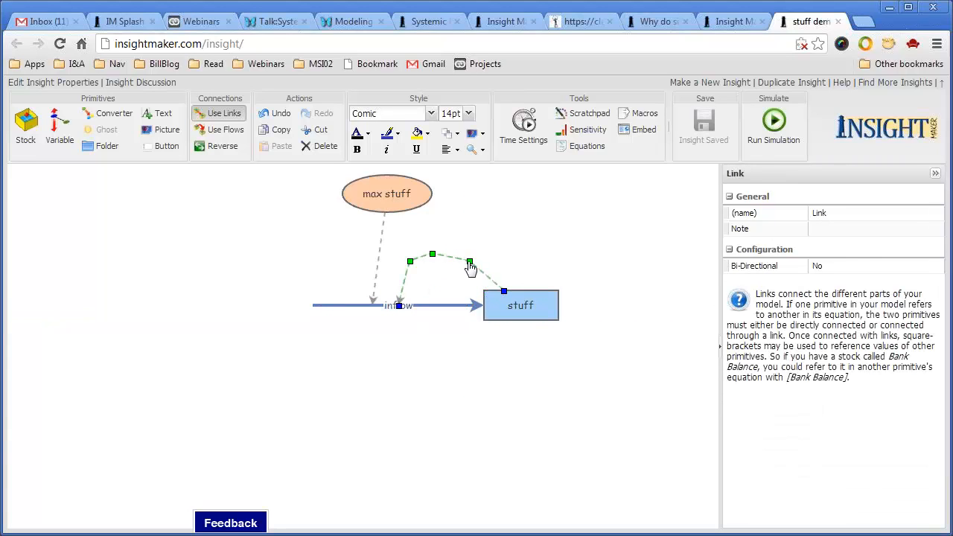
drag(470, 262, 447, 242)
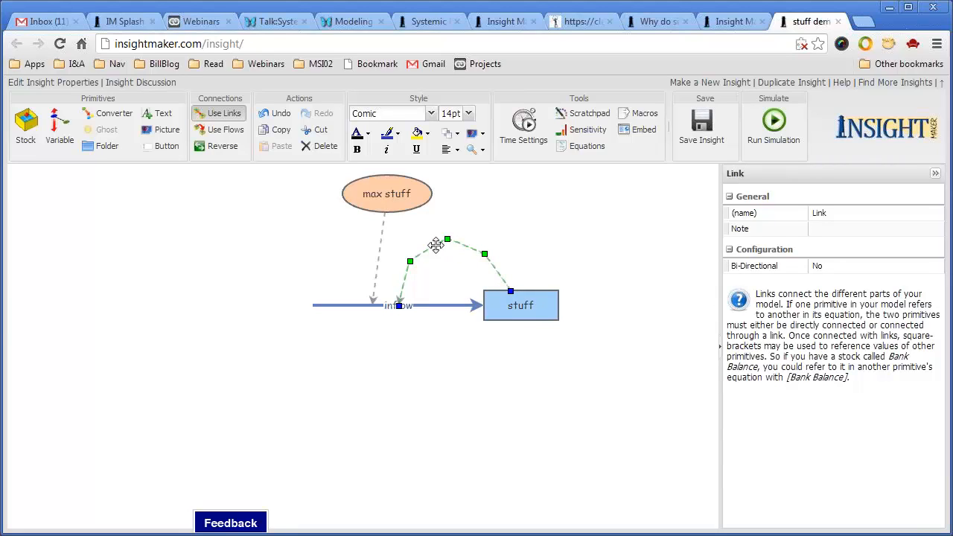
click(378, 274)
drag(375, 306, 399, 305)
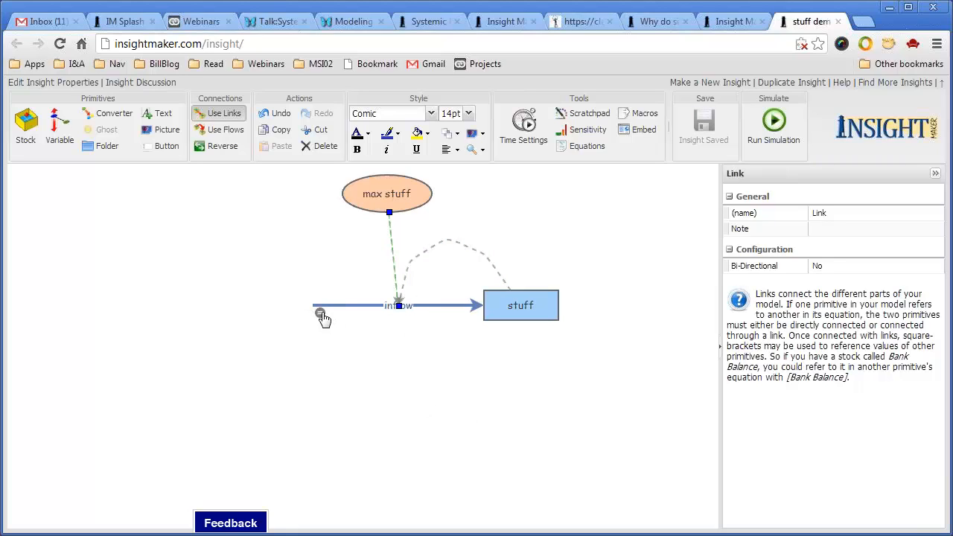
Replace the inflow's equation with an IfThenElse function whose test condition is [stuff]<[max stuff]
double_click(320, 313)
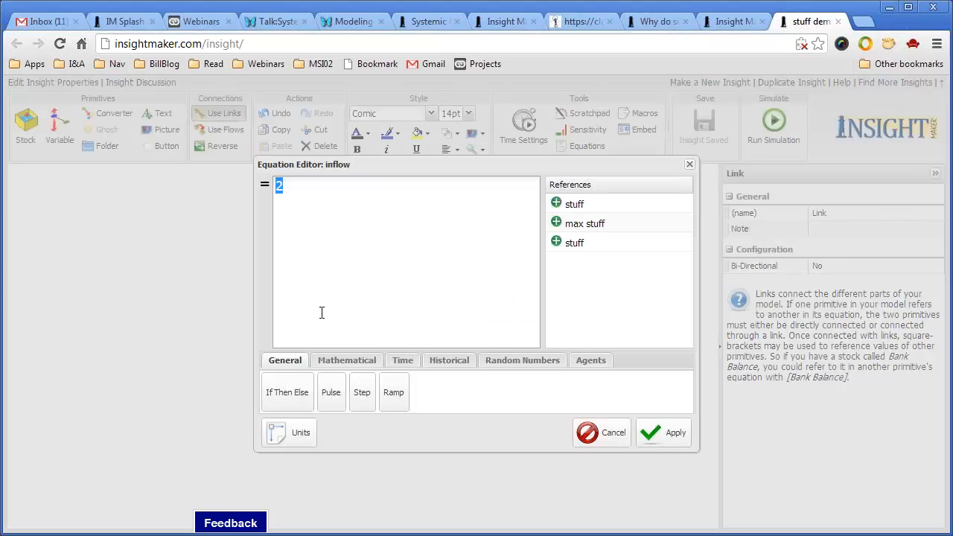
click(284, 390)
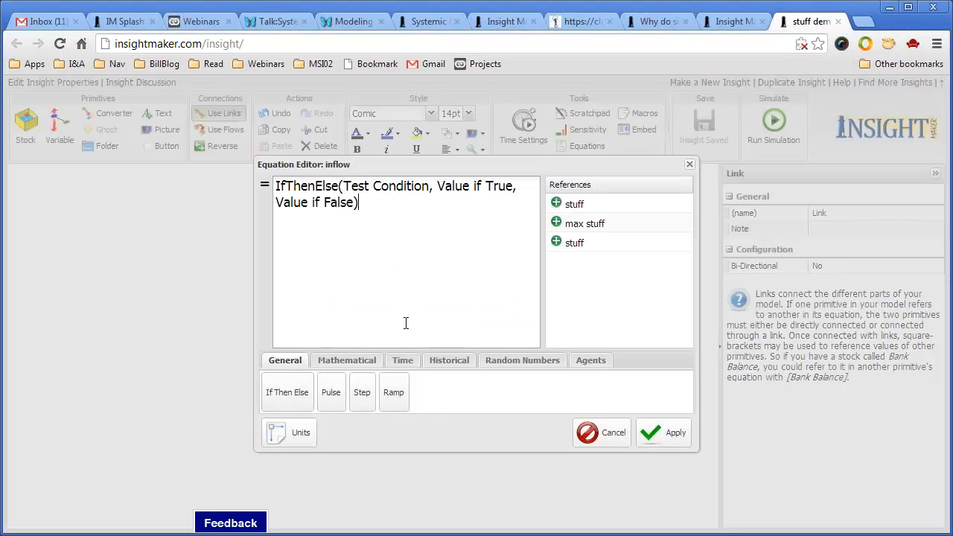
drag(344, 187, 427, 188)
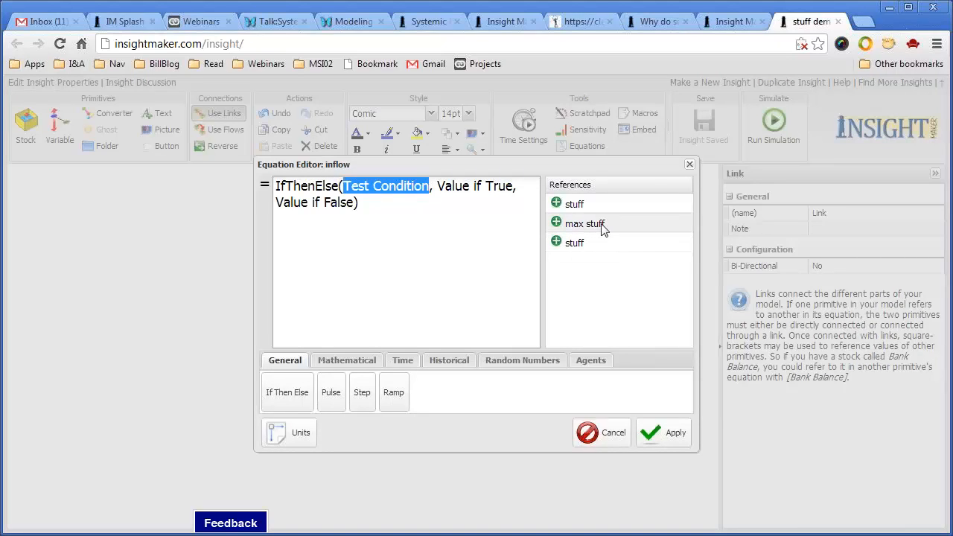
click(572, 206)
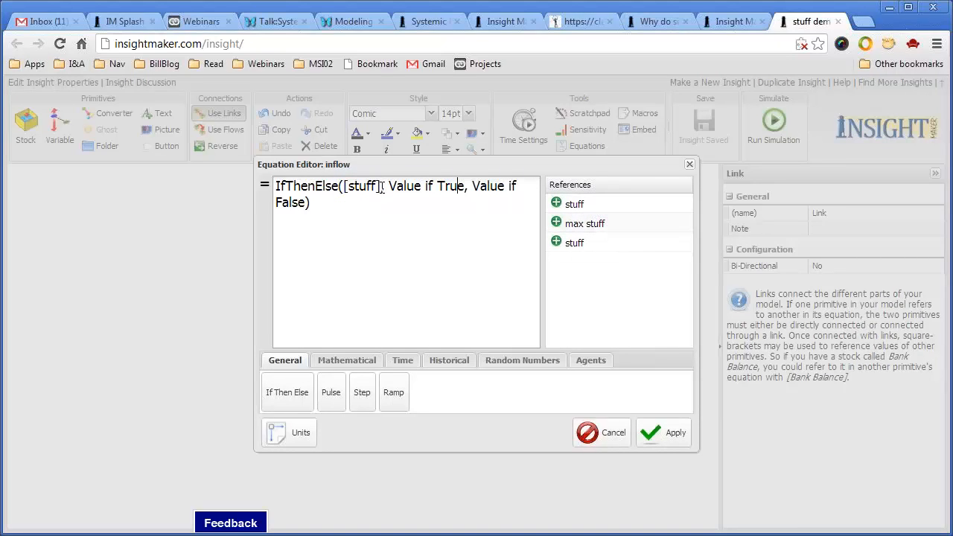
text(<)
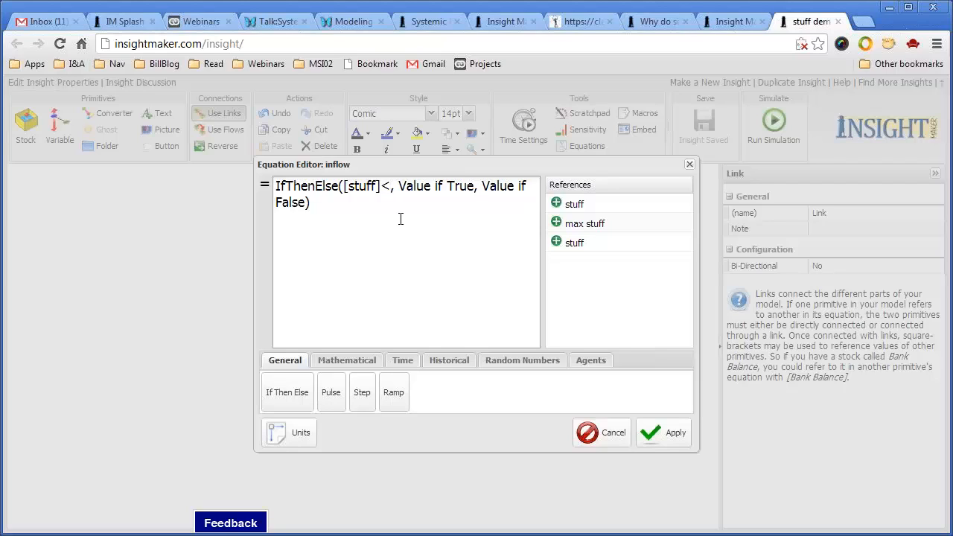
click(594, 223)
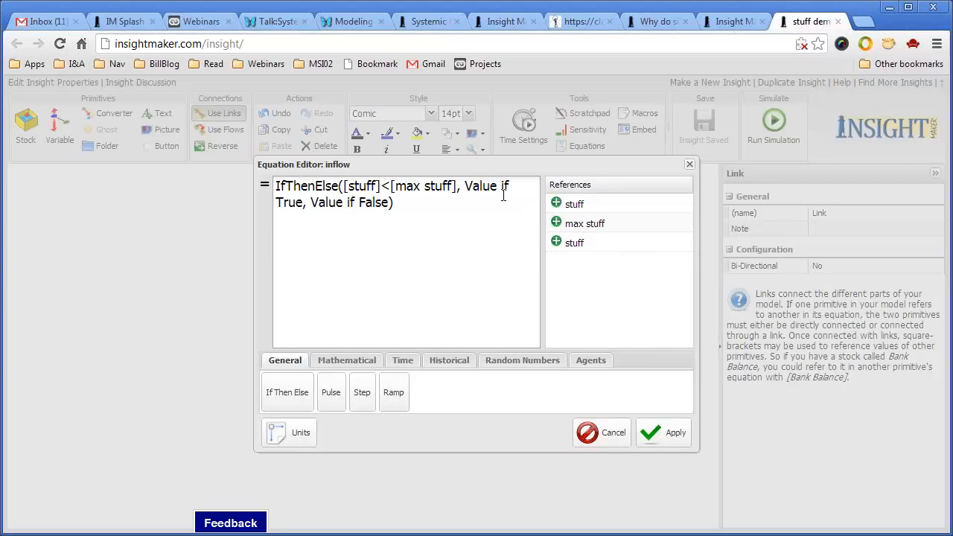
Complete the inflow's IfThenElse with [max stuff]-[stuff] as the true value and 0 as the false value, and apply the equation
drag(468, 186, 298, 200)
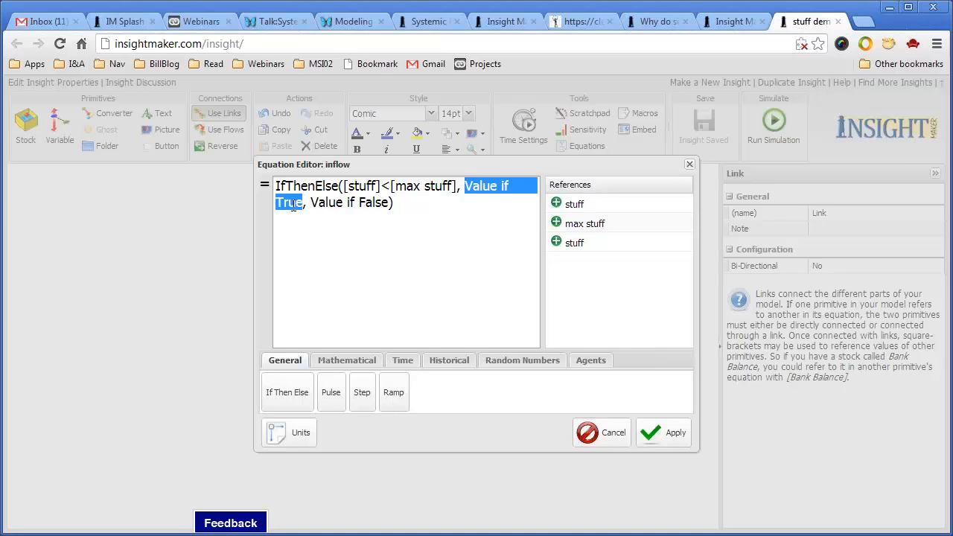
click(601, 233)
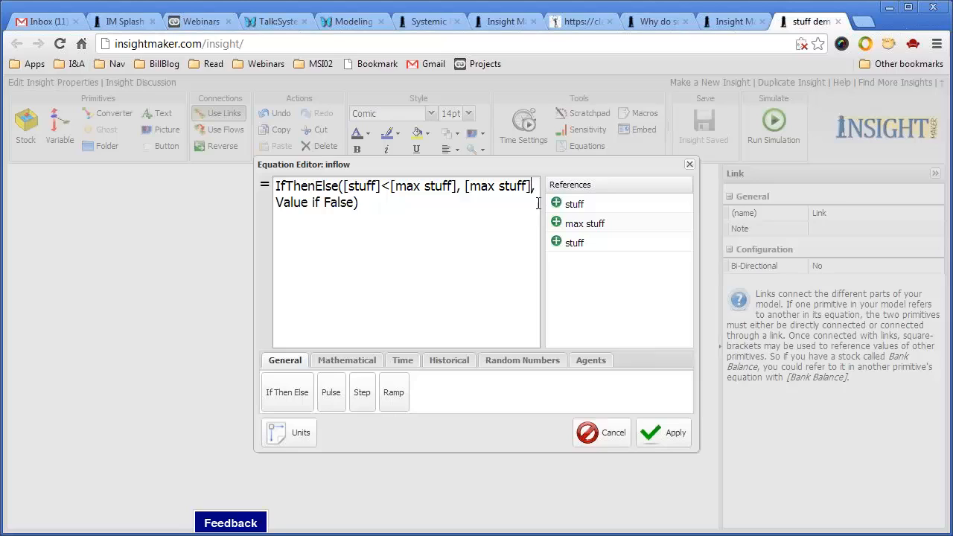
text(-)
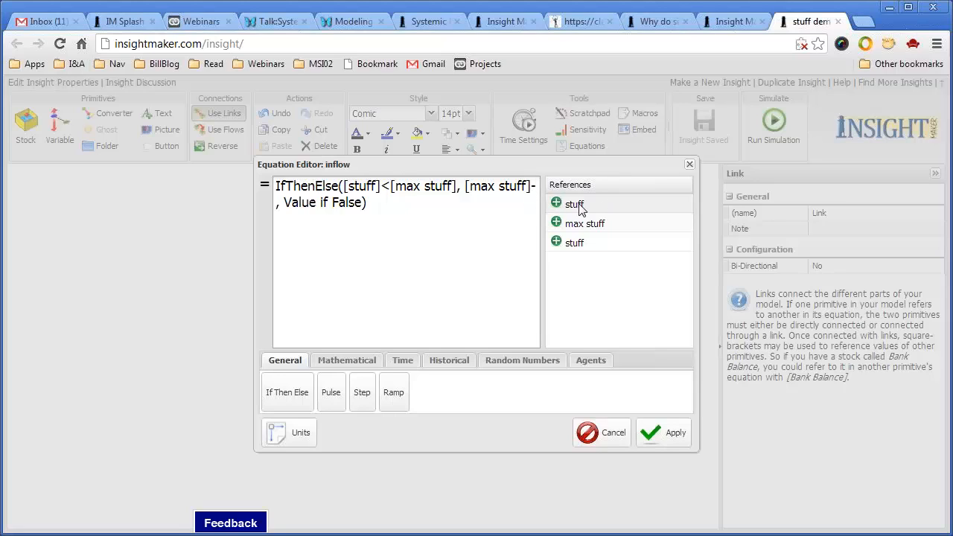
click(581, 208)
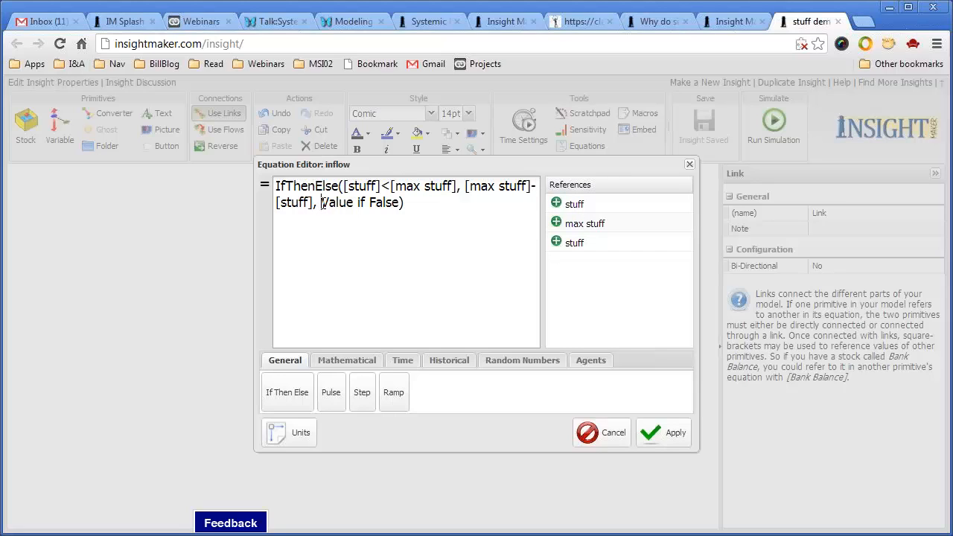
drag(322, 203, 398, 208)
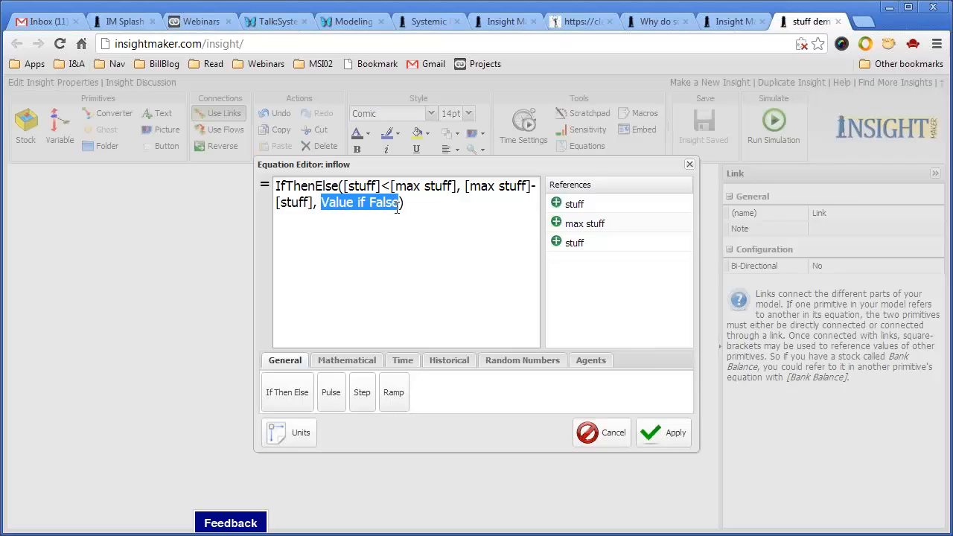
text(0)
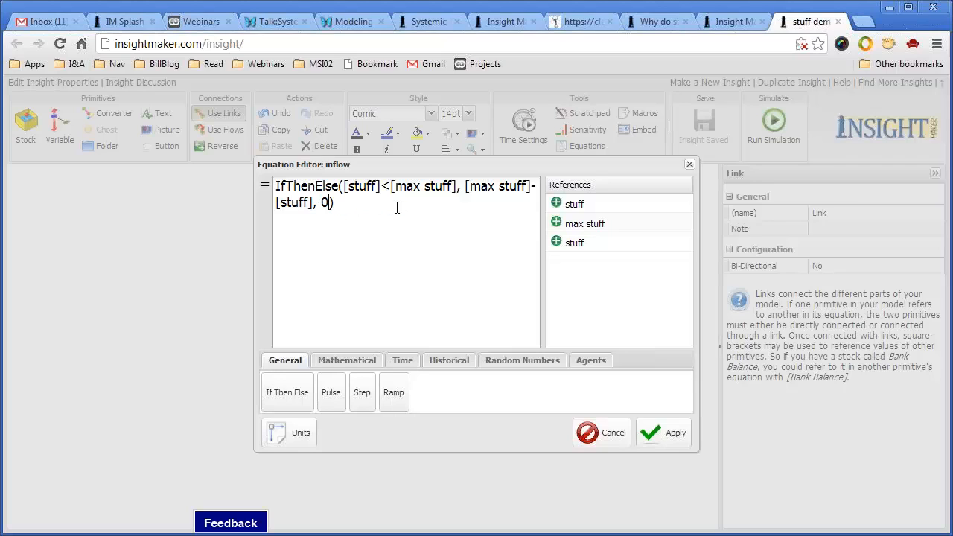
click(675, 436)
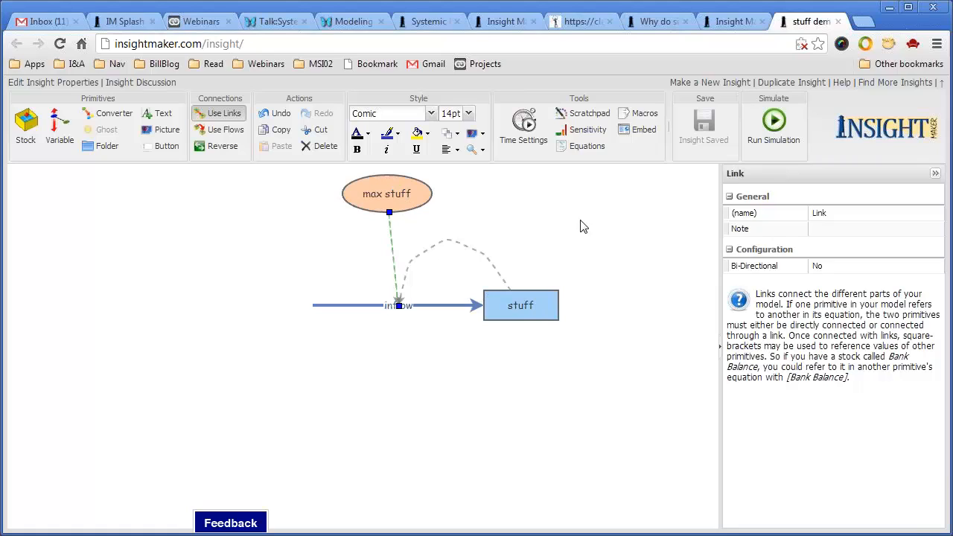
Run the simulation, examine the stuff and max stuff curves, and close the results
click(776, 122)
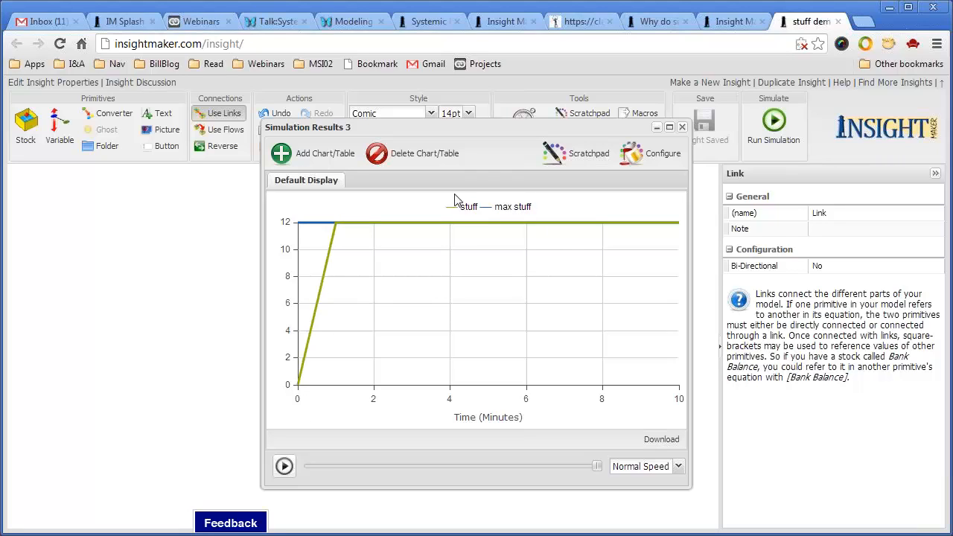
drag(481, 124, 422, 120)
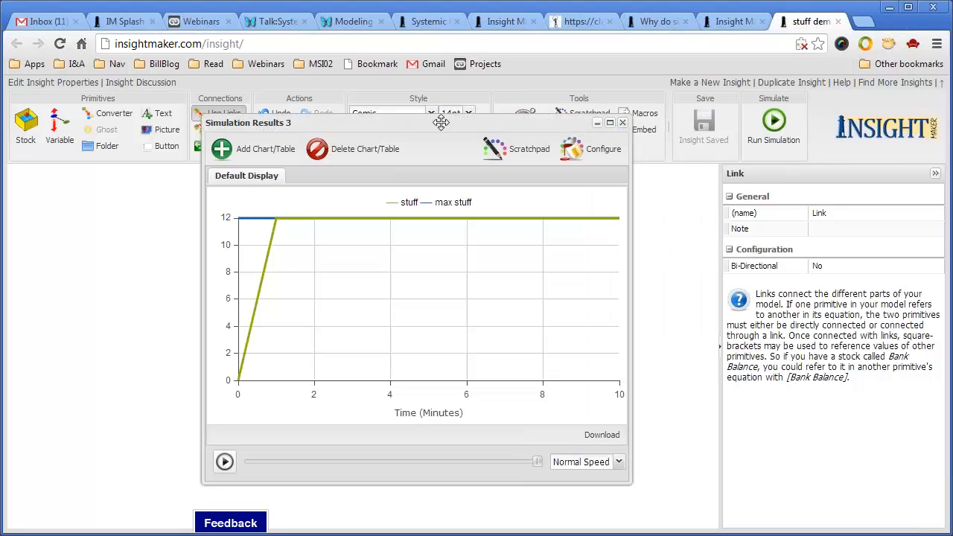
click(622, 123)
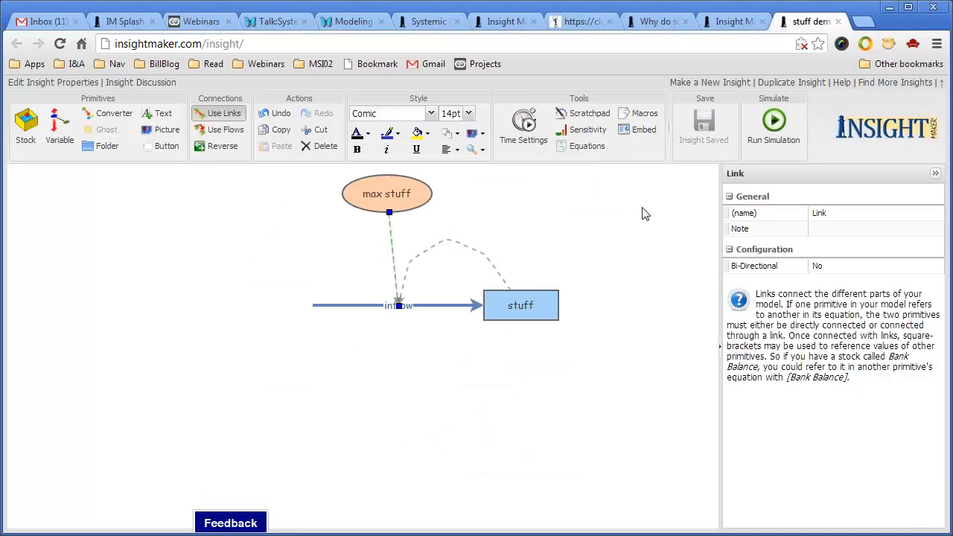
click(644, 220)
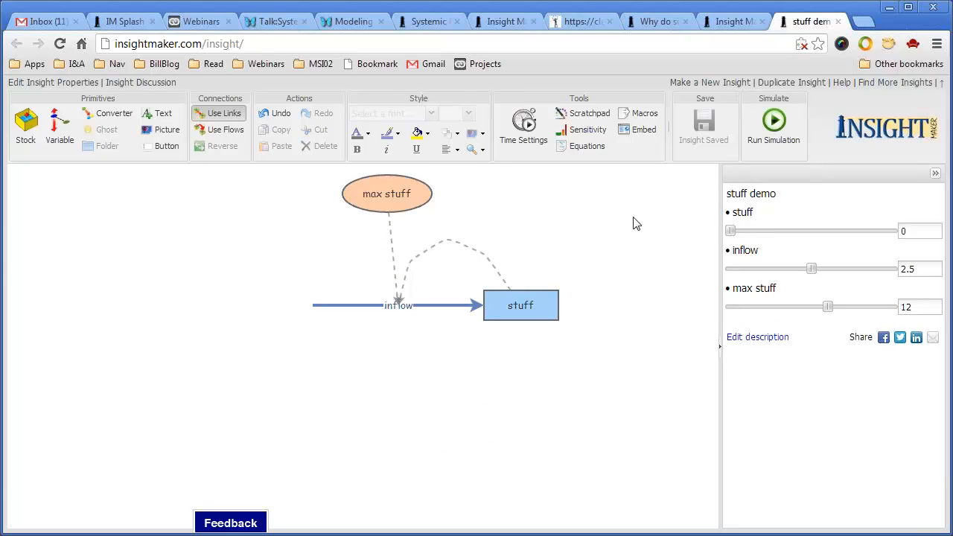
Create a variable named max flow below the inflow
right_click(320, 345)
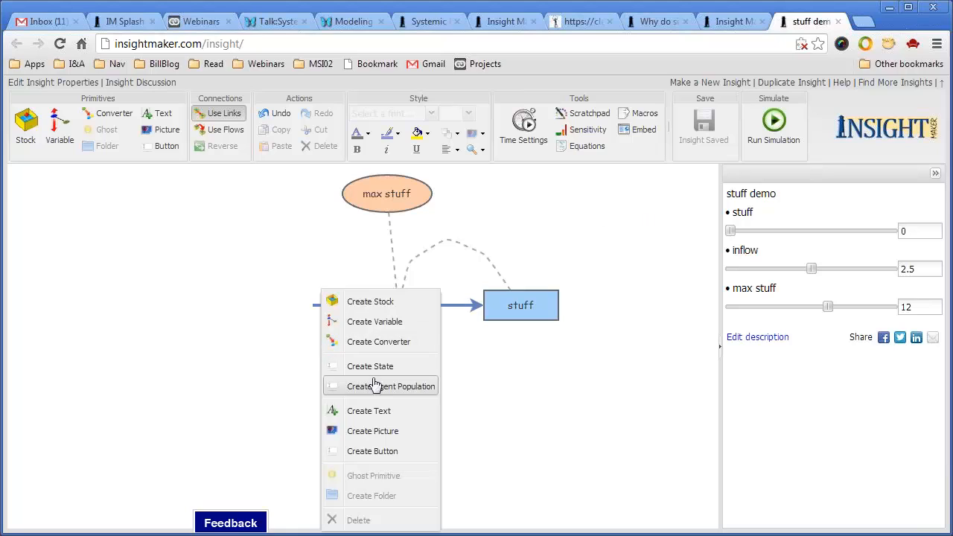
click(374, 322)
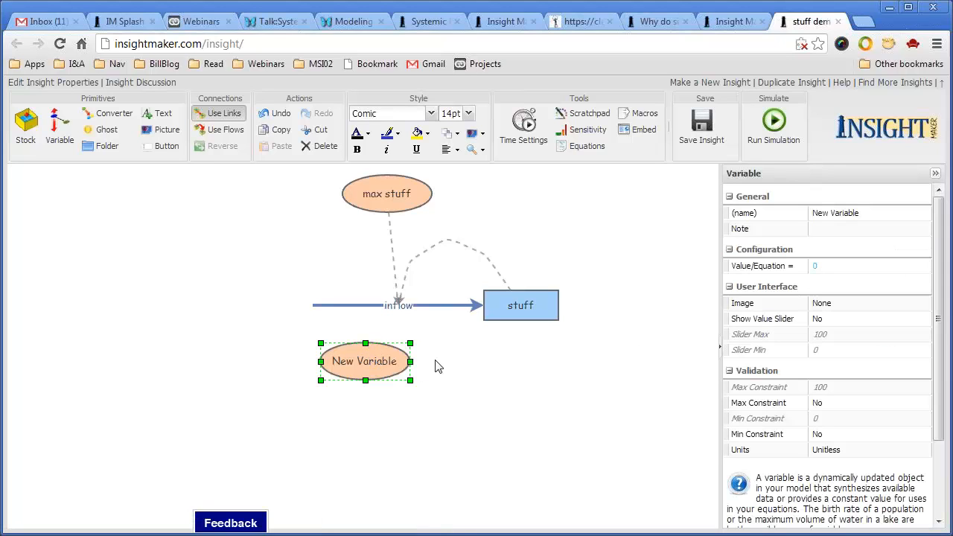
double_click(386, 361)
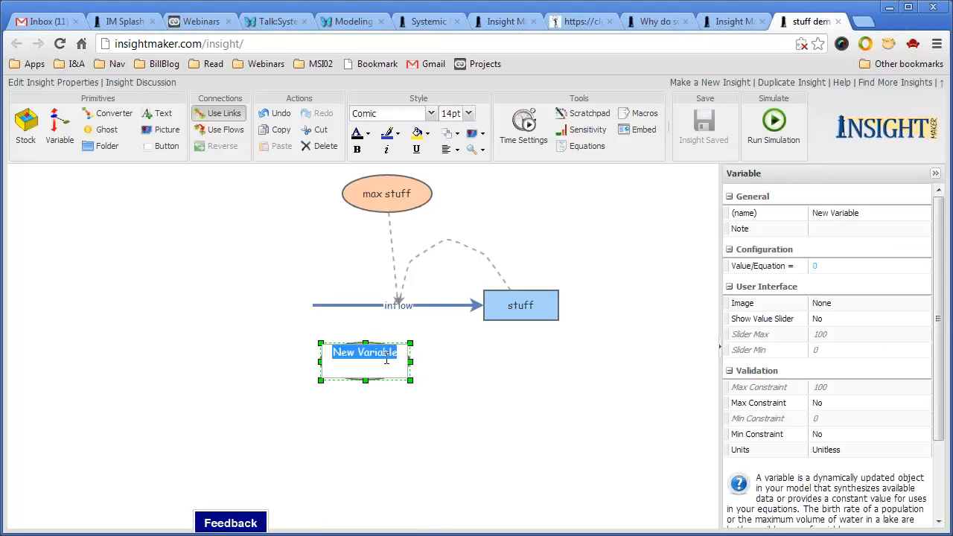
text(max flow)
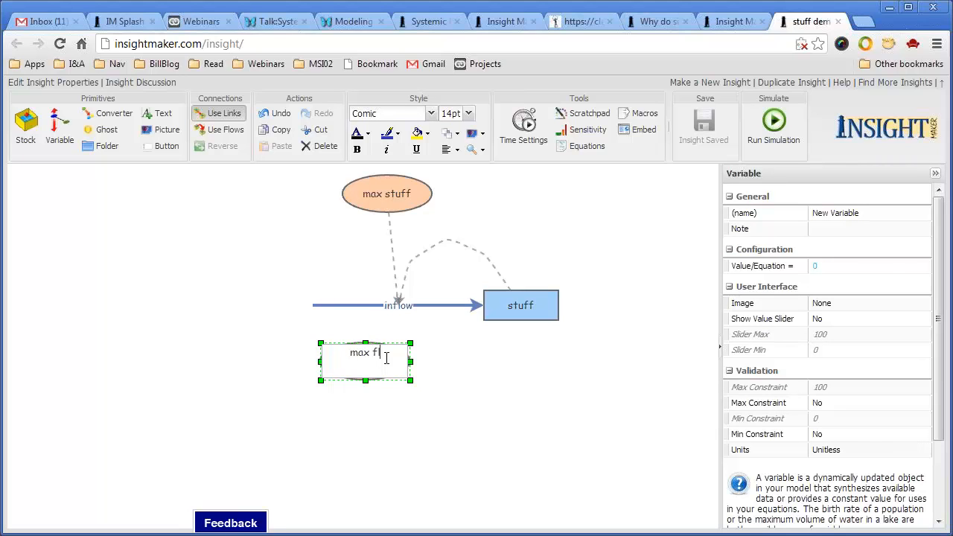
click(484, 432)
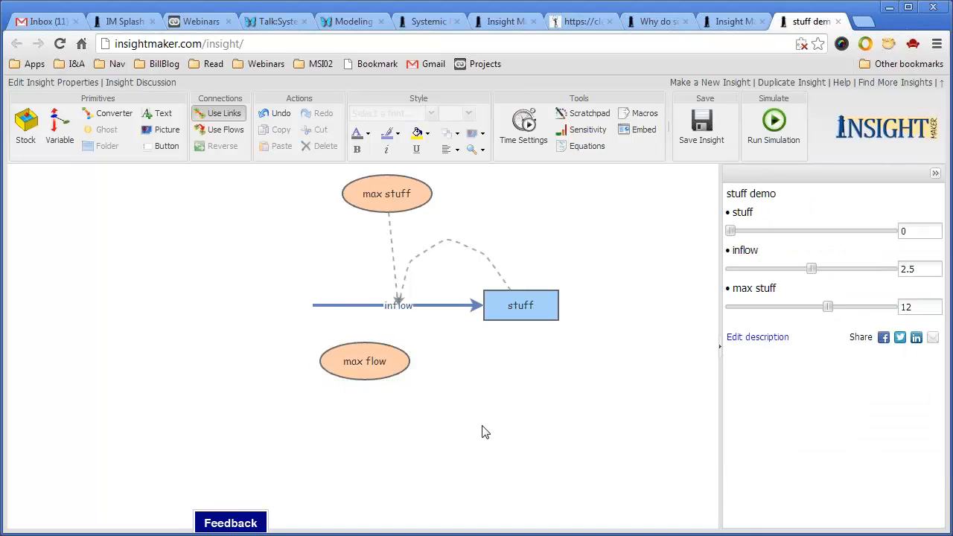
Shift the max flow variable slightly down and left, and link it to the inflow
click(376, 365)
drag(376, 365, 417, 302)
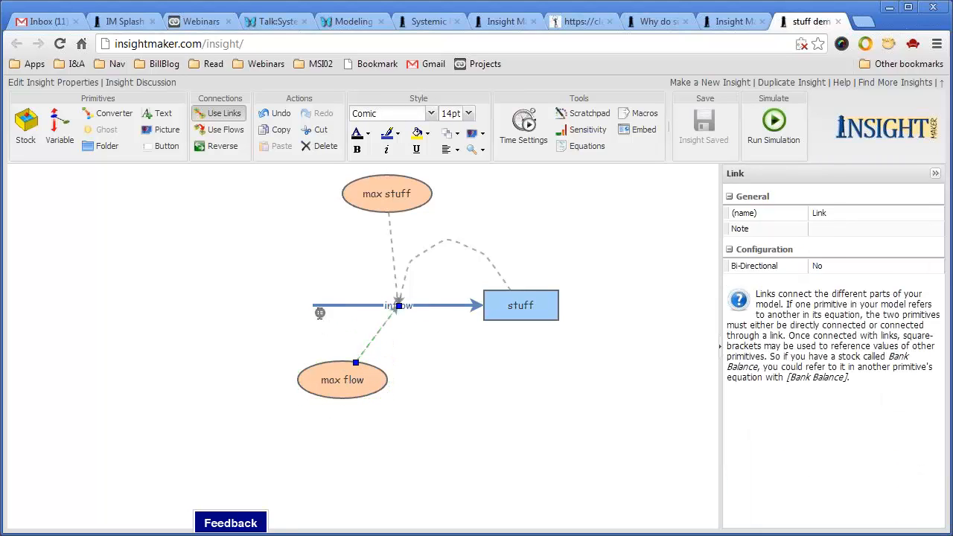
Check the inflow's current equation and available references, closing the editor without changes
double_click(320, 313)
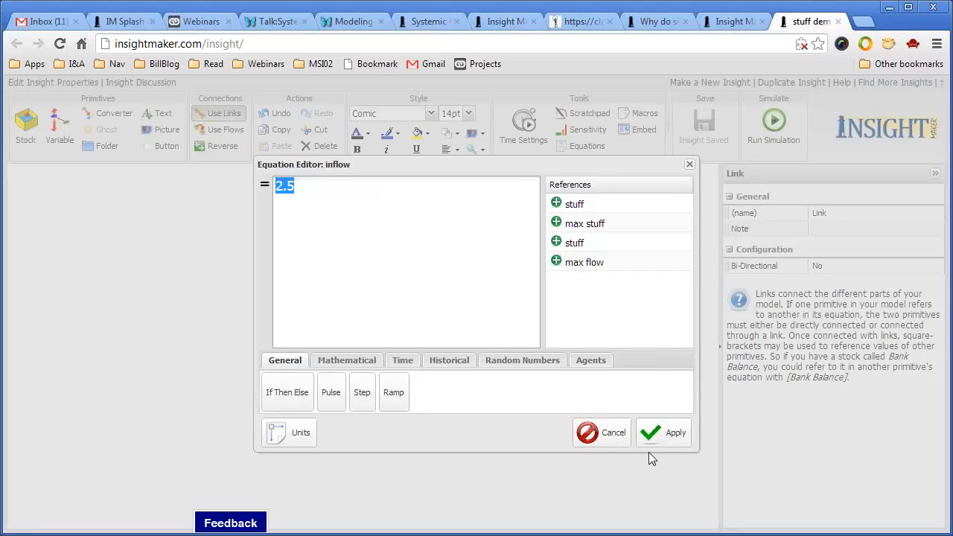
click(613, 438)
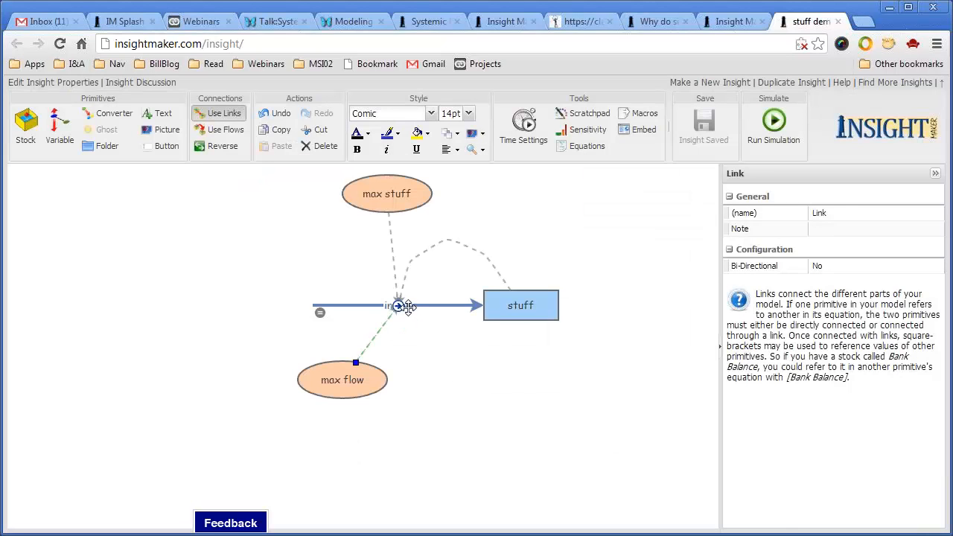
Compare the inflow's equation and available references with the model's value sliders, leaving the equation unchanged
click(398, 306)
double_click(320, 319)
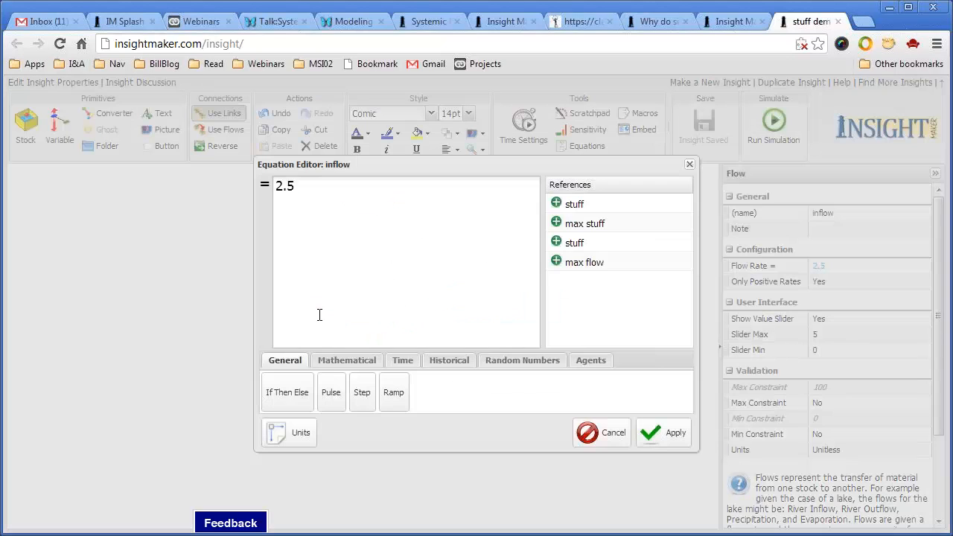
click(588, 430)
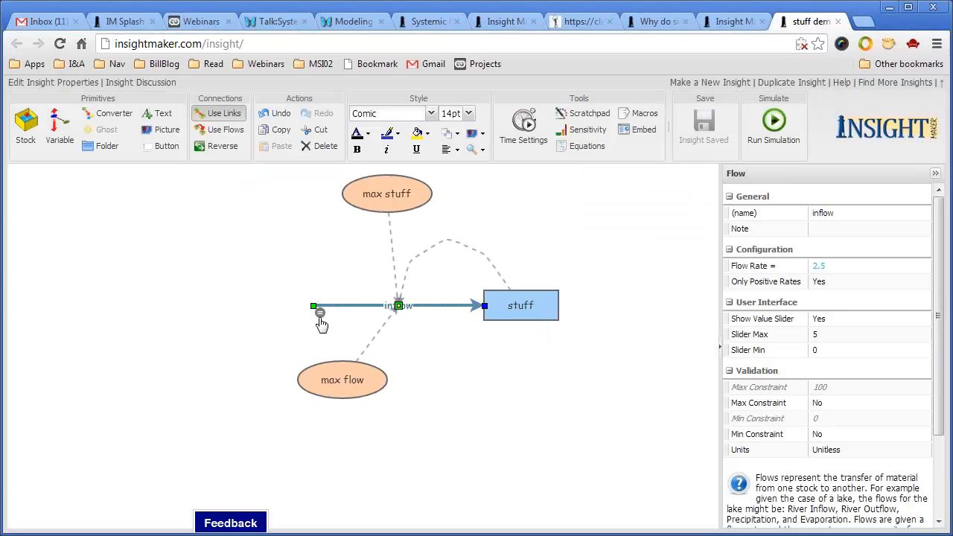
double_click(320, 313)
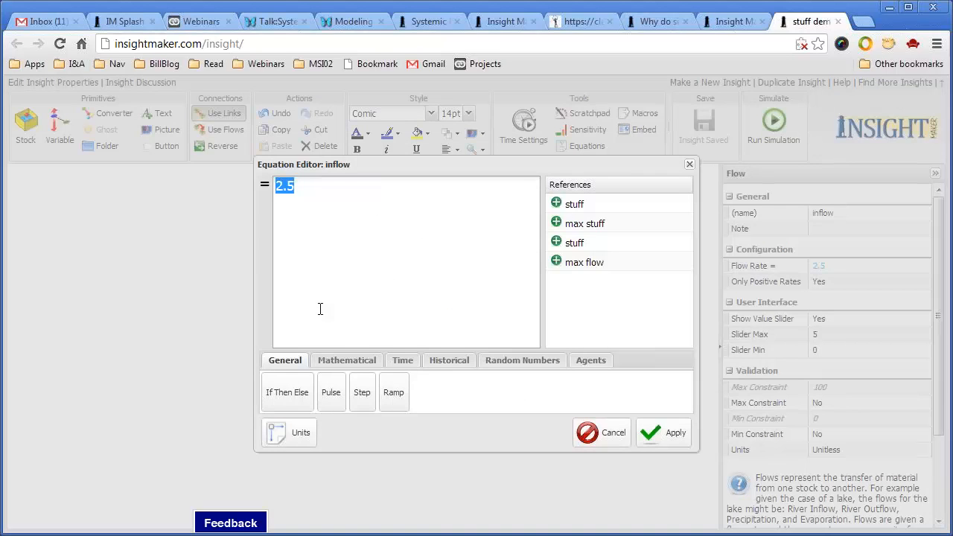
click(607, 436)
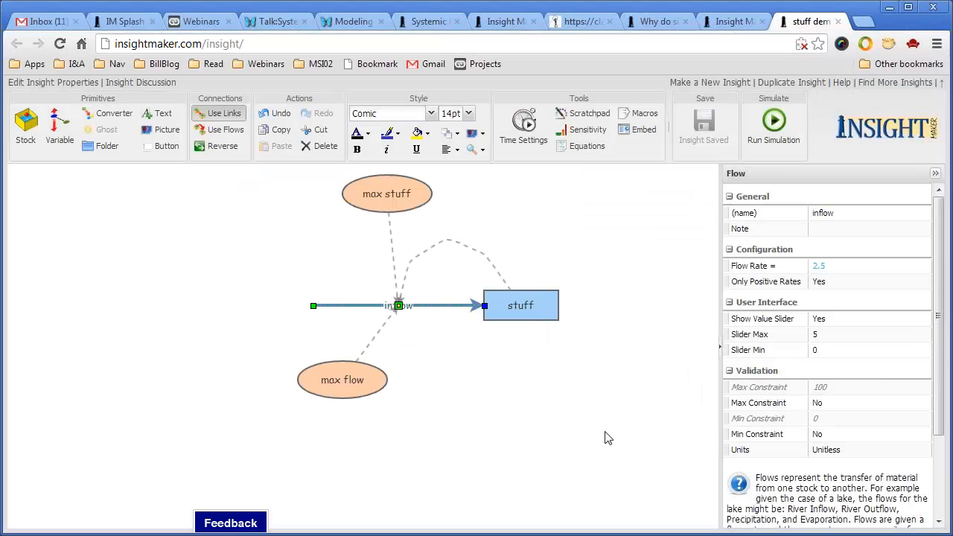
click(624, 406)
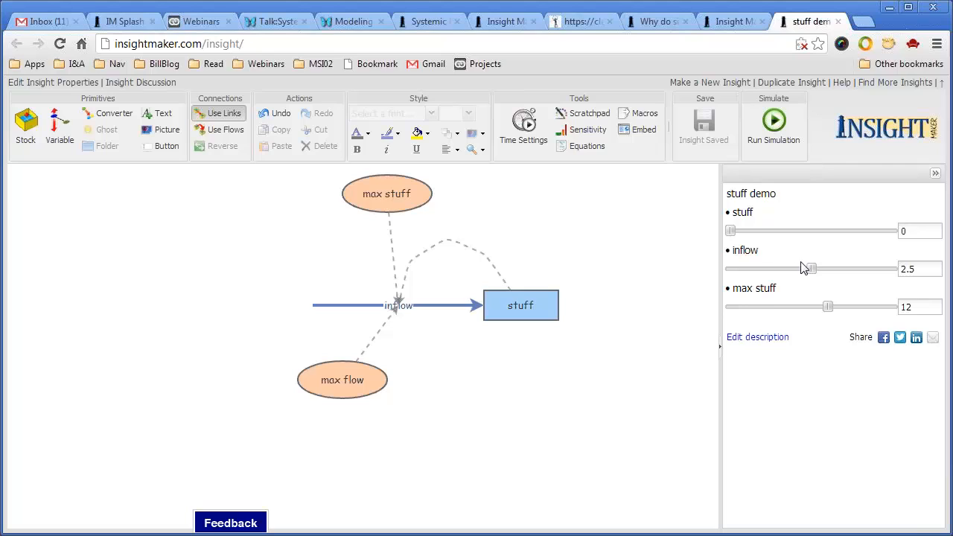
mouse_move(408, 303)
click(320, 314)
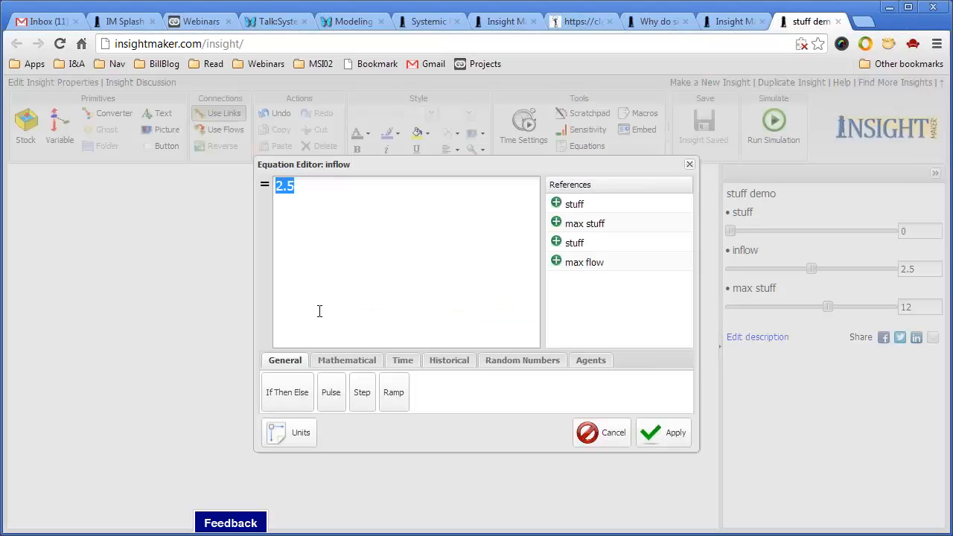
click(605, 437)
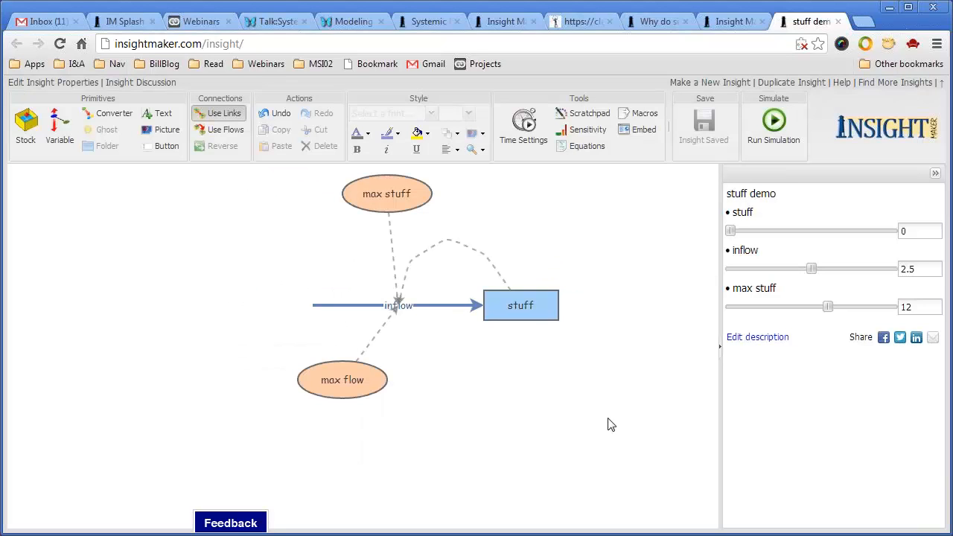
Turn off the value slider for the inflow and save the insight
click(444, 307)
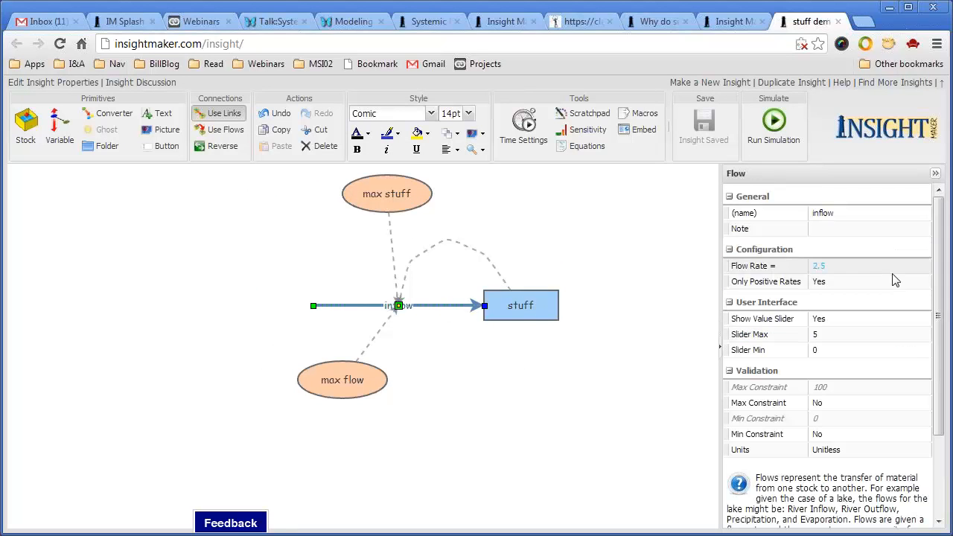
click(894, 318)
click(923, 319)
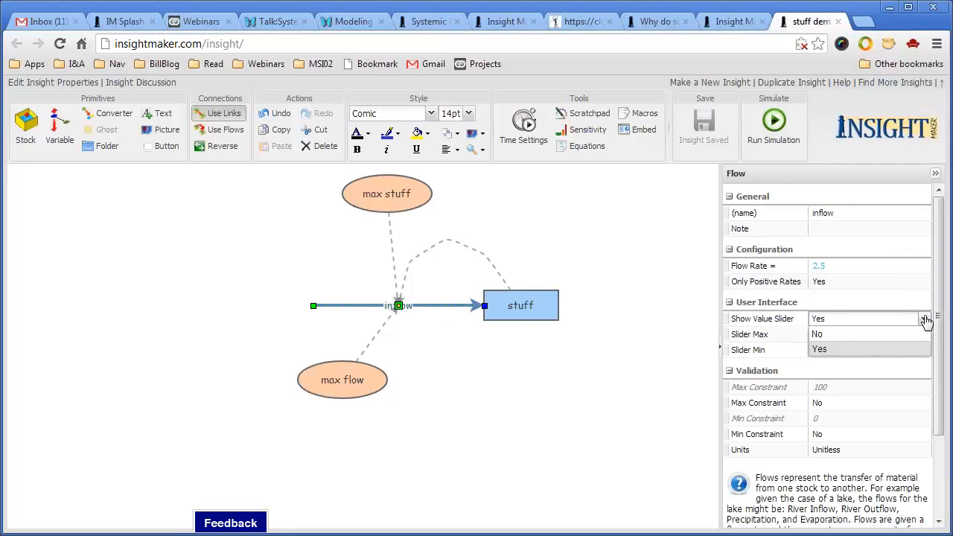
click(914, 335)
click(601, 417)
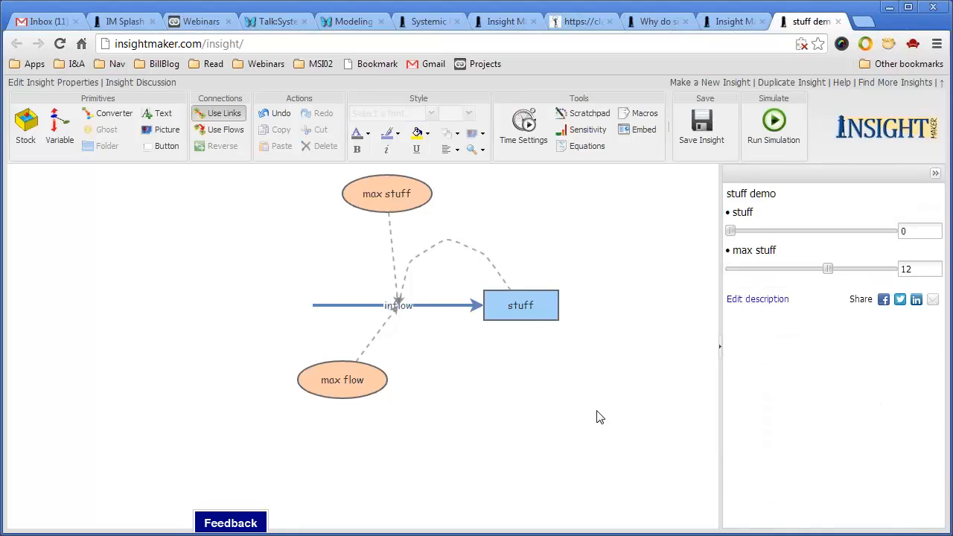
key(ctrl+s)
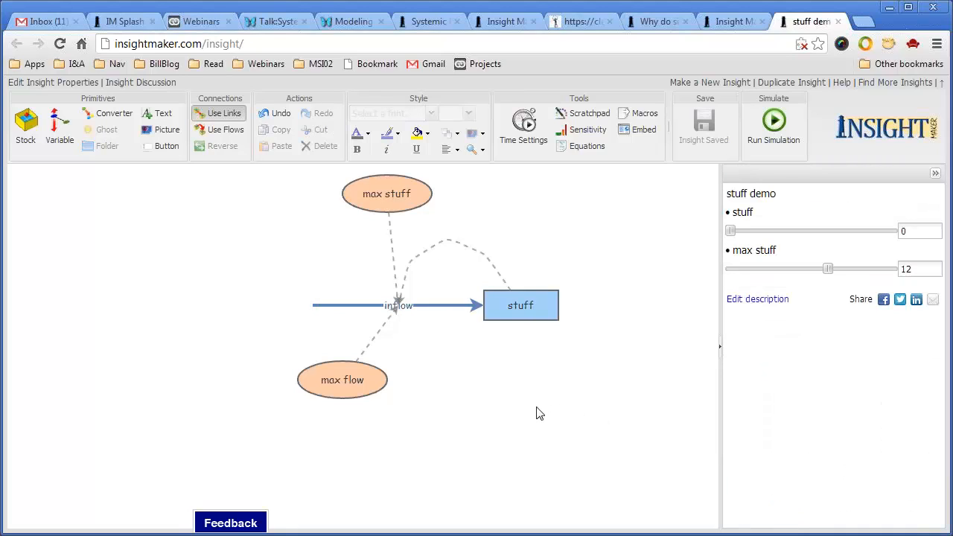
Replace the inflow's equation with an IfThenElse function whose test condition is [stuff]<[max stuff]
click(397, 306)
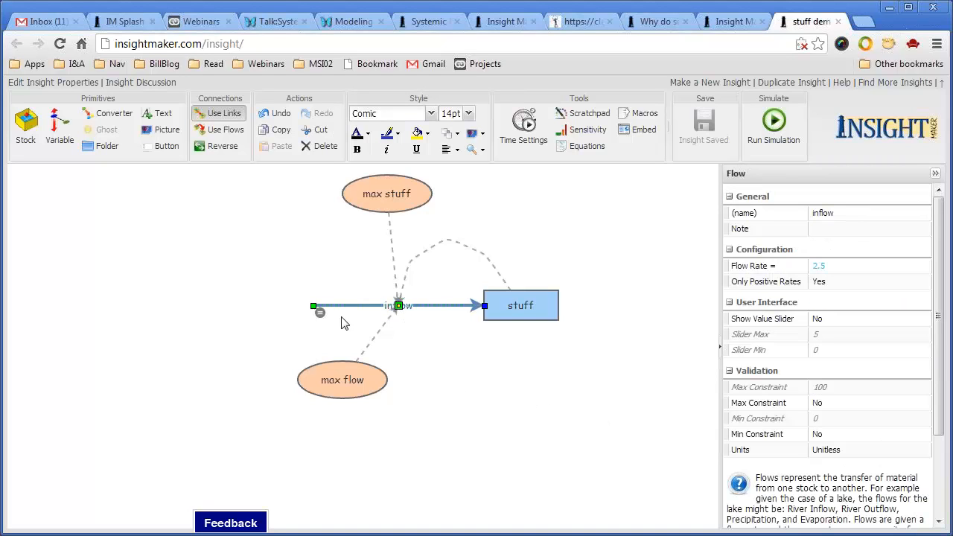
click(319, 313)
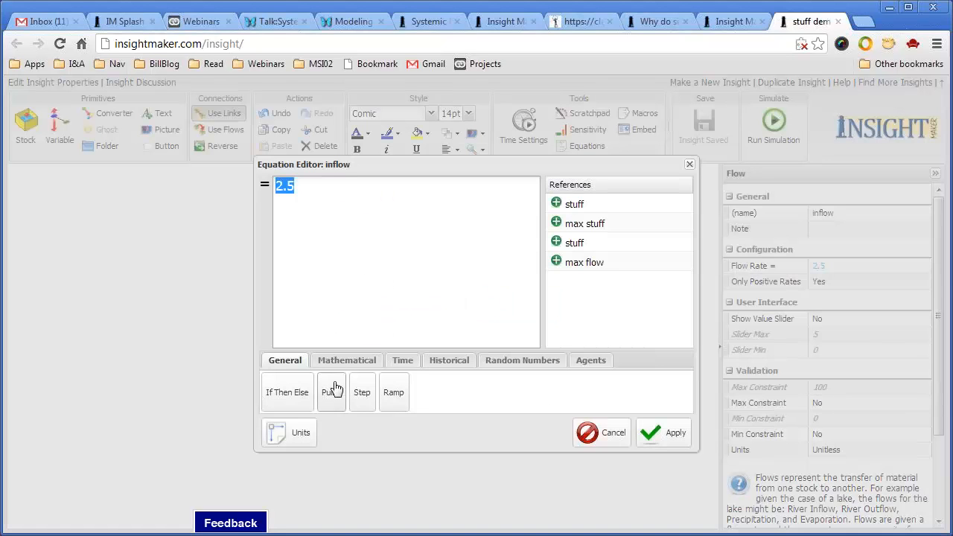
click(287, 392)
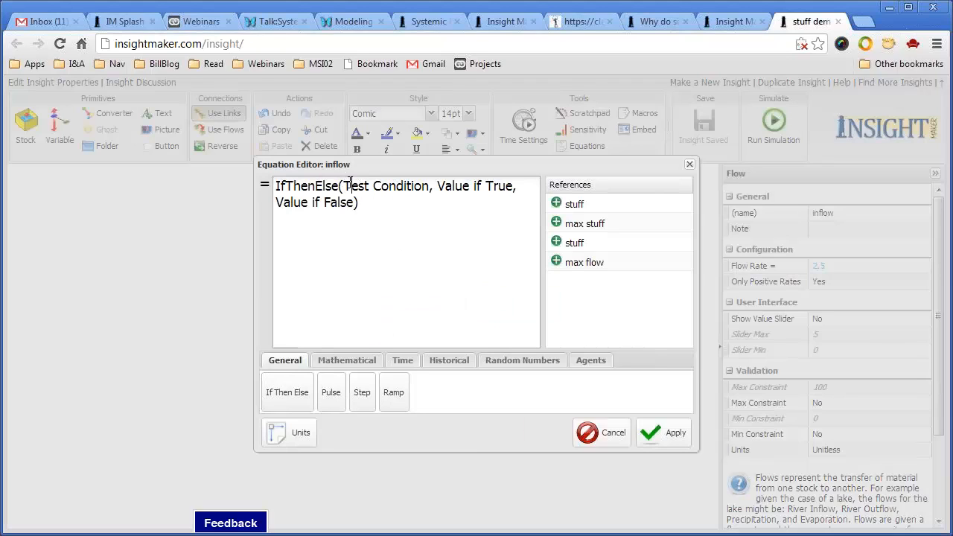
drag(349, 185, 362, 186)
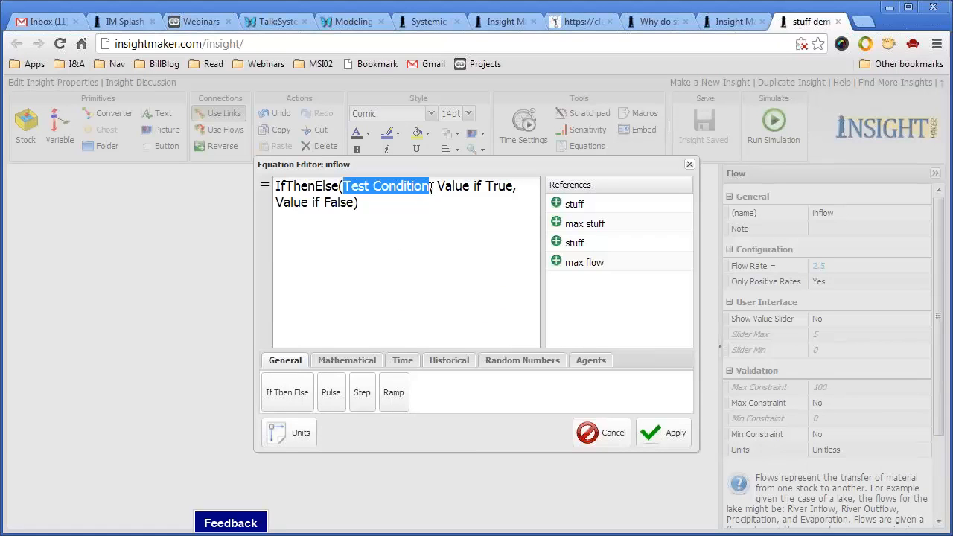
click(575, 206)
click(385, 191)
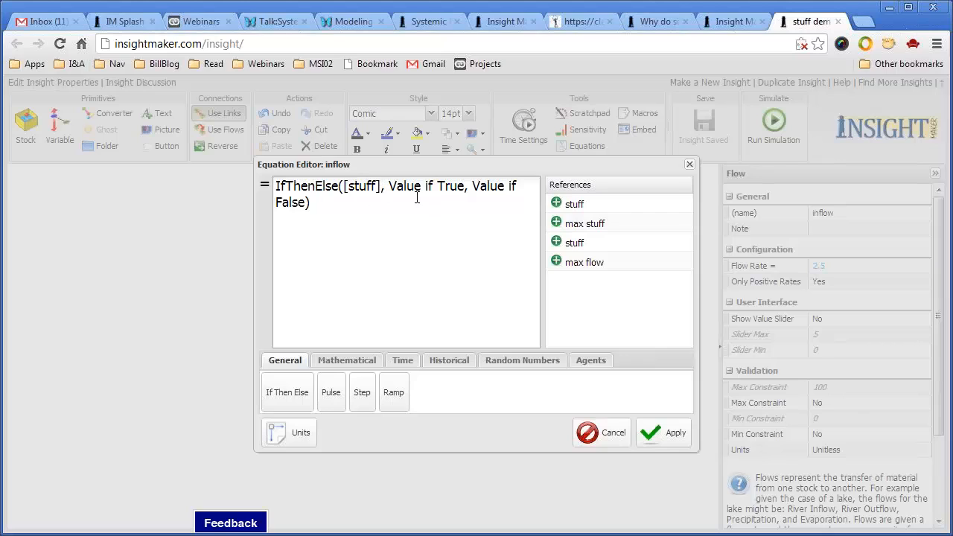
text(<)
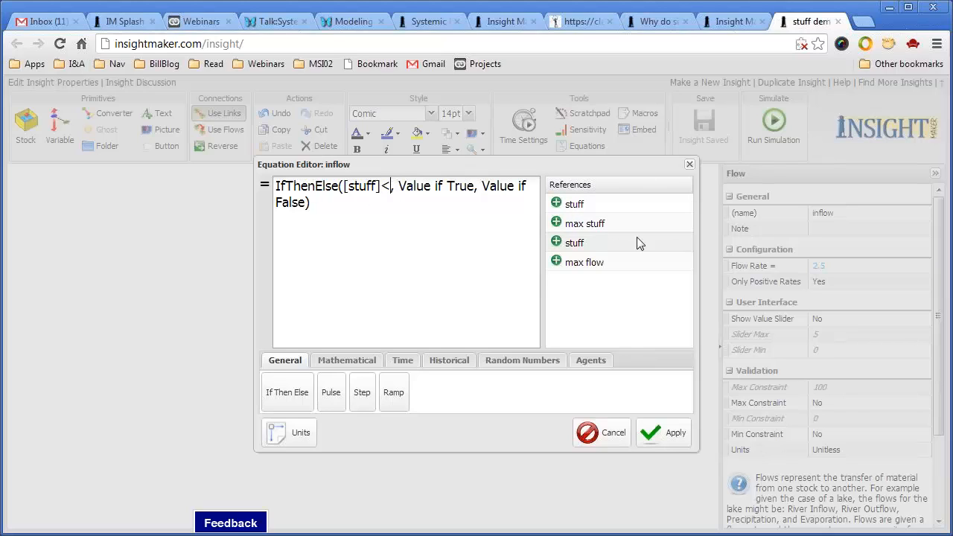
click(586, 224)
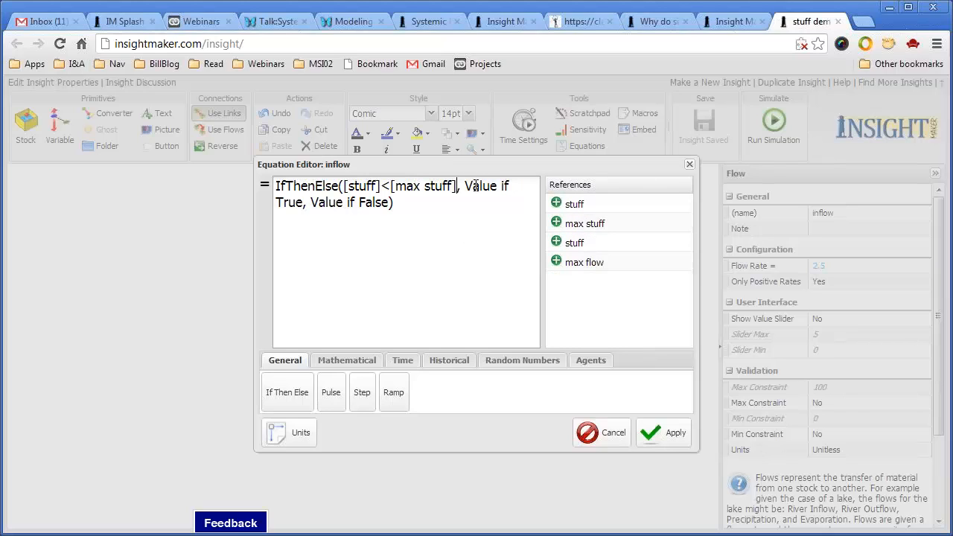
Set the IfThenElse function's true value to Max([max flow], [max stuff]-[stuff])
drag(464, 188, 301, 207)
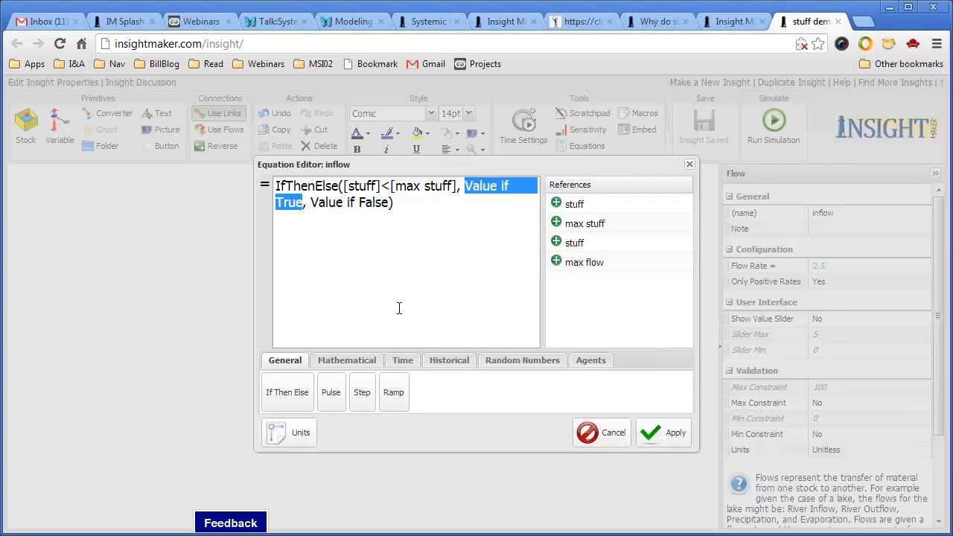
click(358, 365)
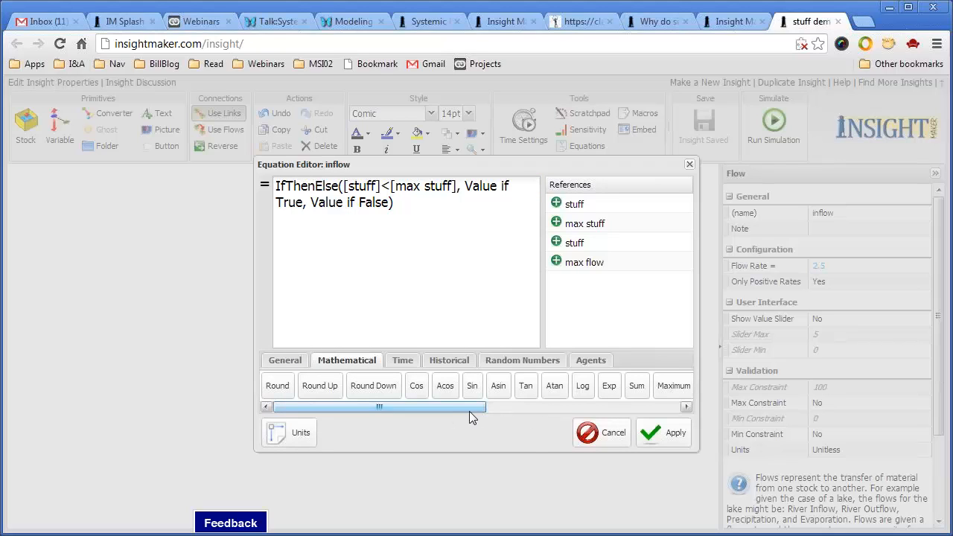
drag(472, 414, 542, 411)
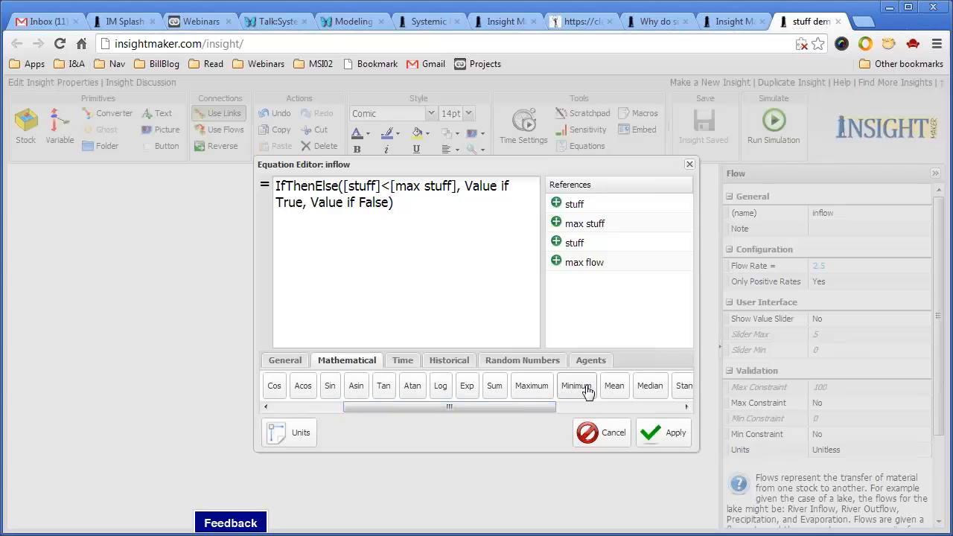
click(531, 386)
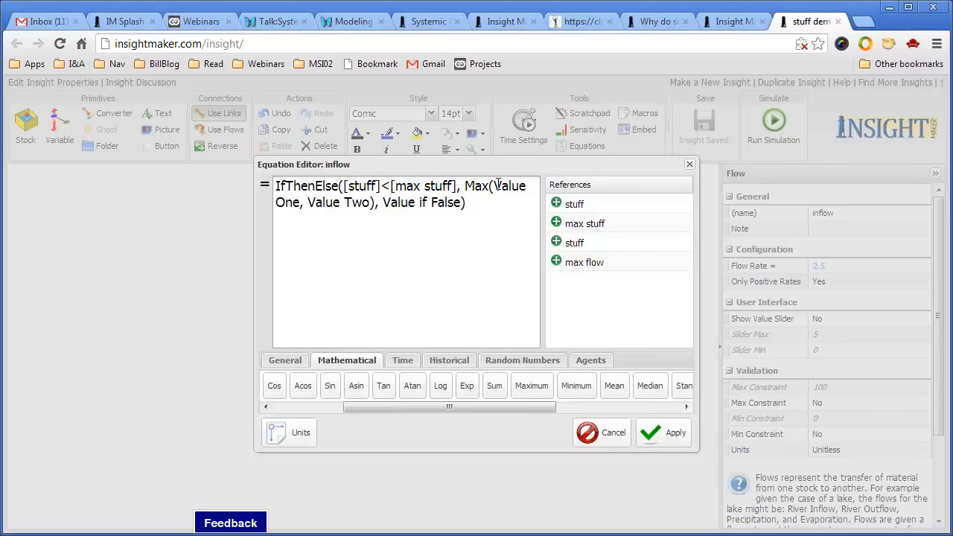
drag(496, 186, 300, 206)
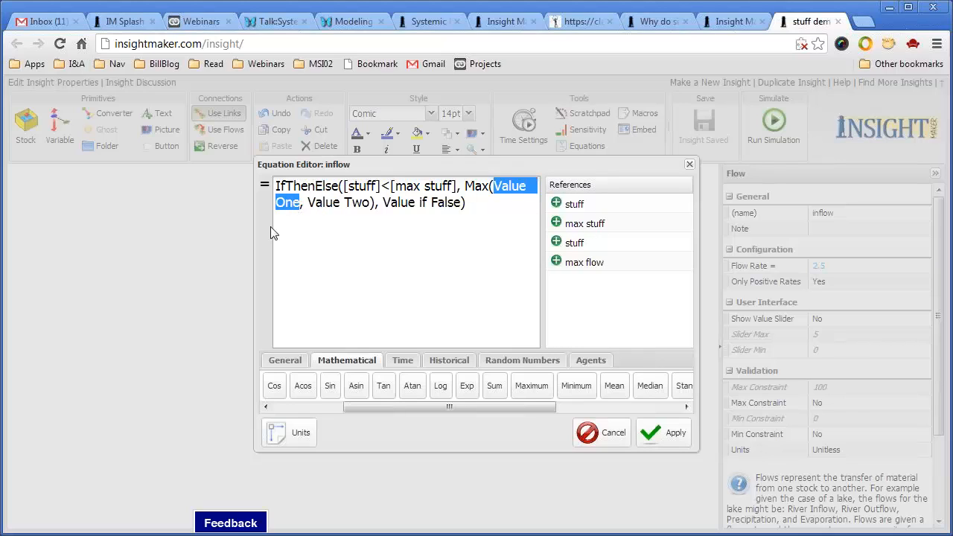
click(589, 270)
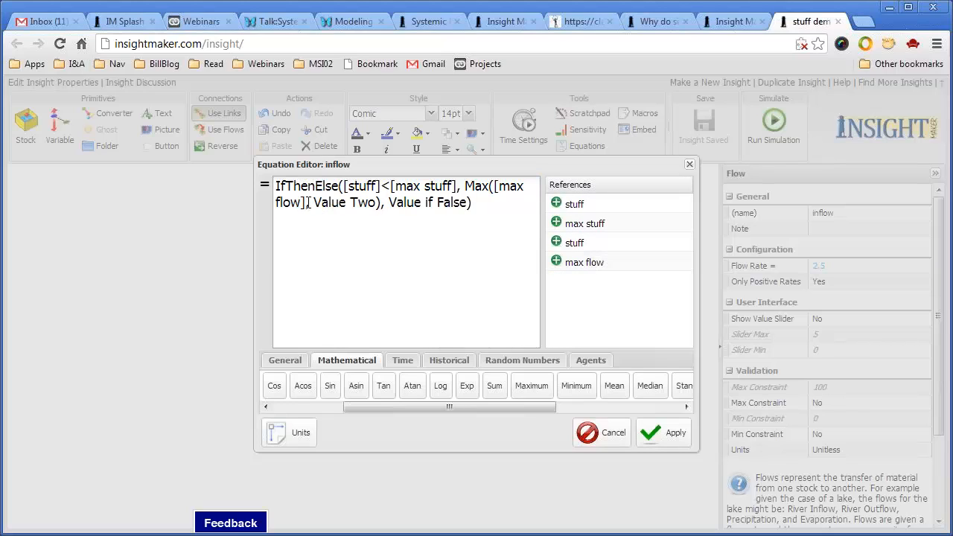
drag(312, 203, 379, 203)
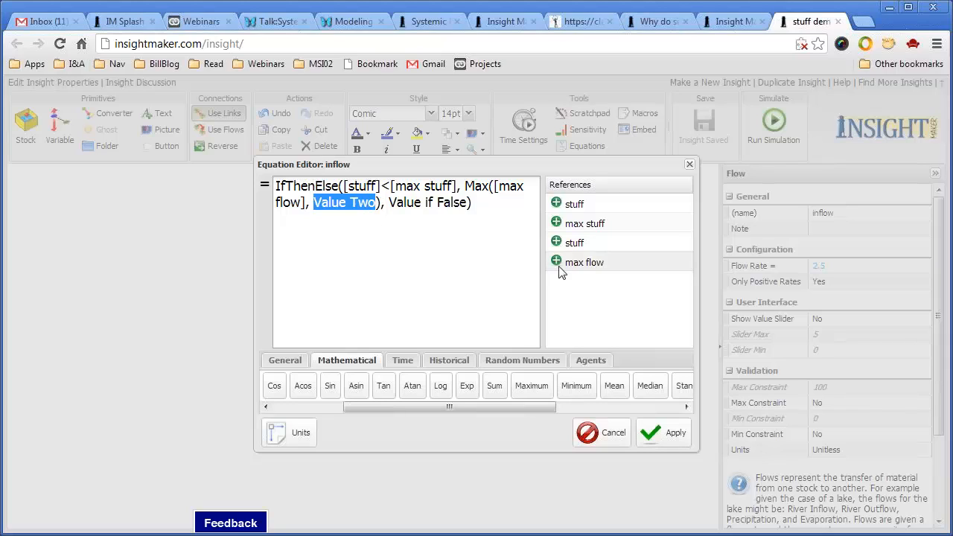
click(588, 224)
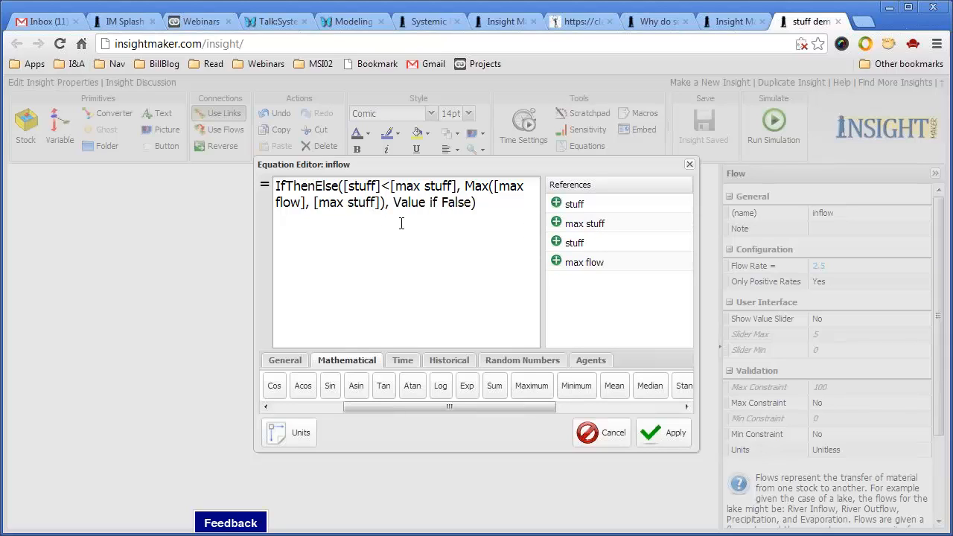
text(-)
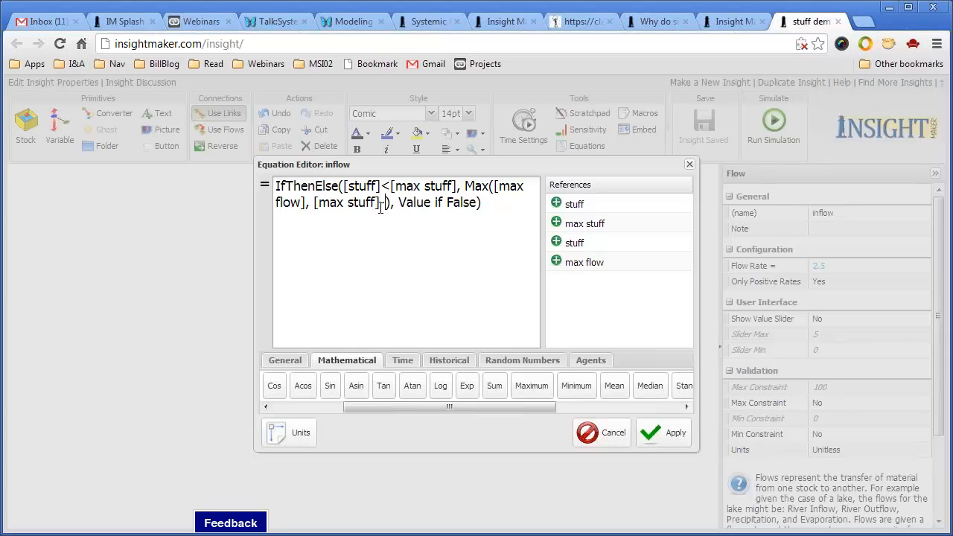
click(572, 205)
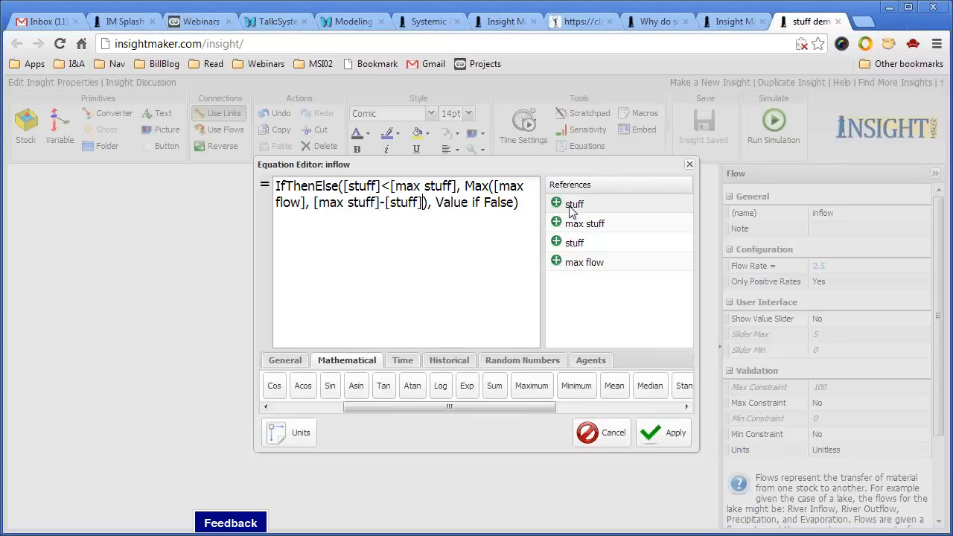
Set the IfThenElse function's false value to 0 and apply the inflow equation
drag(436, 203, 518, 203)
text(0)
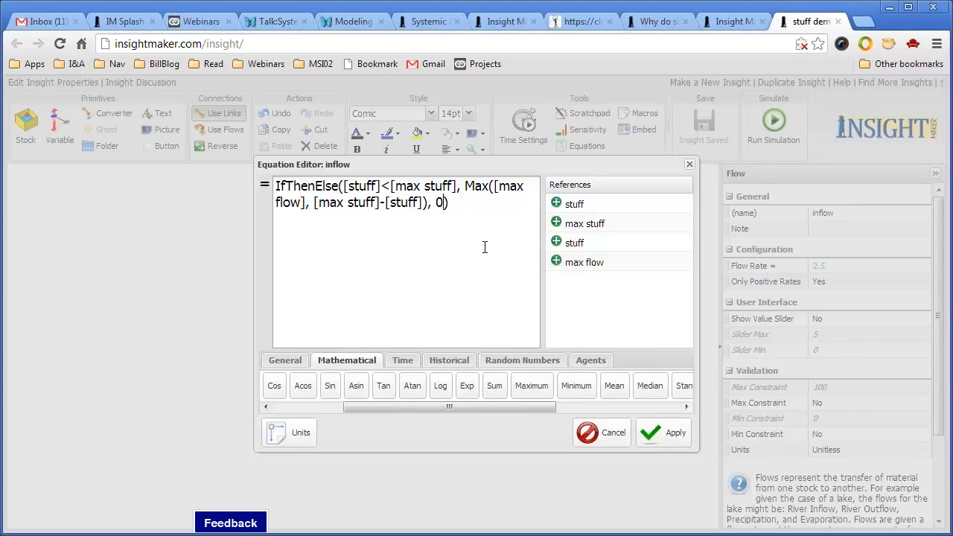
click(655, 435)
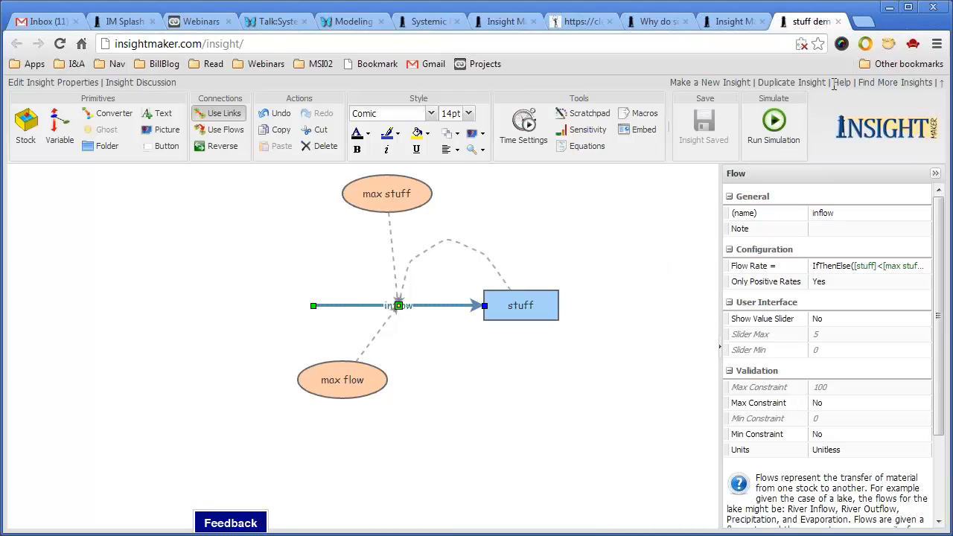
Run the simulation, examine the stuff, max stuff and max flow curves, and check the max flow variable's configuration
click(775, 121)
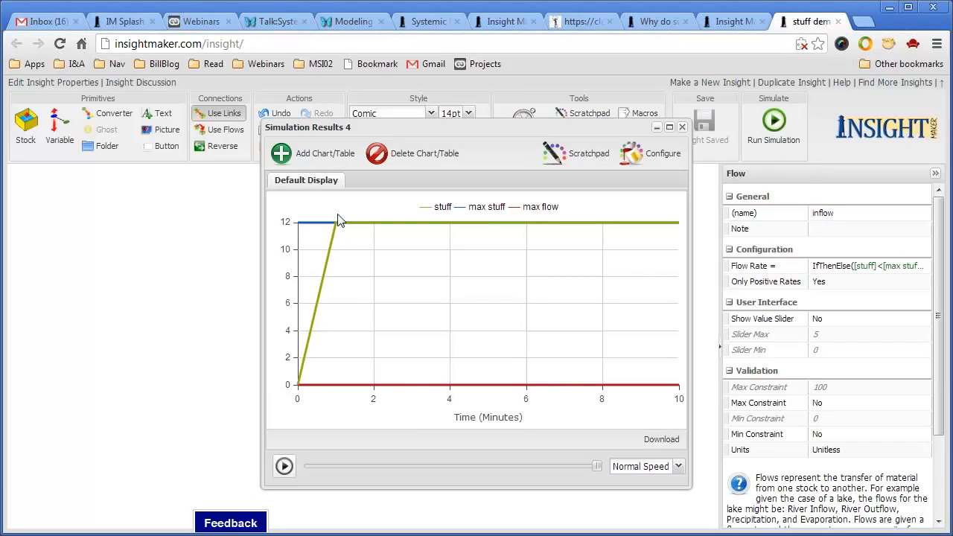
click(191, 363)
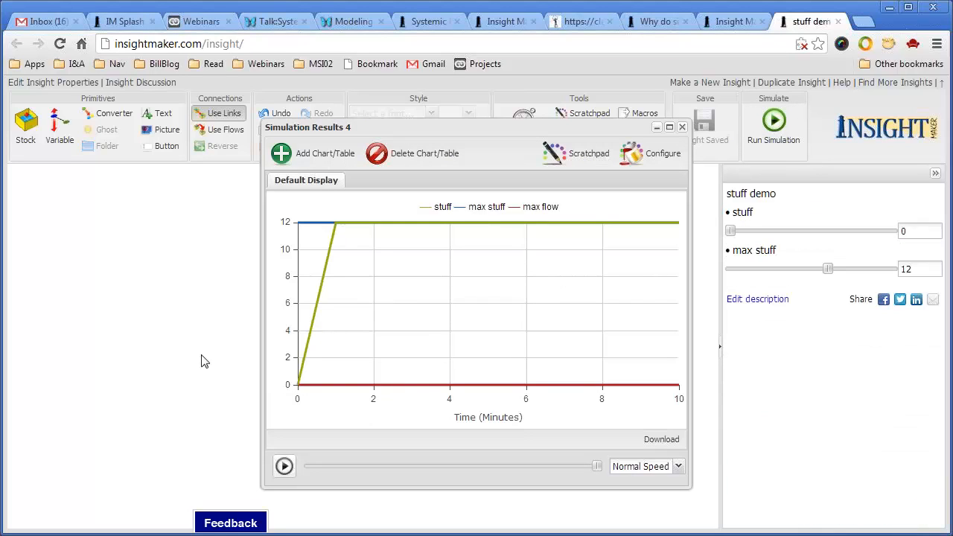
click(683, 127)
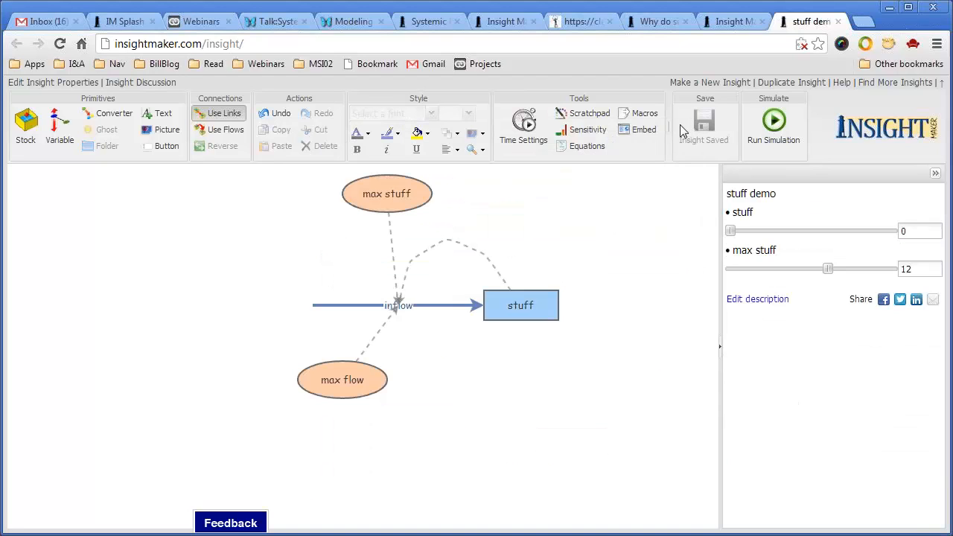
click(364, 390)
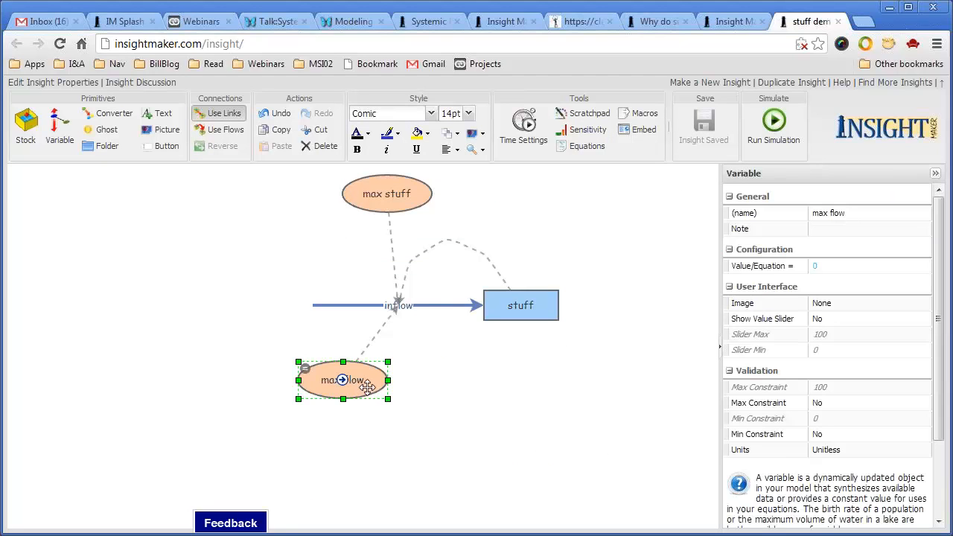
click(479, 408)
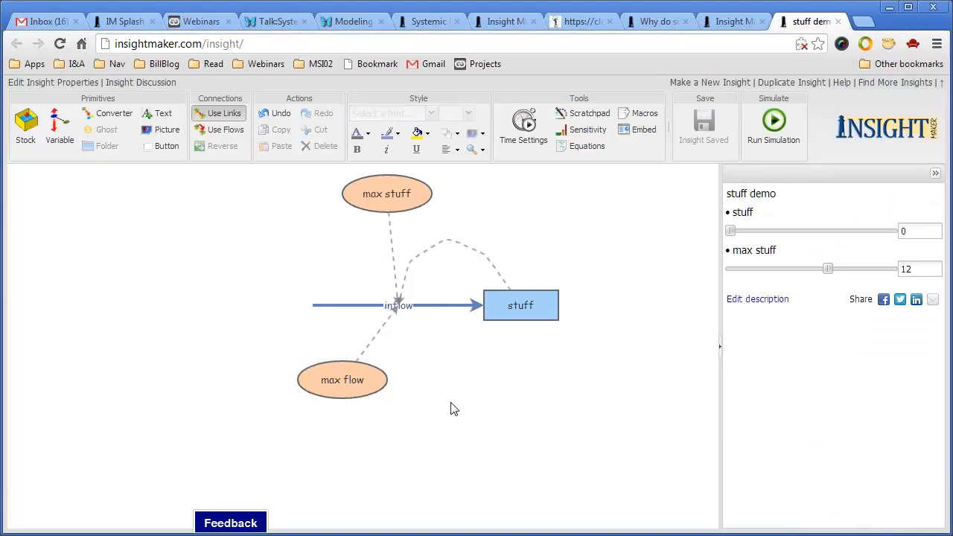
Enable the value slider for the max flow variable and set its slider maximum to 5
click(343, 382)
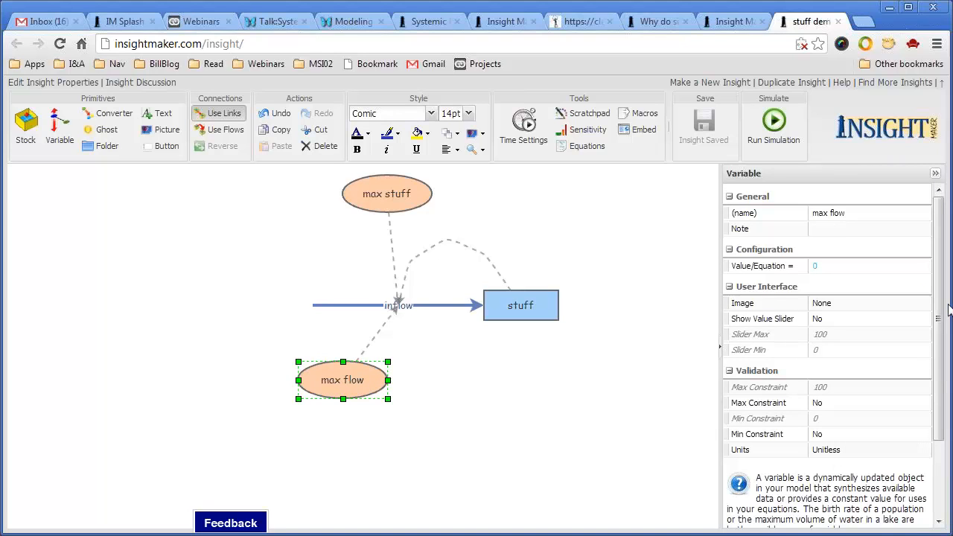
click(922, 321)
click(924, 320)
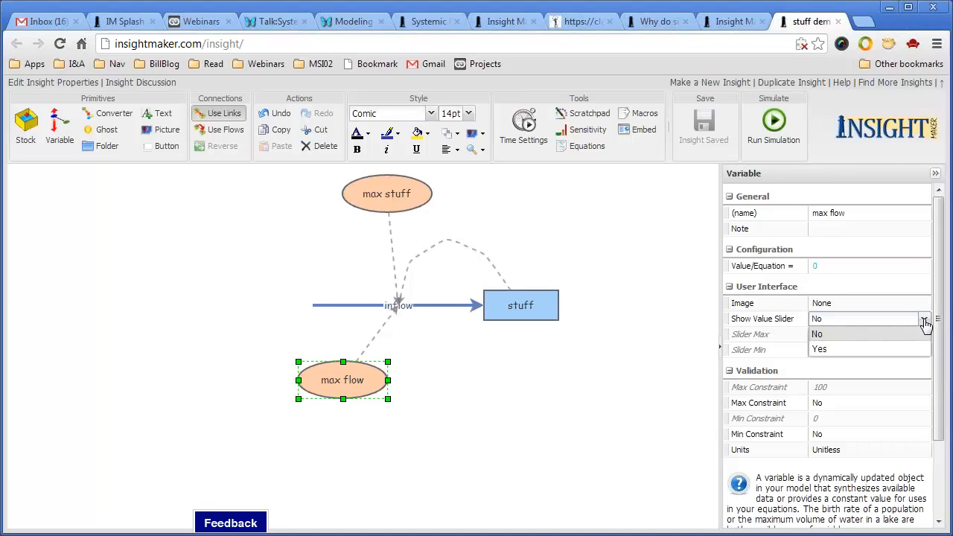
click(914, 349)
click(839, 340)
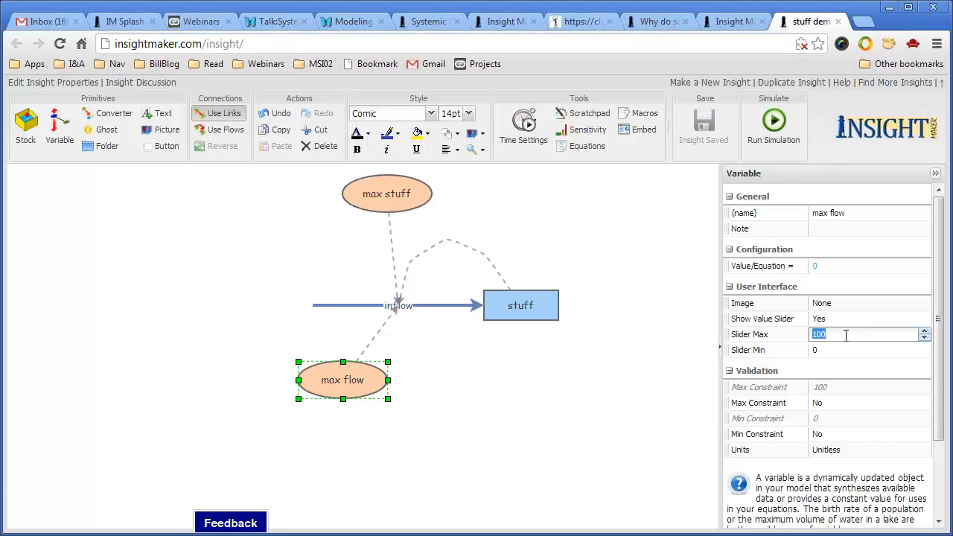
text(5)
click(557, 418)
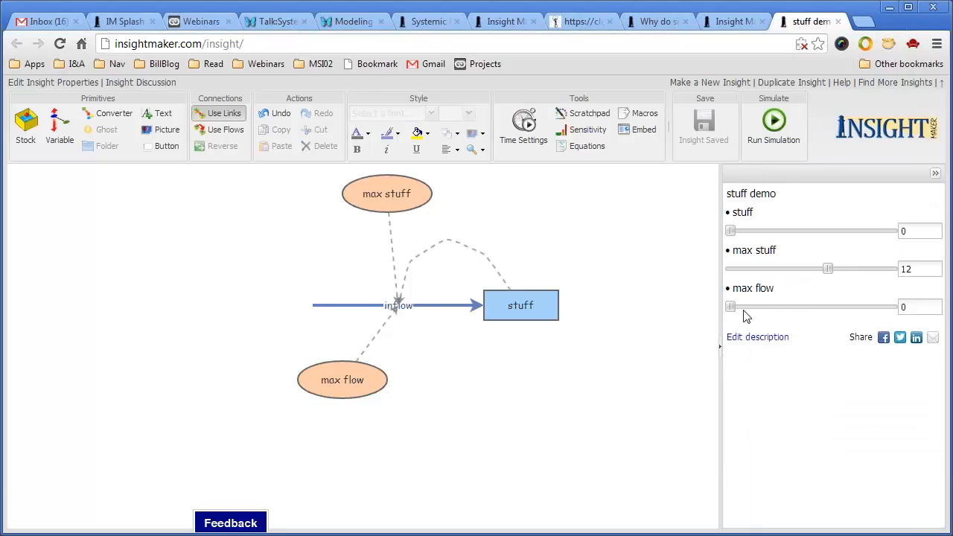
Set the max flow value to 2 for the simulation
drag(732, 307, 775, 306)
drag(937, 312, 900, 308)
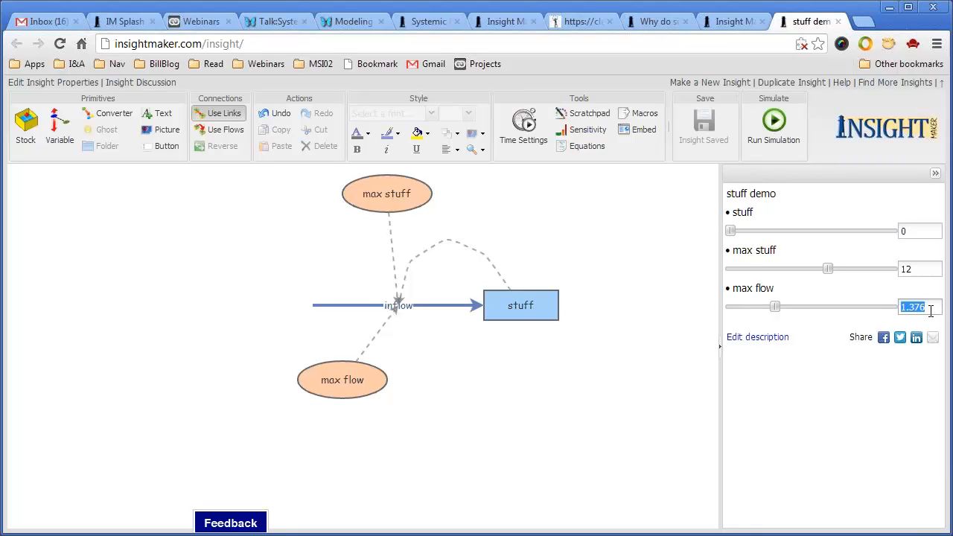
text(2)
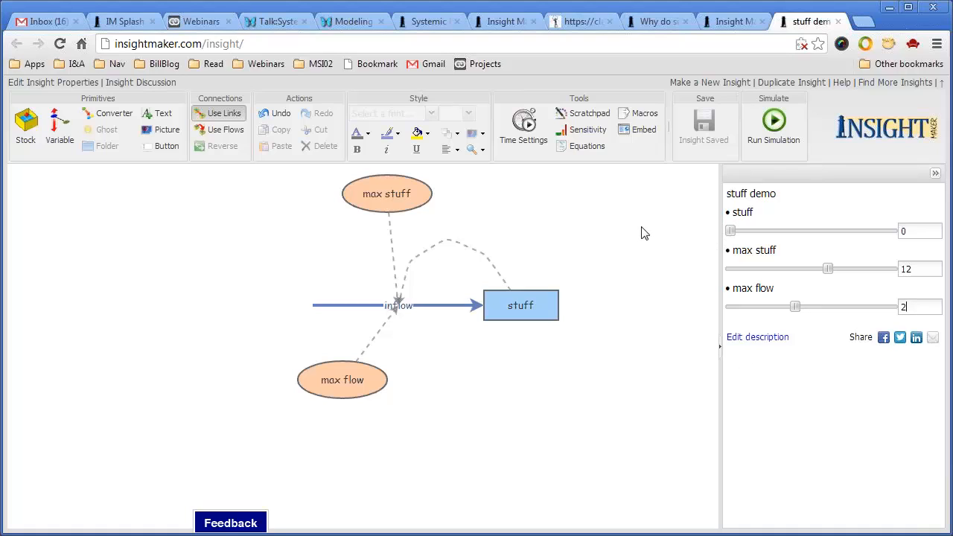
Run the simulation, examine how quickly stuff reaches max stuff compared with max flow, and close the results
click(773, 128)
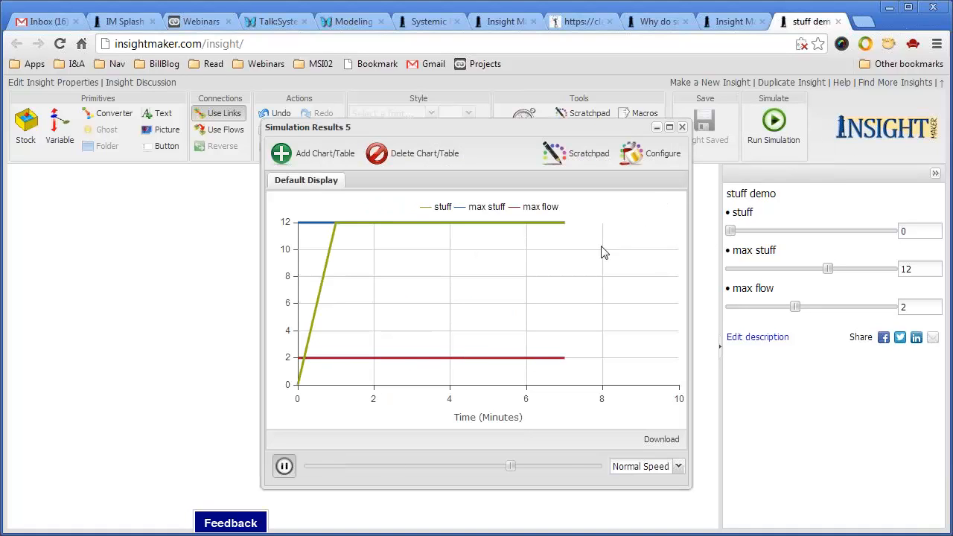
mouse_move(336, 231)
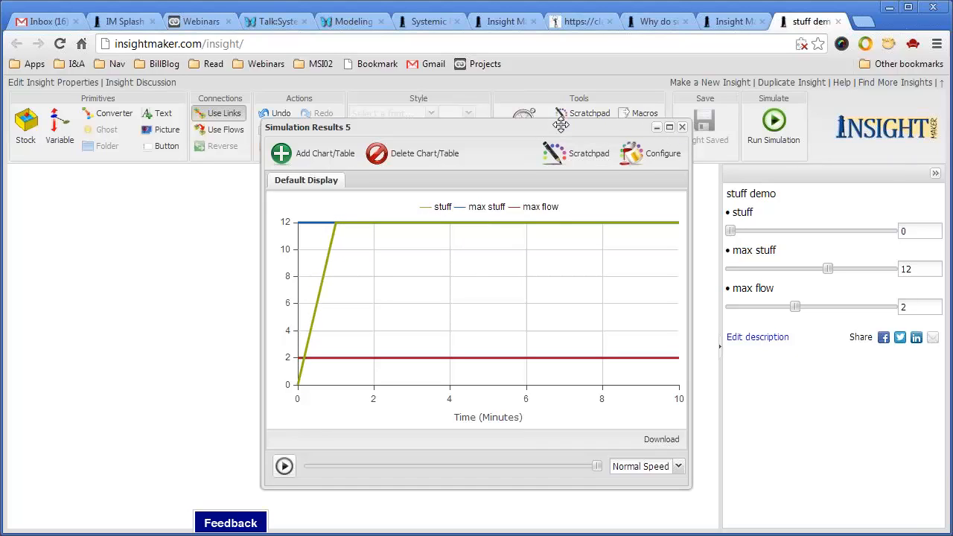
drag(561, 125, 373, 82)
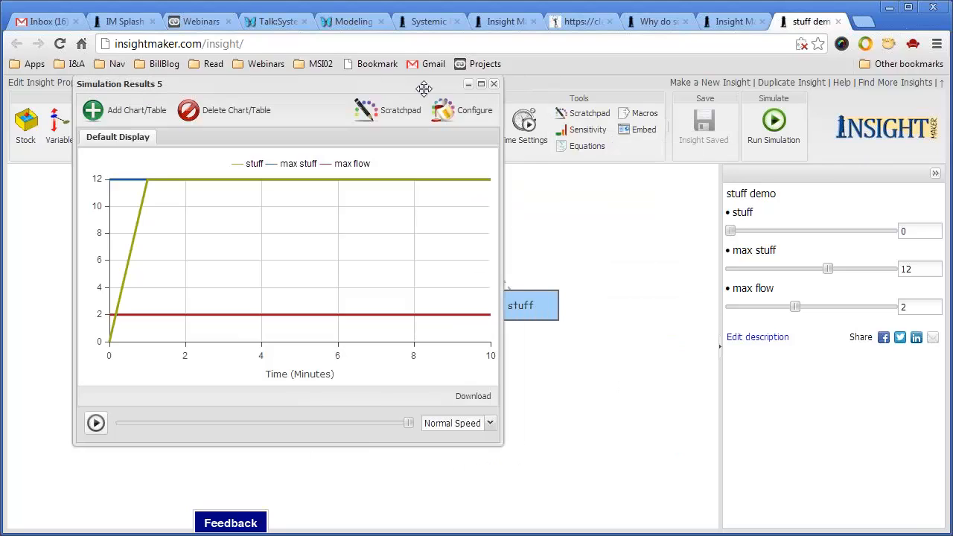
click(494, 84)
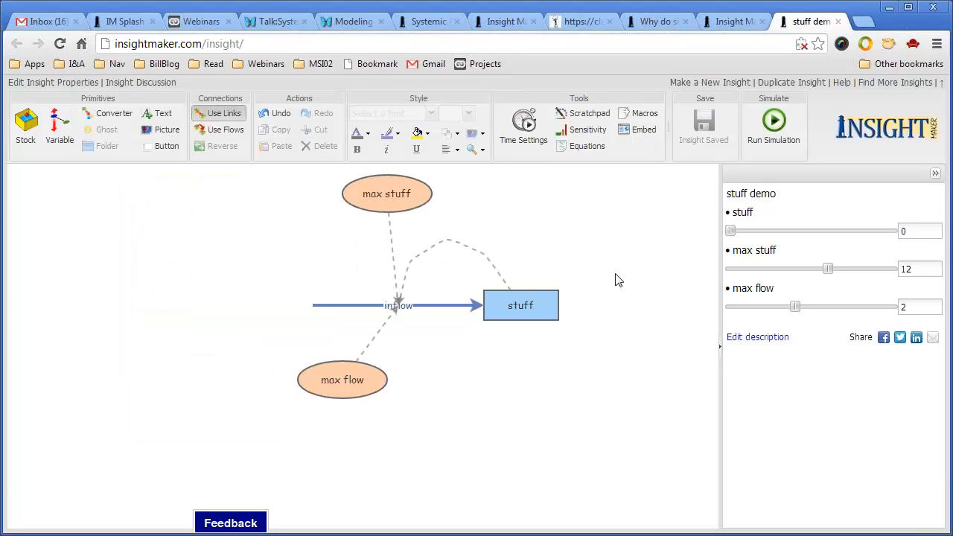
Replace [max stuff]-[stuff] with [max flow] inside the Max function of the inflow equation
double_click(320, 313)
click(336, 260)
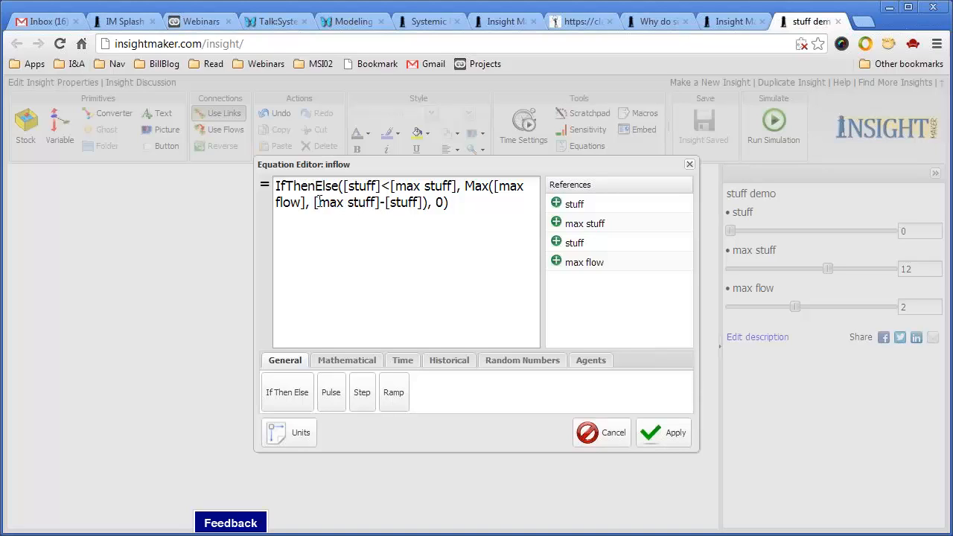
drag(318, 203, 378, 203)
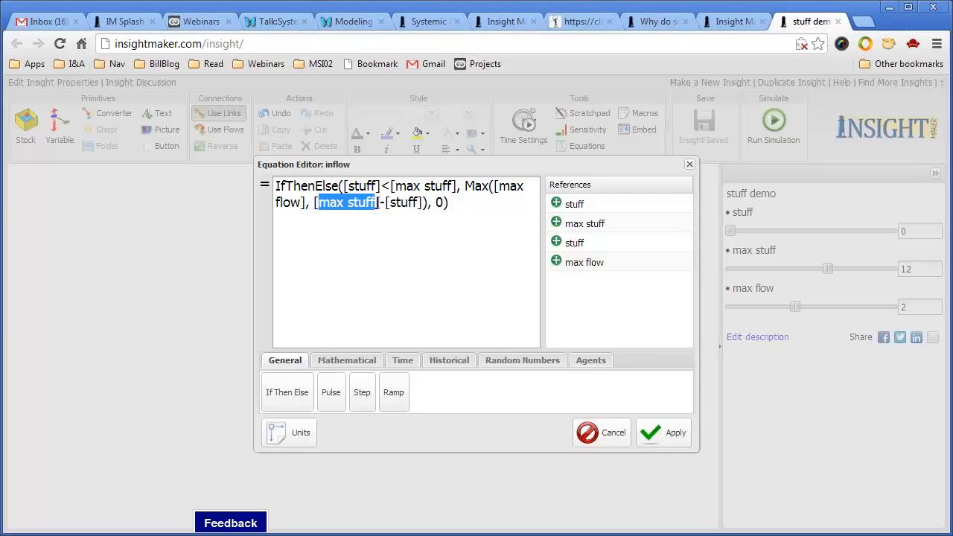
click(408, 257)
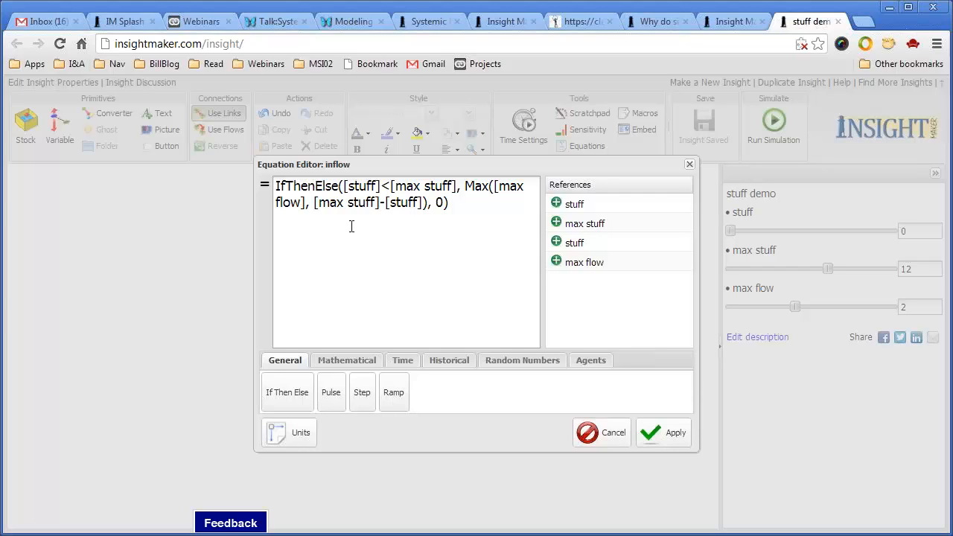
drag(315, 203, 425, 203)
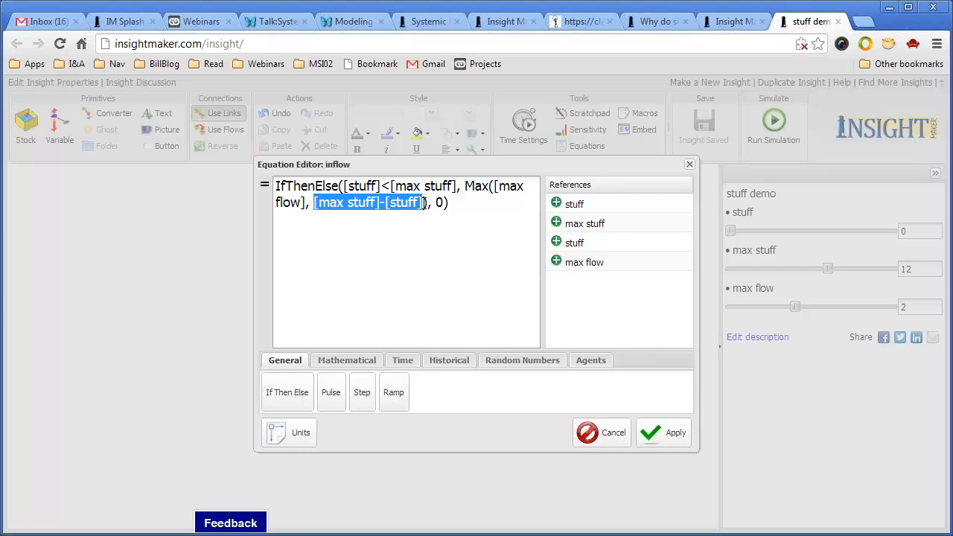
click(585, 262)
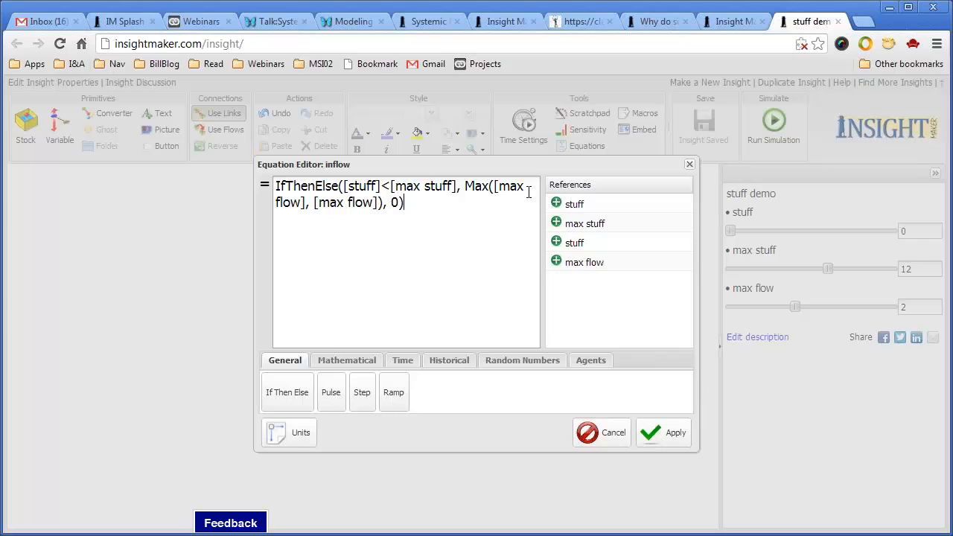
drag(313, 204, 373, 203)
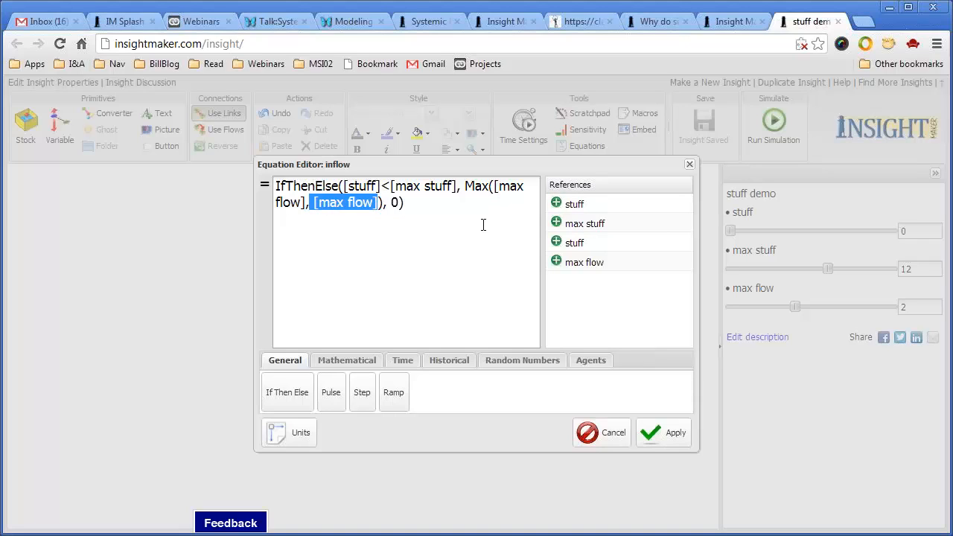
drag(532, 159, 483, 170)
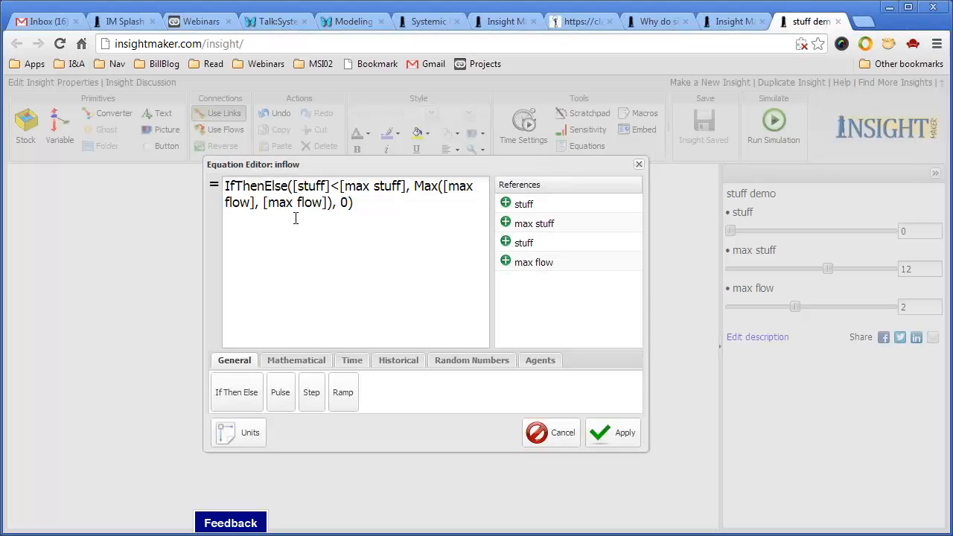
Remove the Max function name and its opening parenthesis from the inflow equation, apply it, and run the simulation
click(444, 187)
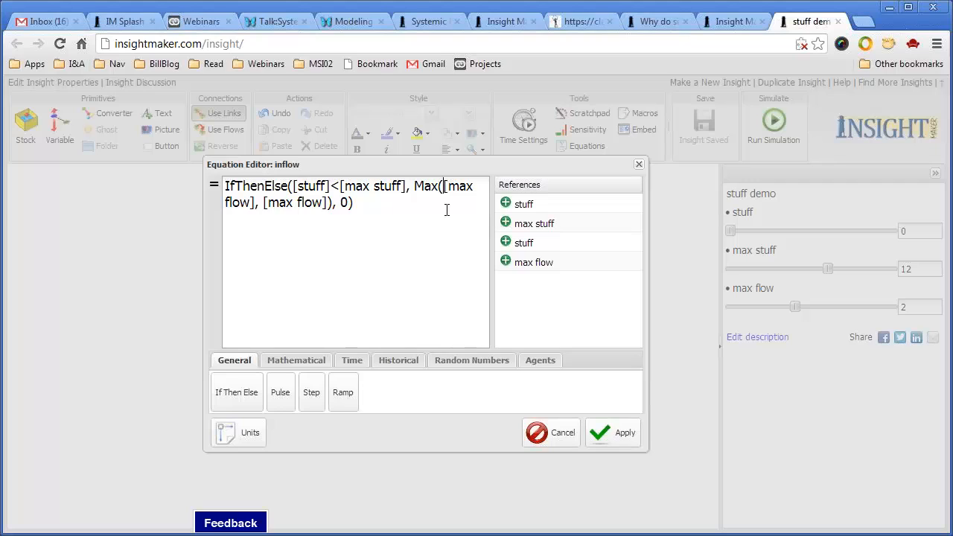
key(BackSpace)
key(BackSpace)
key(BackSpace)
key(BackSpace)
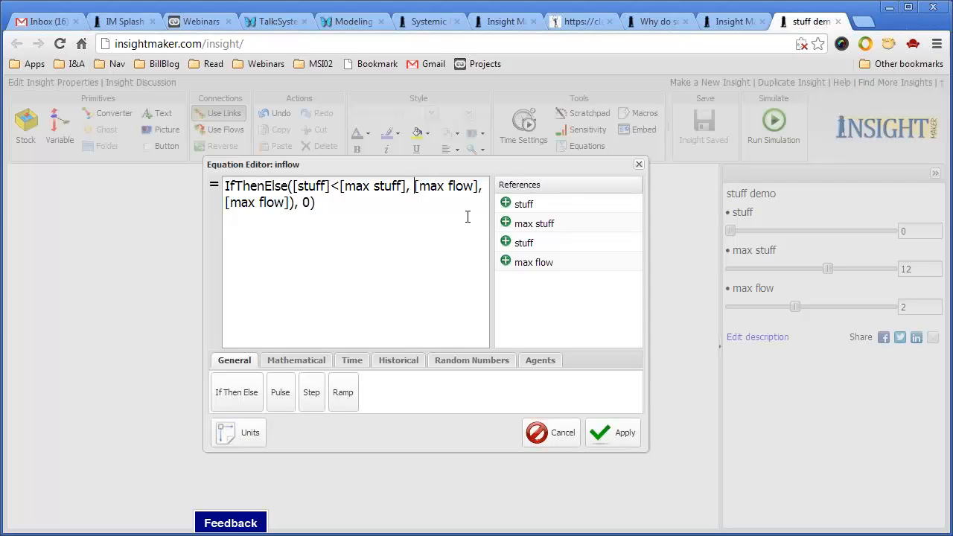
click(613, 438)
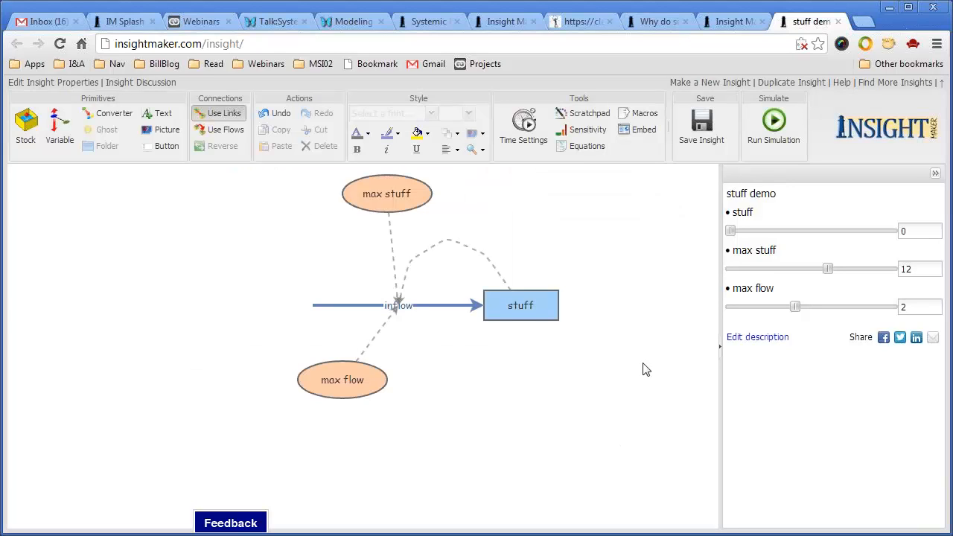
click(775, 122)
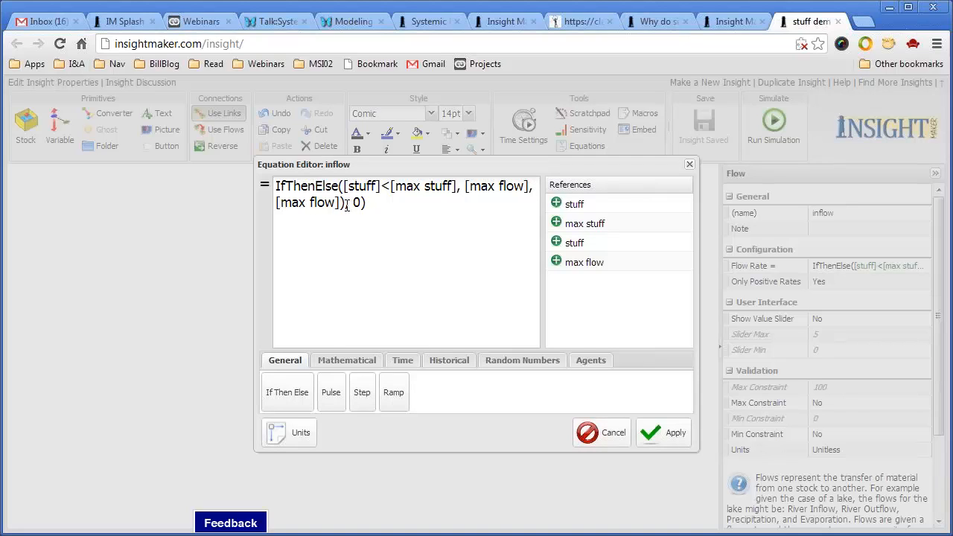
Delete the duplicate [max flow] argument and stray parenthesis so the inflow equation is IfThenElse([stuff]<[max stuff], [max flow], 0), and apply it
key(BackSpace)
key(BackSpace)
key(BackSpace)
key(BackSpace)
key(BackSpace)
key(BackSpace)
key(BackSpace)
key(BackSpace)
key(BackSpace)
key(BackSpace)
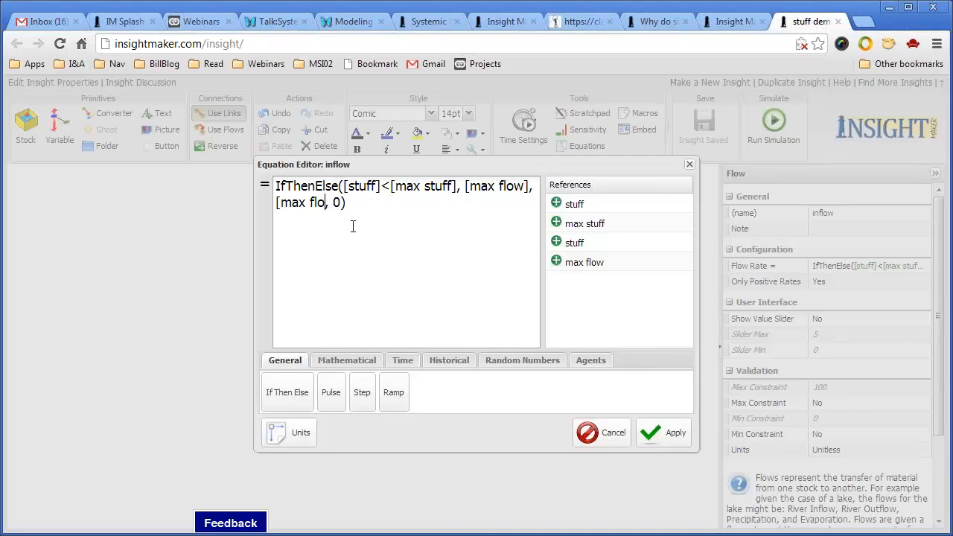
key(BackSpace)
key(BackSpace)
click(675, 433)
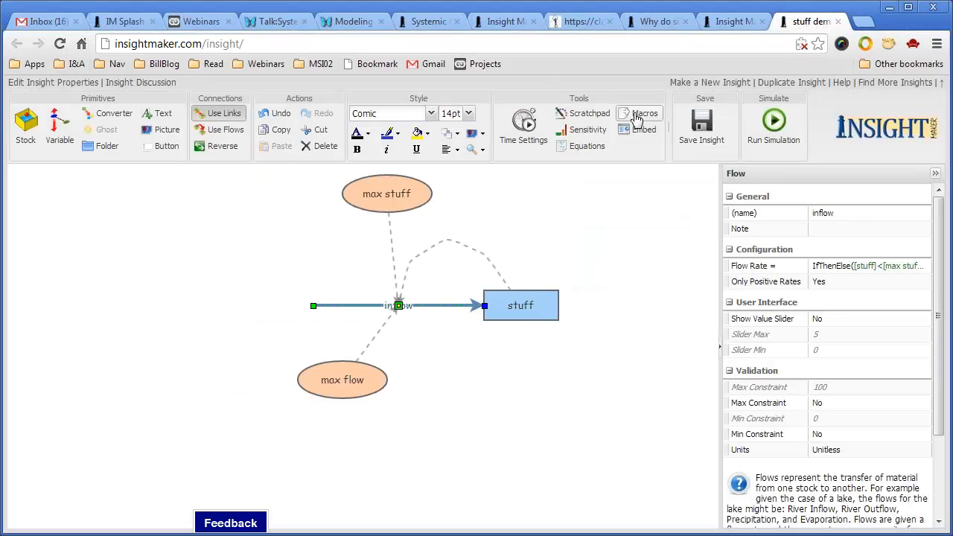
Run the simulation, examine the stuff curve's points up to the max stuff limit, and close the results
click(774, 125)
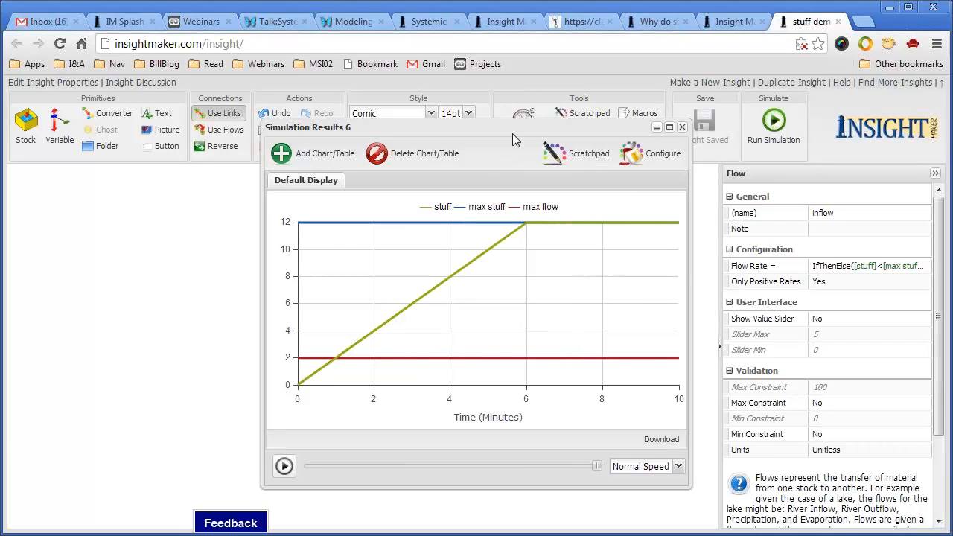
drag(503, 125, 456, 111)
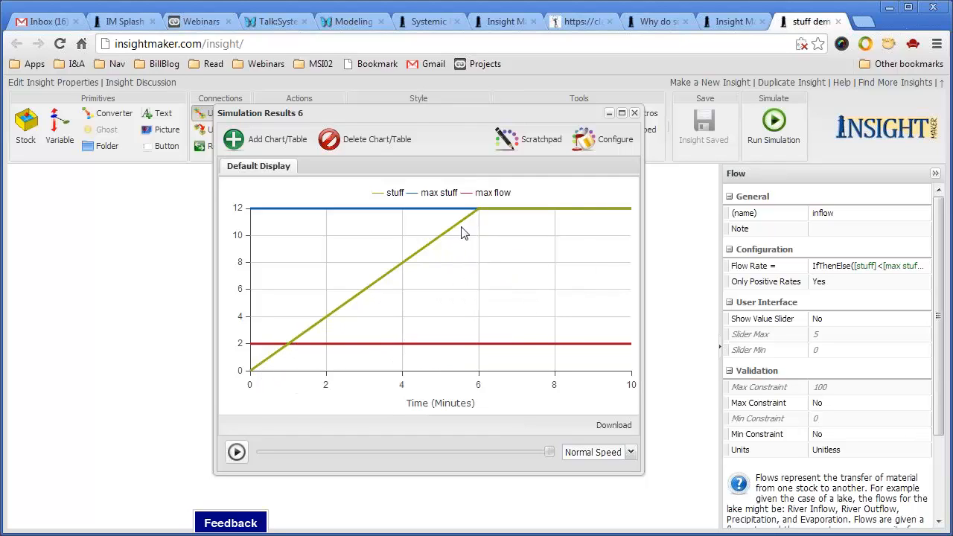
mouse_move(478, 225)
drag(473, 117, 712, 132)
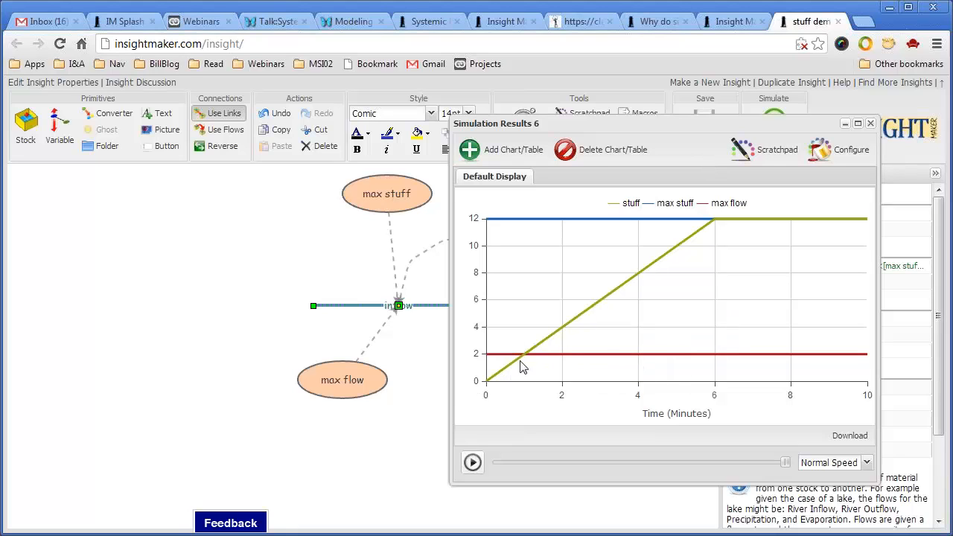
mouse_move(565, 336)
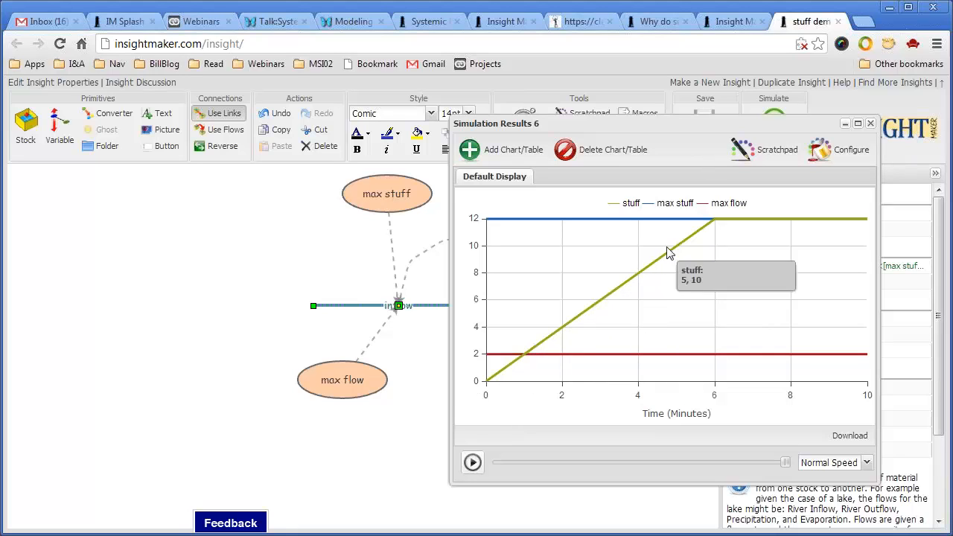
mouse_move(715, 226)
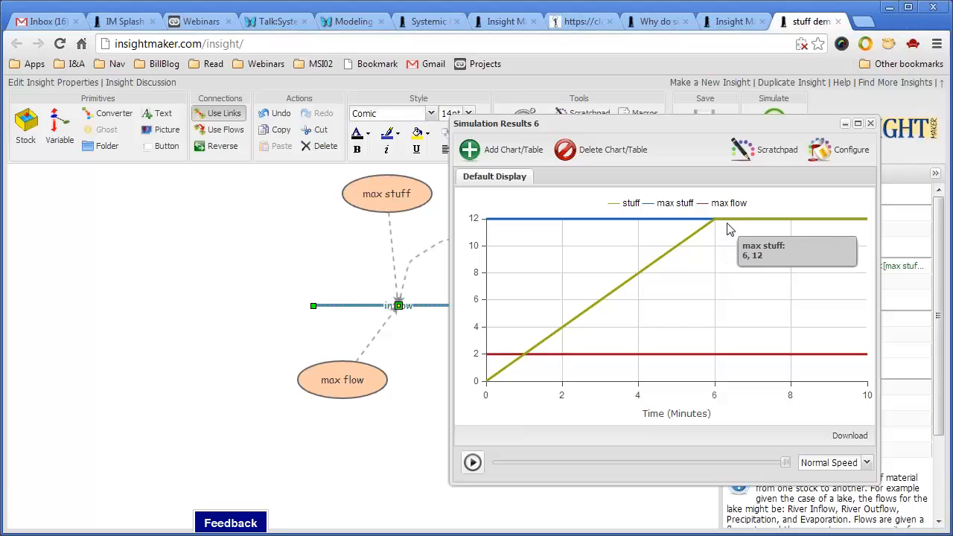
click(870, 125)
Check the max flow variable's value and slider settings
click(343, 381)
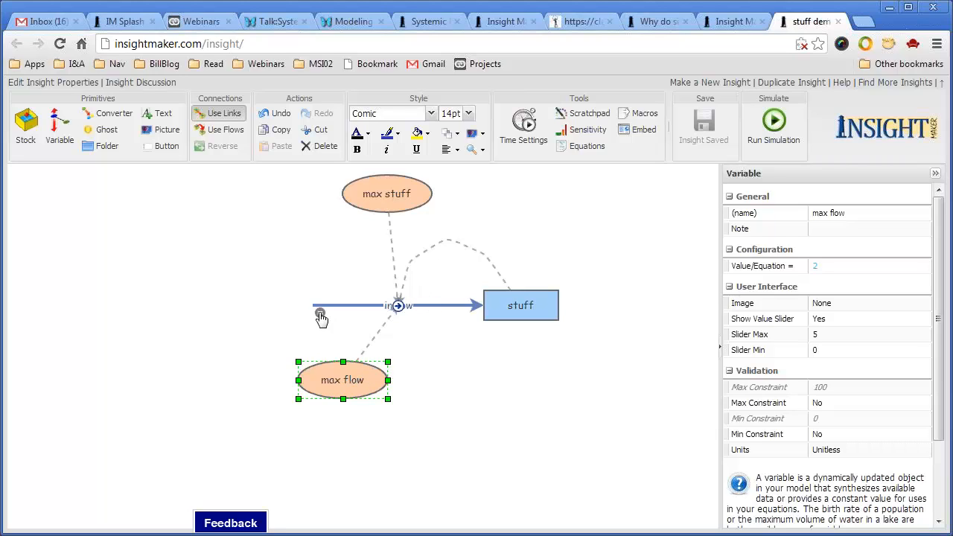
click(908, 335)
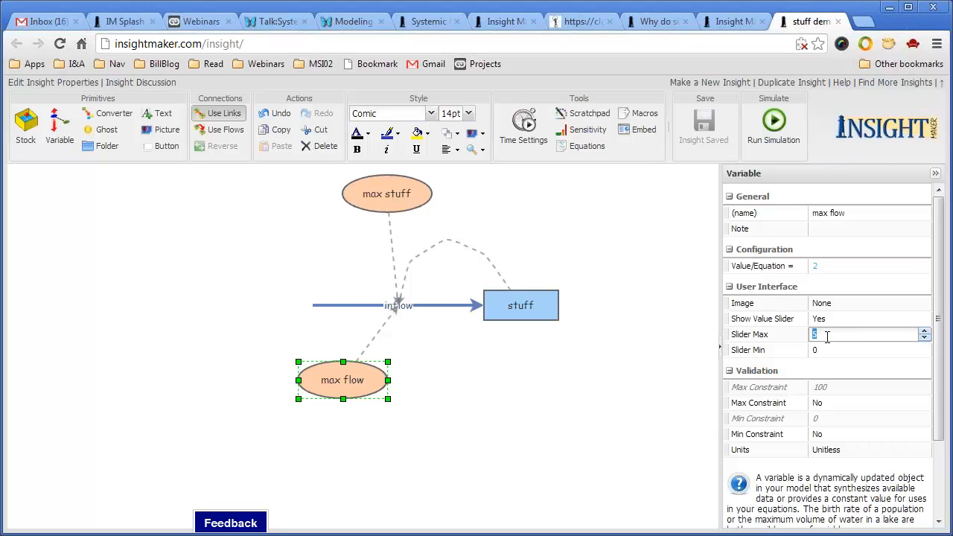
click(596, 383)
Open the inflow flow's equation and insert [max flow]* in front of the IfThenElse function
click(361, 310)
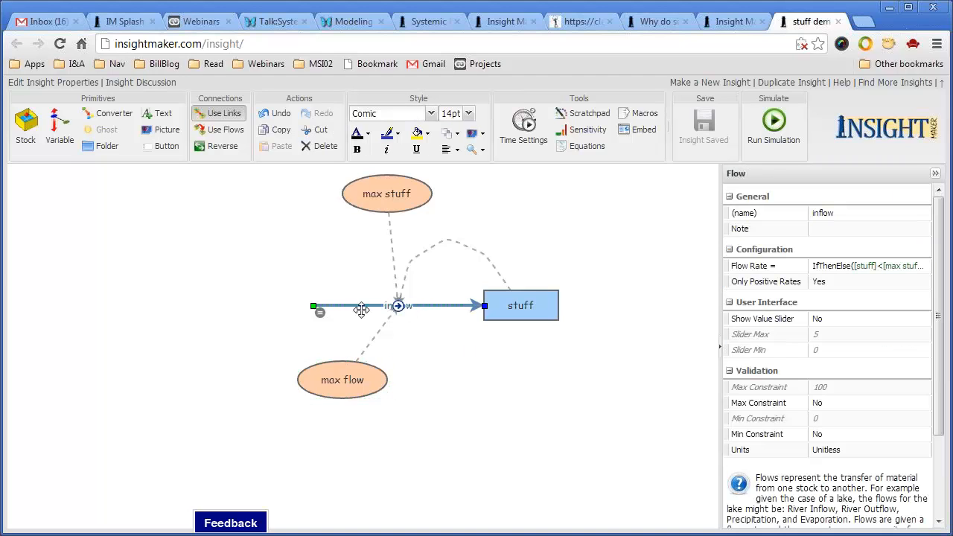
double_click(318, 312)
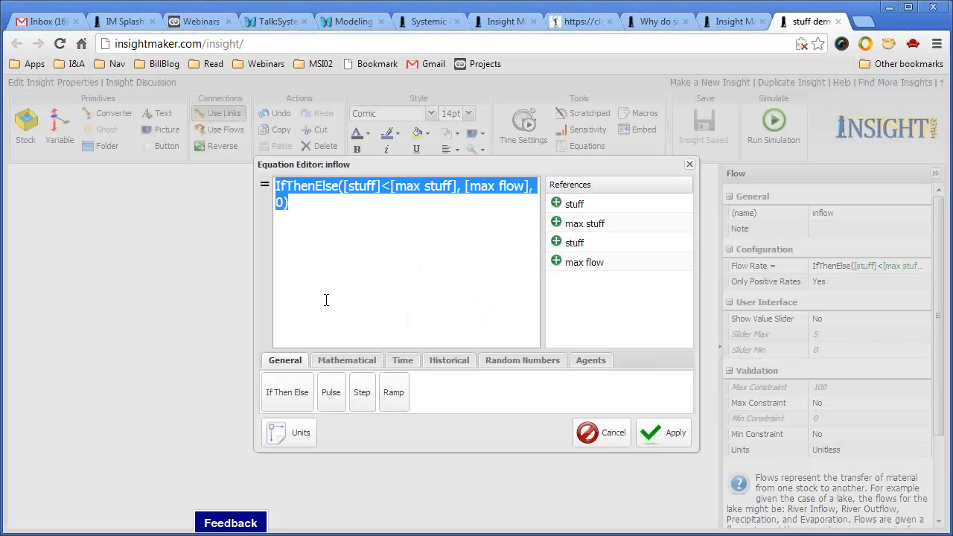
click(272, 186)
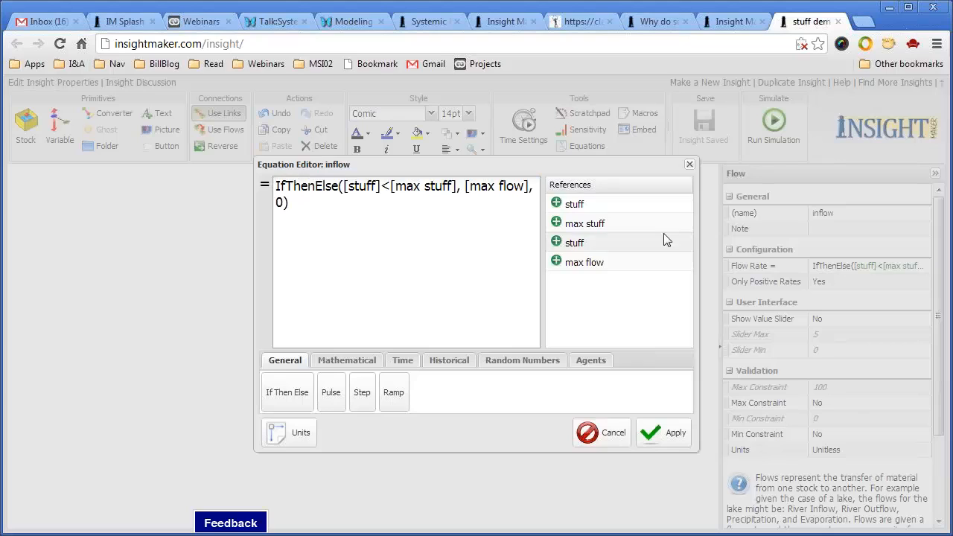
click(580, 267)
text(*)
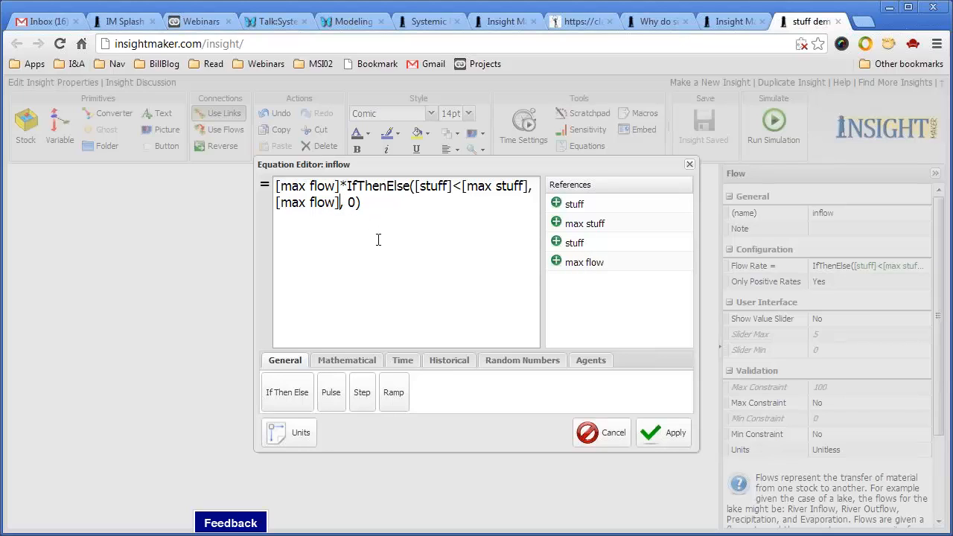
Replace the [max flow] argument inside the inflow's IfThenElse with [max stuff]-[stuff], and apply the equation
drag(276, 202, 342, 202)
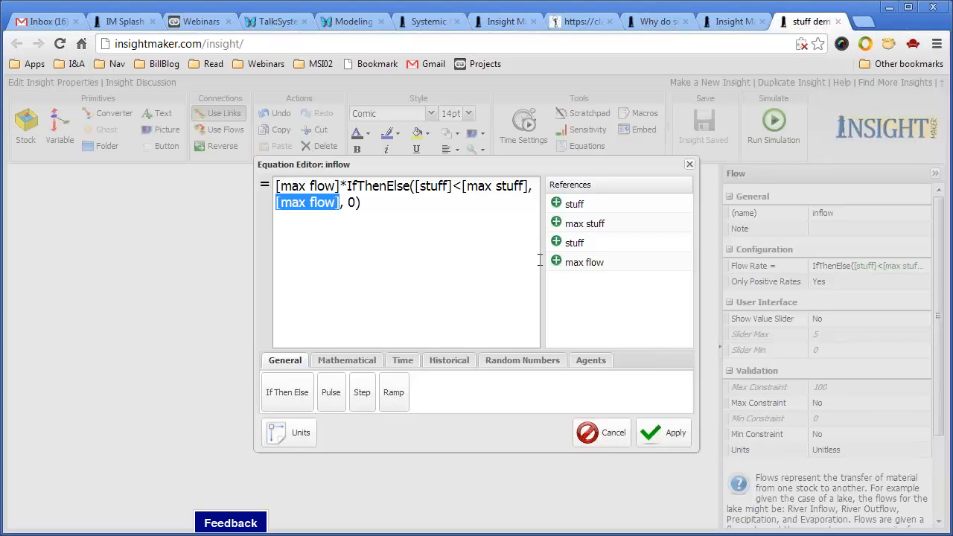
click(602, 223)
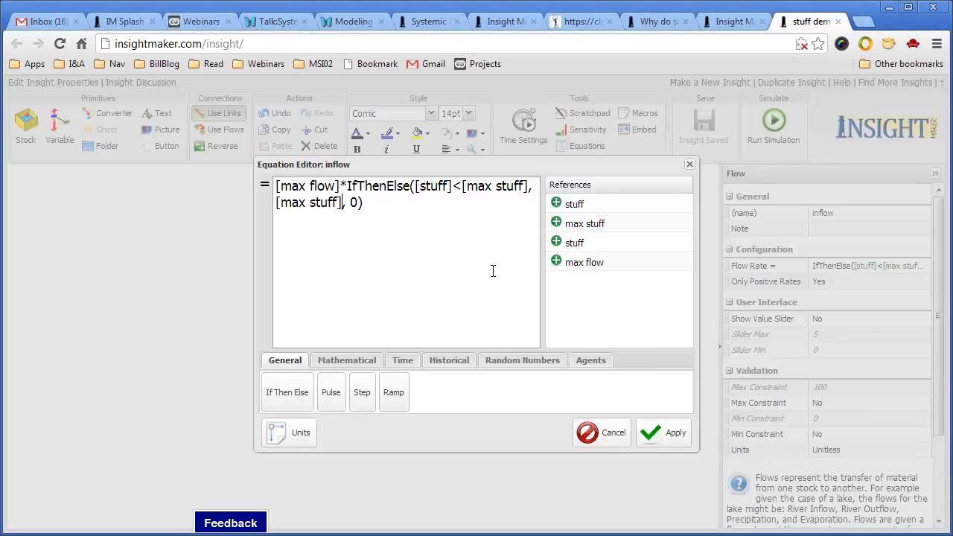
text(-)
click(598, 206)
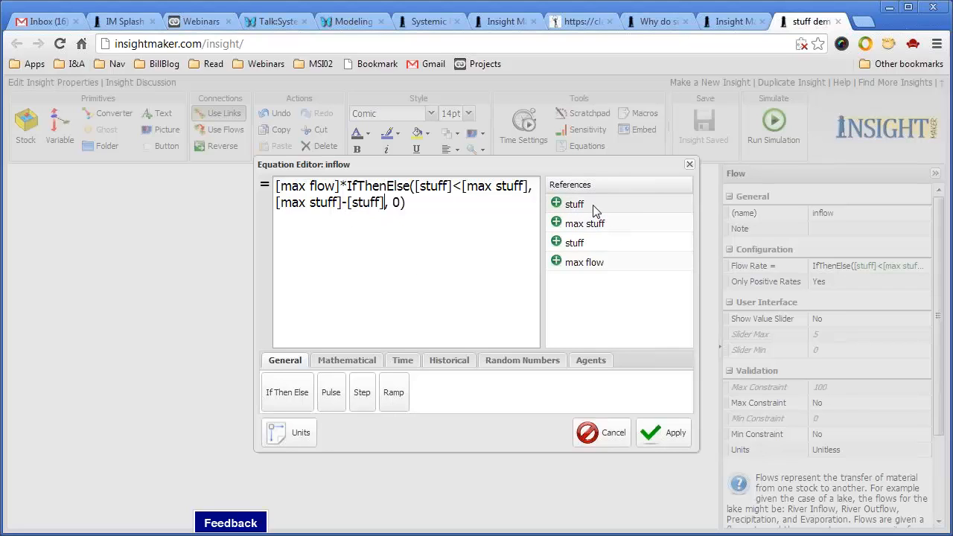
click(676, 436)
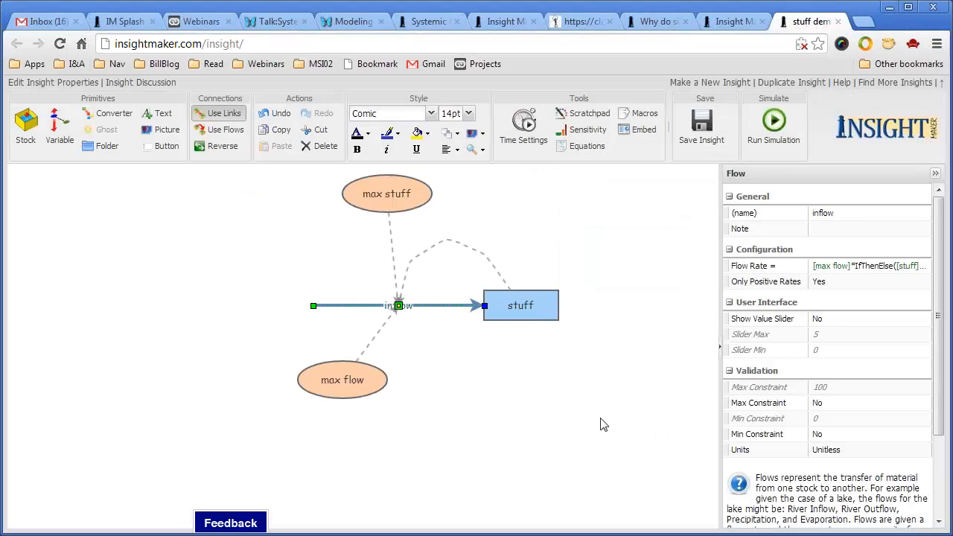
Rename the max flow variable to factor
click(362, 383)
double_click(363, 383)
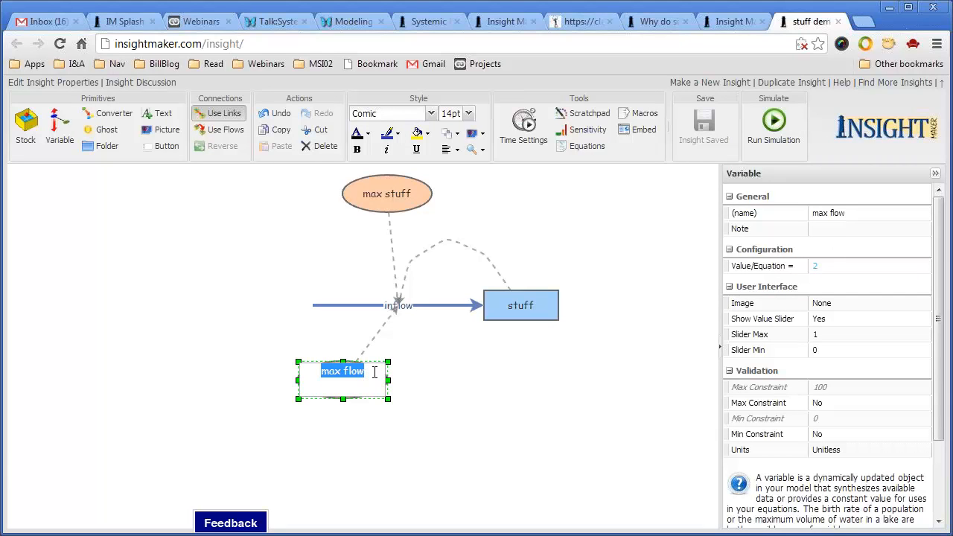
text(% flow)
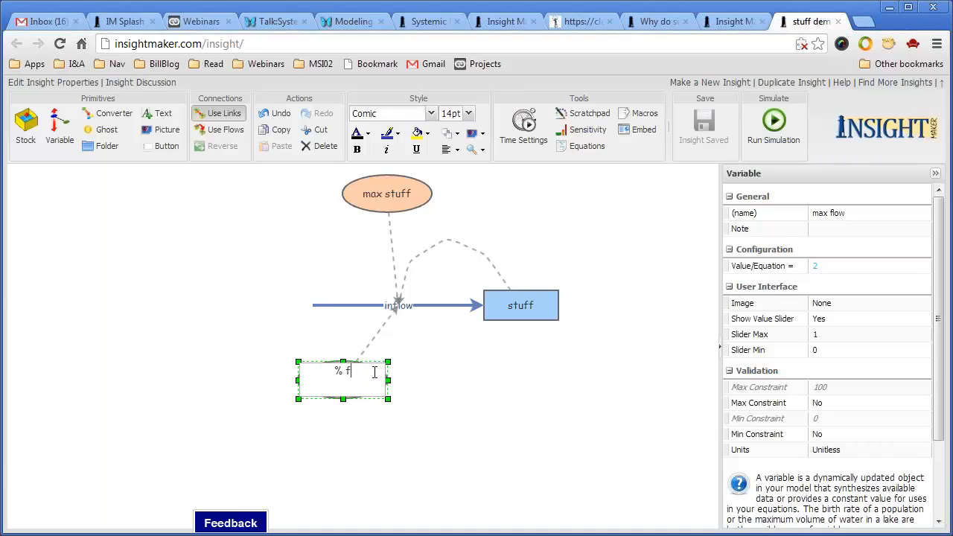
key(BackSpace)
key(BackSpace)
key(BackSpace)
key(BackSpace)
key(BackSpace)
text(factor)
click(414, 371)
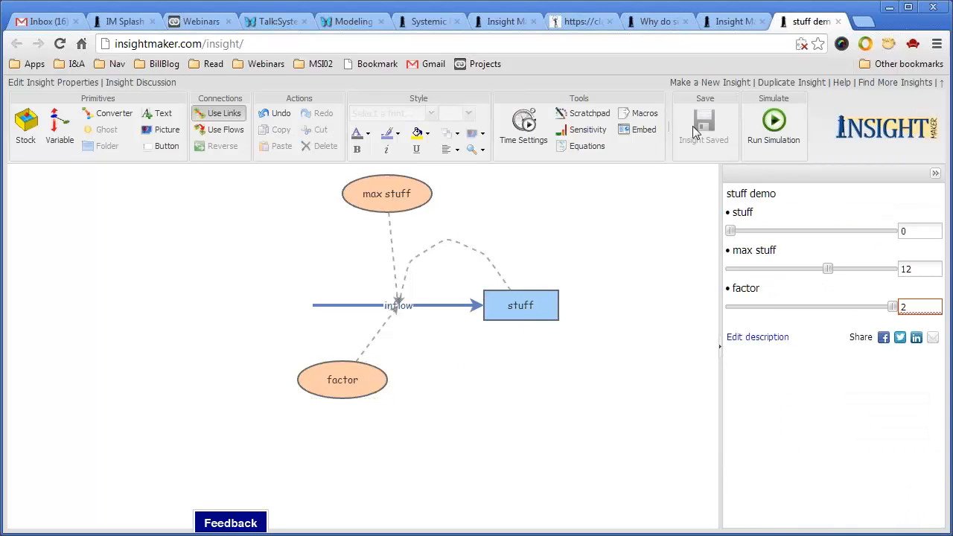
Try to run the simulation, and replace [max flow] with [factor] at the start of the inflow equation and apply it
click(786, 119)
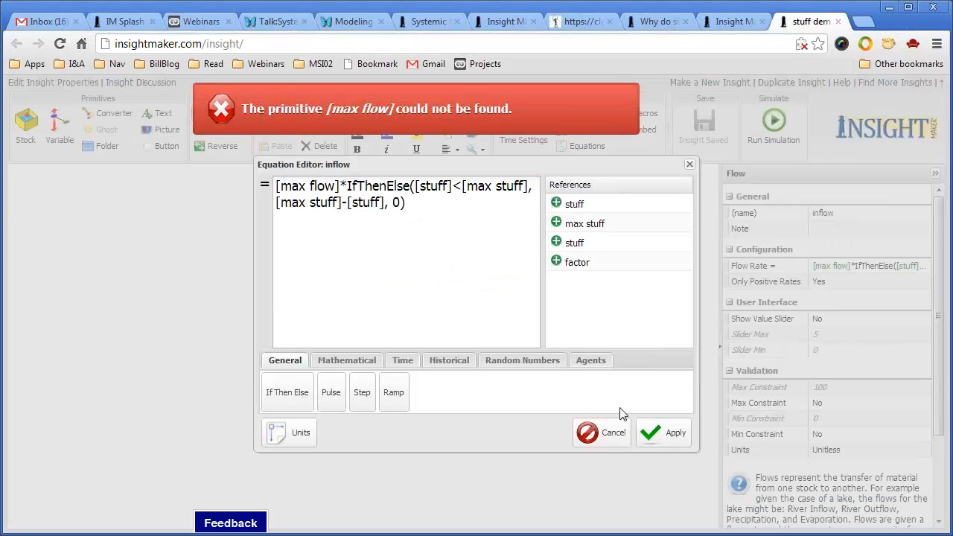
click(614, 433)
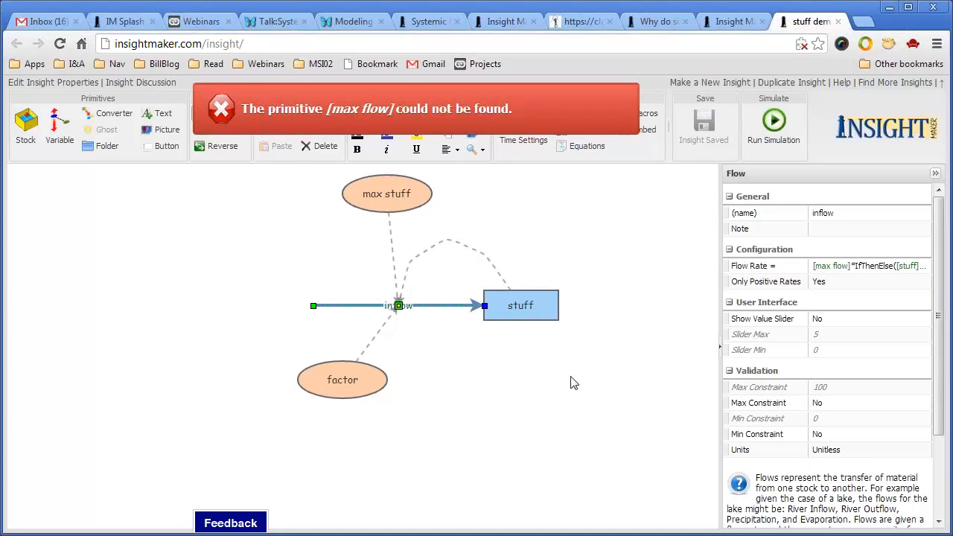
double_click(320, 312)
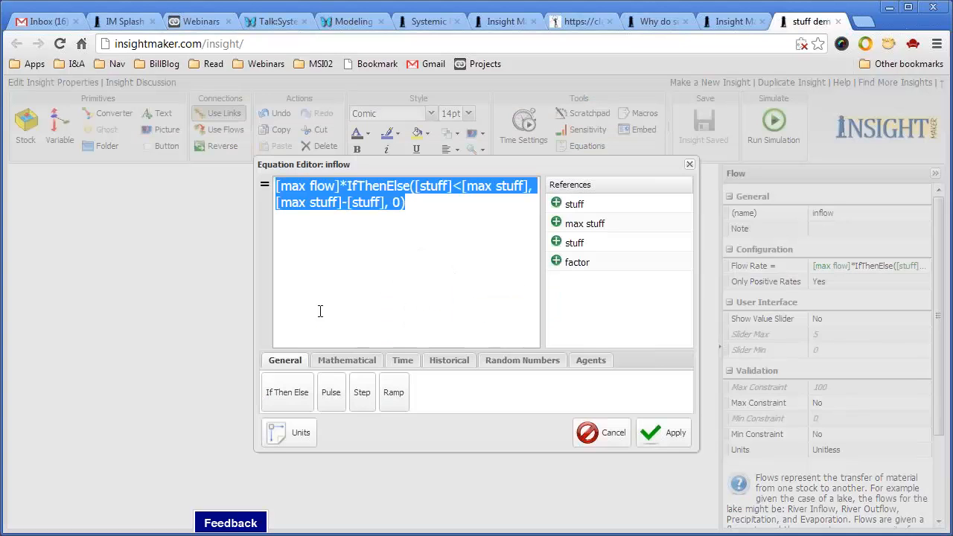
click(393, 232)
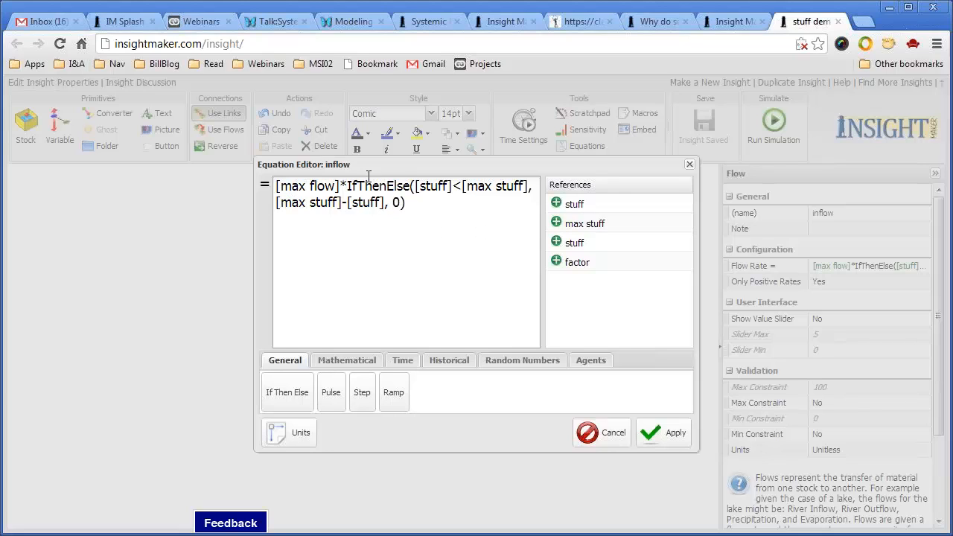
drag(341, 186, 274, 189)
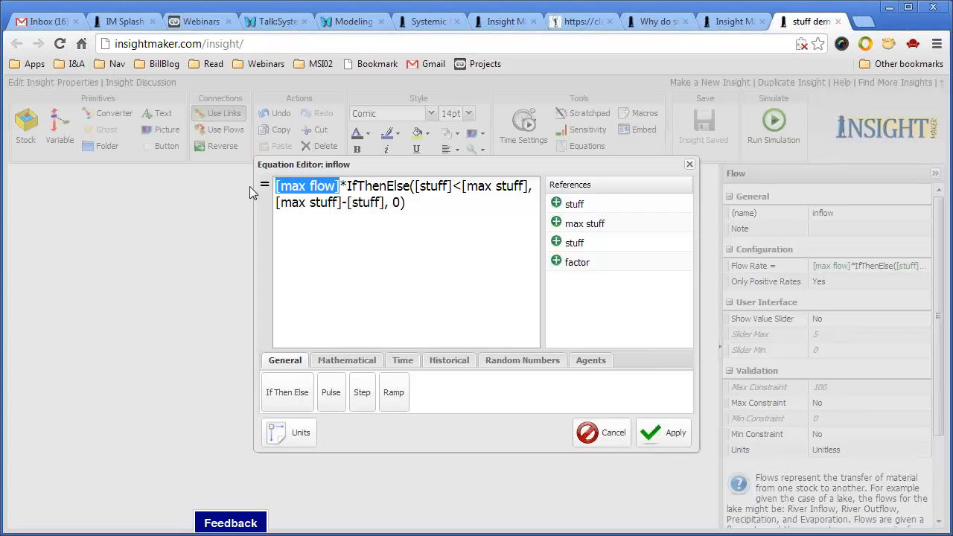
click(574, 262)
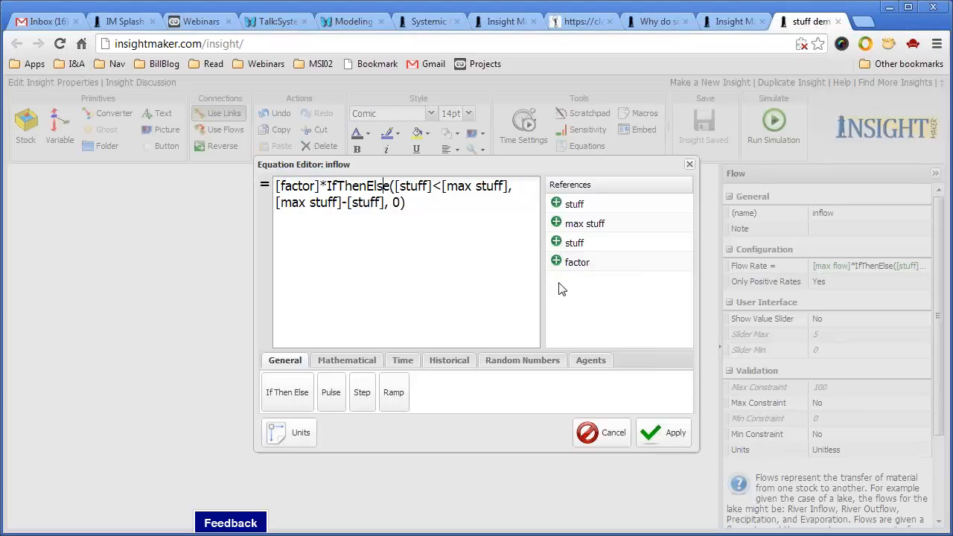
click(675, 435)
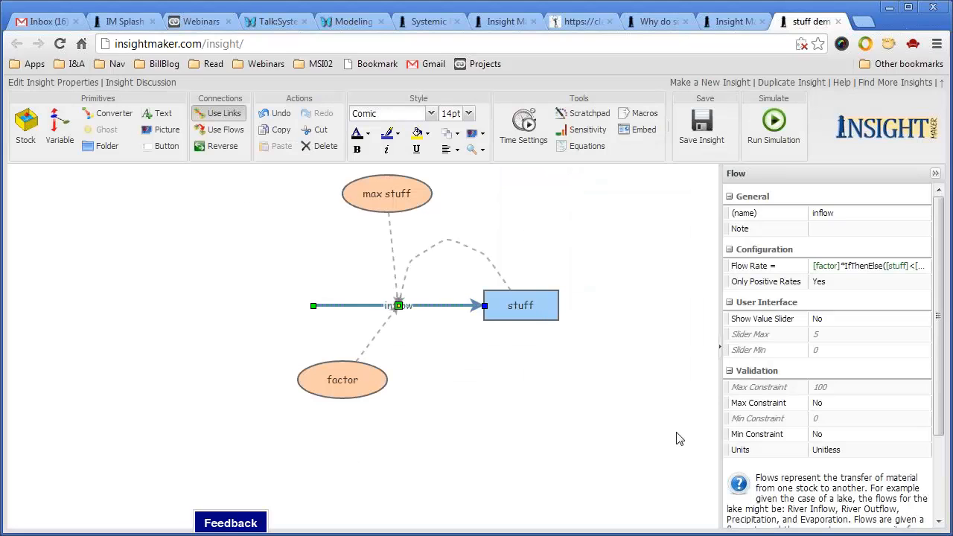
Run the simulation, examine the stuff curve against the max stuff line, and close the results
click(781, 128)
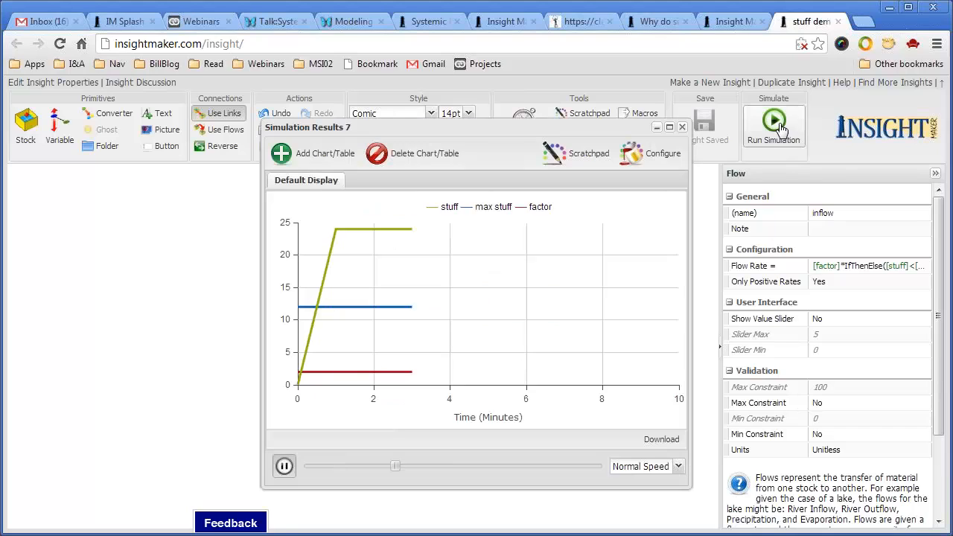
drag(532, 125, 482, 114)
mouse_move(318, 221)
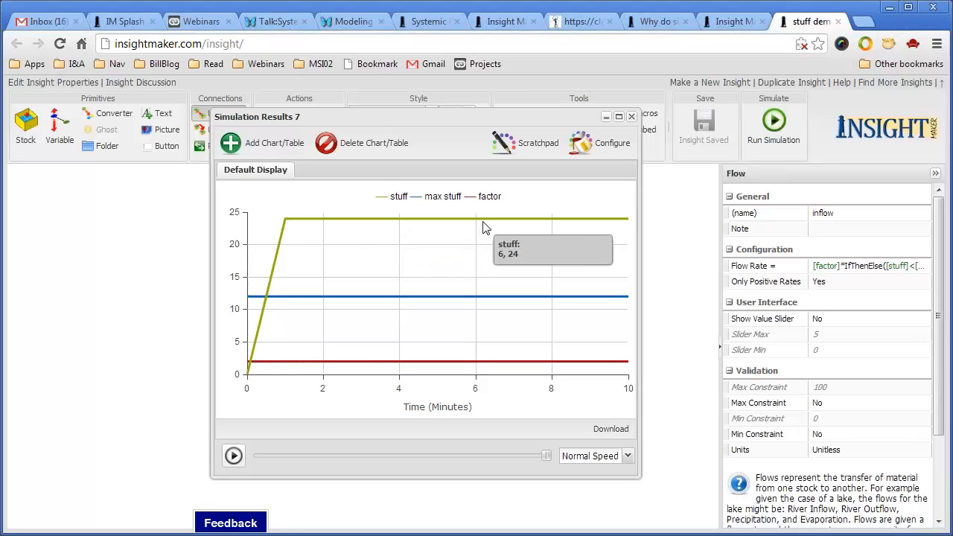
click(631, 119)
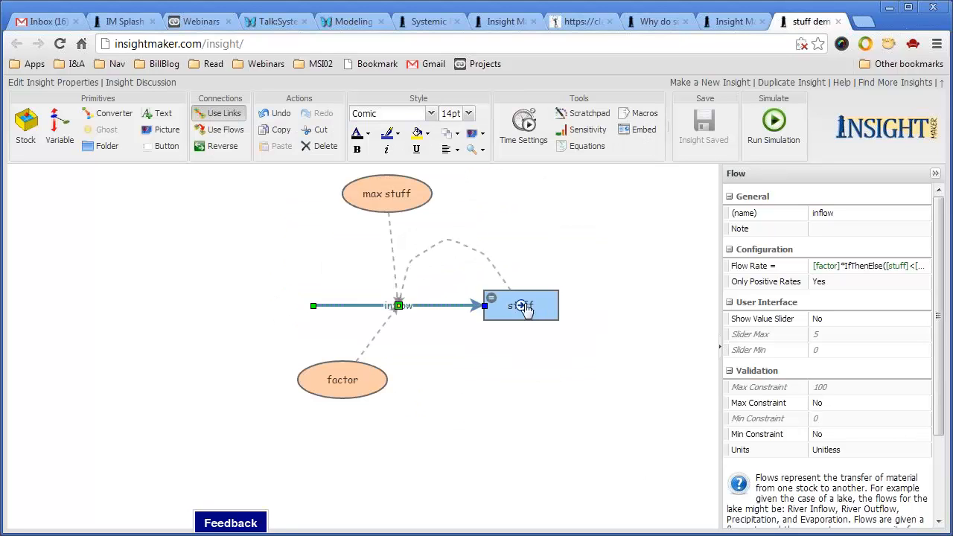
Check the factor variable's slider maximum and set the factor value to 0.25
click(363, 379)
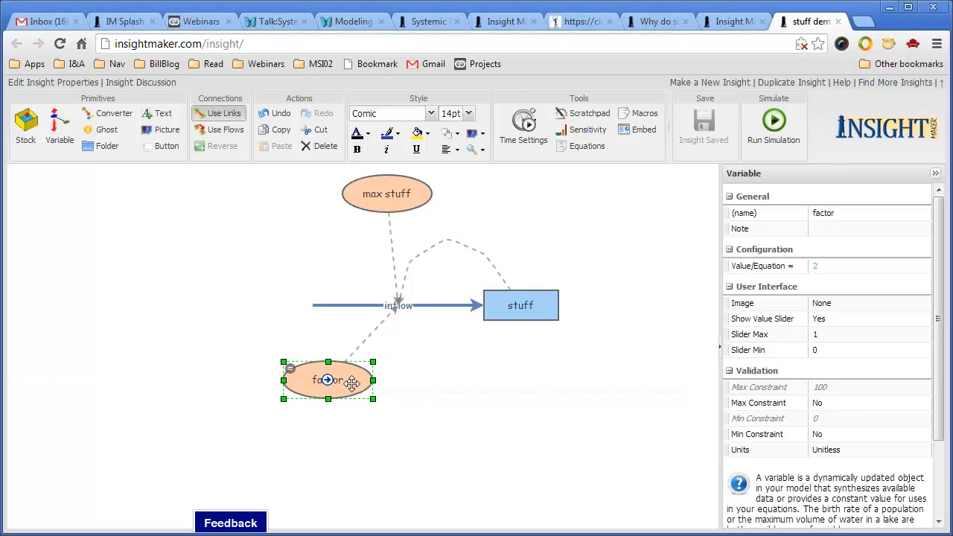
click(854, 336)
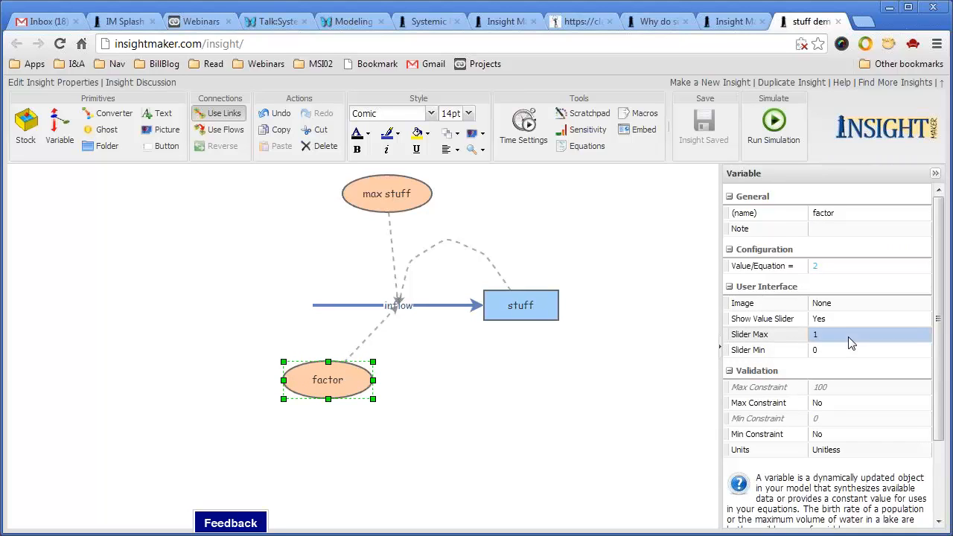
click(553, 373)
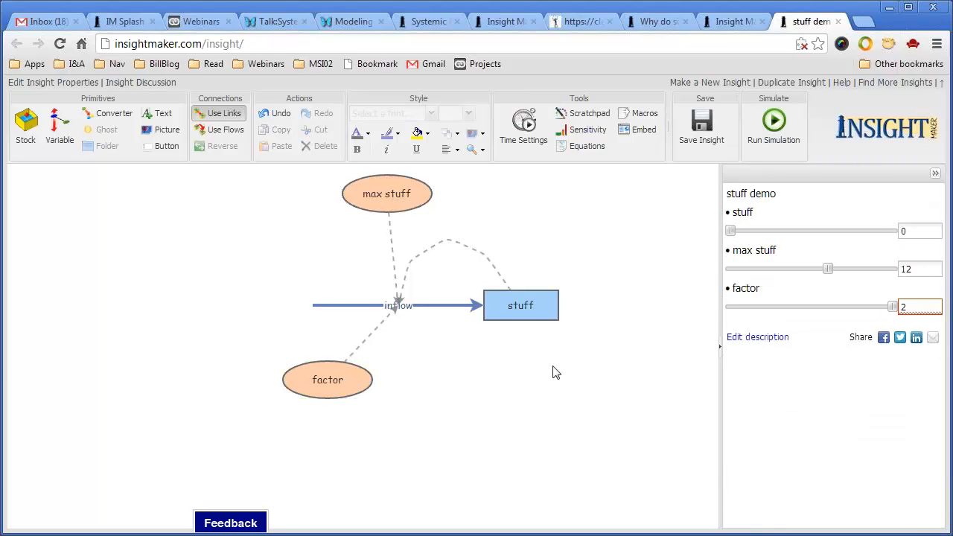
double_click(920, 304)
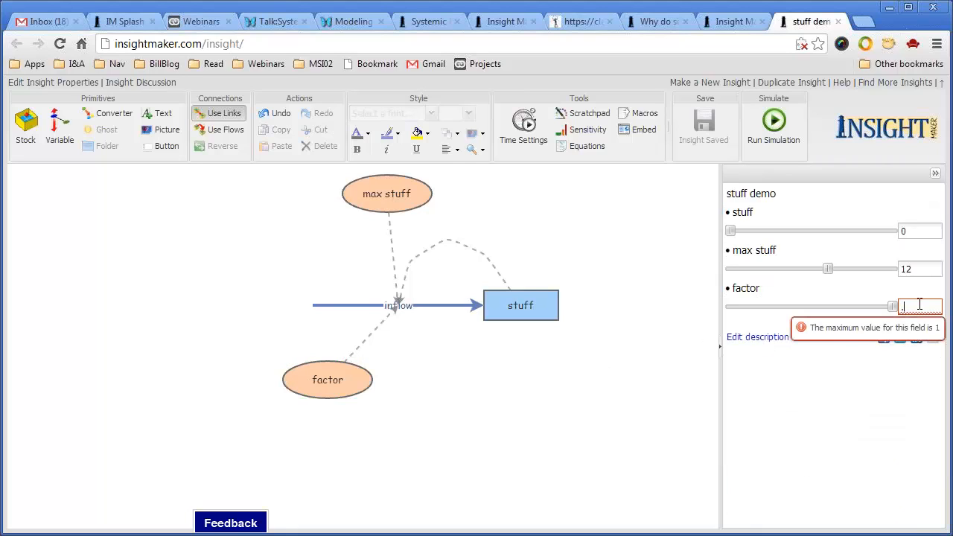
text(0.25)
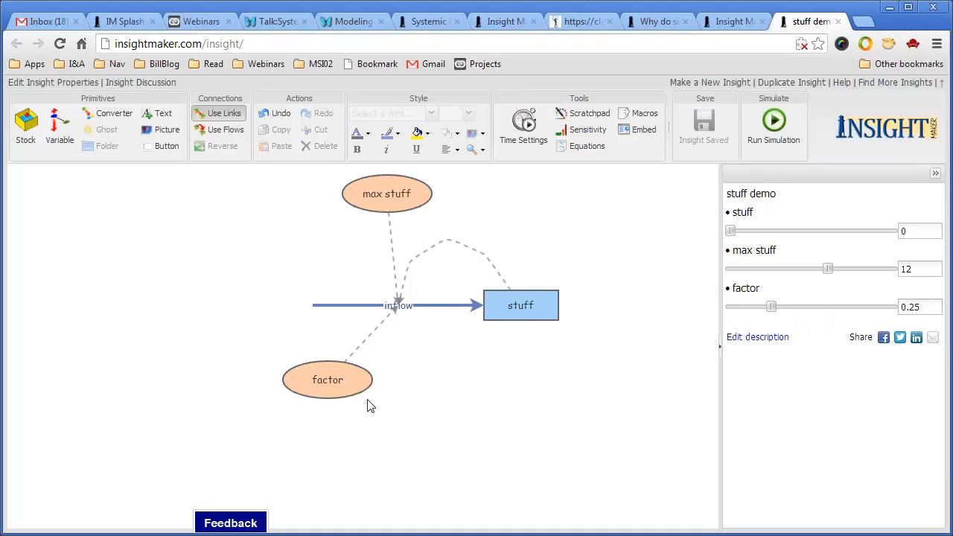
Run the simulation with the reduced factor, examine how the stuff curve approaches max stuff, and close the results
click(774, 125)
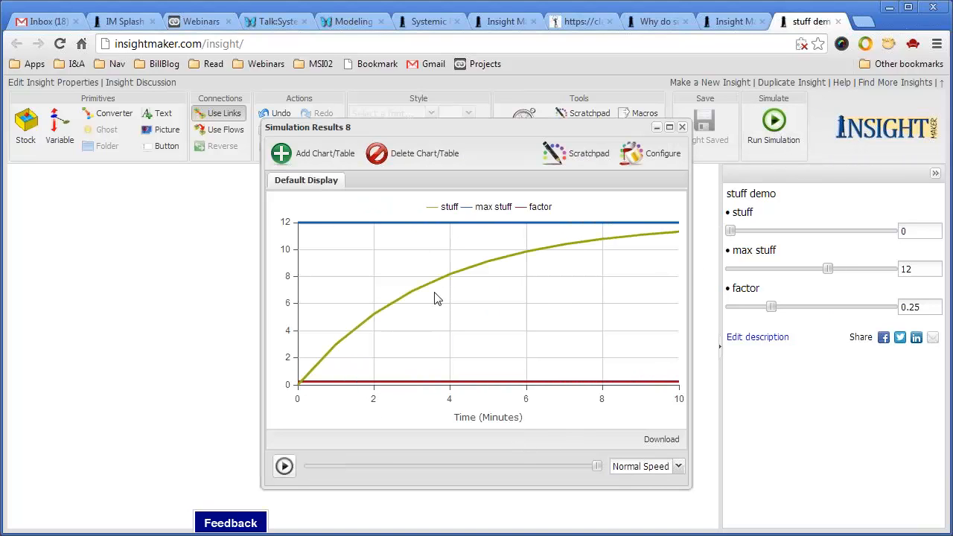
drag(463, 123, 426, 107)
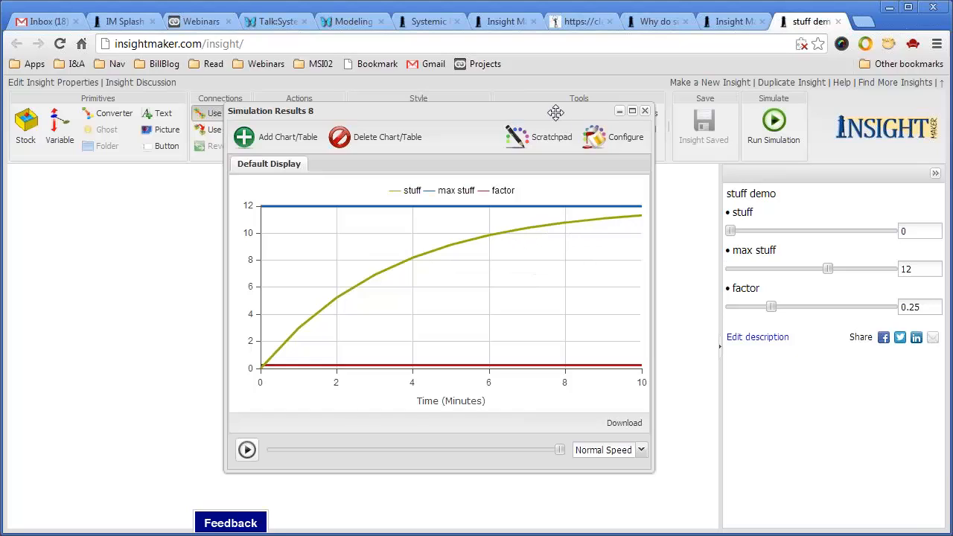
drag(556, 112, 493, 109)
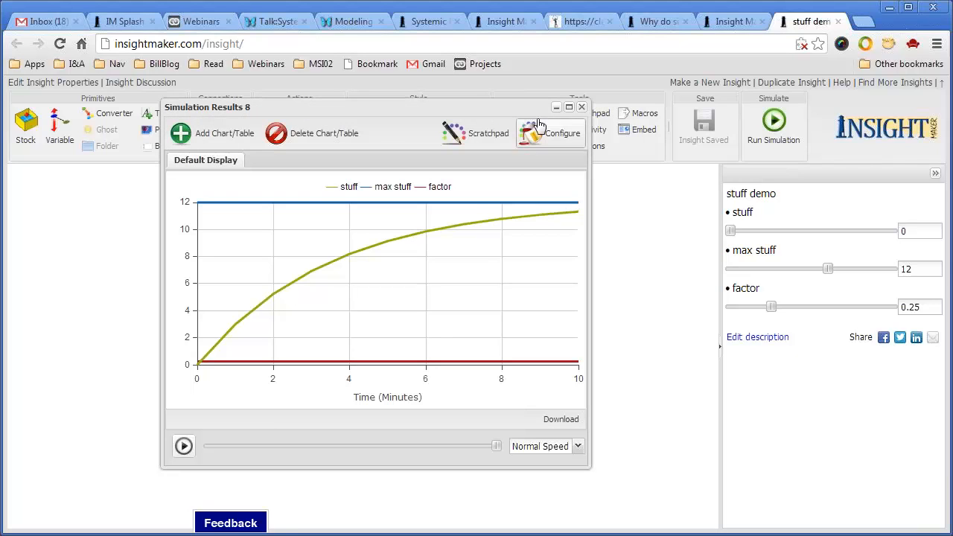
click(583, 108)
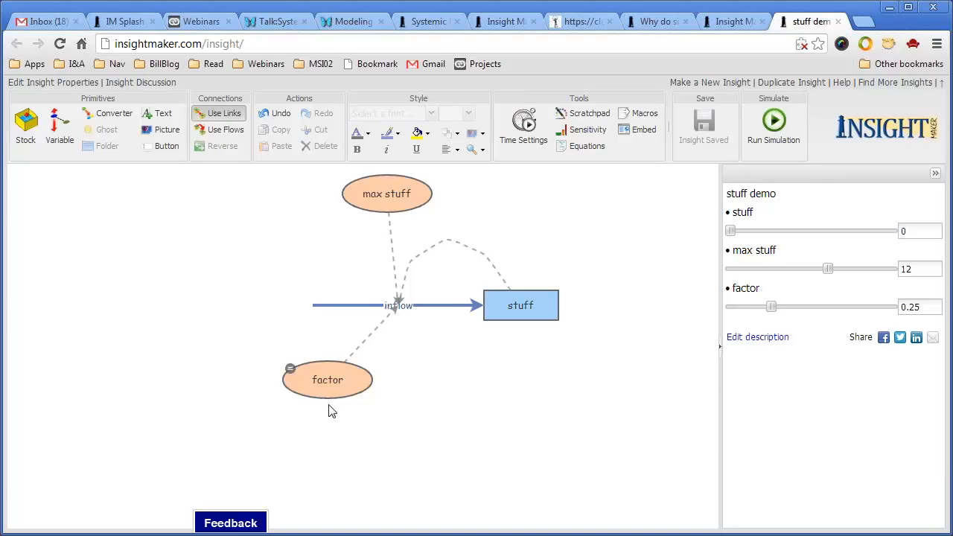
Move the factor variable slightly closer to the inflow and deselect it
drag(359, 384, 367, 373)
click(504, 386)
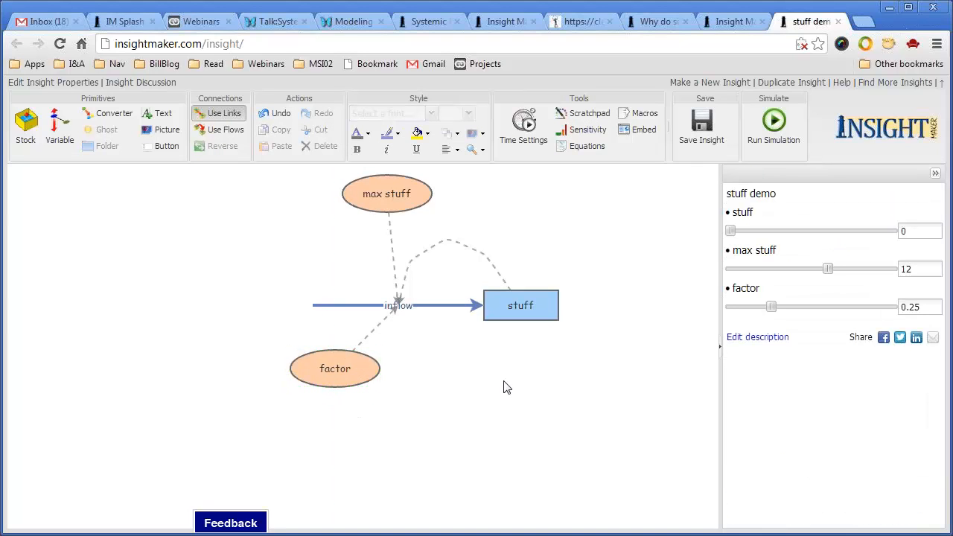
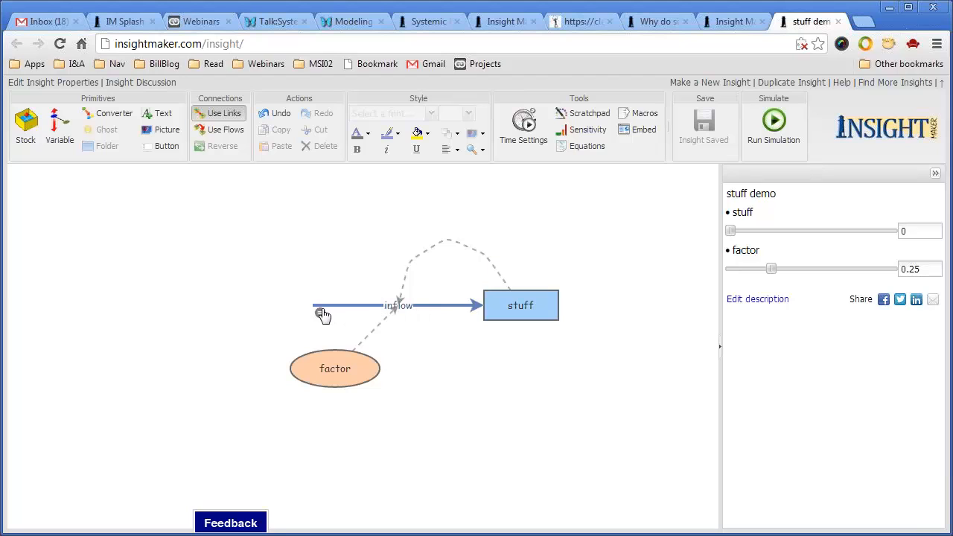
Replace the IfThenElse part of the inflow equation with [stuff] so it is [factor]*[stuff], and apply it
click(321, 313)
click(425, 213)
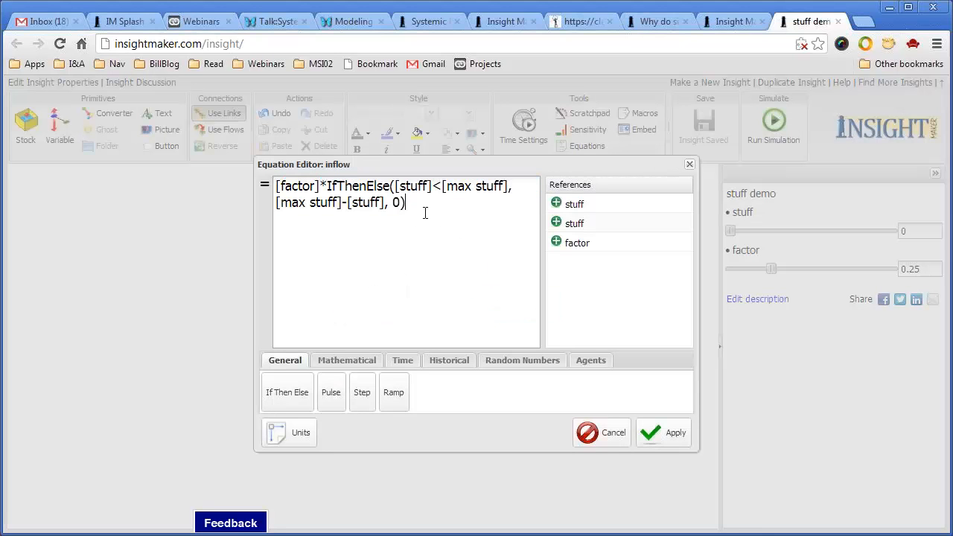
drag(328, 186, 425, 206)
click(572, 225)
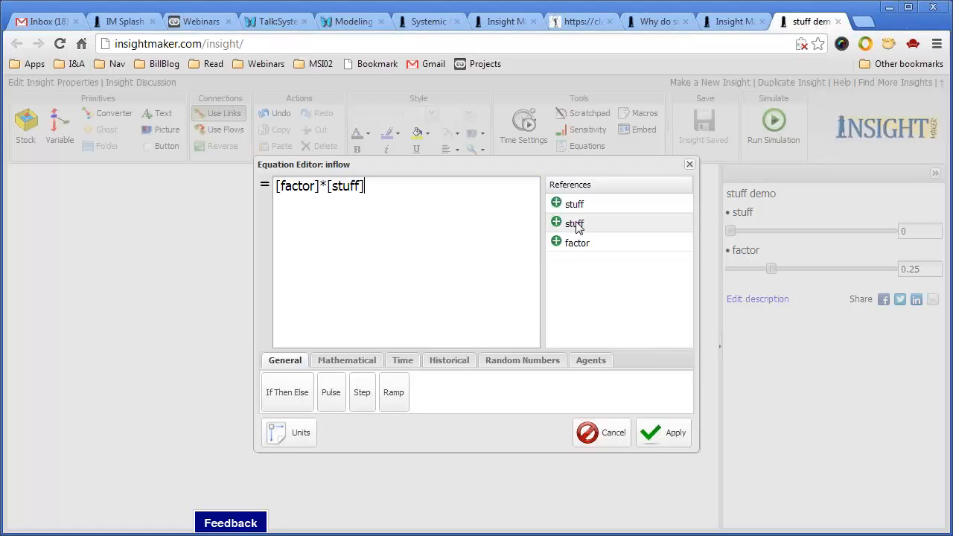
click(677, 441)
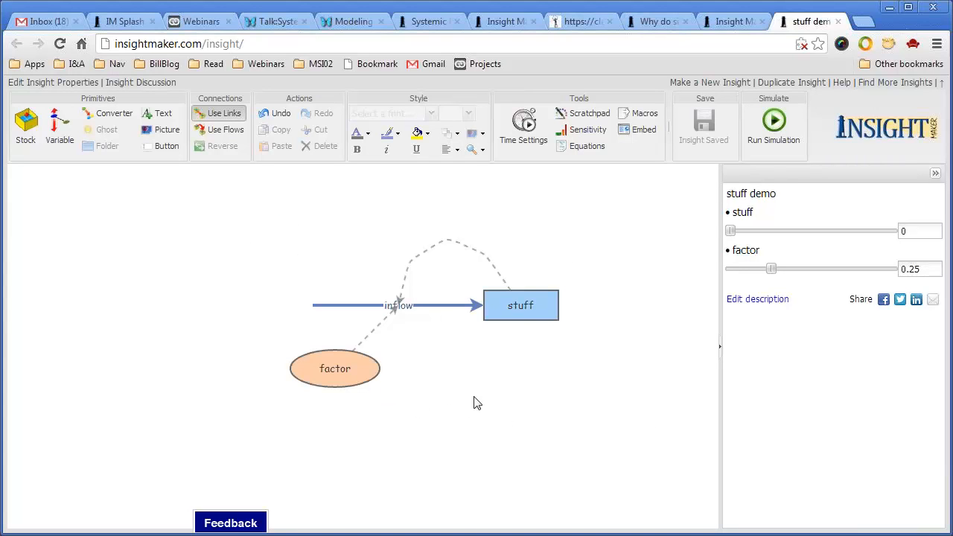
Set the factor value to 1 and the initial stuff value to 1
drag(772, 273, 936, 269)
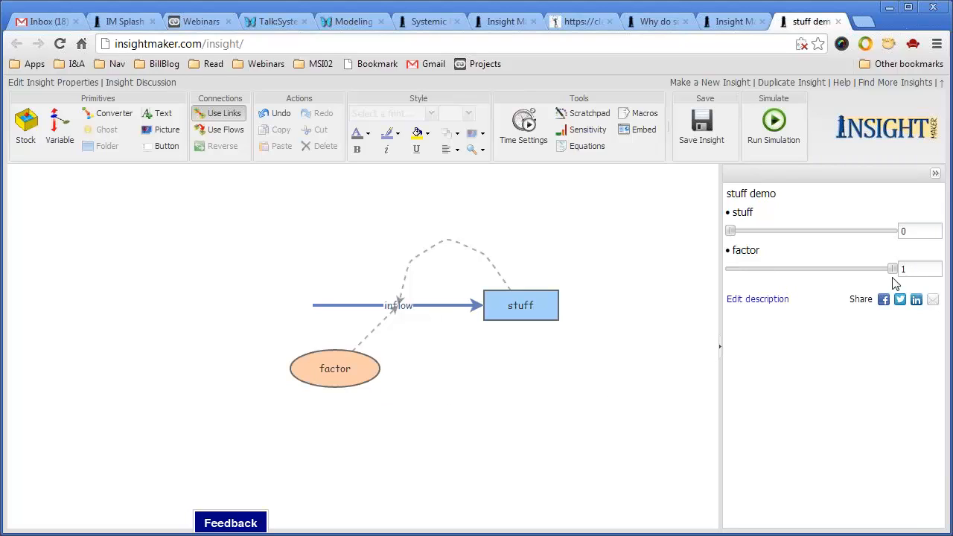
drag(928, 227, 909, 230)
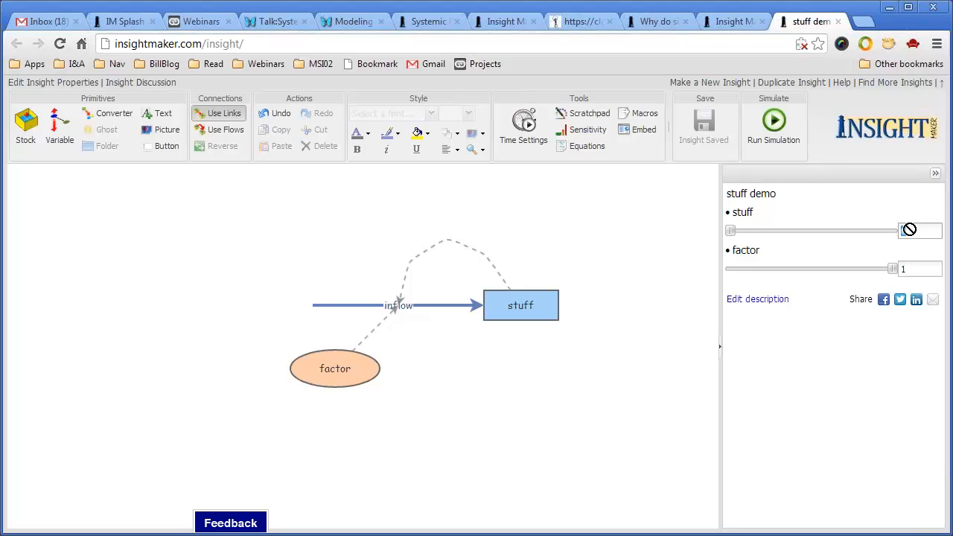
text(1)
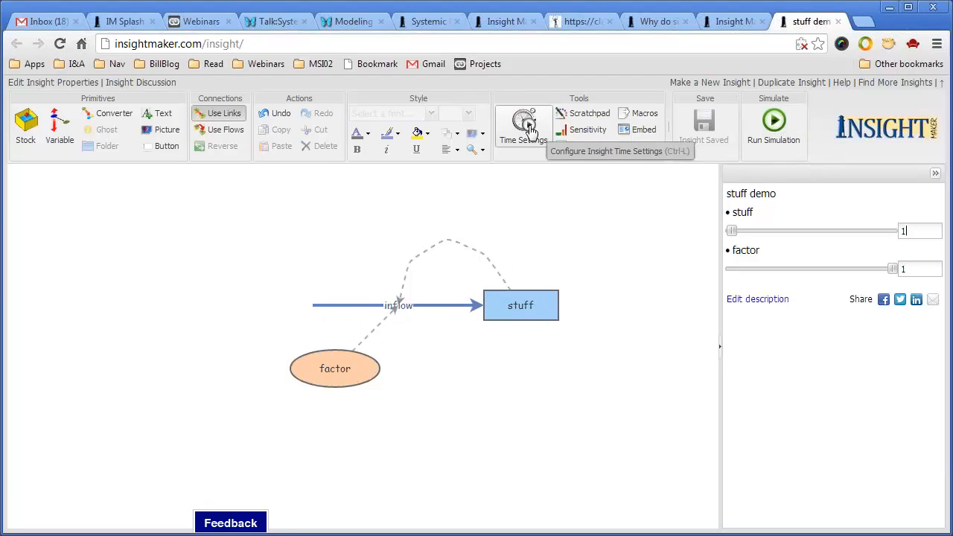
Check the simulation time settings, run the simulation, examine the end of the stuff curve, and close the results
click(526, 125)
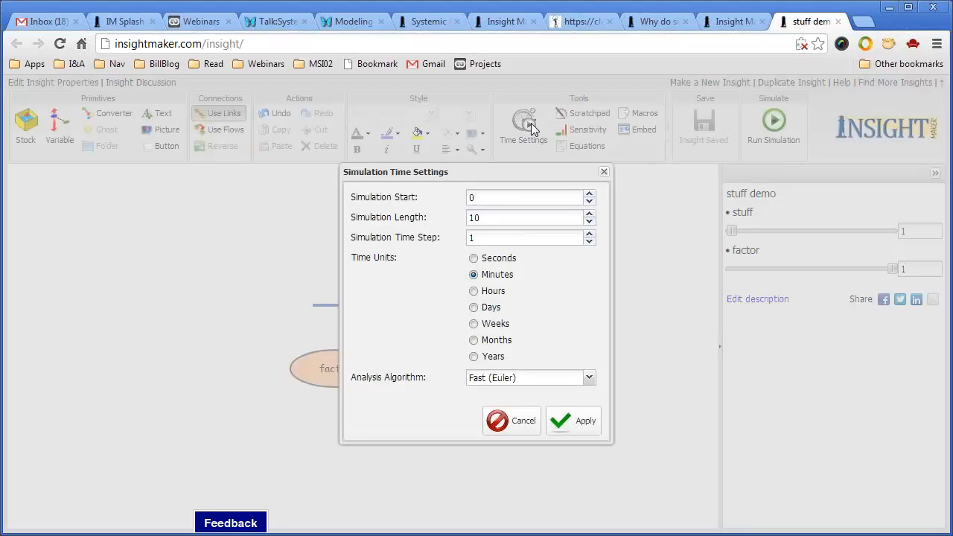
click(575, 421)
click(779, 122)
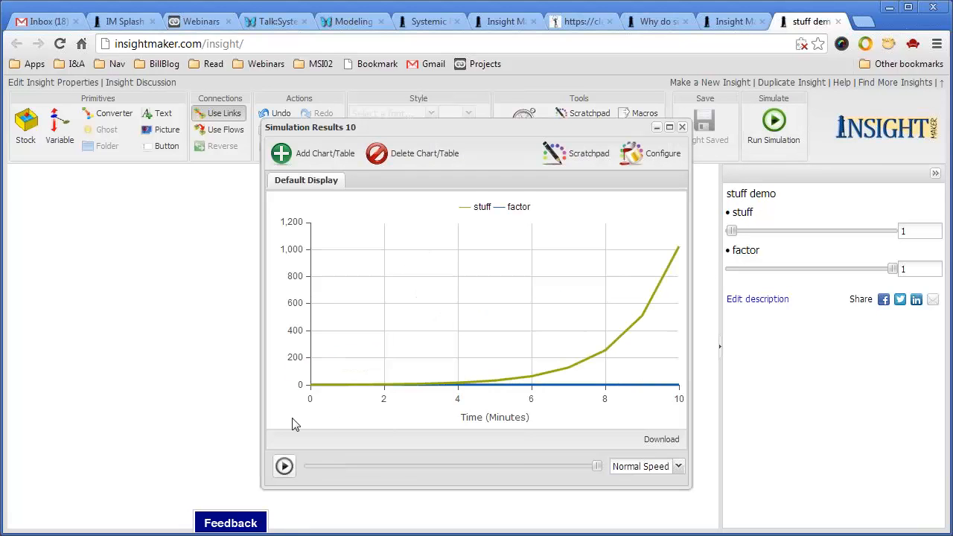
mouse_move(678, 254)
click(683, 128)
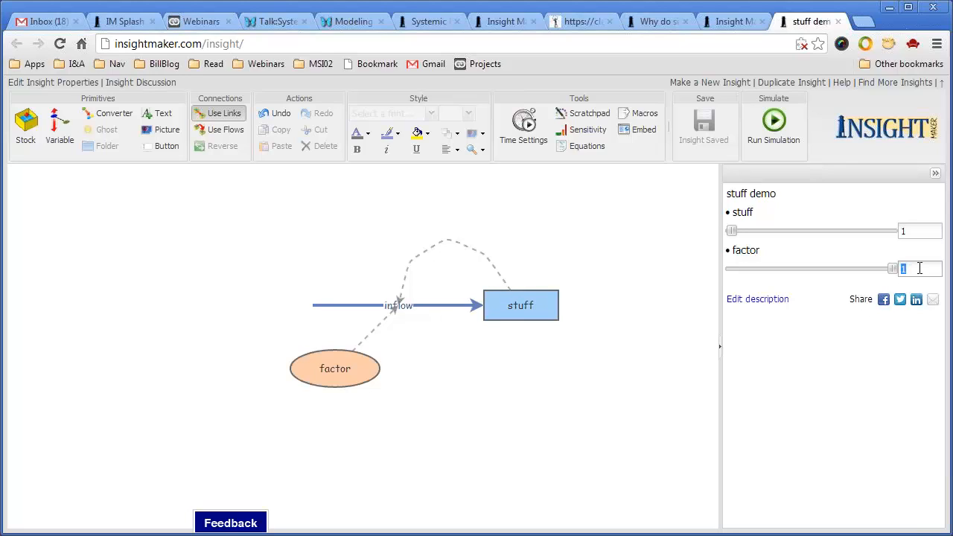
Set the factor to 0.2, run the simulation to view the stuff curve, and close the results
text(.2)
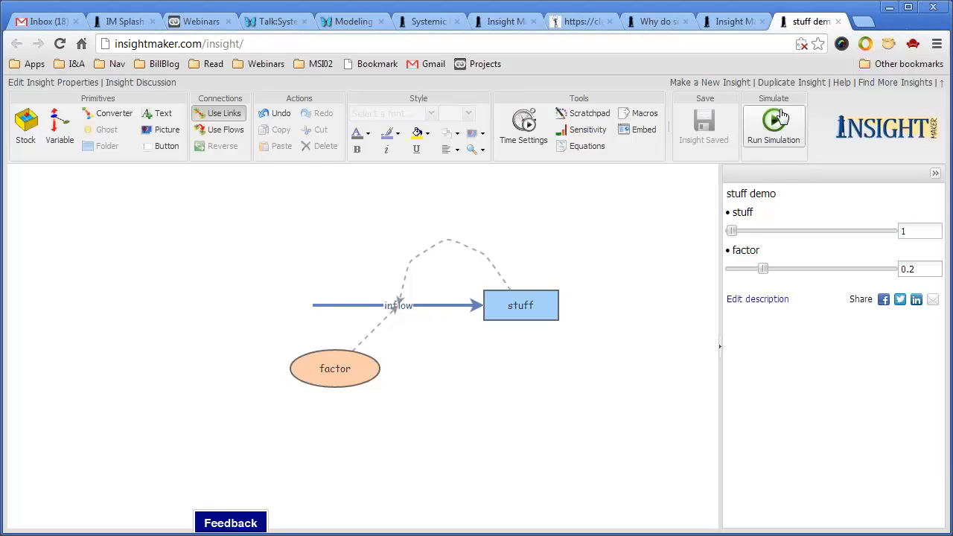
click(774, 123)
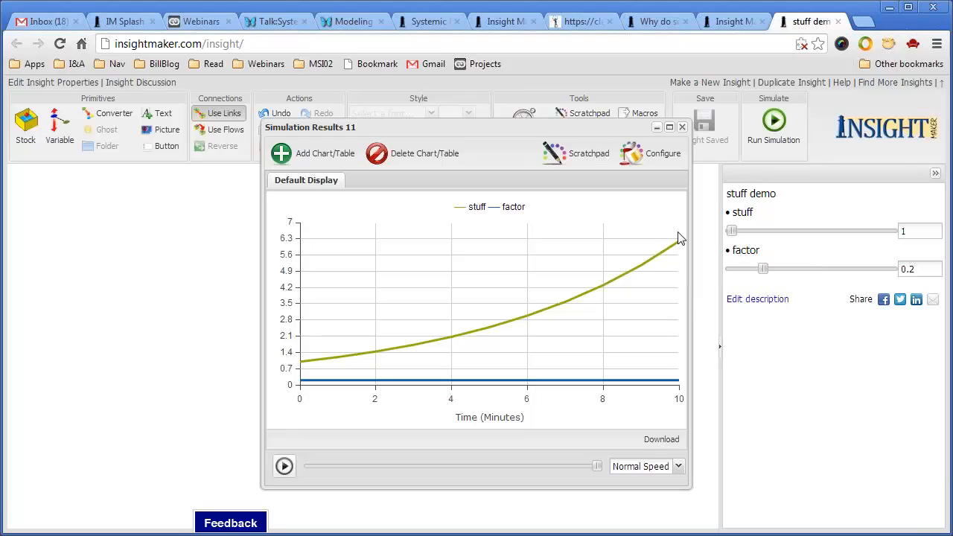
click(682, 128)
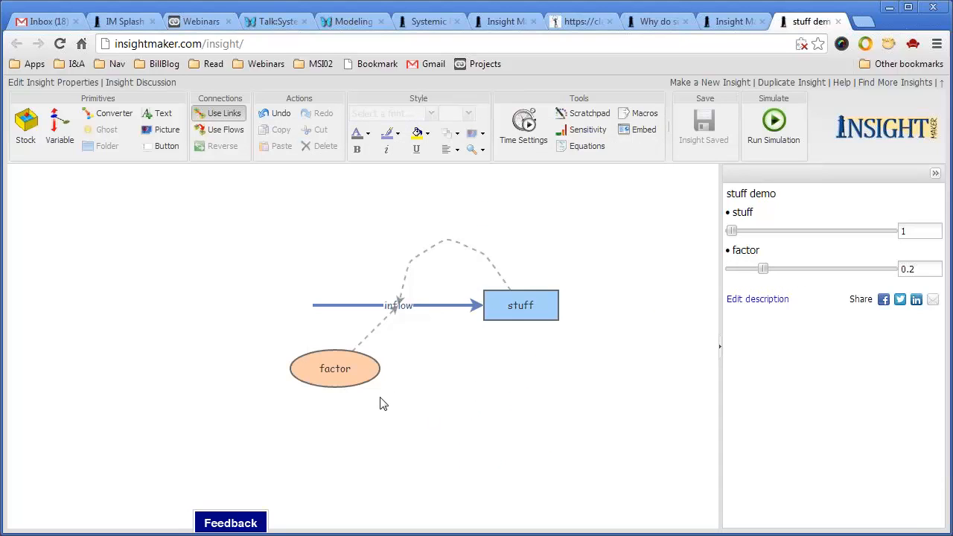
Move the factor variable above the inflow, to the upper left of the flow, and deselect everything
click(334, 369)
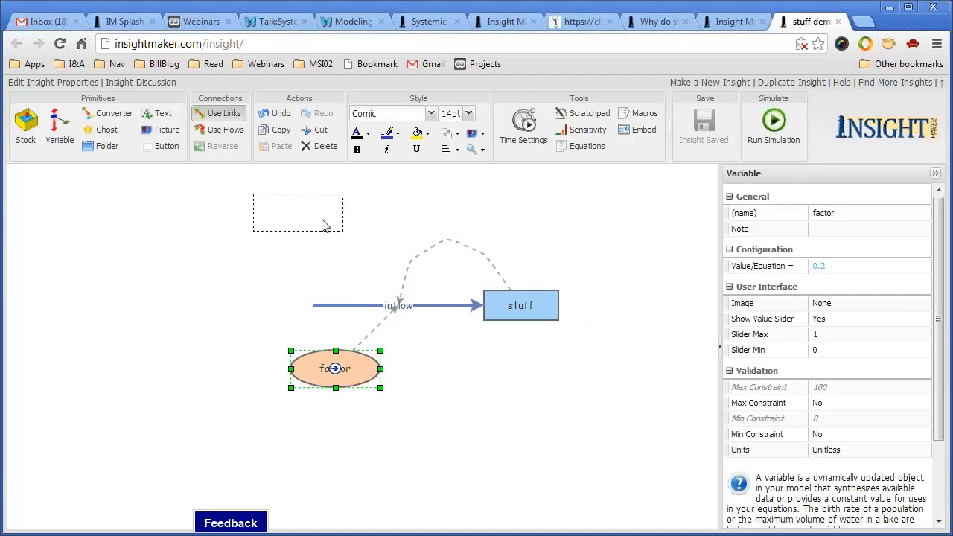
drag(336, 224, 361, 212)
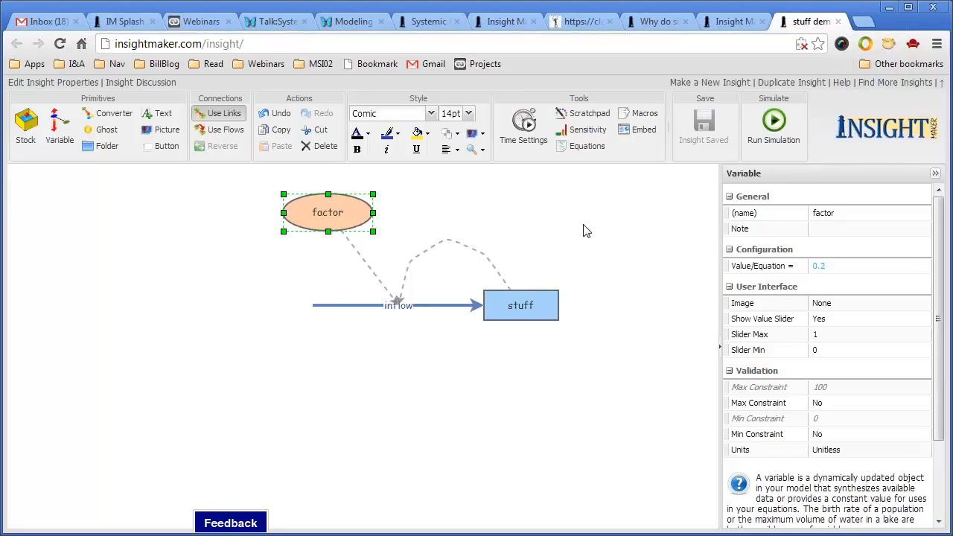
mouse_move(521, 308)
mouse_move(403, 310)
click(537, 304)
click(526, 355)
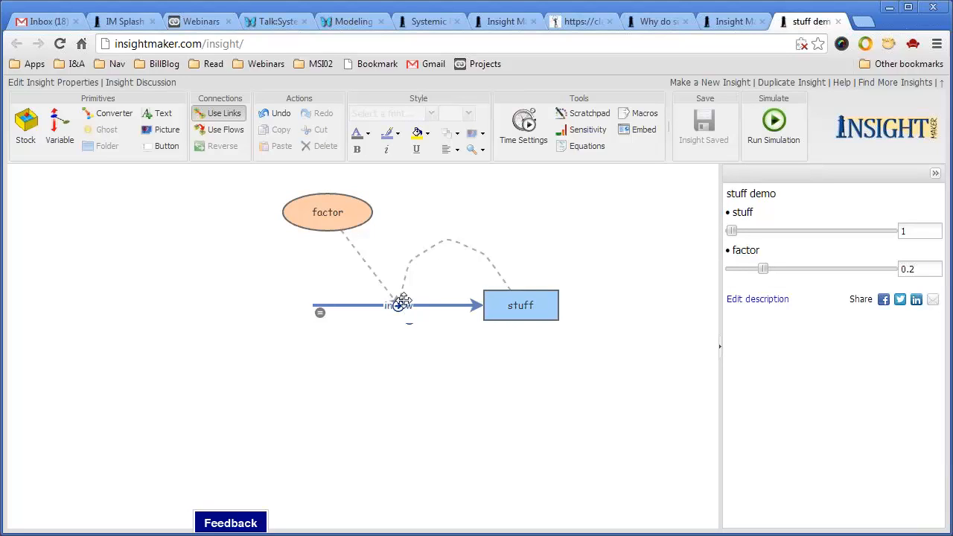
Run the simulation, move its results window aside to uncover the value sliders, and set the factor to 0.3
click(780, 122)
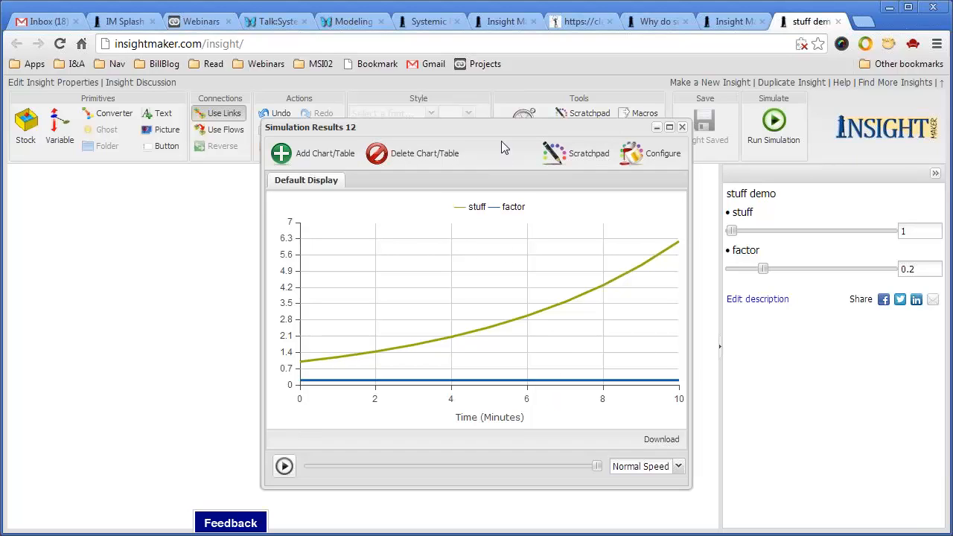
drag(502, 127, 296, 100)
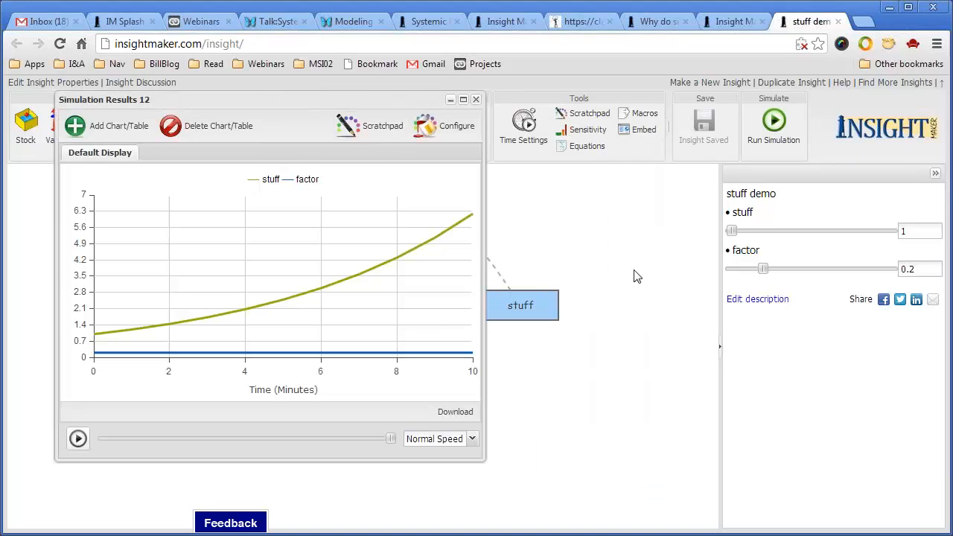
double_click(911, 267)
click(921, 271)
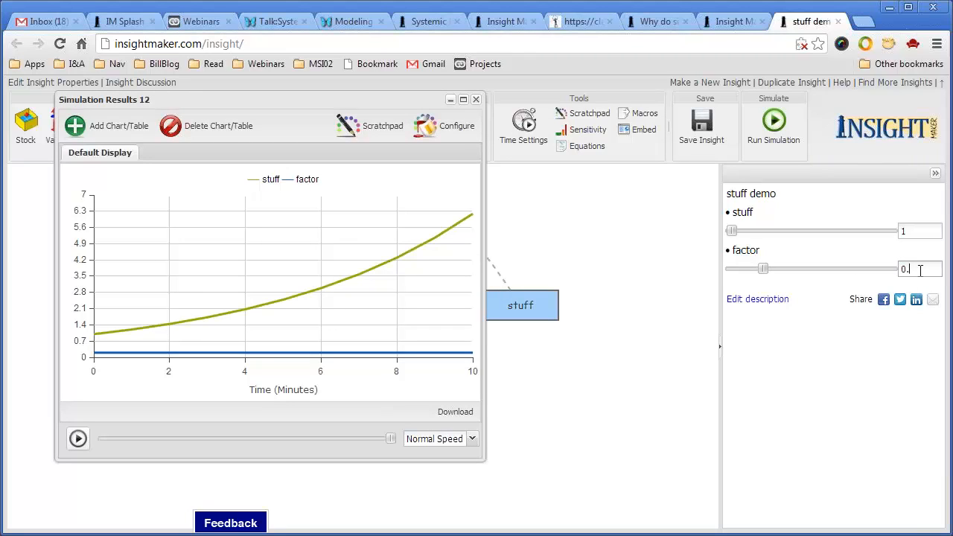
key(BackSpace)
text(3)
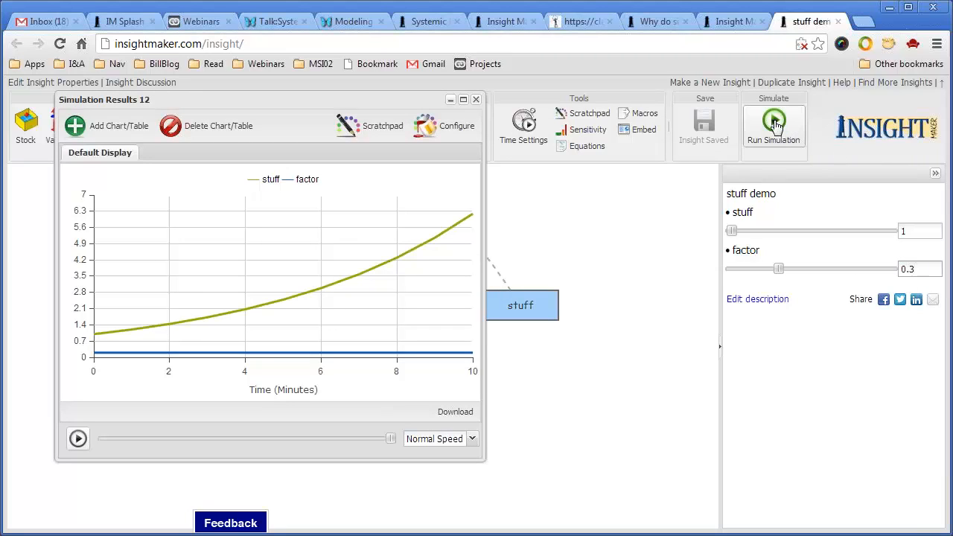
Run the simulation with the new factor and arrange the two results windows side by side for comparison
click(774, 128)
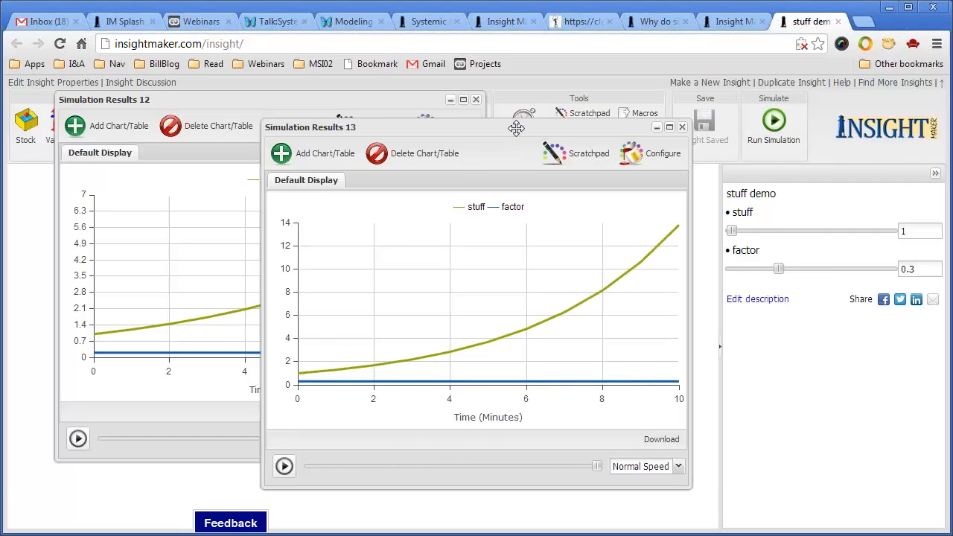
drag(516, 128, 677, 109)
click(335, 102)
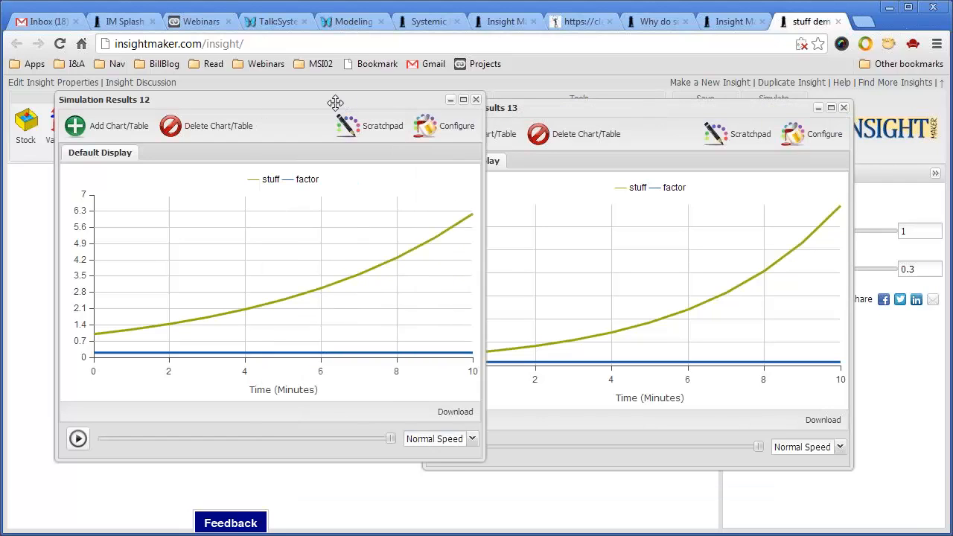
drag(335, 102, 297, 117)
click(607, 108)
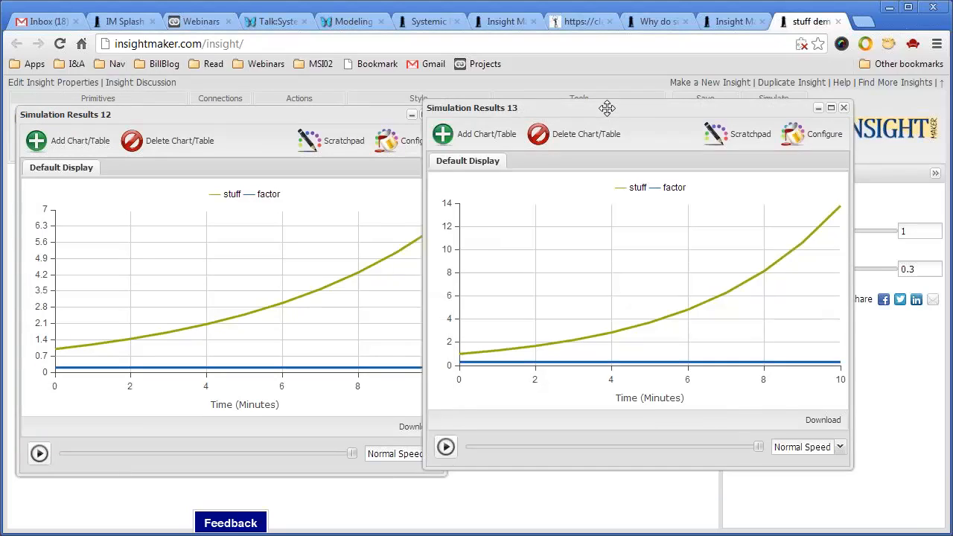
drag(607, 108, 641, 116)
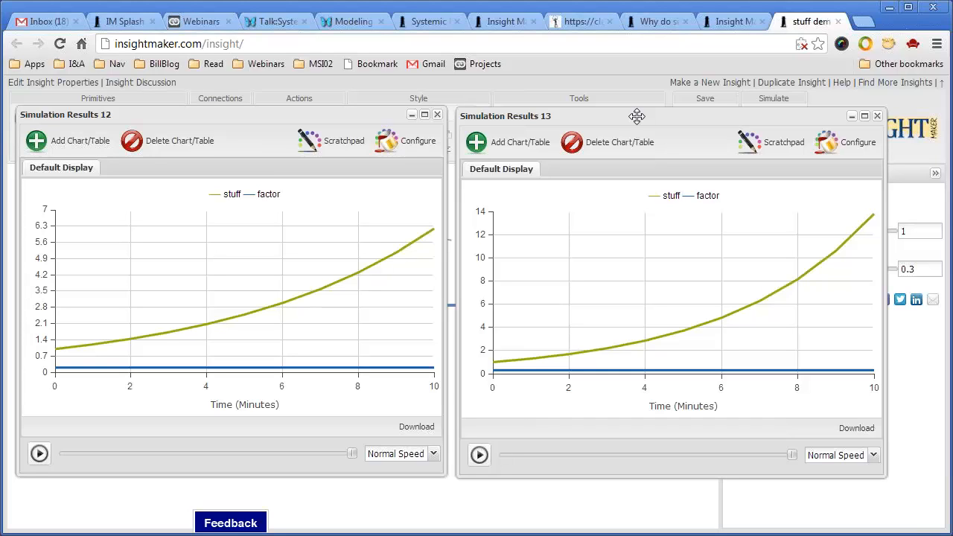
Change the display type of the newer simulation results from a chart to Tabular
click(849, 143)
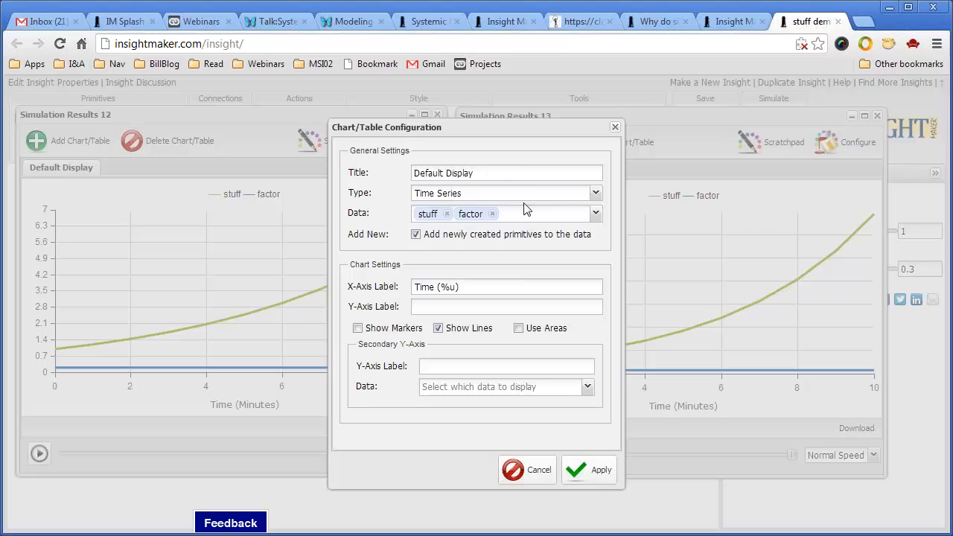
click(596, 194)
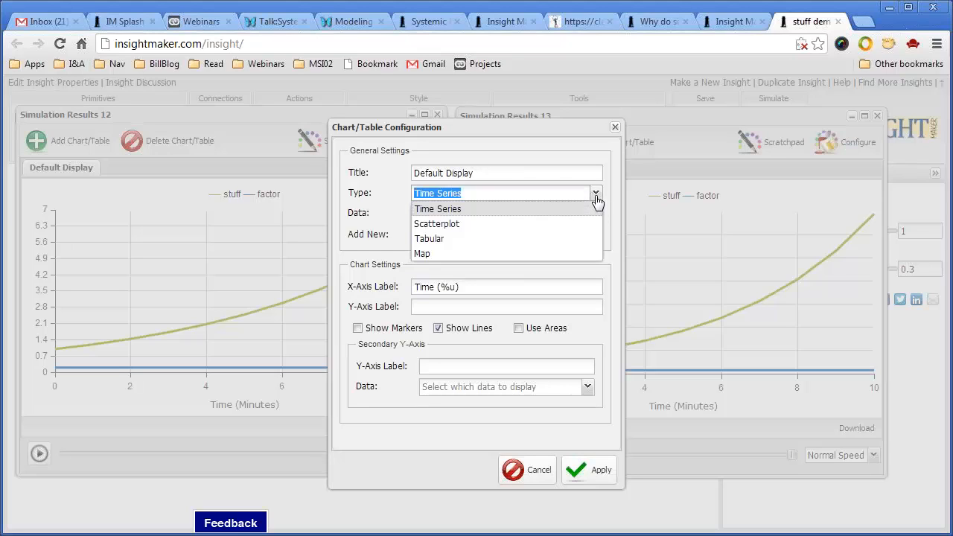
click(578, 242)
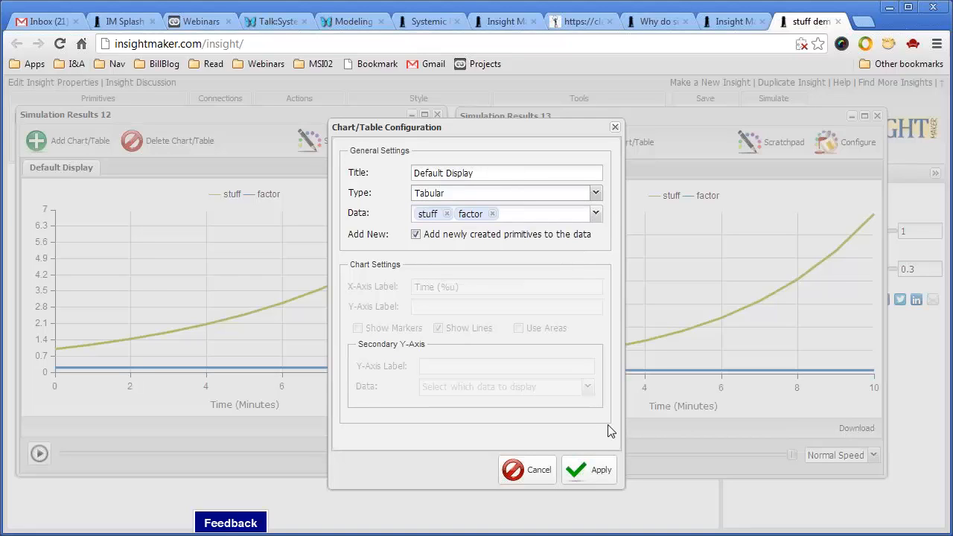
click(594, 469)
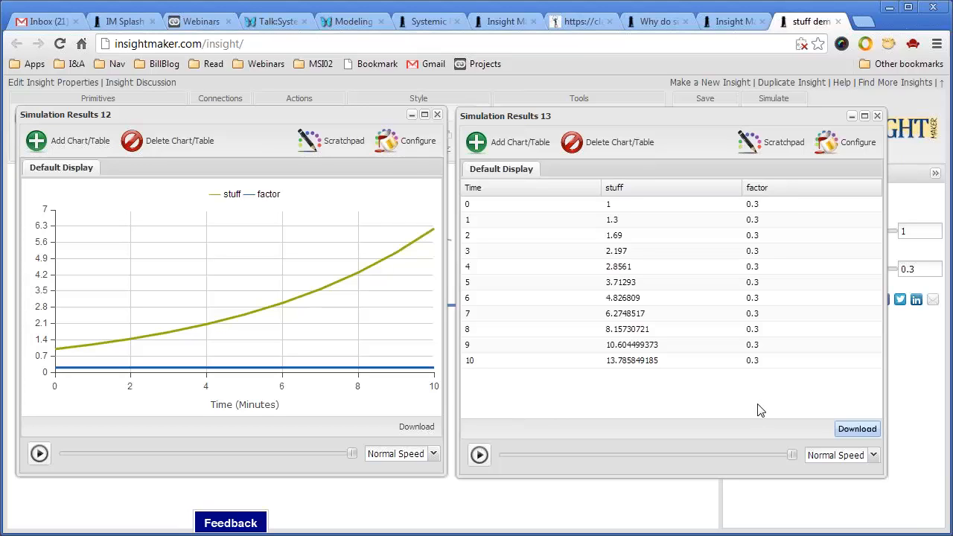
Set the newer results' display type to Time Series and add inflow to its displayed data
click(858, 142)
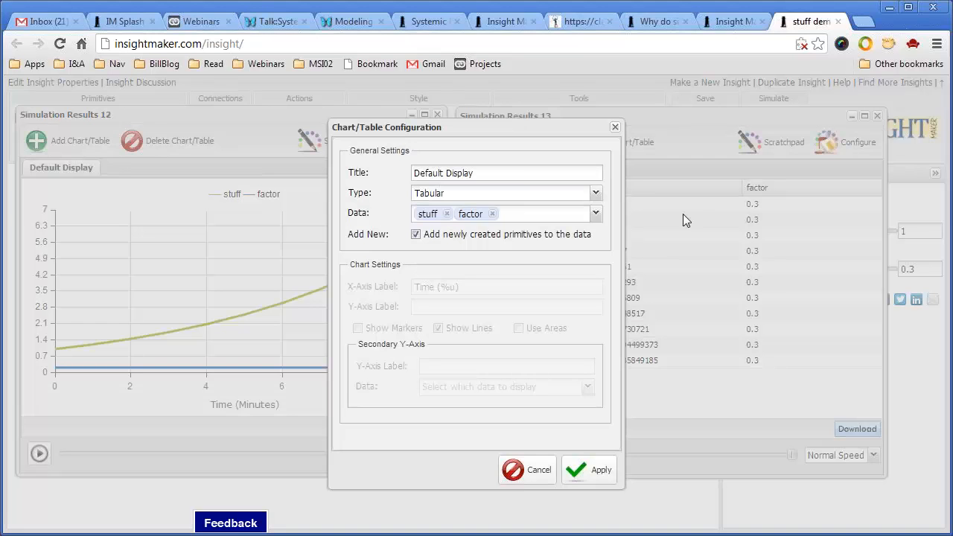
click(599, 197)
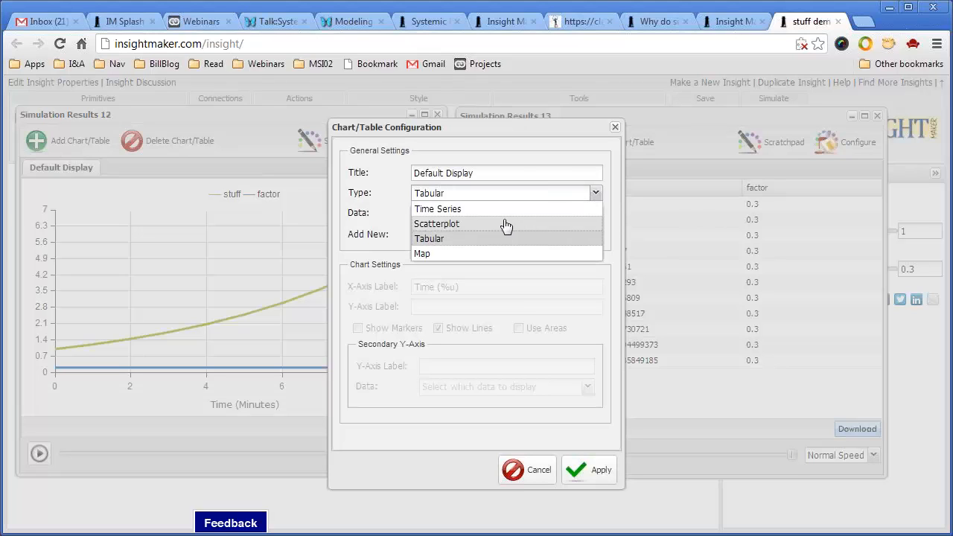
click(510, 211)
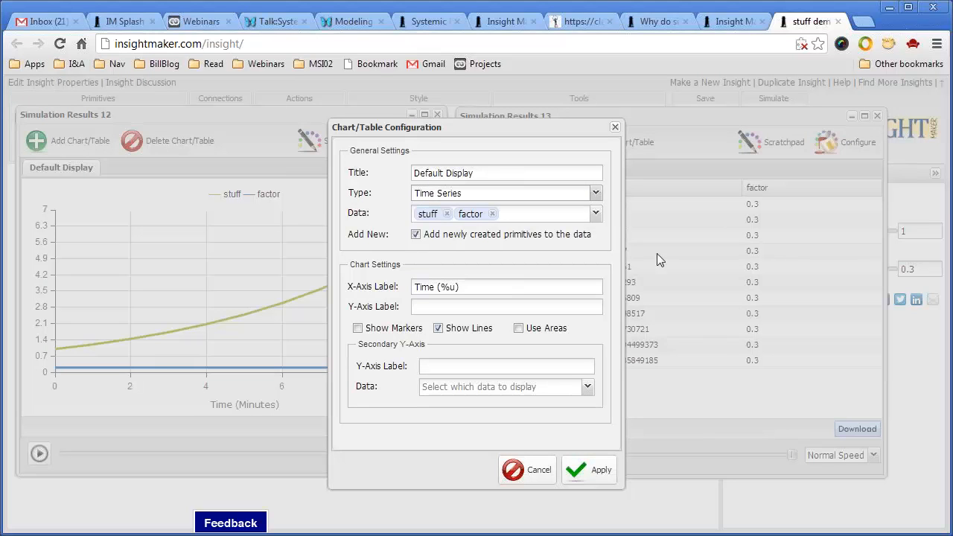
click(597, 214)
click(533, 246)
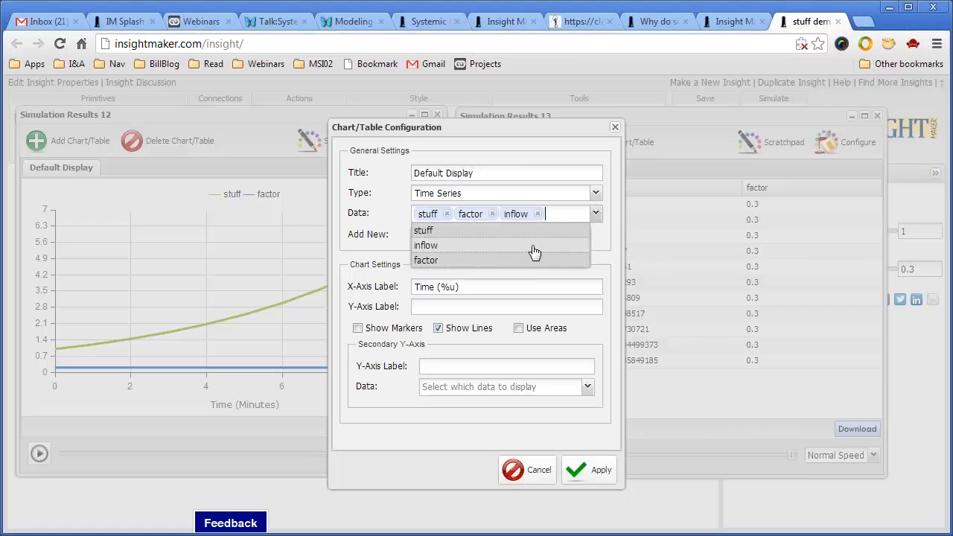
click(592, 476)
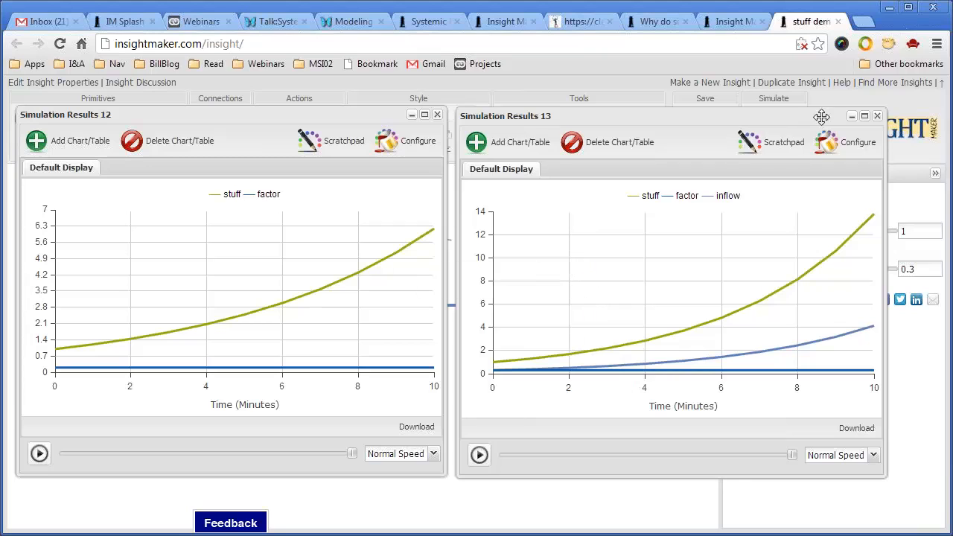
Review the existing chart's configuration without changes, and add a separate time series display showing only stuff to the newer results
click(829, 145)
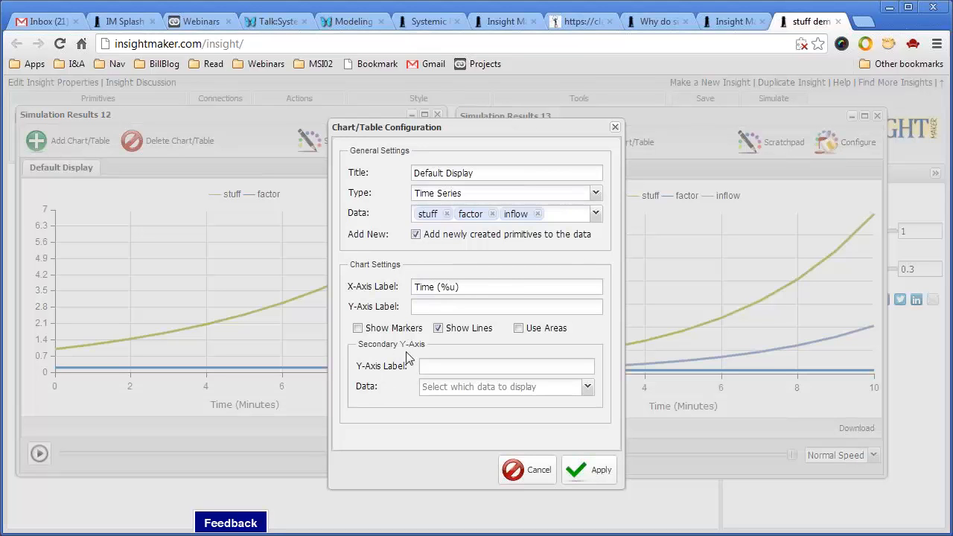
click(616, 128)
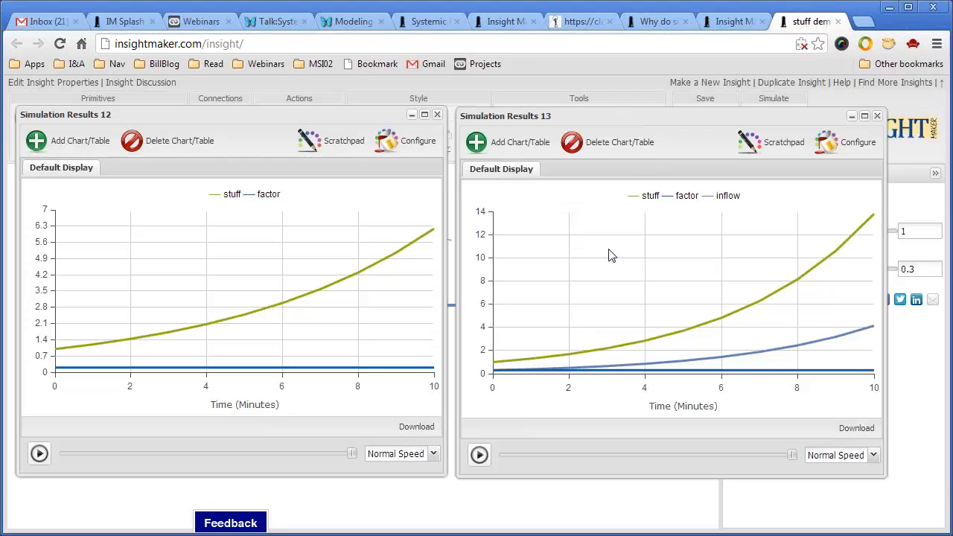
click(504, 144)
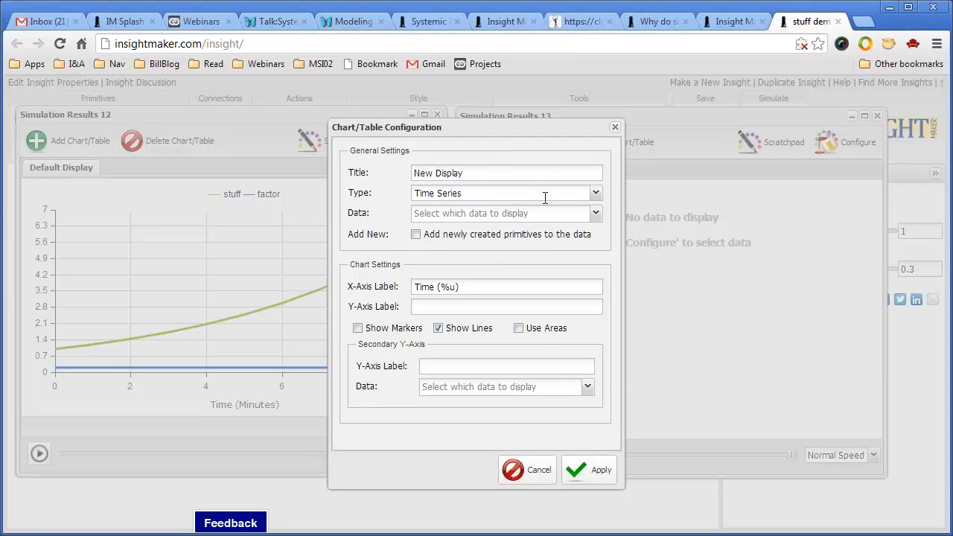
click(596, 214)
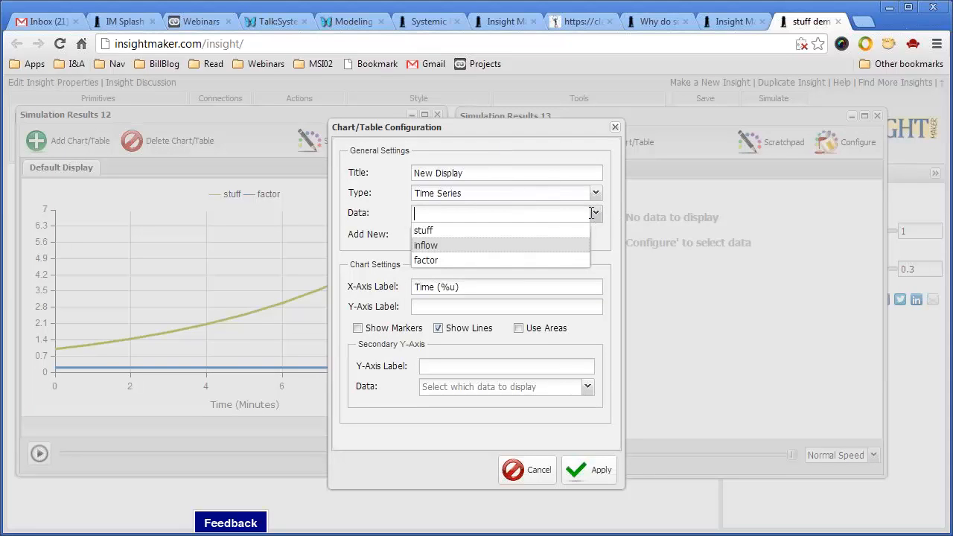
click(553, 237)
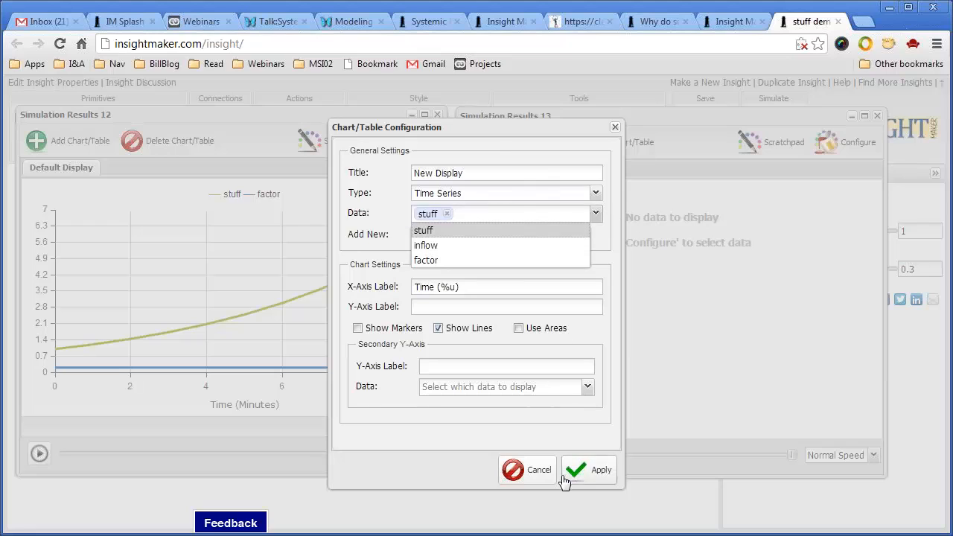
click(594, 469)
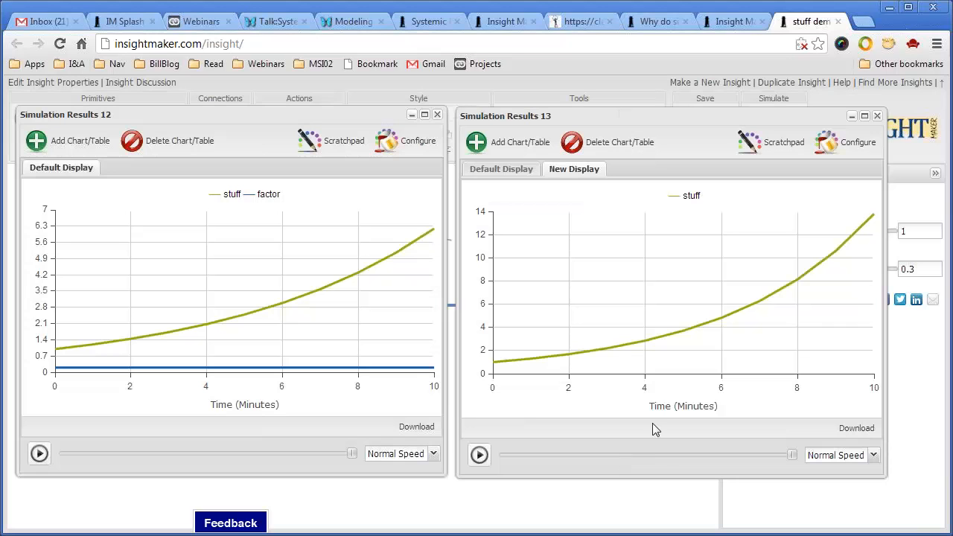
Compare the newer results' default and new displays, and close both simulation results windows
click(505, 173)
click(577, 173)
click(437, 114)
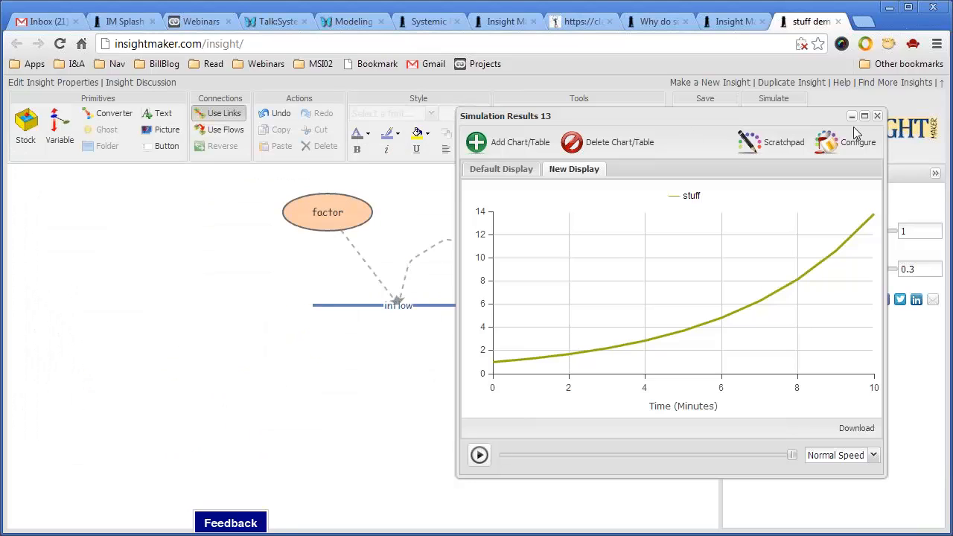
click(878, 115)
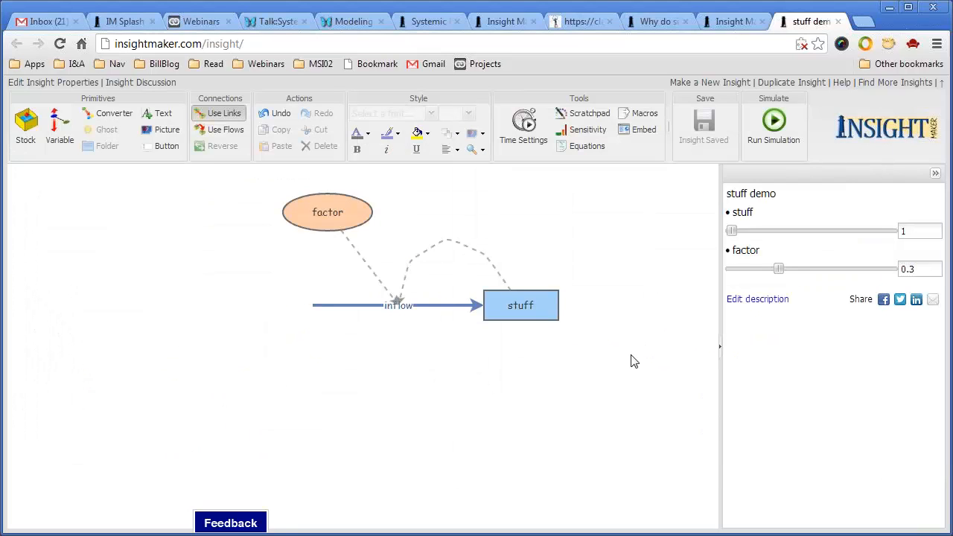
Move the entire stuff, inflow and factor model slightly down the canvas and save the insight
drag(605, 382, 236, 168)
drag(347, 215, 340, 248)
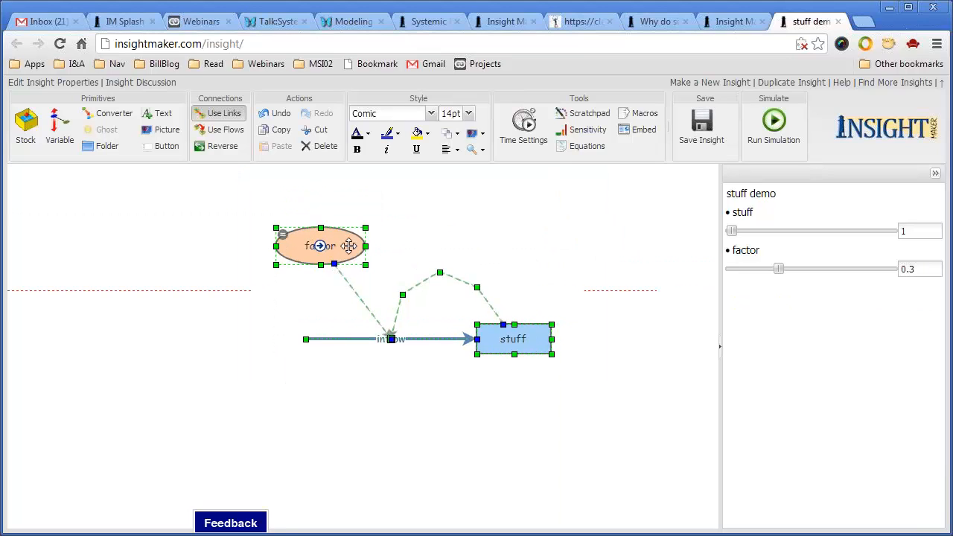
click(618, 244)
key(ctrl+s)
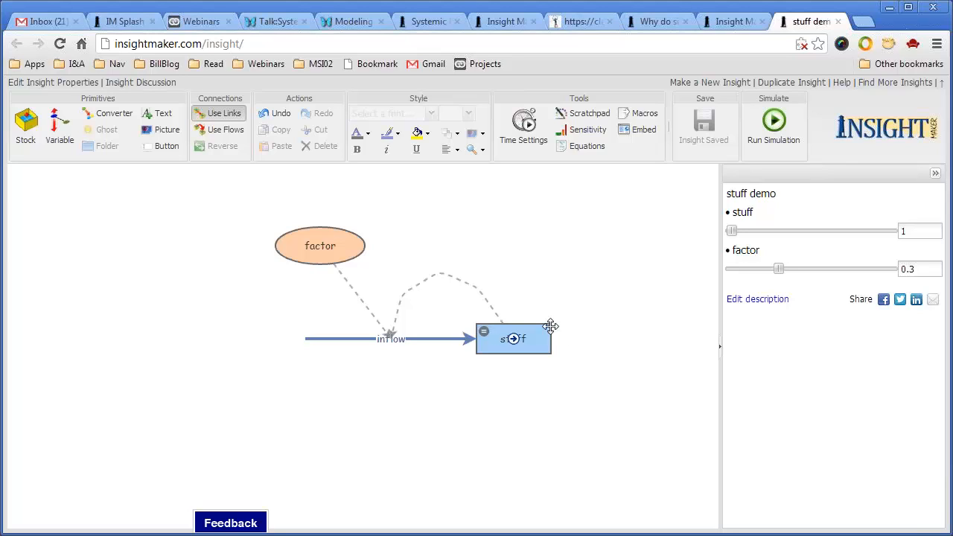
Close the two browser tabs between Webinars and the Systemic Perspective model
click(305, 22)
click(305, 21)
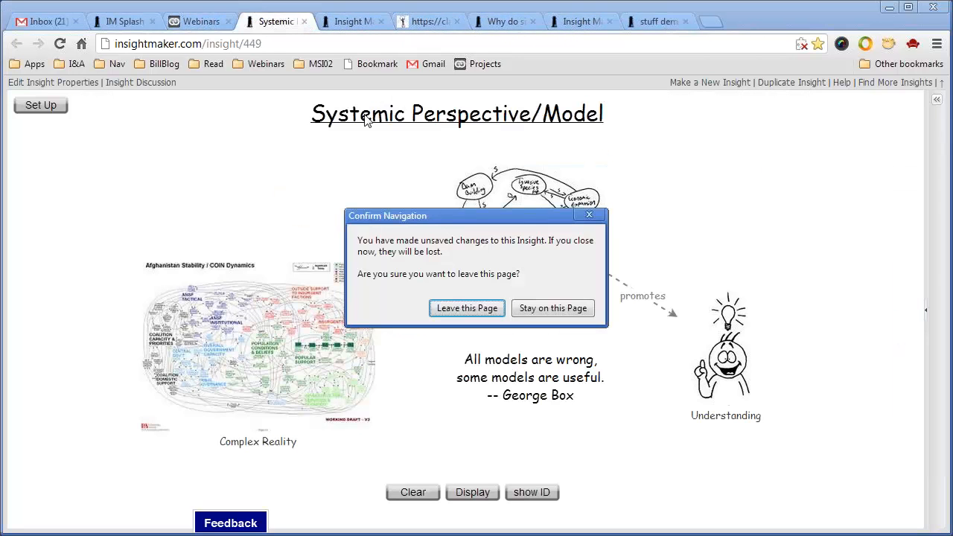
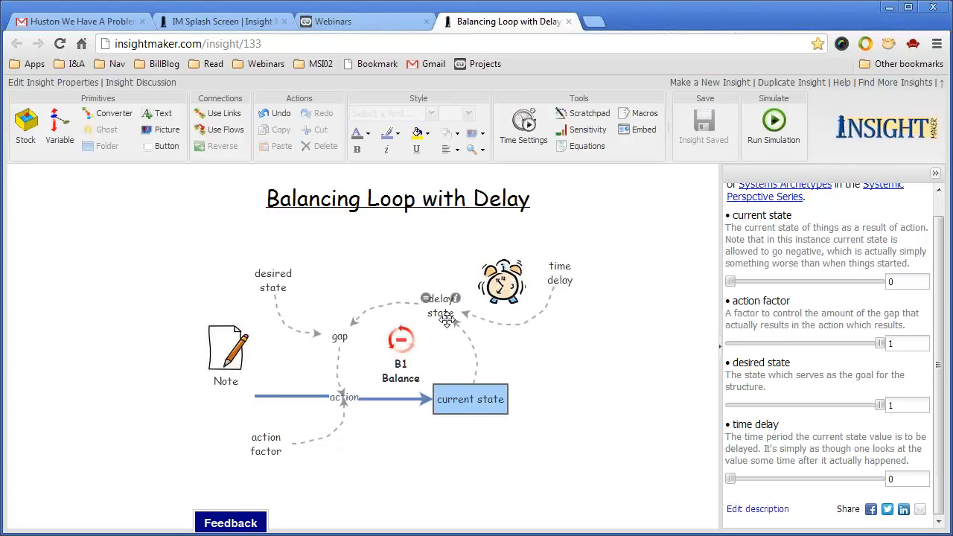
Run the Balancing Loop with Delay simulation and reposition its results window
click(776, 125)
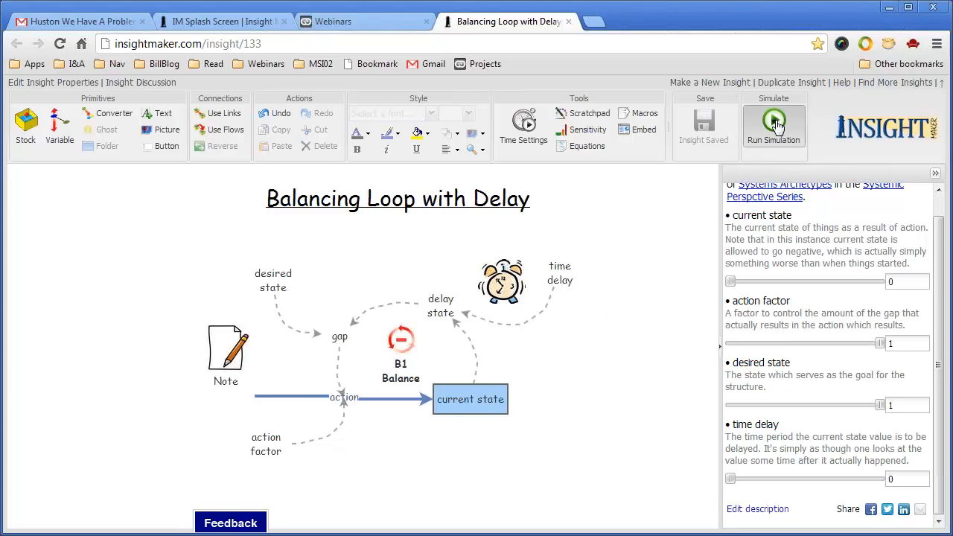
drag(540, 128, 513, 118)
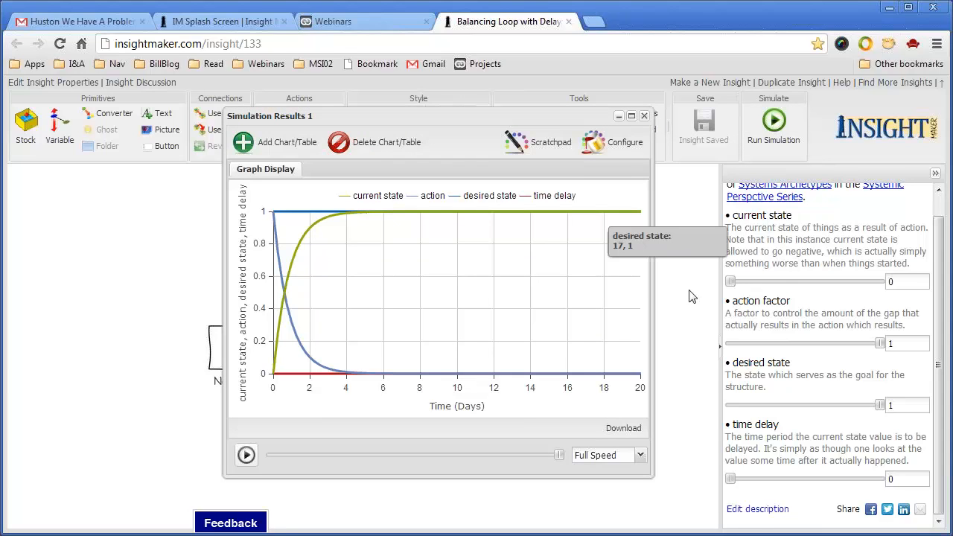
Switch to Gmail, send the drafted thank-you reply, and return to the Balancing Loop with Delay model
click(92, 21)
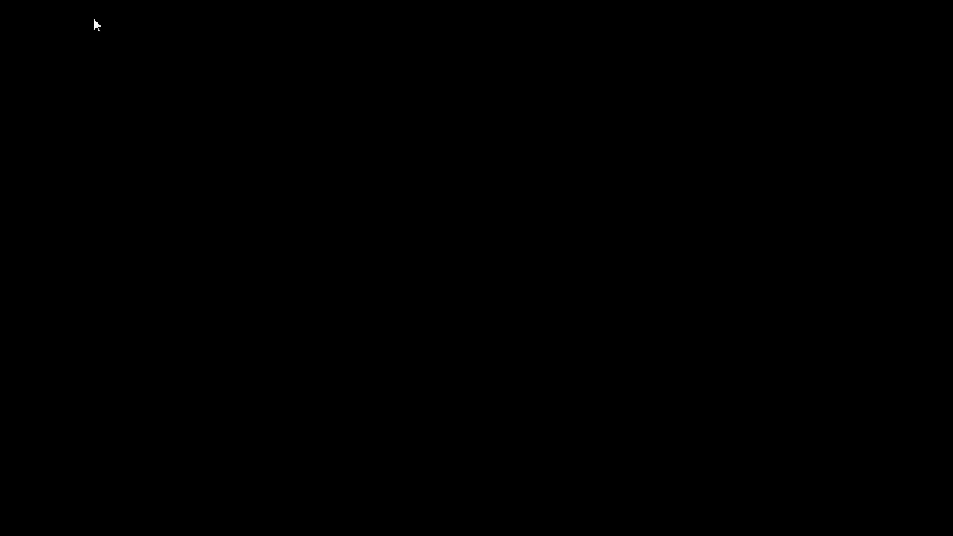
click(719, 239)
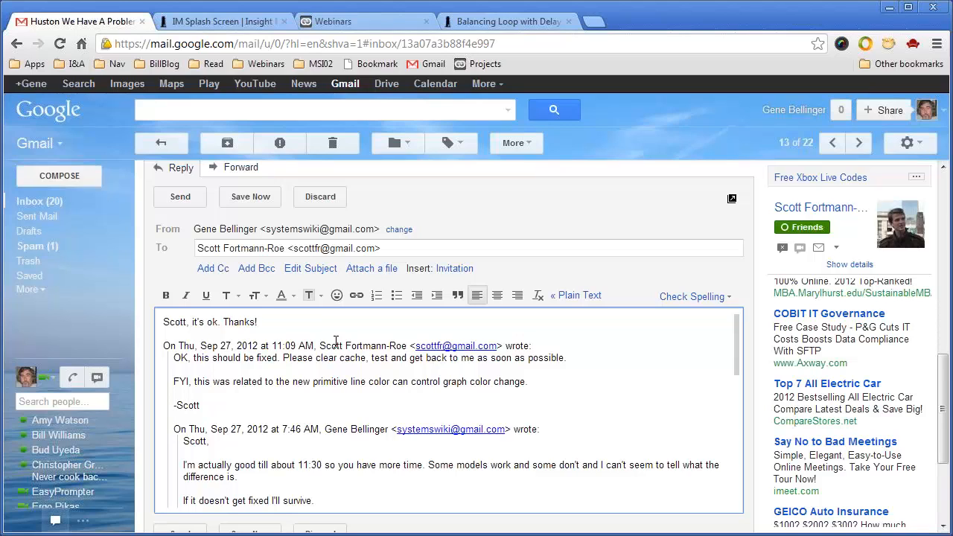
click(182, 197)
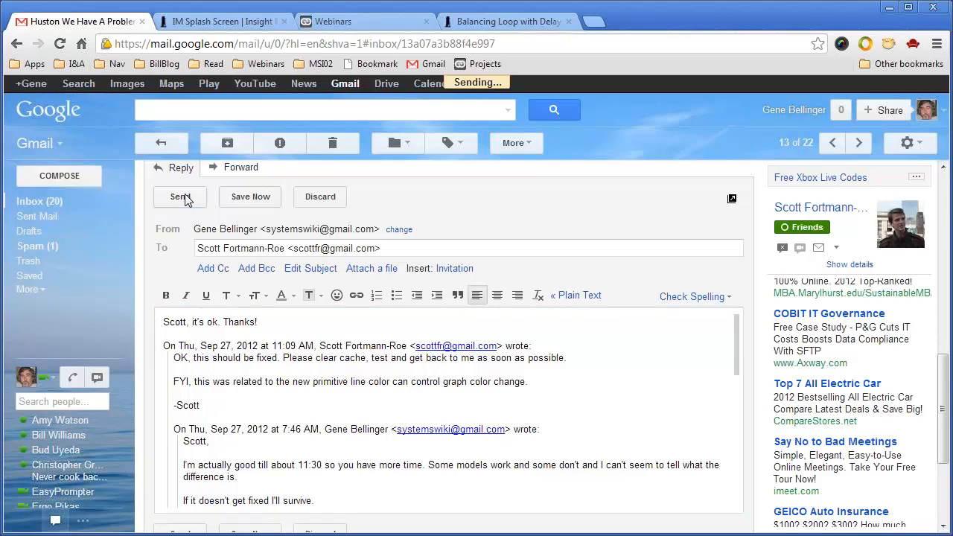
click(508, 20)
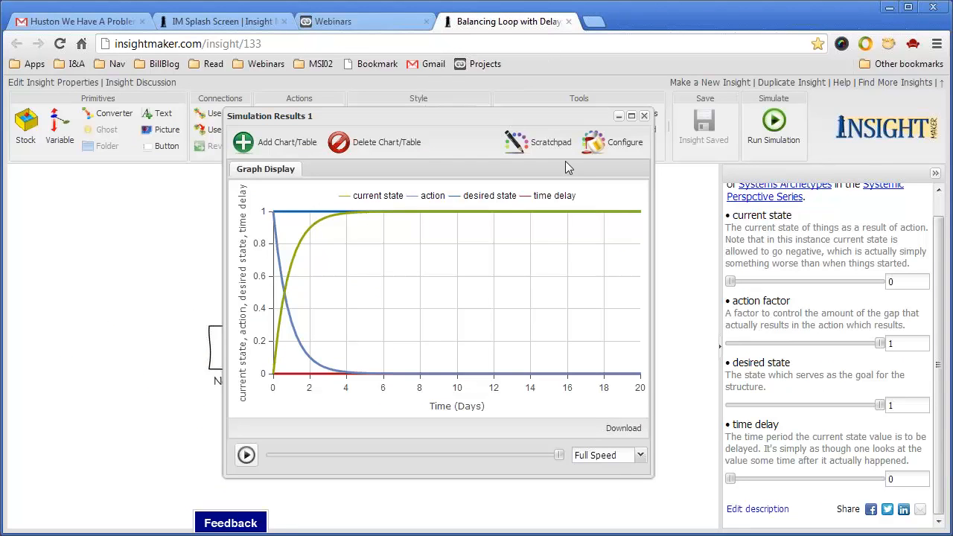
Move the results window aside to compare its chart with the balancing loop diagram, and close the results
drag(558, 118, 798, 86)
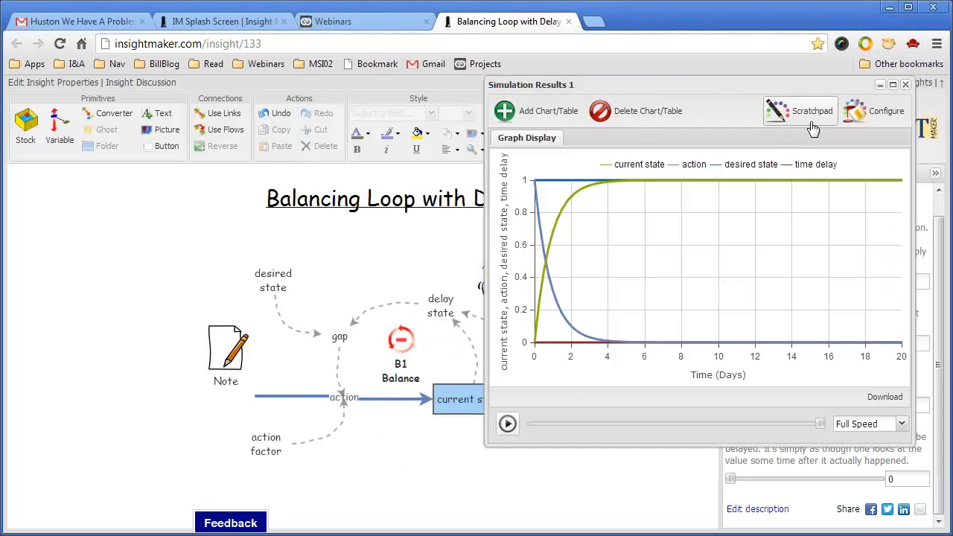
drag(698, 88, 567, 104)
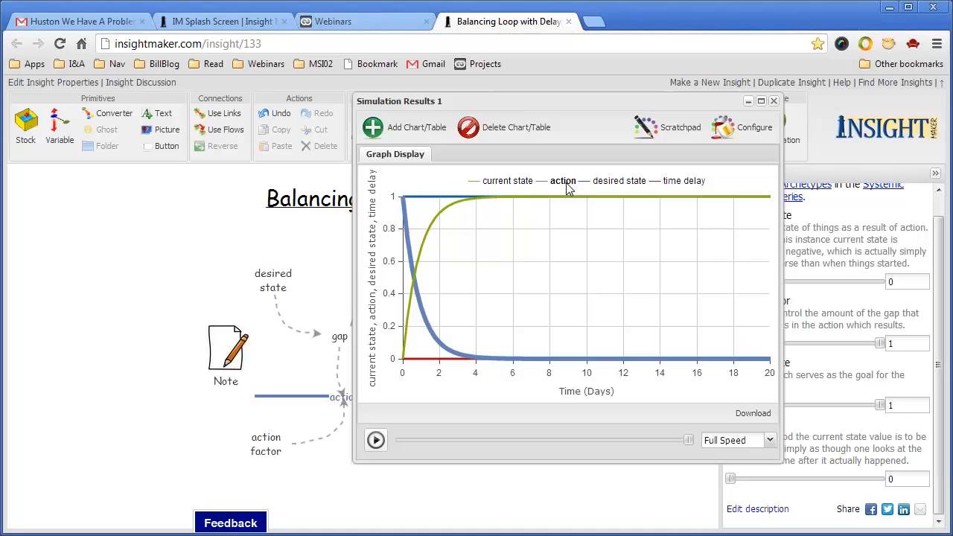
click(774, 101)
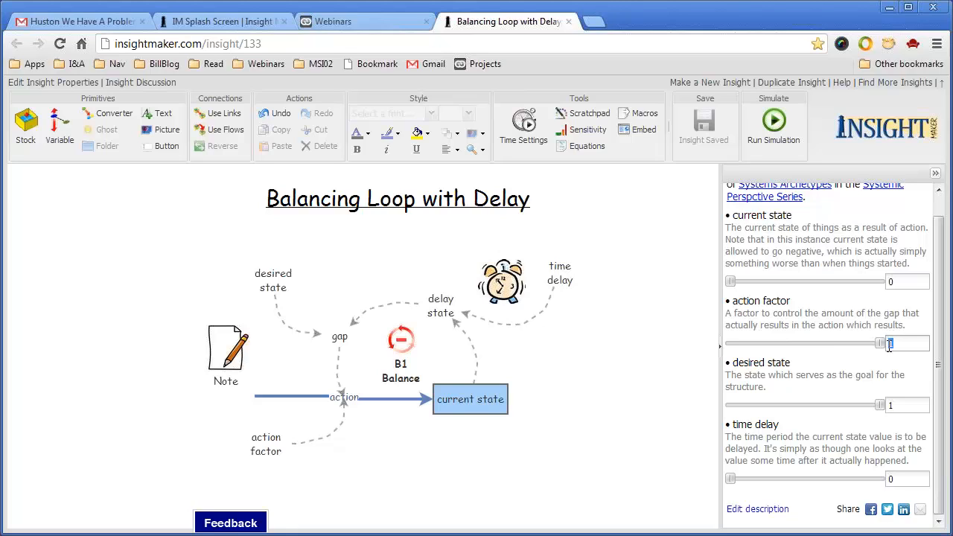
Set the action factor to 0.5, run the simulation, and close the results after viewing the chart
text(.5)
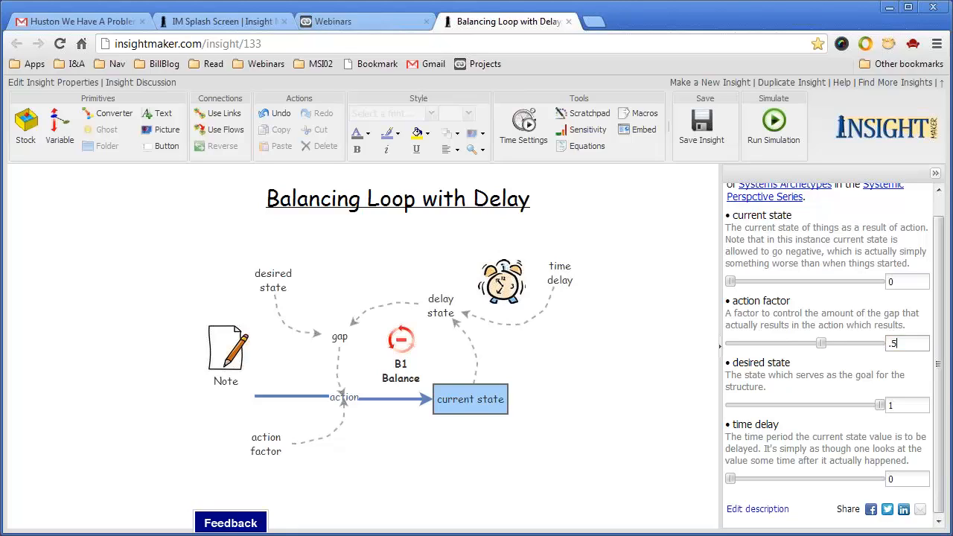
click(771, 125)
mouse_move(331, 306)
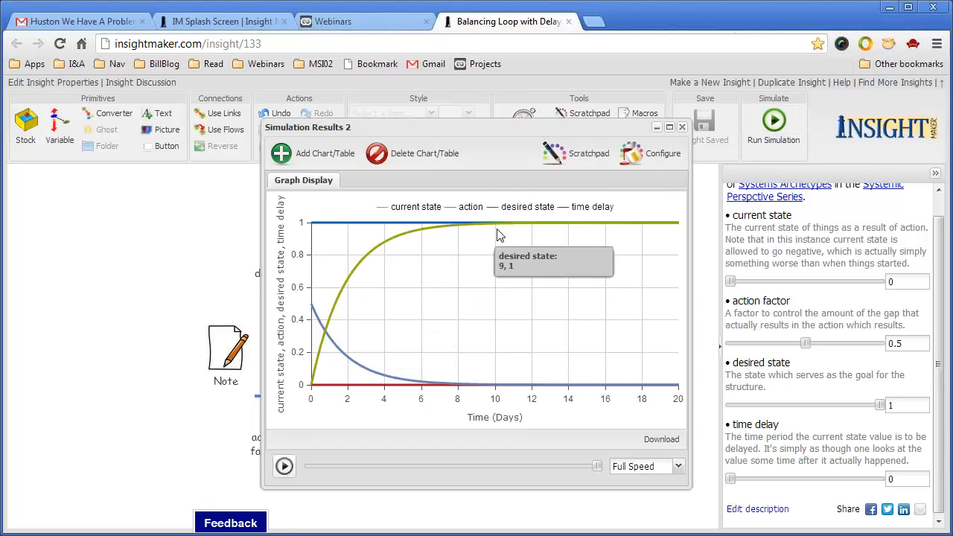
click(683, 126)
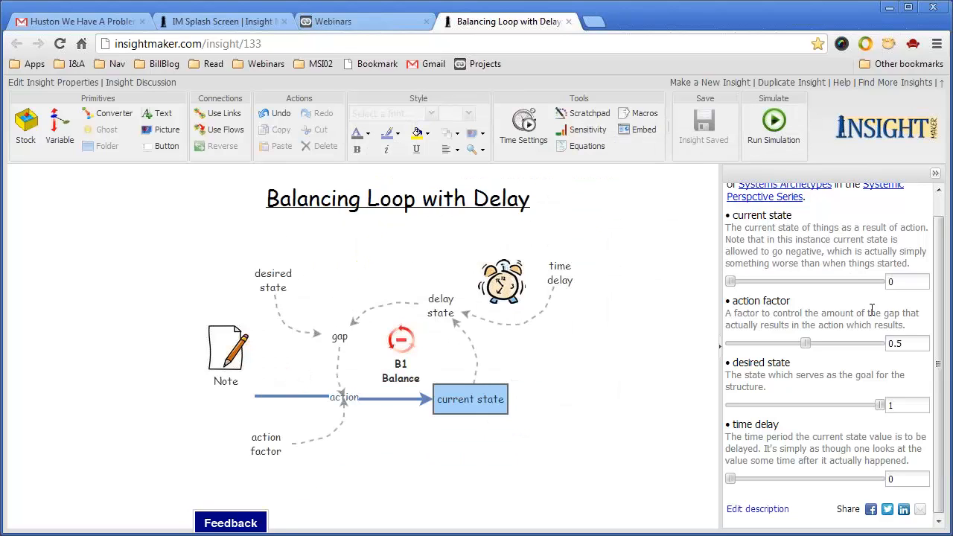
Set the action factor to 0.25, run the simulation, and close its results
double_click(902, 345)
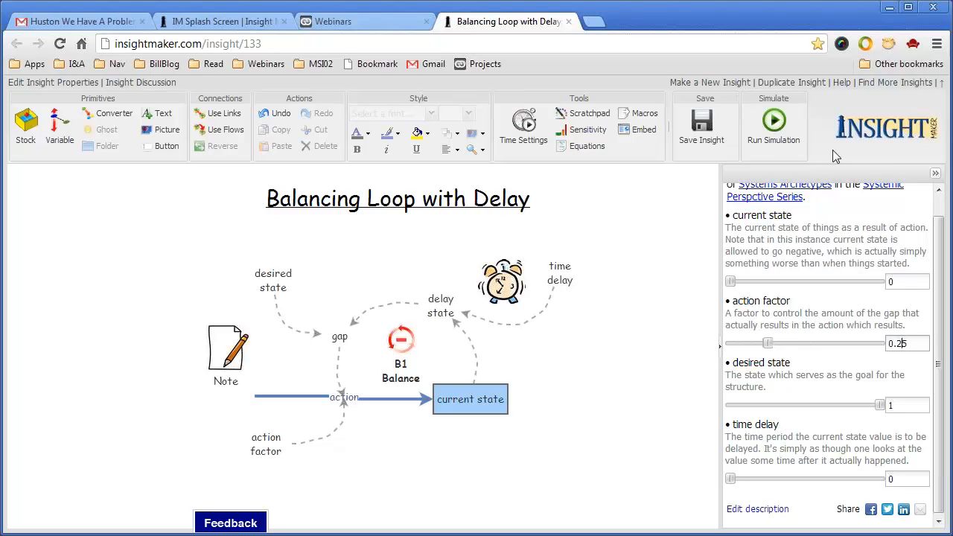
click(777, 125)
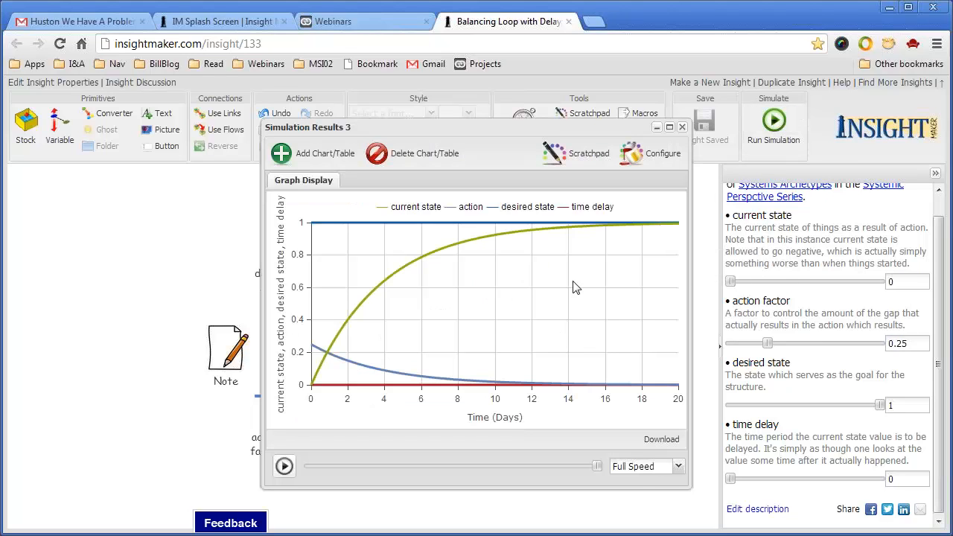
click(682, 127)
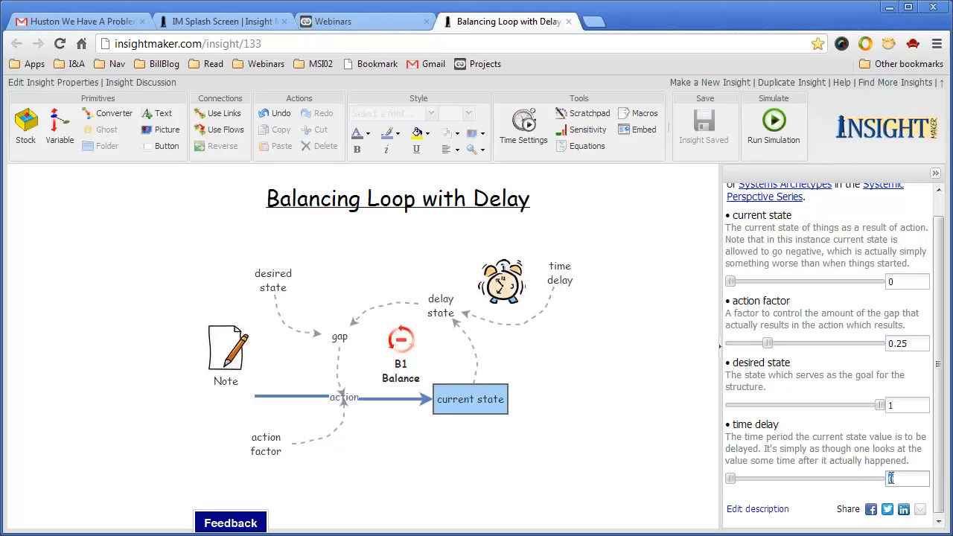
Set the time delay to 1, run the simulation, and close its results
text(1)
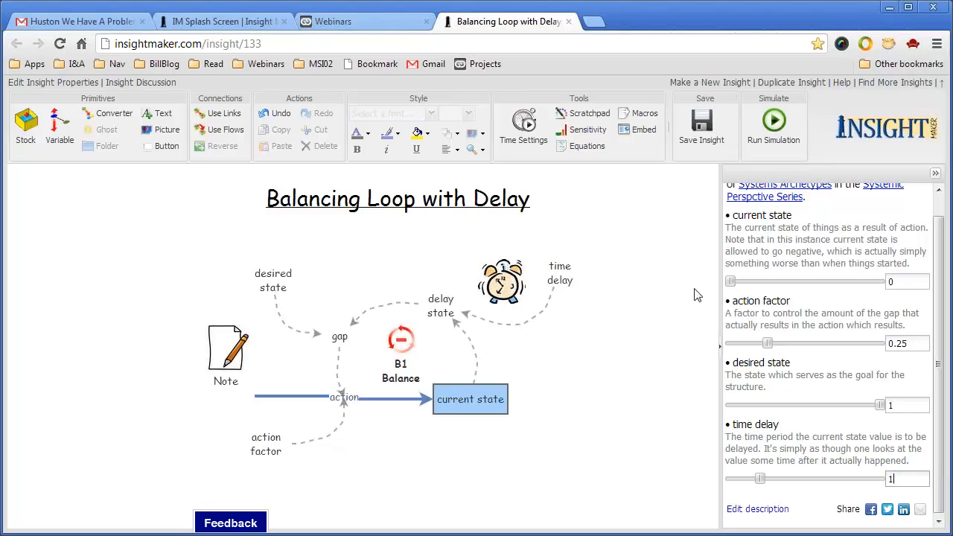
click(780, 123)
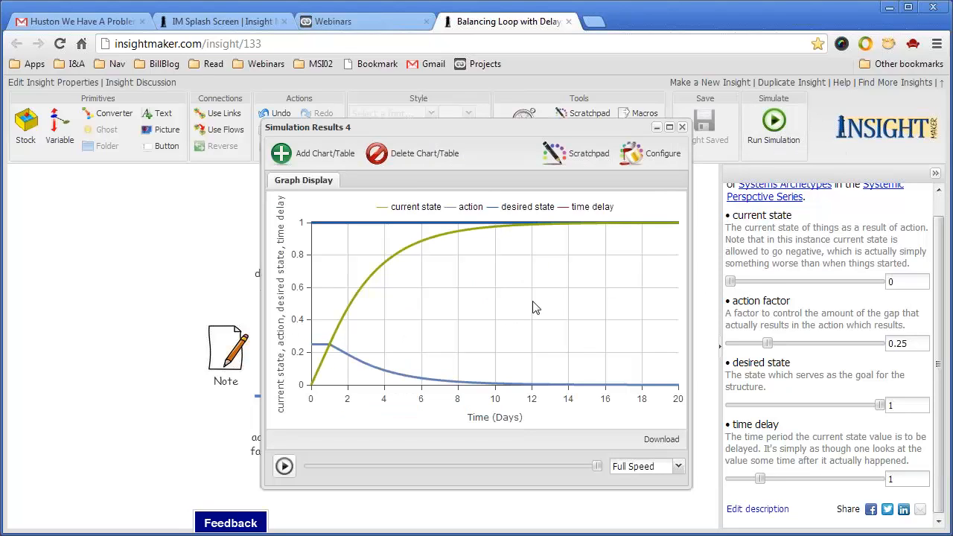
click(683, 128)
Set the action factor to 0.5 and run the simulation with the time delay kept at 1
double_click(899, 347)
click(910, 345)
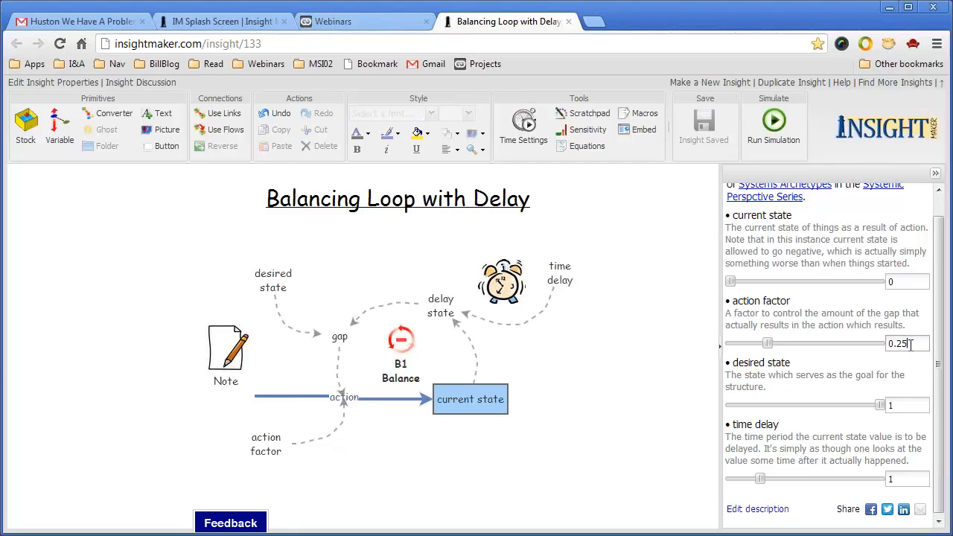
key(BackSpace)
key(BackSpace)
text(5)
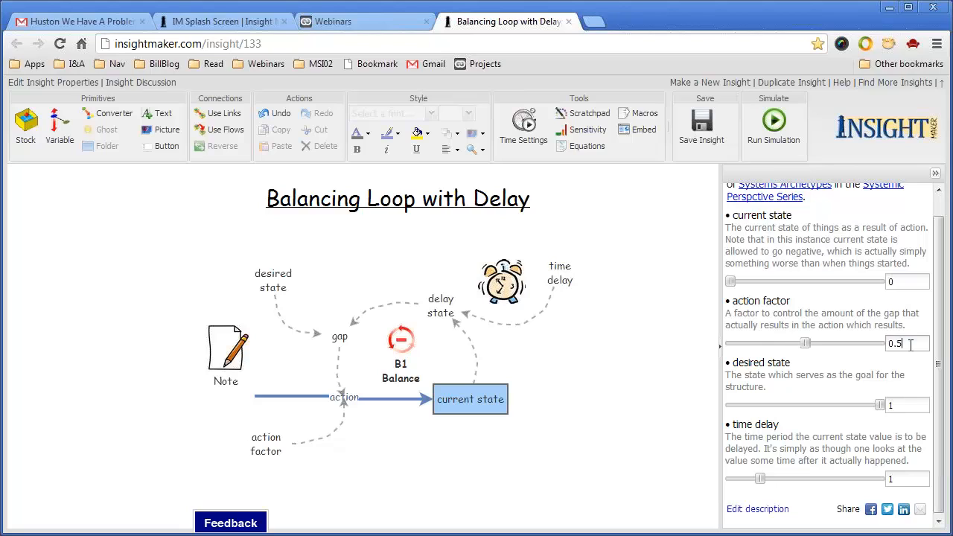
click(774, 123)
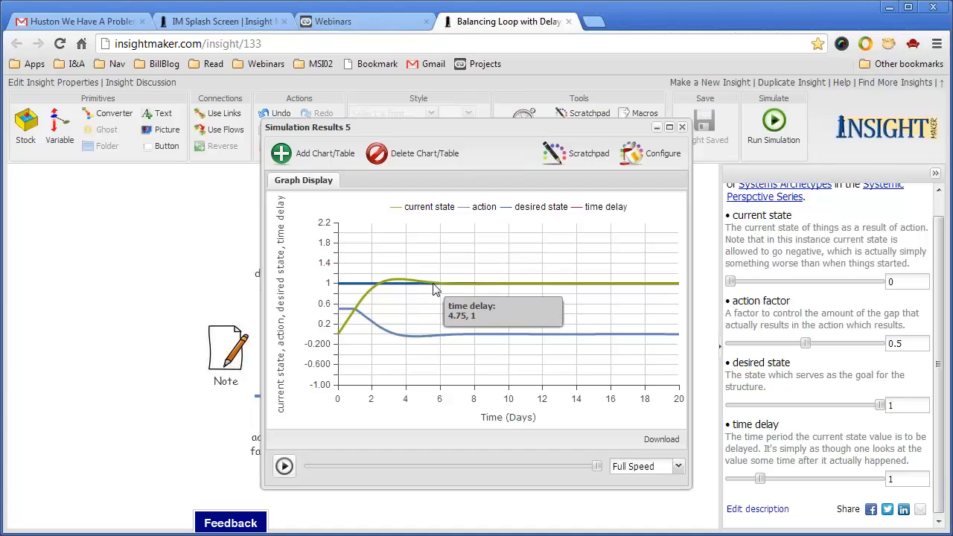
Raise the action factor to 0.75 and run the simulation
double_click(898, 342)
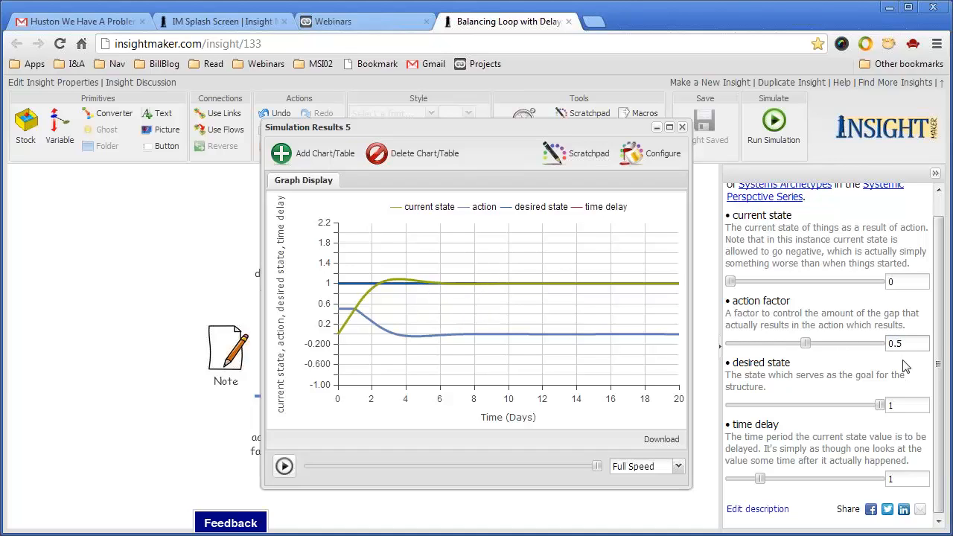
text(7)
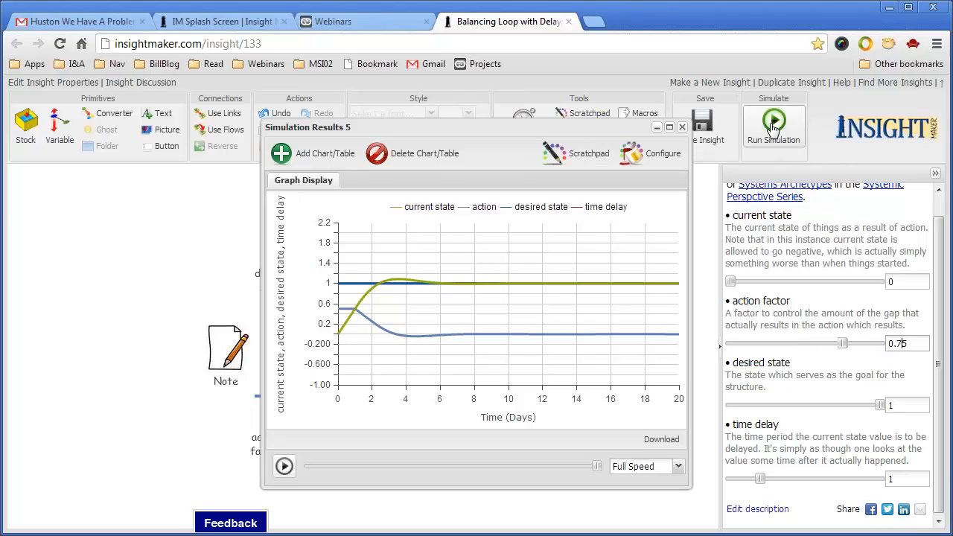
click(777, 127)
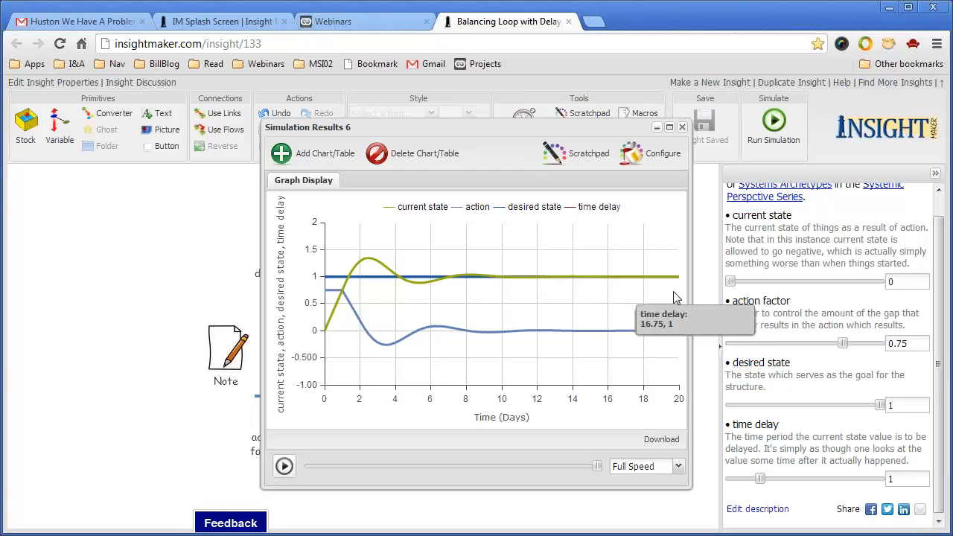
Raise the action factor to 1, run the simulation, and inspect the current state curve
click(913, 345)
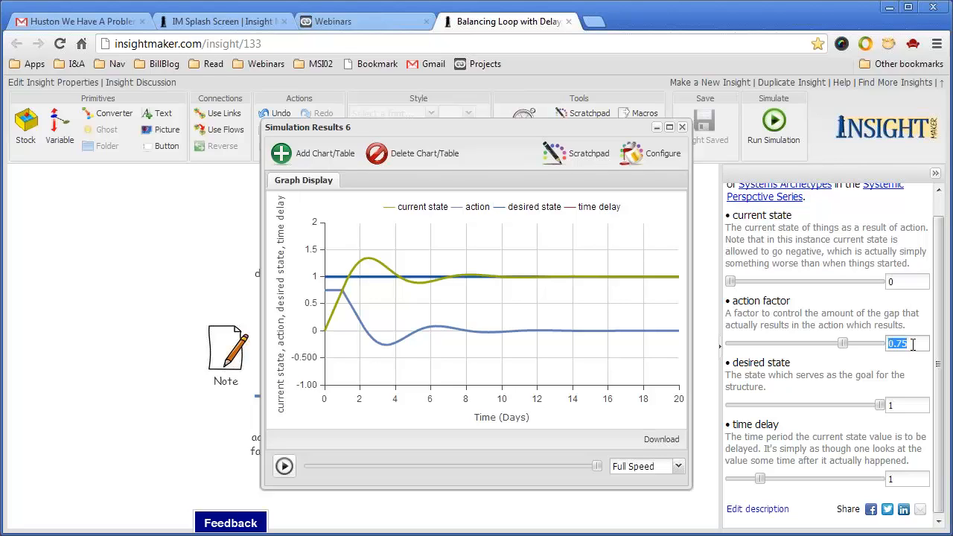
text(1)
click(777, 122)
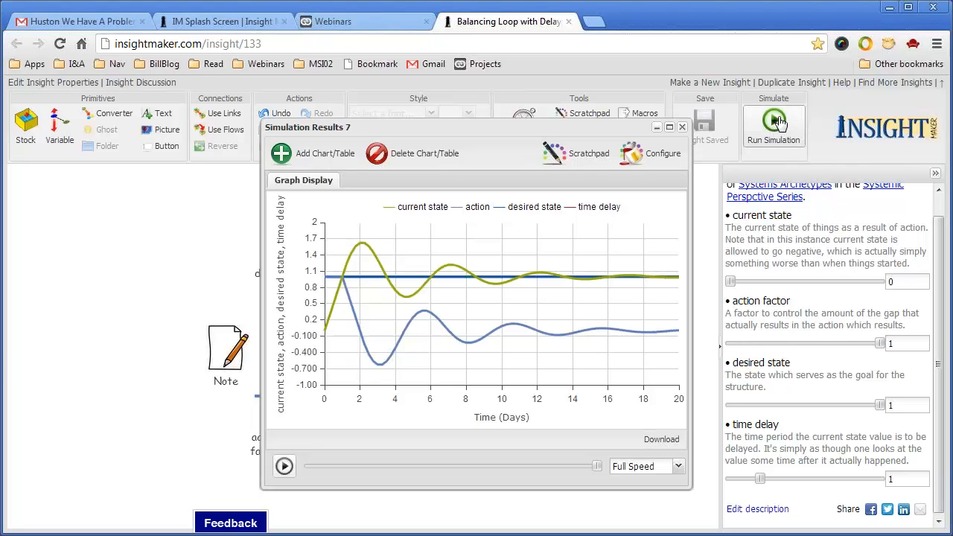
mouse_move(398, 308)
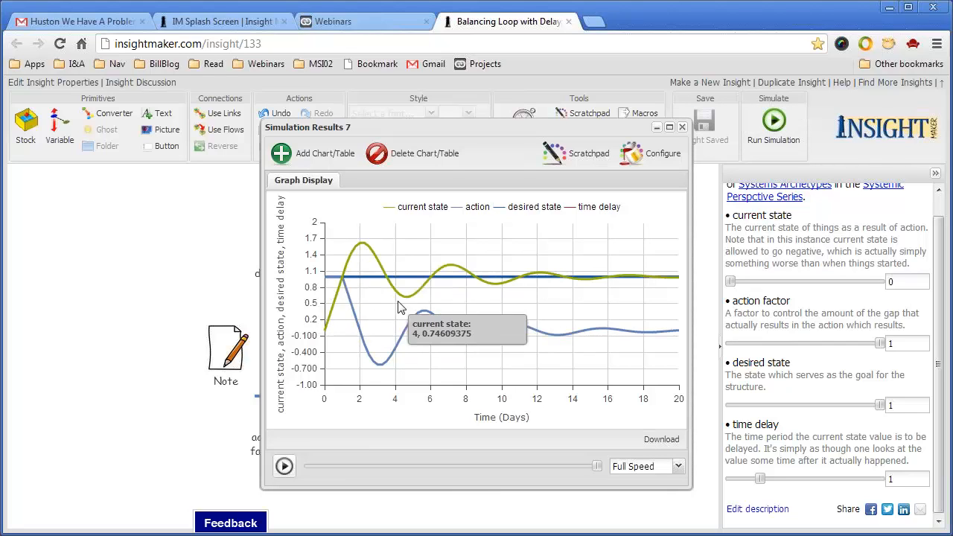
Set the time delay to 2, run the simulation, and examine the resulting chart
double_click(901, 480)
text(2)
click(776, 123)
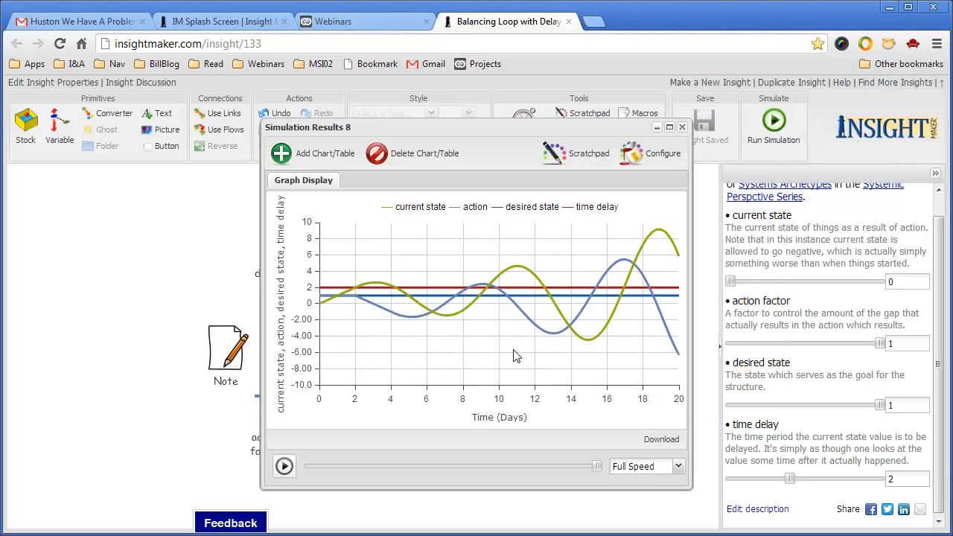
mouse_move(545, 349)
Shift the newest results window slightly aside and close the two most recent results windows
drag(611, 129, 620, 128)
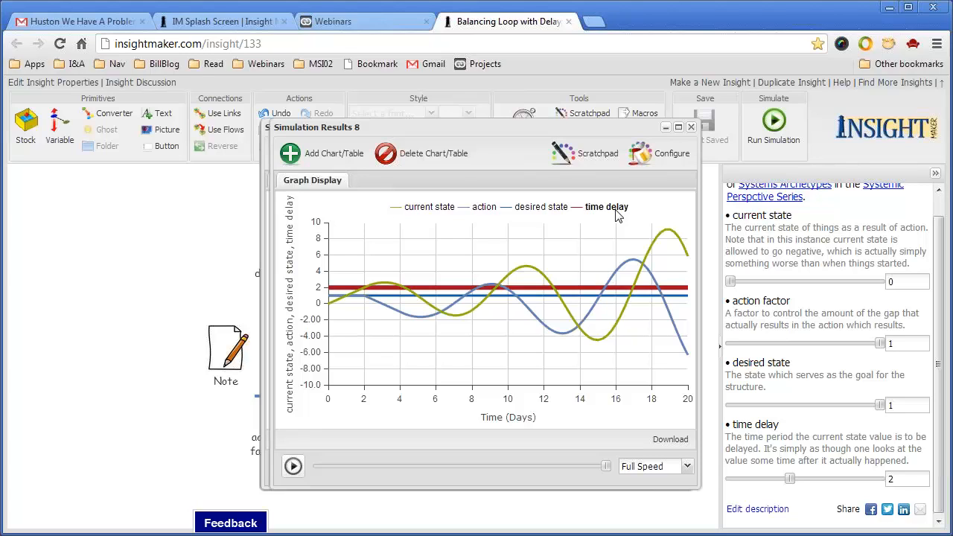
click(691, 127)
click(686, 127)
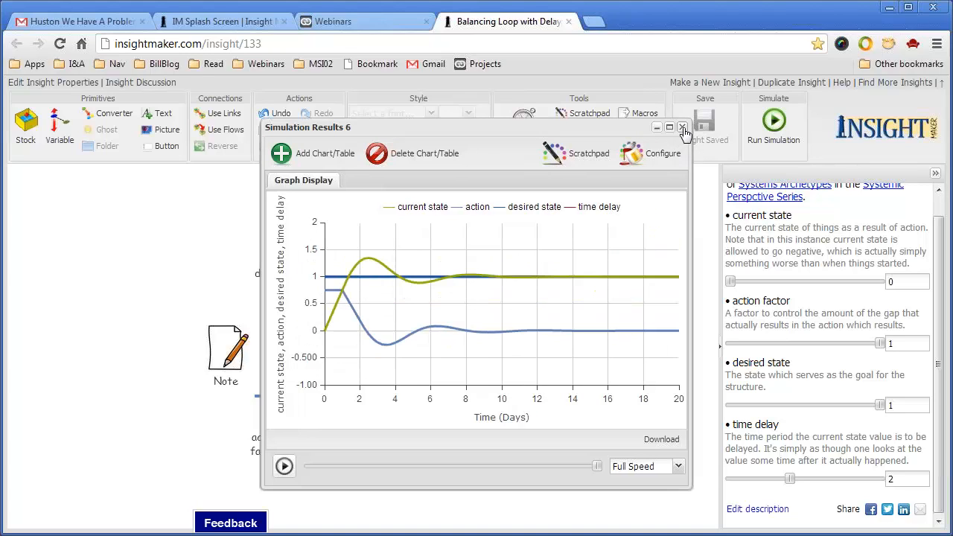
Close the remaining simulation results windows of the balancing loop with delay model
click(682, 128)
click(682, 128)
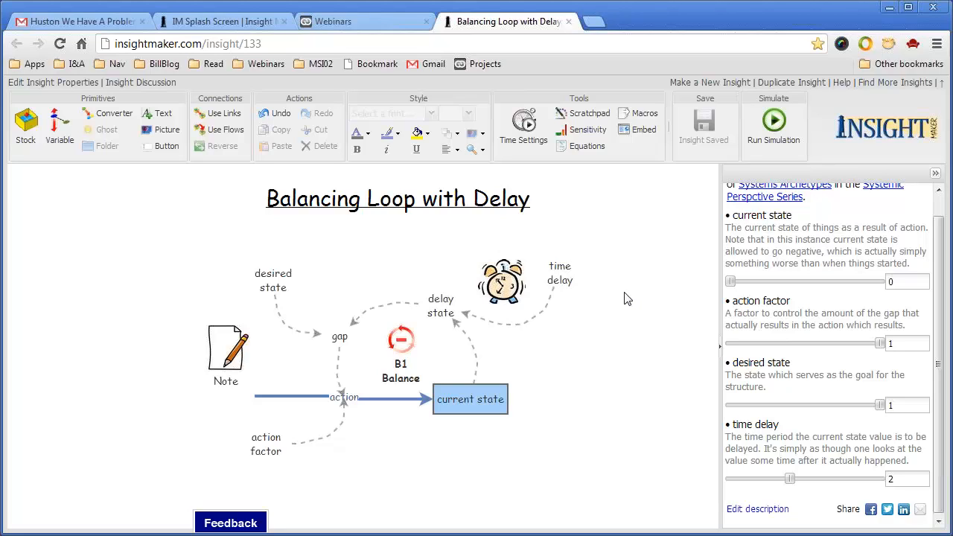
scroll(937, 223, up, 2)
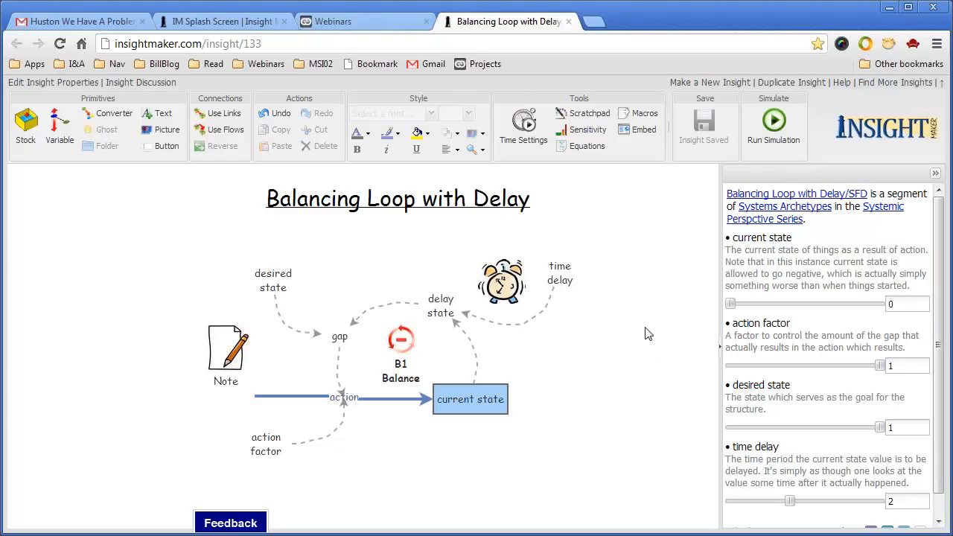
Open the Swamping Insights IM-1769 model from the Examples branch of the Webinars map
click(357, 21)
scroll(655, 282, down, 1)
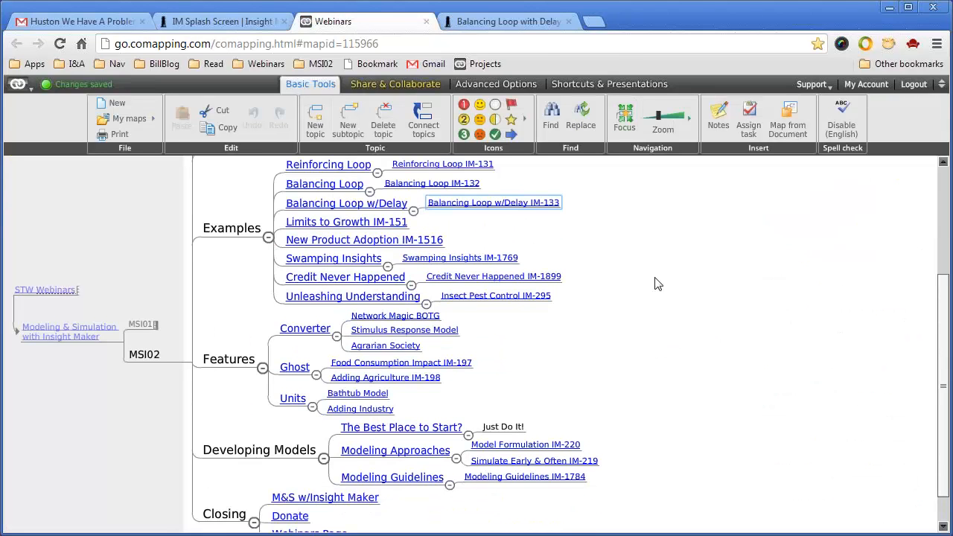
scroll(655, 282, up, 1)
click(436, 307)
click(435, 307)
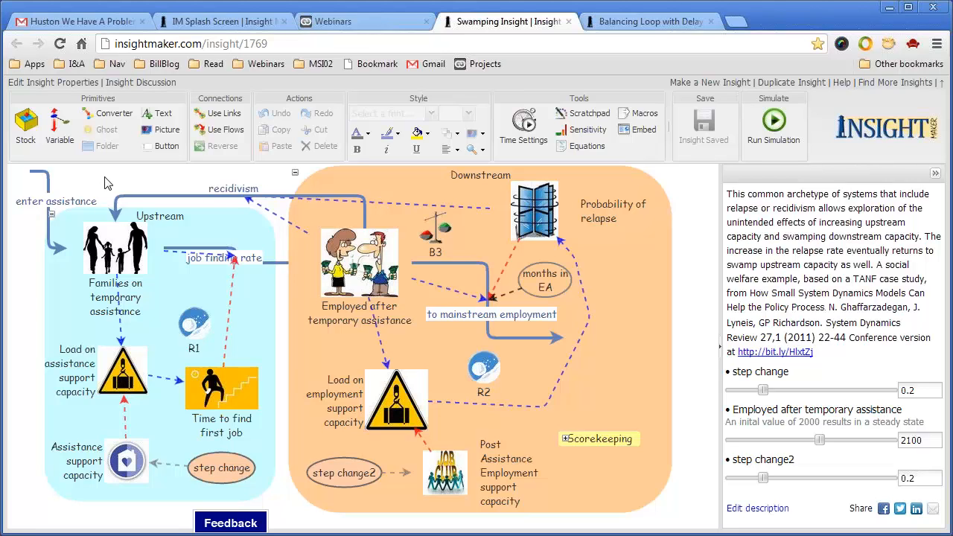
Set step change and step change2 to 0, run the simulation, and close its results after examining the curve
drag(764, 390, 725, 394)
drag(768, 480, 721, 484)
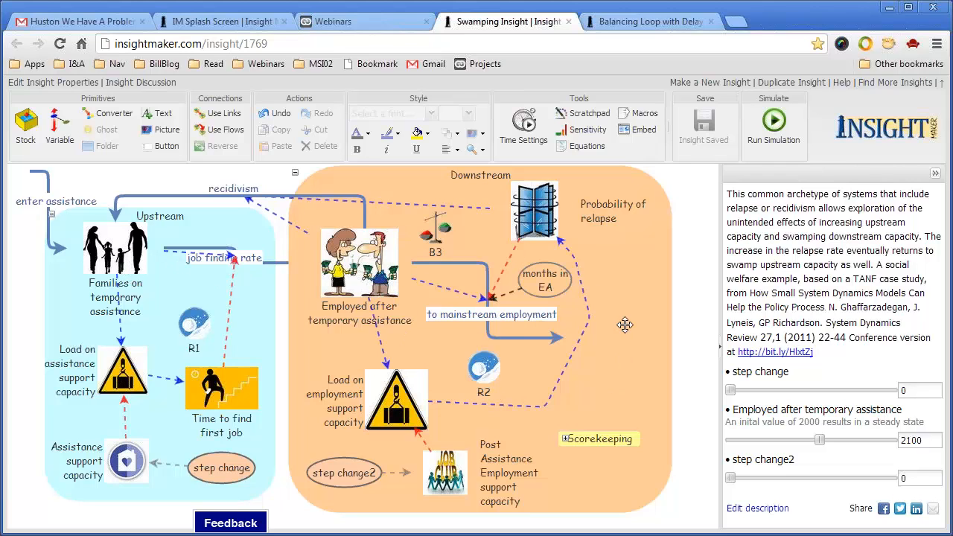
click(773, 129)
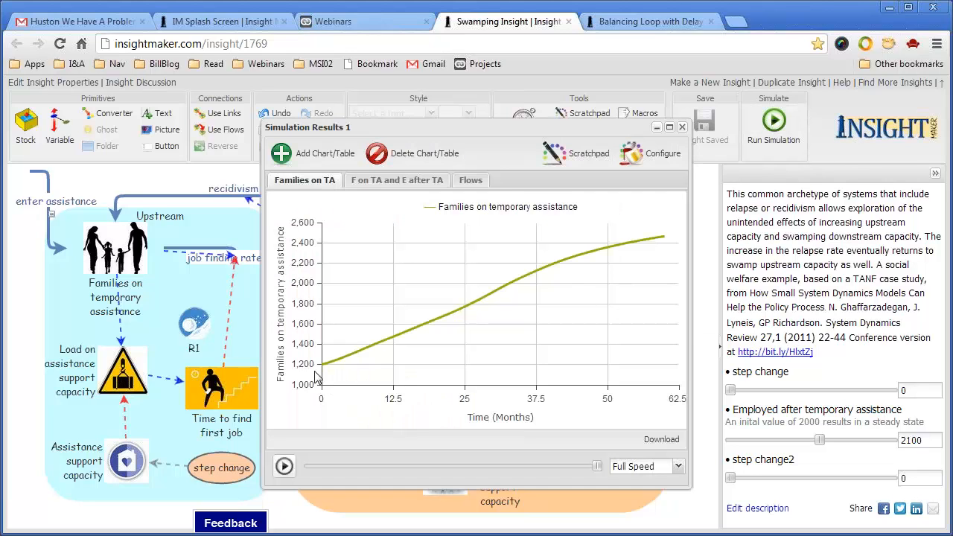
mouse_move(325, 374)
click(683, 128)
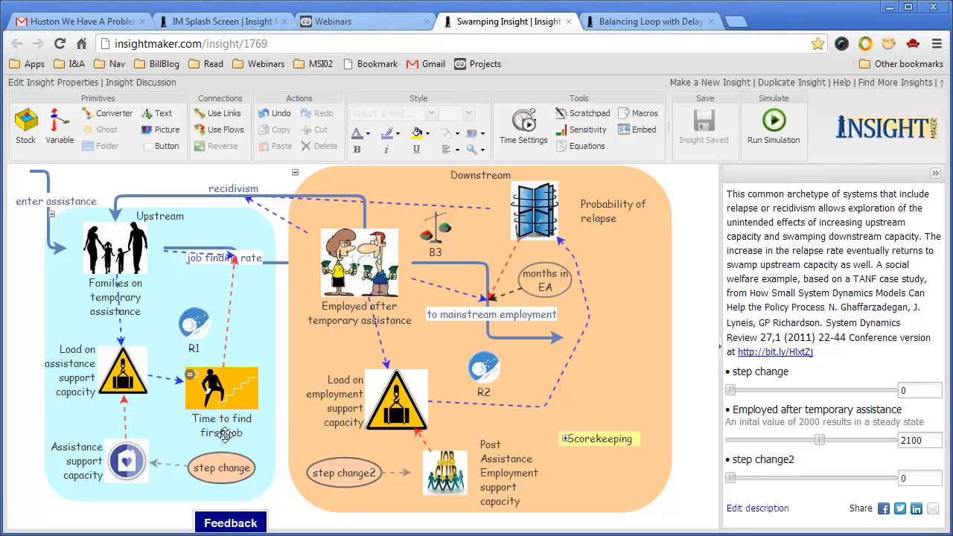
Set step change to 0.1, run the simulation, and inspect the Families on temporary assistance curve
click(903, 392)
text(0)
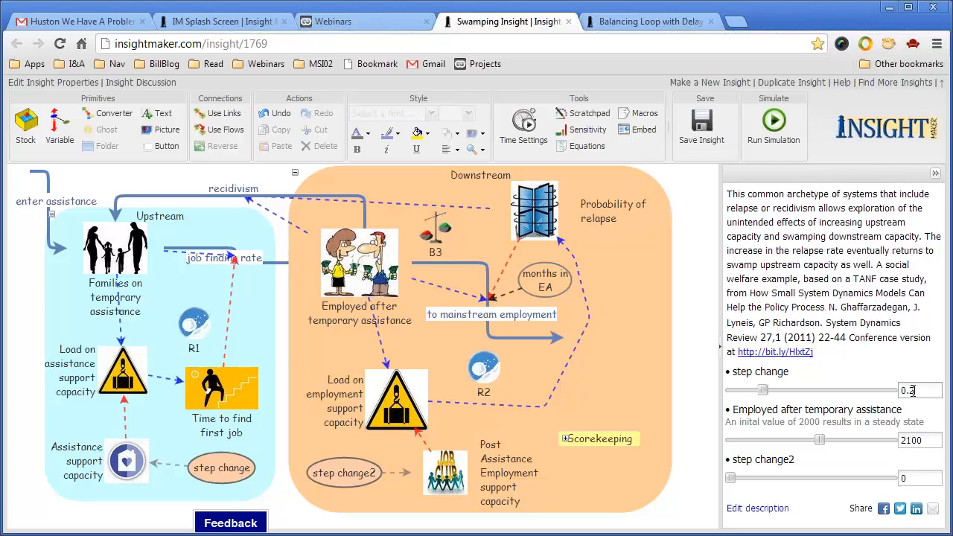
click(906, 385)
click(774, 126)
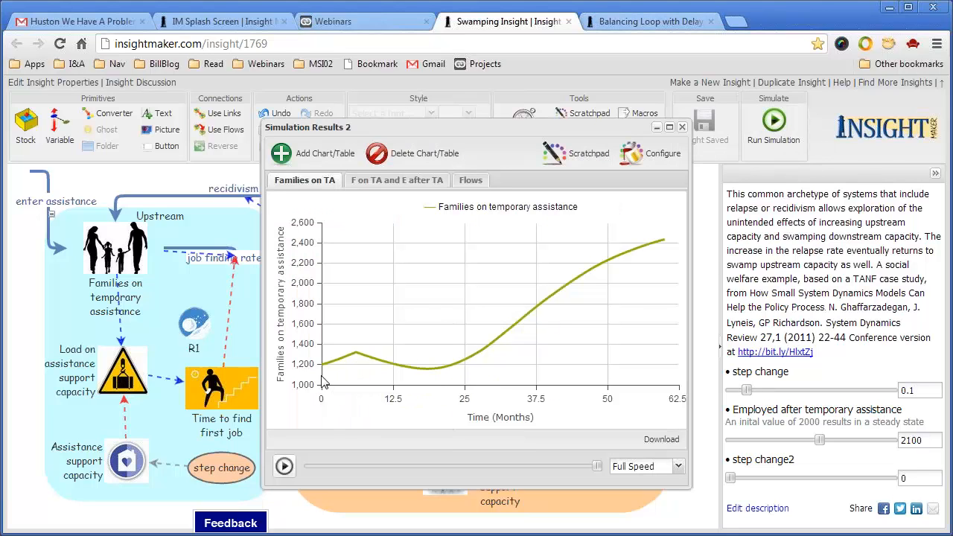
mouse_move(333, 372)
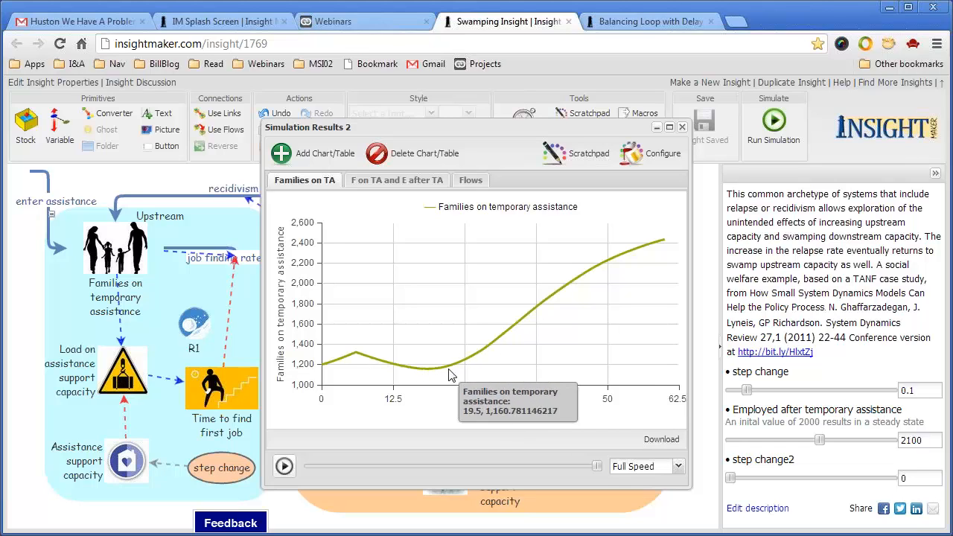
Set step change to 0.2 and run the simulation again
click(912, 388)
click(916, 389)
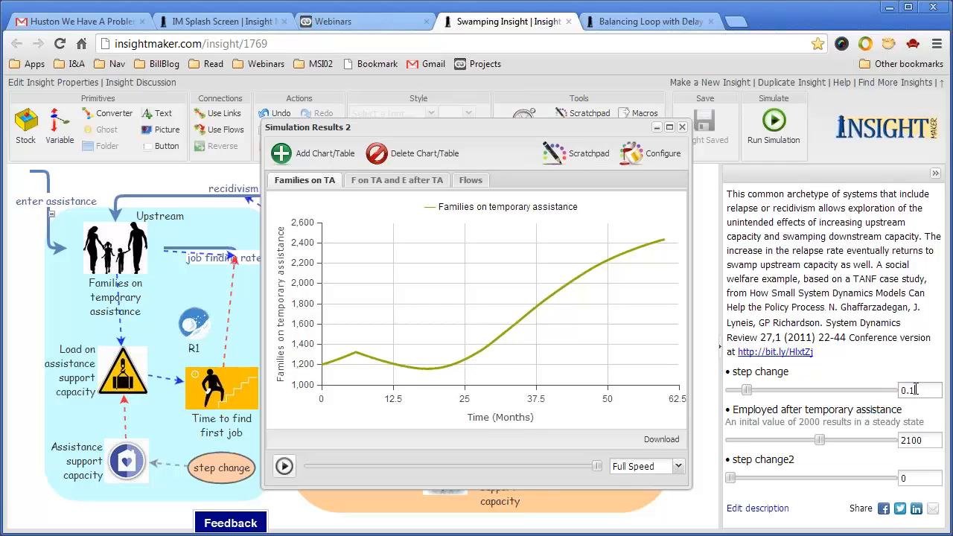
key(BackSpace)
text(2)
click(781, 128)
Move the two results windows apart and compare the low point and end of the Families on temporary assistance curves
drag(499, 127, 656, 132)
click(398, 131)
drag(399, 131, 241, 79)
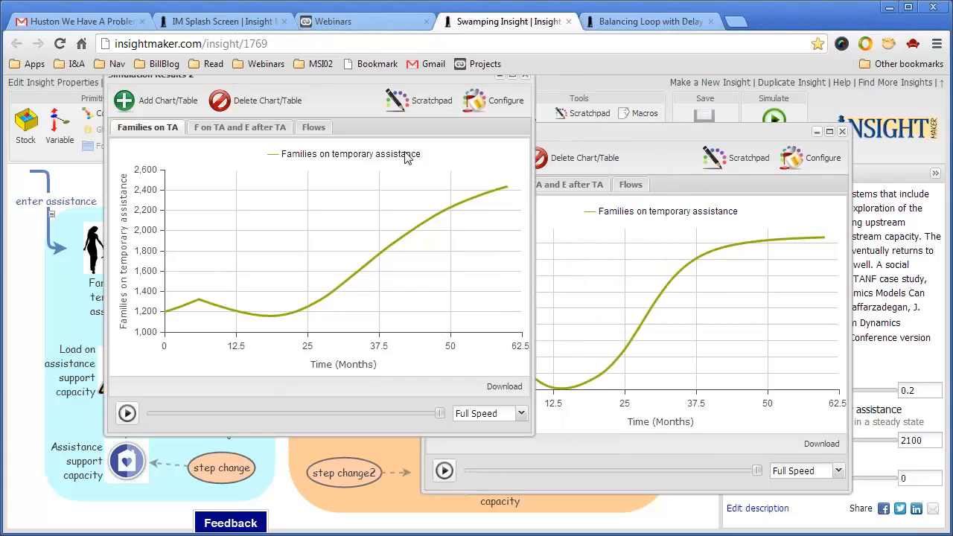
click(672, 159)
mouse_move(509, 374)
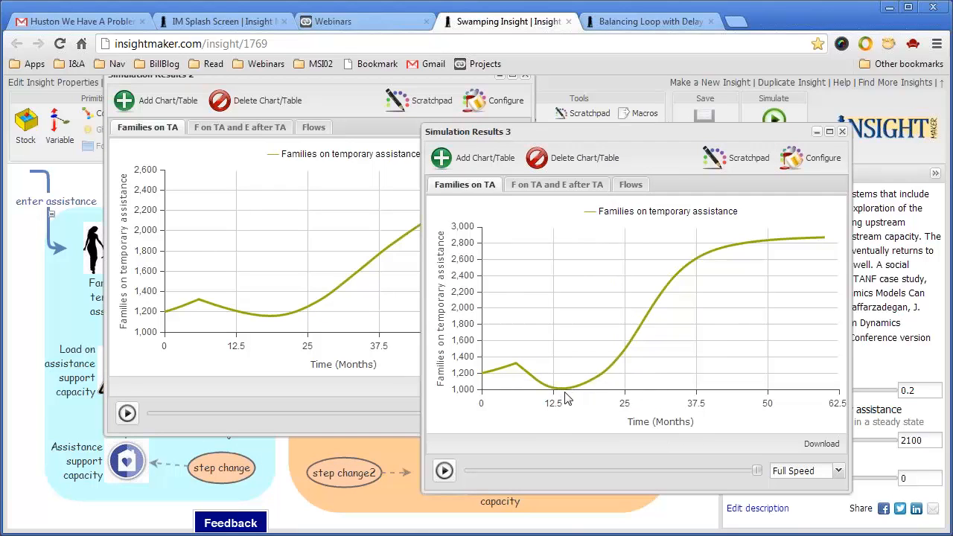
mouse_move(568, 395)
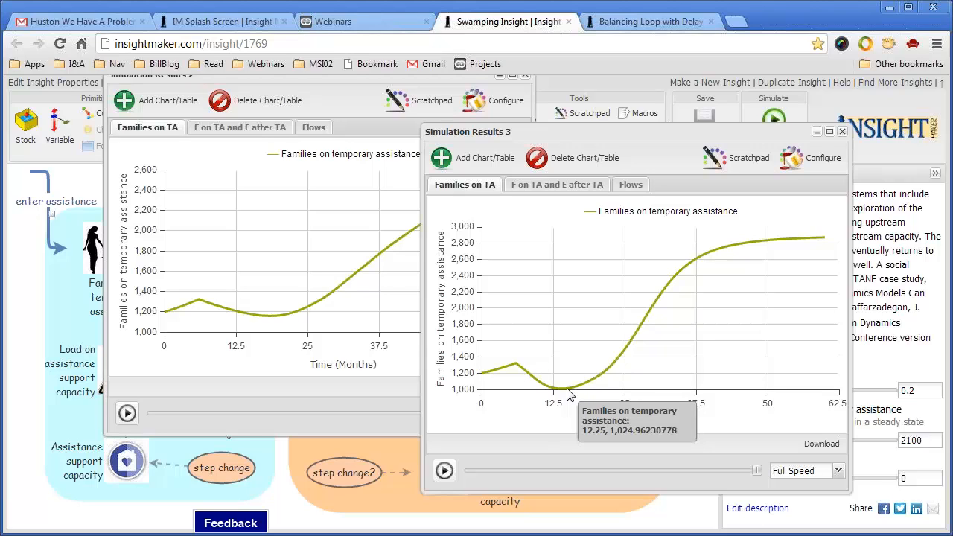
mouse_move(819, 243)
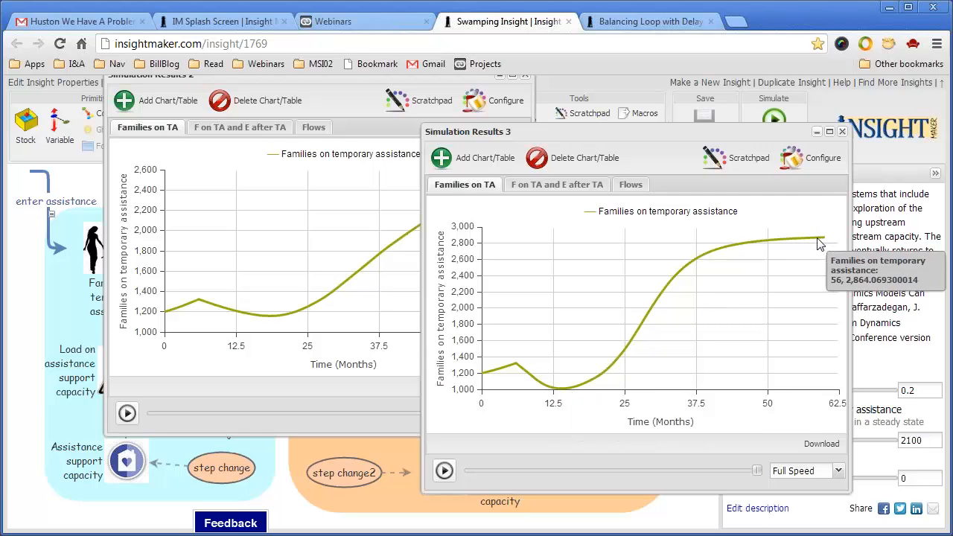
Close both simulation results windows of the step change comparison
click(842, 134)
drag(472, 83, 472, 92)
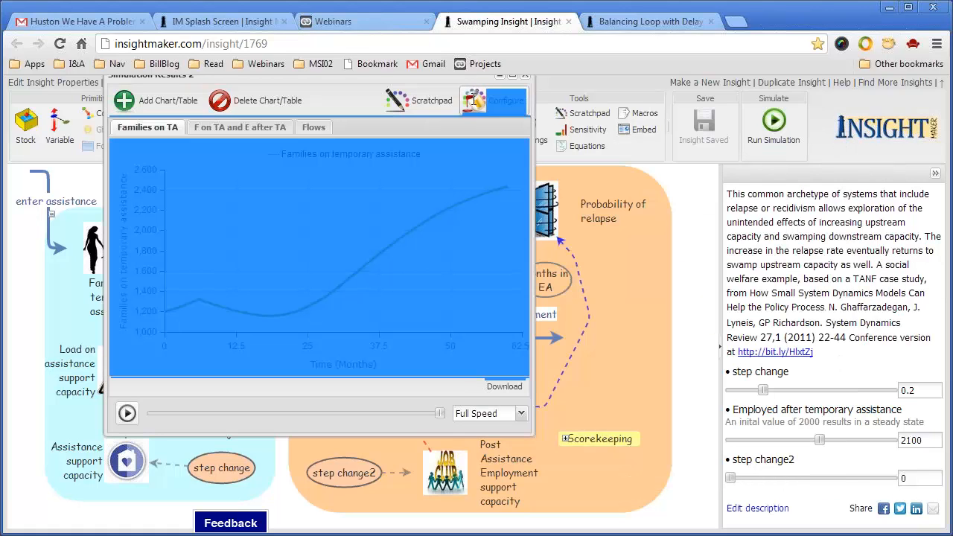
click(525, 75)
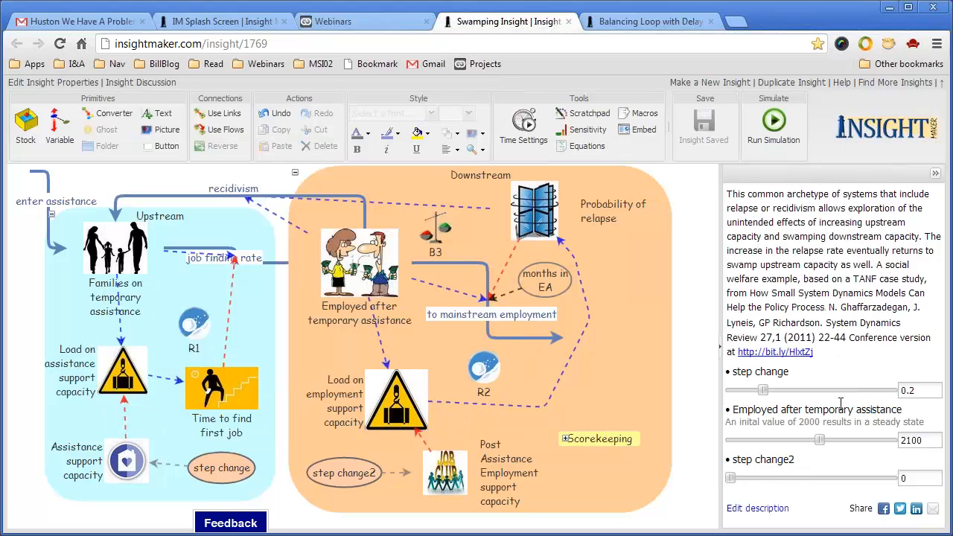
Set step change to 0.3, run the simulation, and close its results window after viewing the curve
double_click(907, 391)
click(920, 389)
key(BackSpace)
text(3)
click(774, 125)
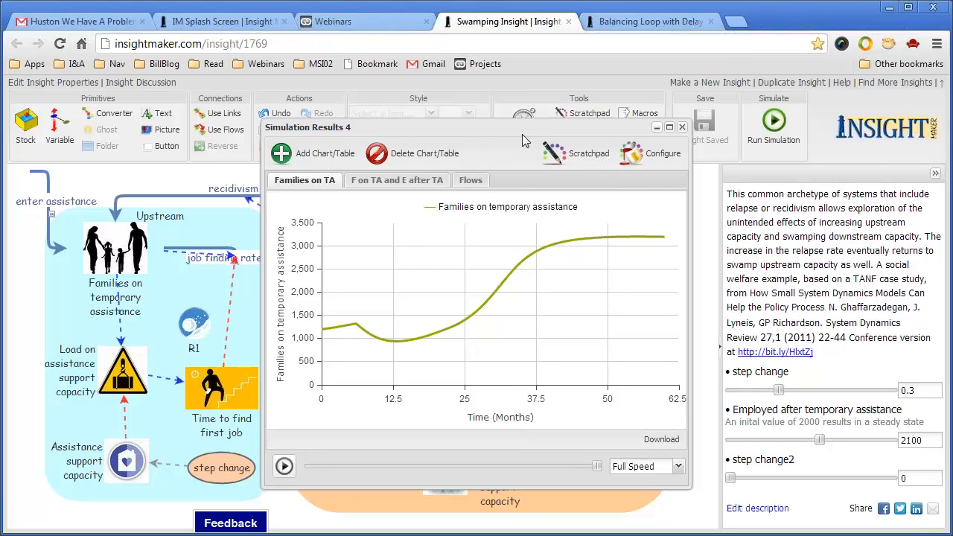
click(682, 128)
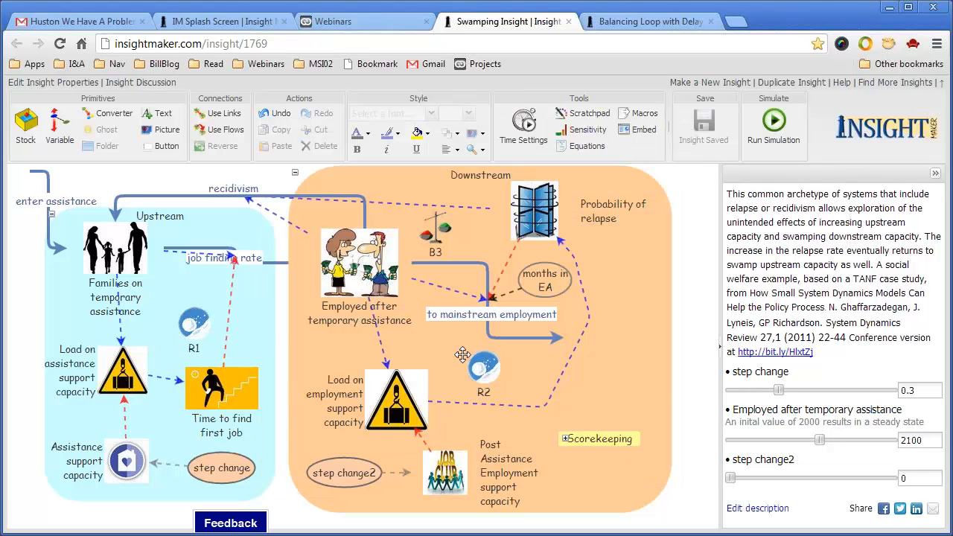
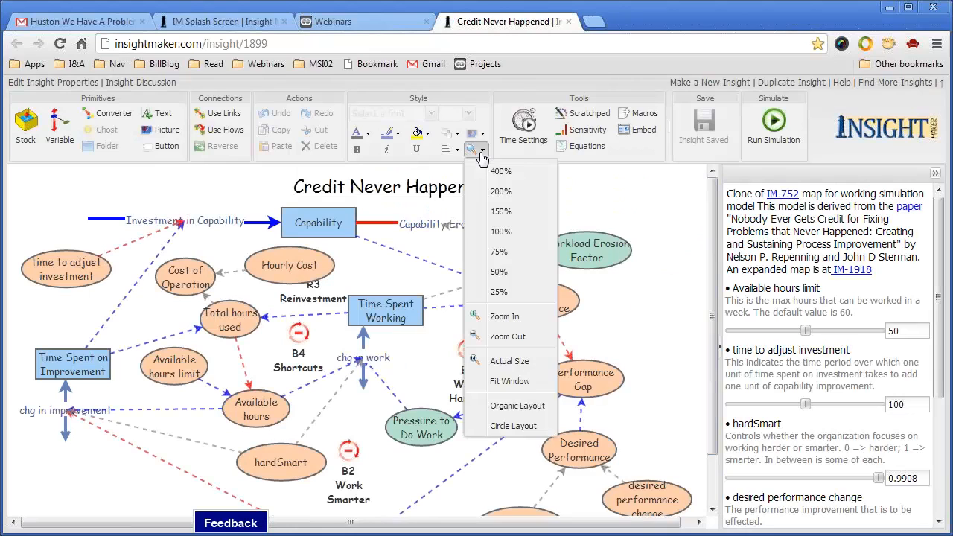
Fit the Credit Never Happened model to the window and examine Desired Performance, Actual Performance, and Performance Gap
click(506, 379)
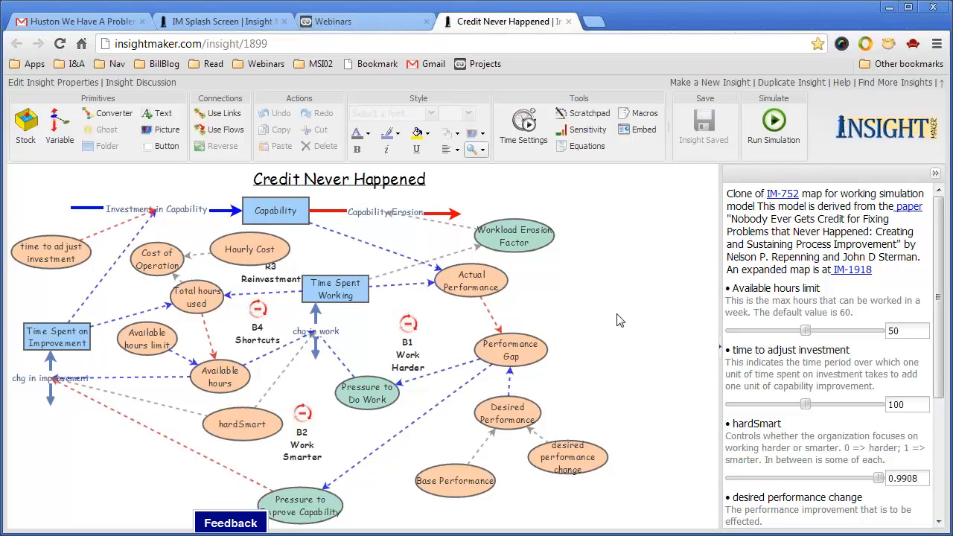
mouse_move(511, 412)
mouse_move(471, 269)
mouse_move(524, 355)
Set hardSmart to 0.5 and desired performance change to 0
drag(936, 338, 931, 428)
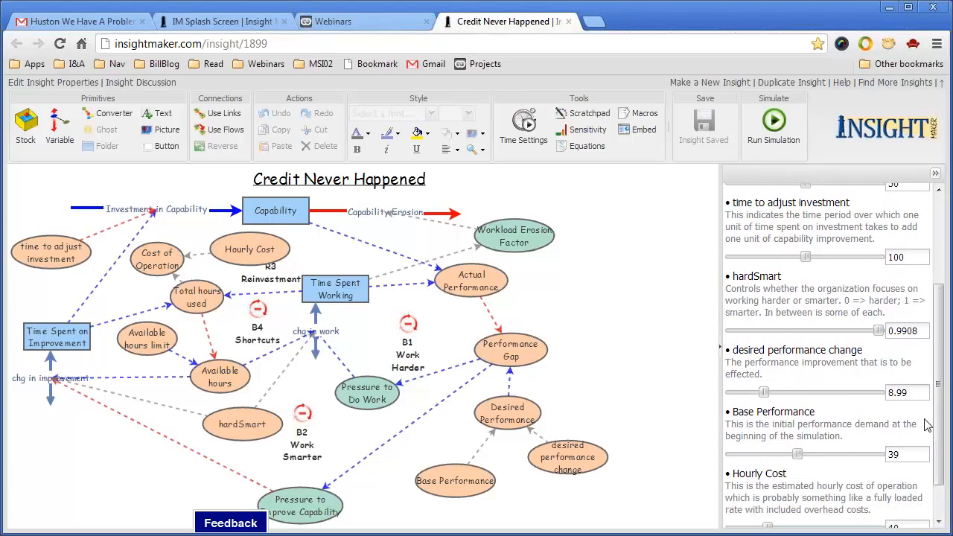
double_click(921, 330)
text(.5)
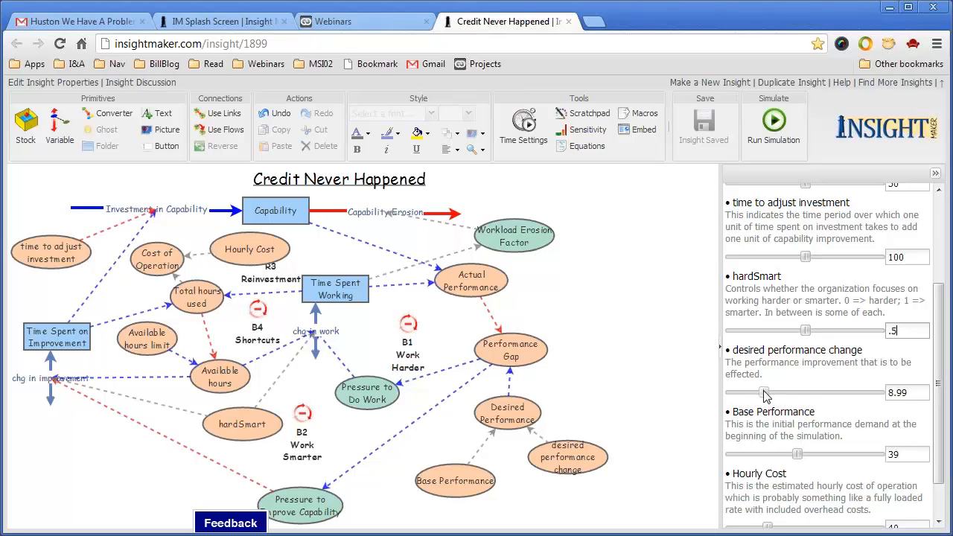
drag(766, 397, 731, 393)
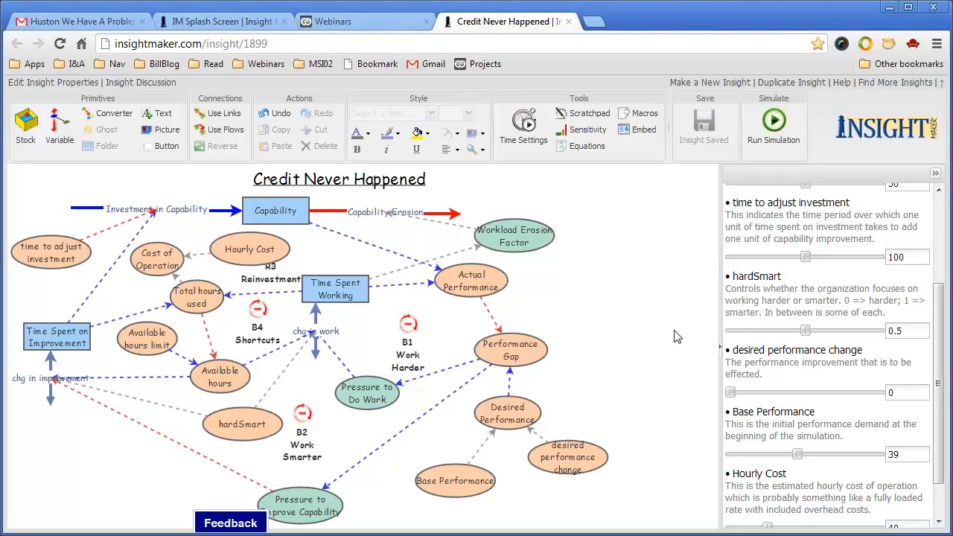
Run the baseline simulation, examine the Performance chart, and close the results window
drag(943, 389, 942, 439)
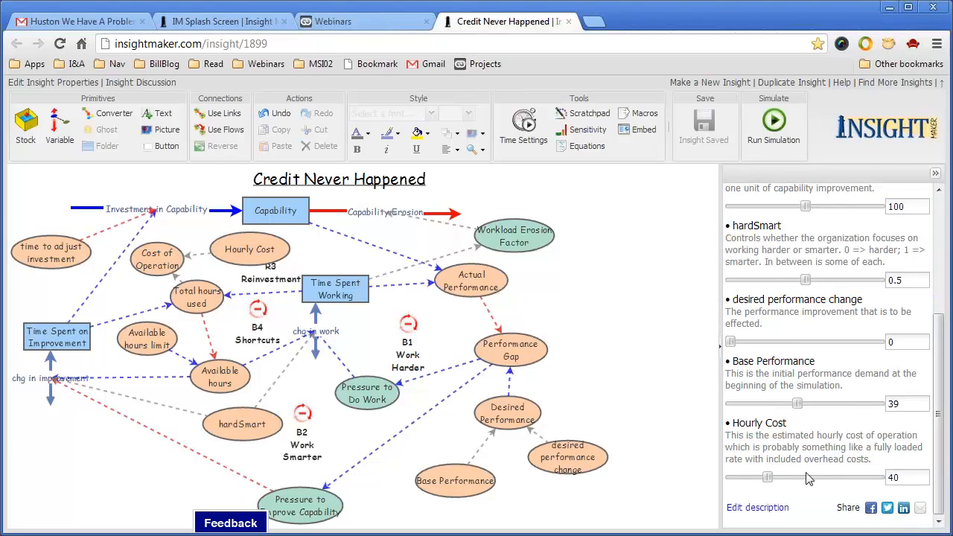
click(775, 127)
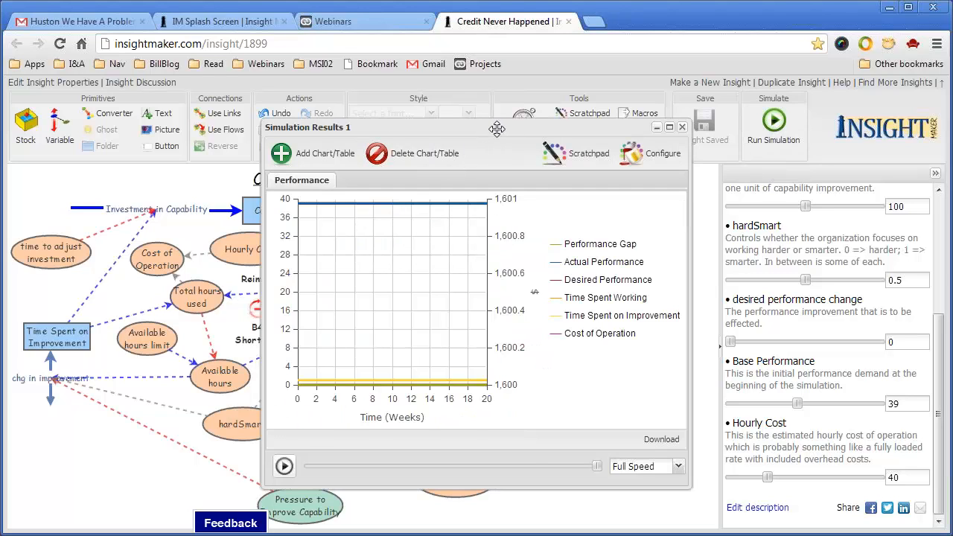
drag(498, 131, 485, 123)
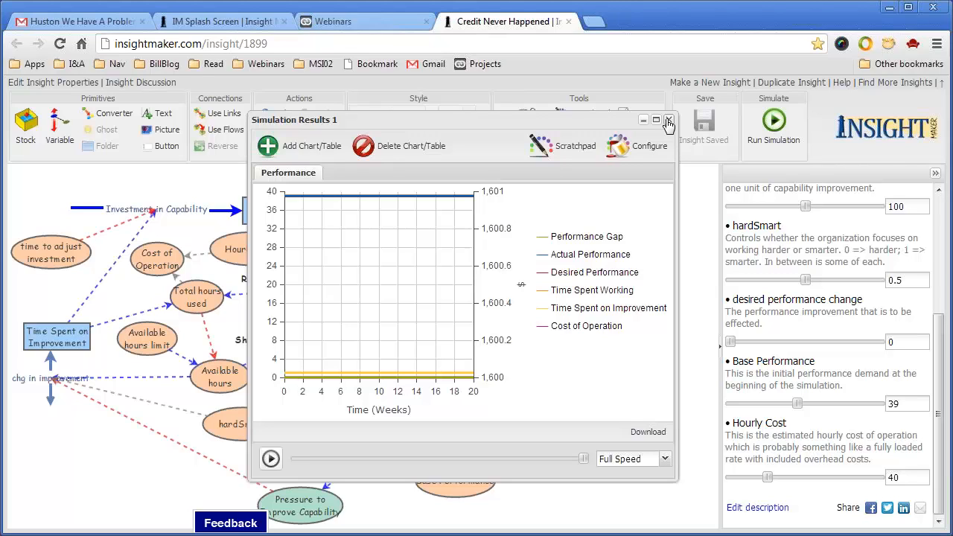
click(669, 121)
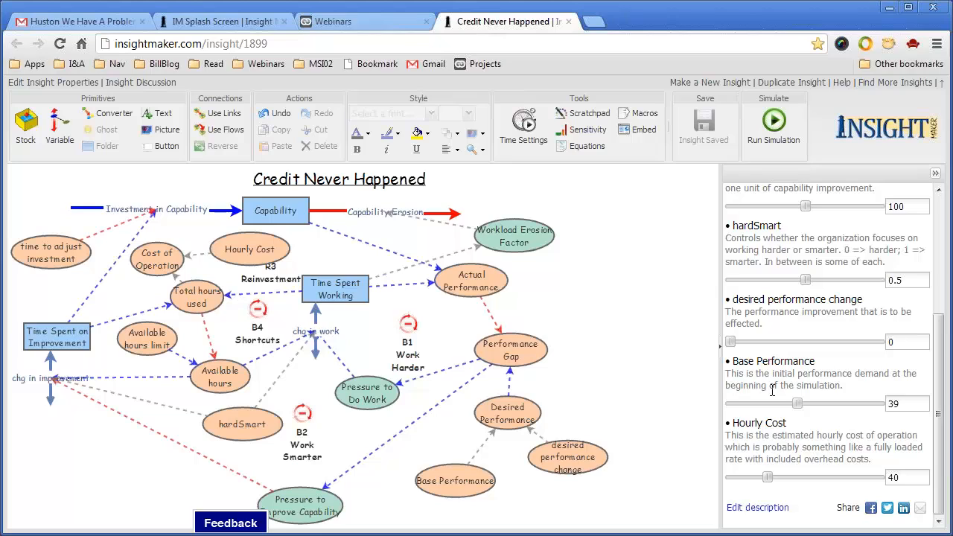
Set desired performance change to 5, run the simulation, and close its results after examining the chart
double_click(891, 345)
text(5)
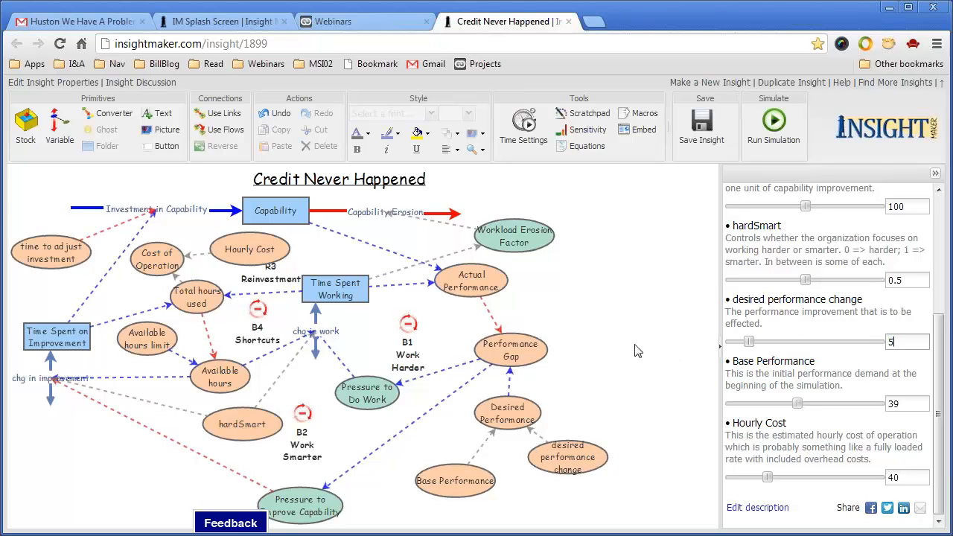
click(775, 123)
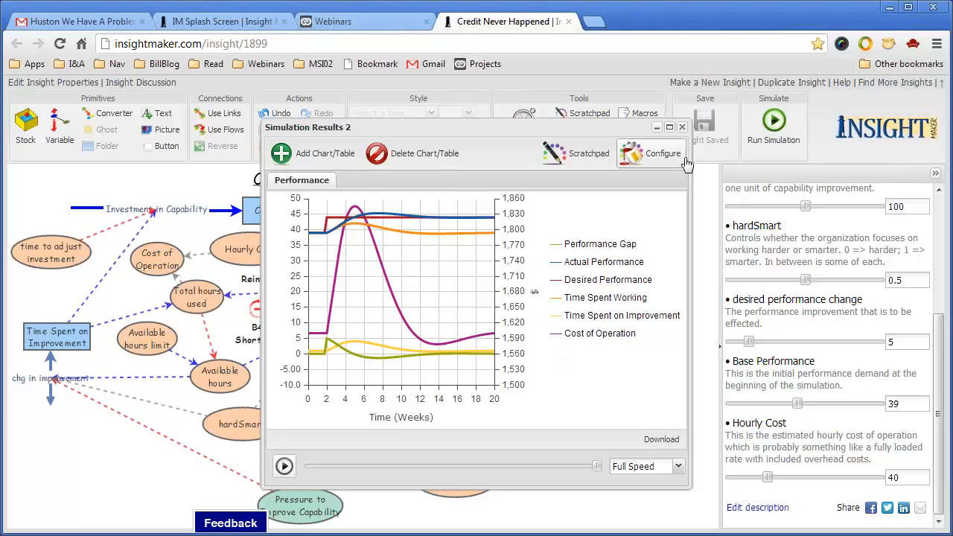
click(683, 127)
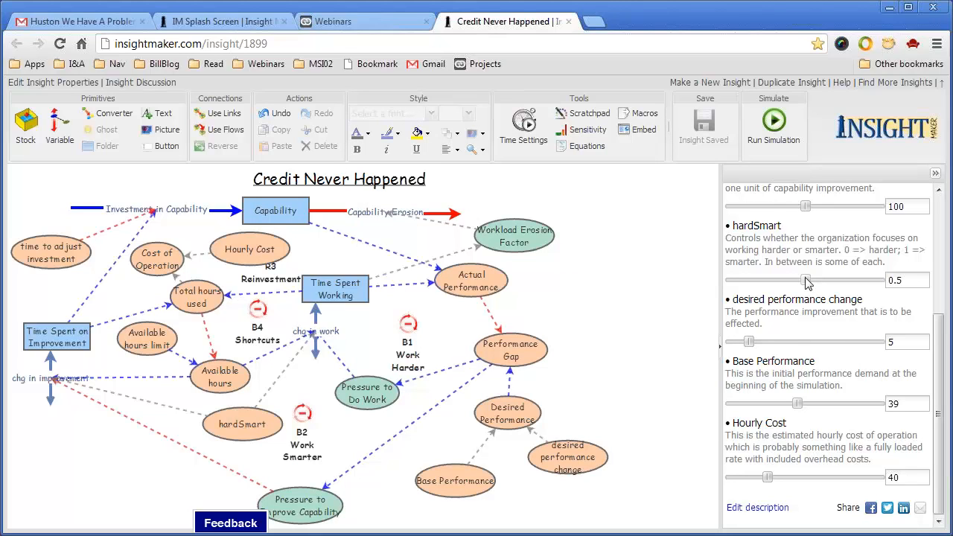
Set hardSmart to 0, run the simulation, and close its results after examining the chart
drag(807, 281, 720, 291)
click(780, 137)
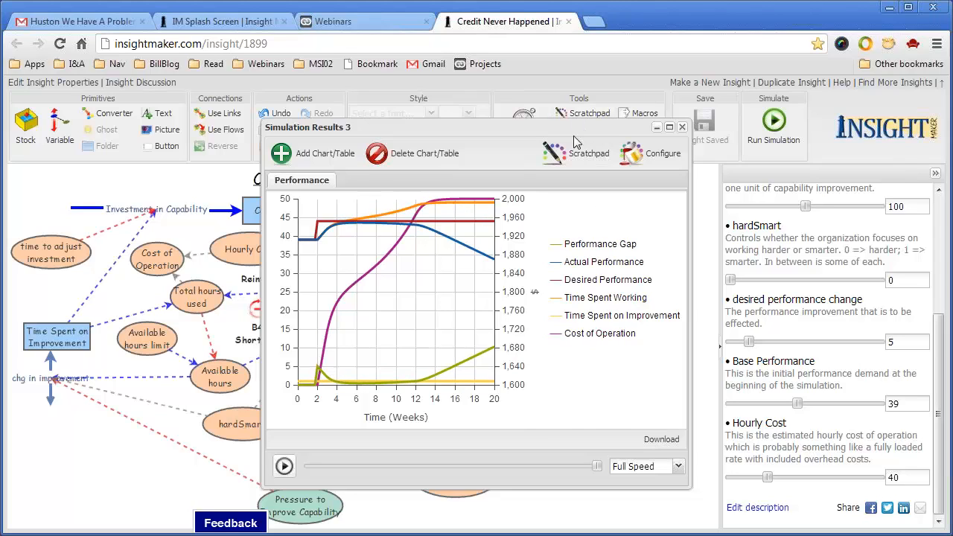
drag(577, 124, 544, 118)
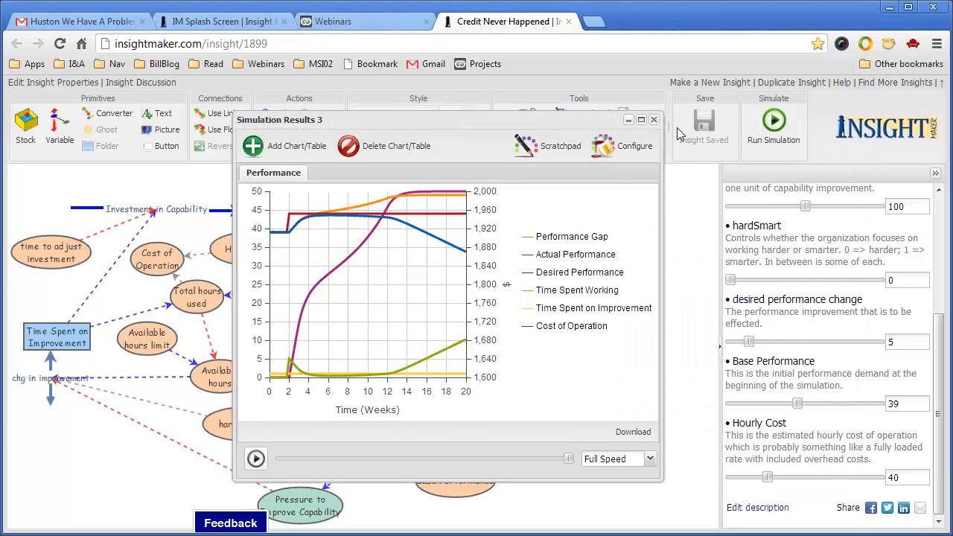
click(654, 119)
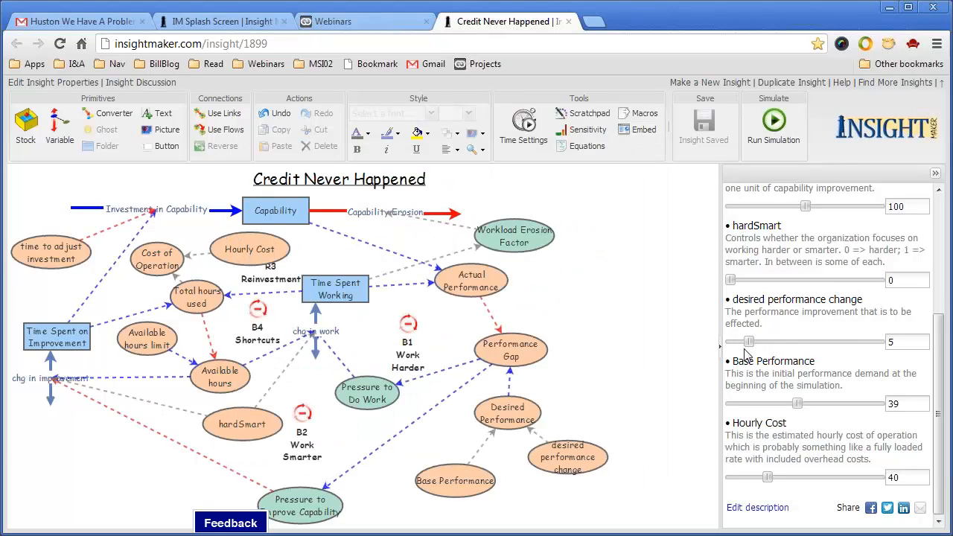
Set hardSmart to 0.75 and run the simulation, closing its results after examining the Performance chart
drag(731, 281, 924, 279)
click(896, 280)
click(898, 280)
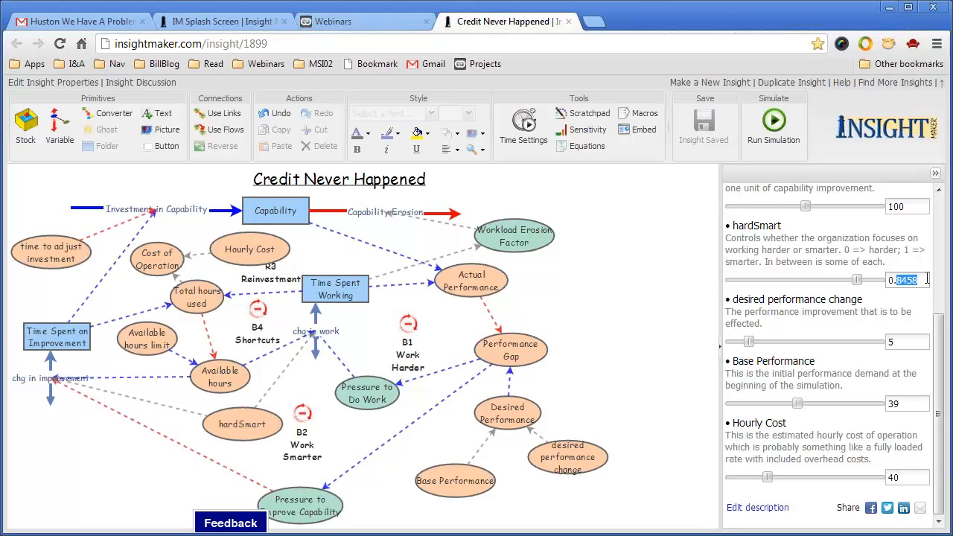
text(75)
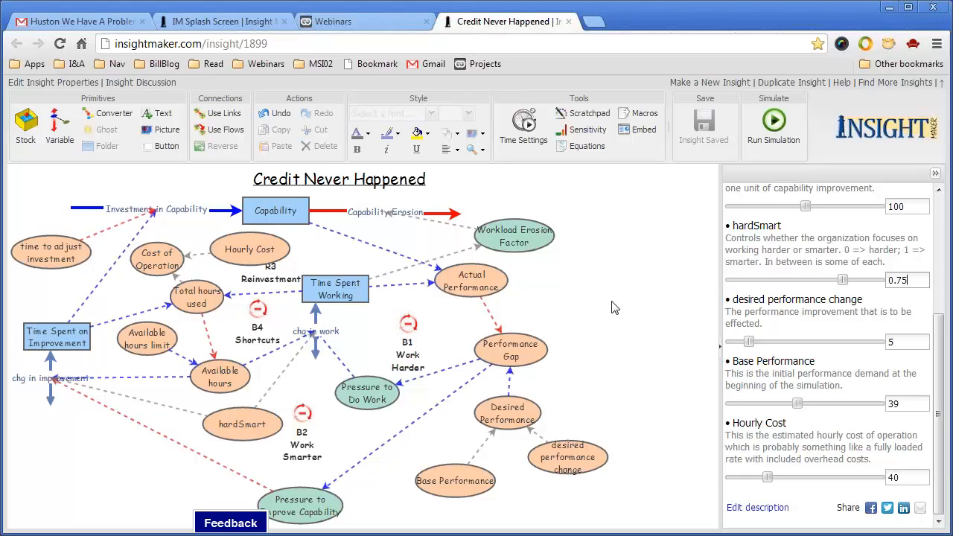
click(772, 128)
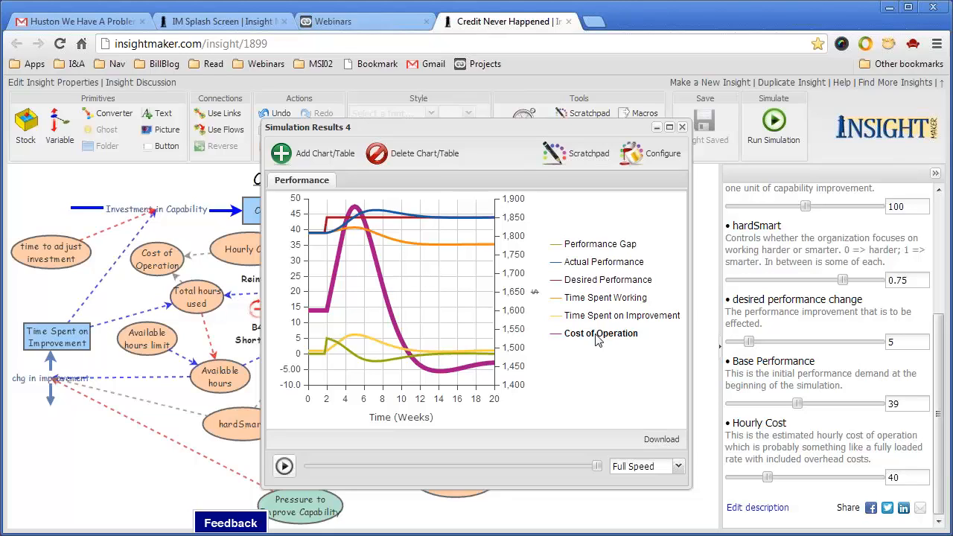
click(683, 128)
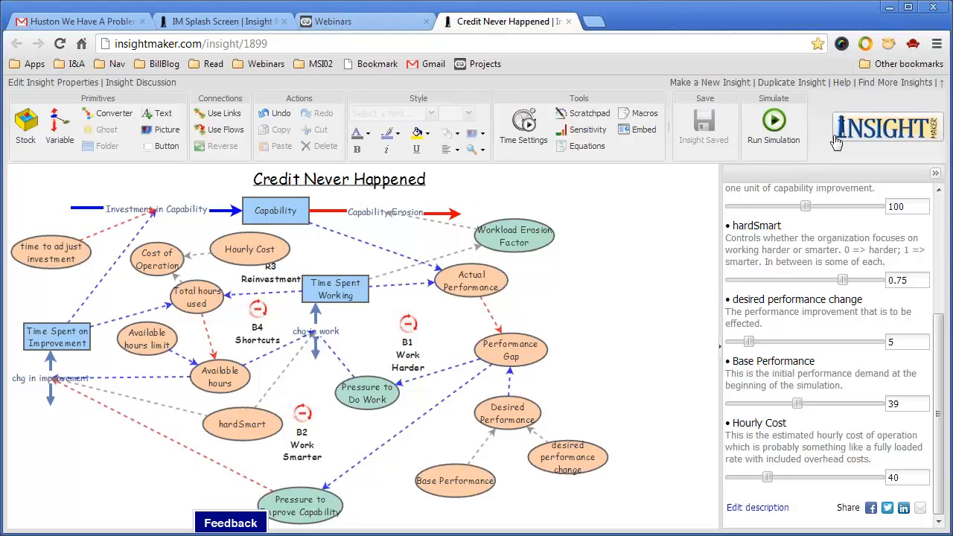
Go to the Insight Maker home page and open the stuff demo insight from My Insights
click(866, 137)
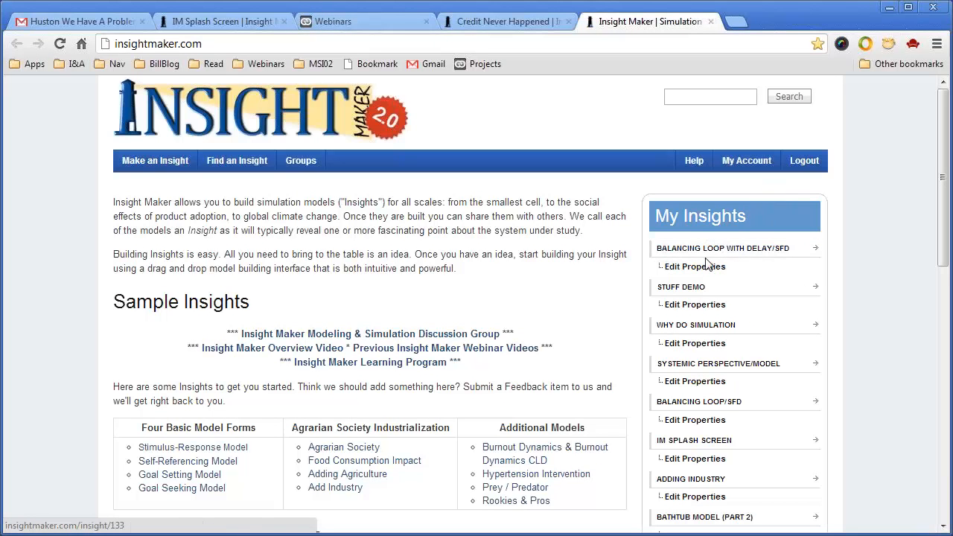
click(692, 288)
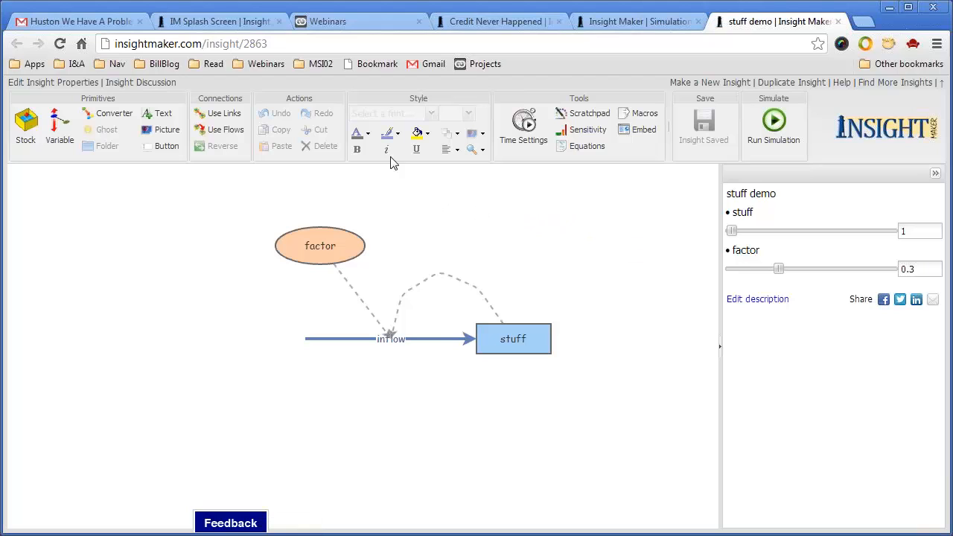
Return to the Webinars map and open the Stimulus Response Model listed under the Converter feature
click(337, 22)
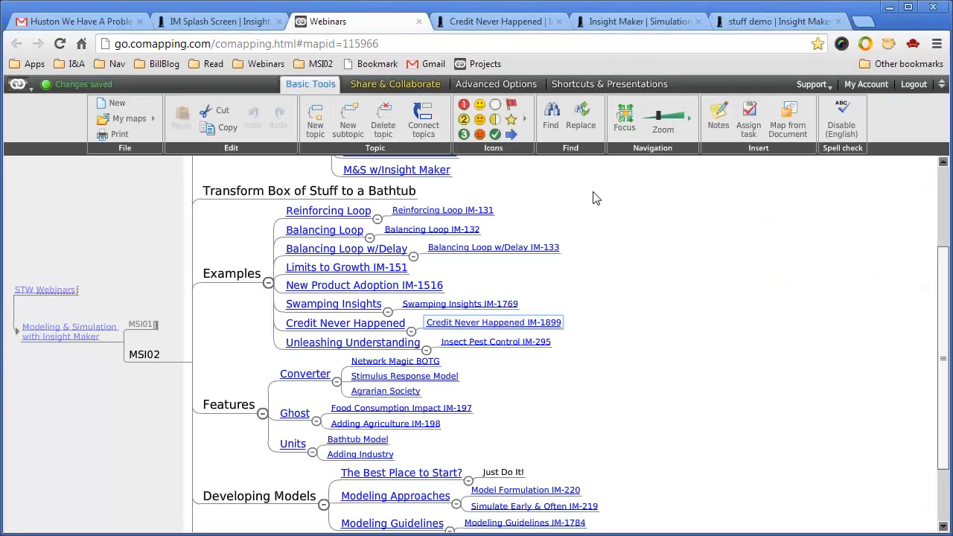
scroll(630, 232, down, 2)
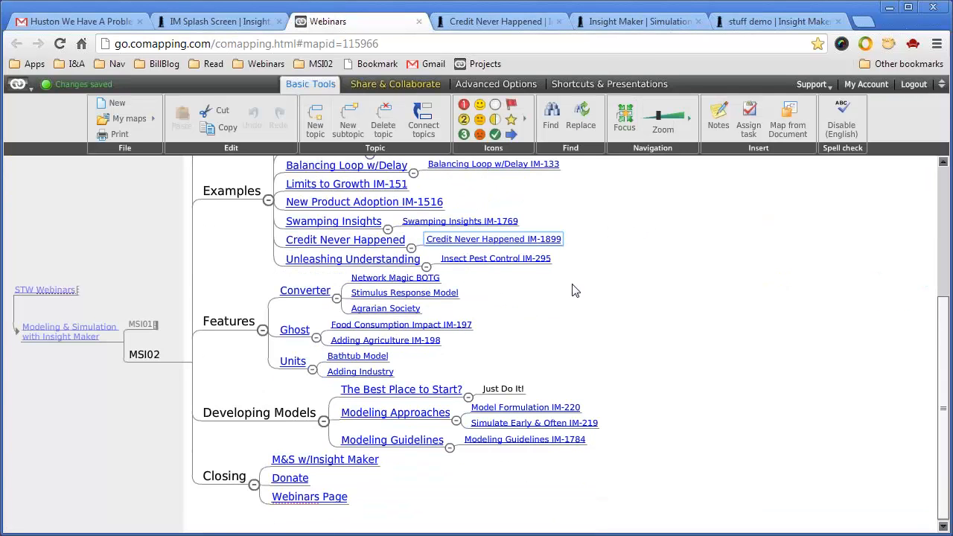
click(393, 295)
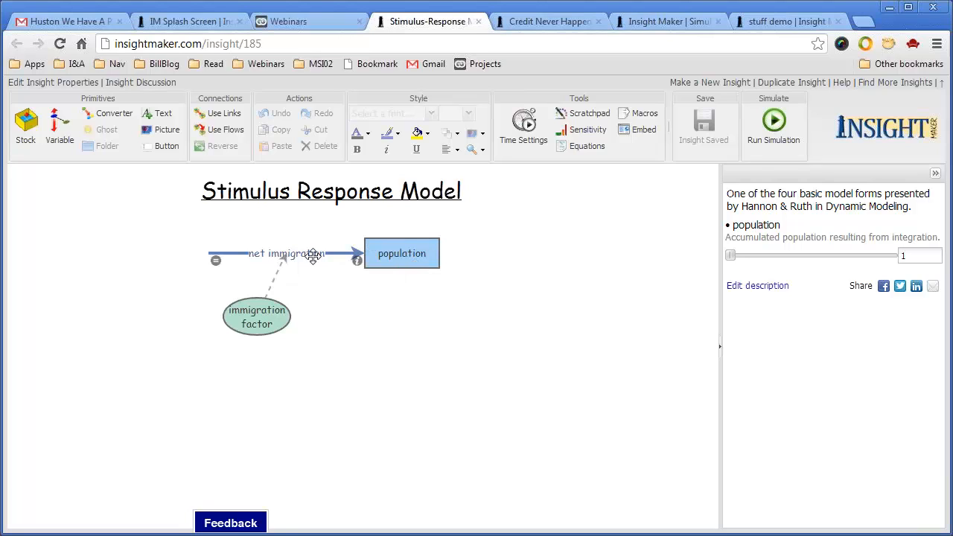
Inspect the net immigration equation and examine the immigration factor converter's graph and full table of data points
click(214, 262)
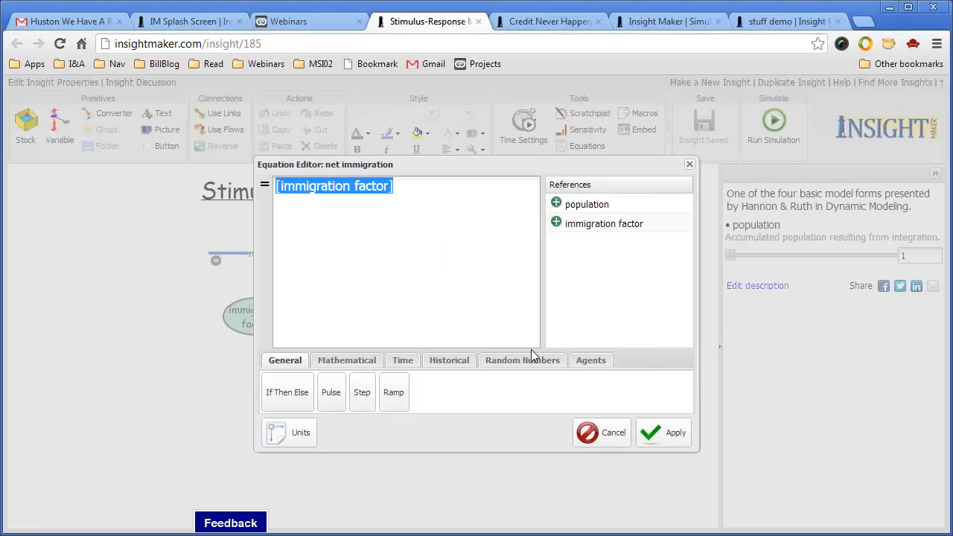
click(606, 434)
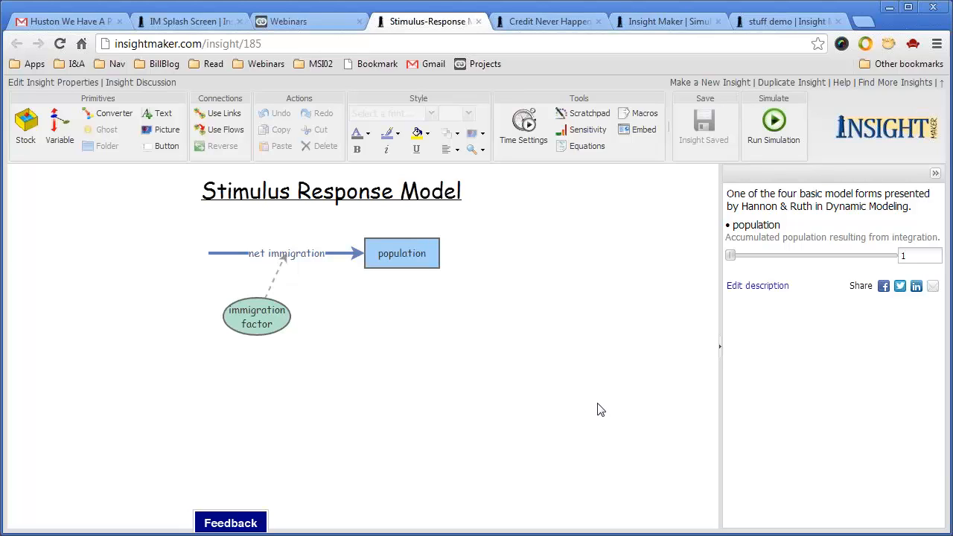
double_click(231, 307)
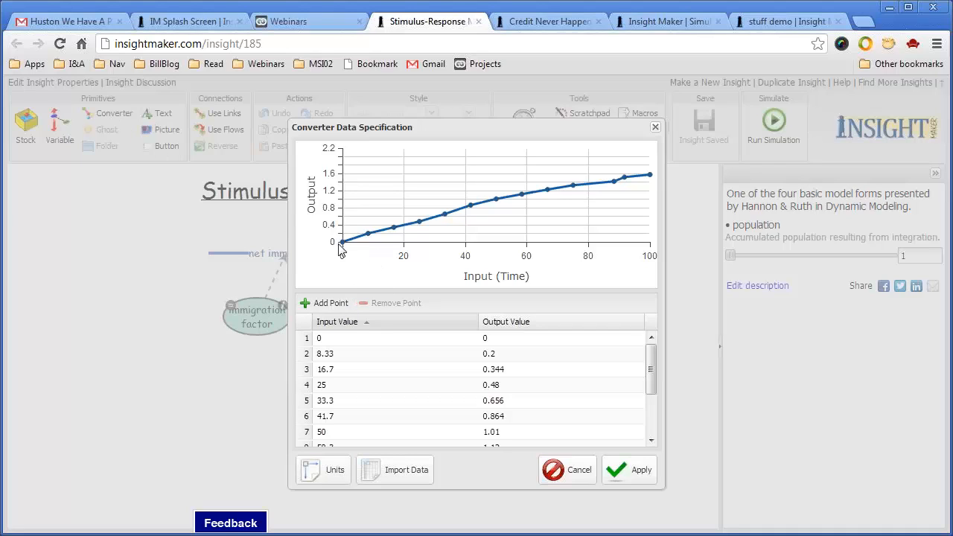
mouse_move(363, 246)
drag(649, 372, 652, 341)
drag(653, 373, 652, 406)
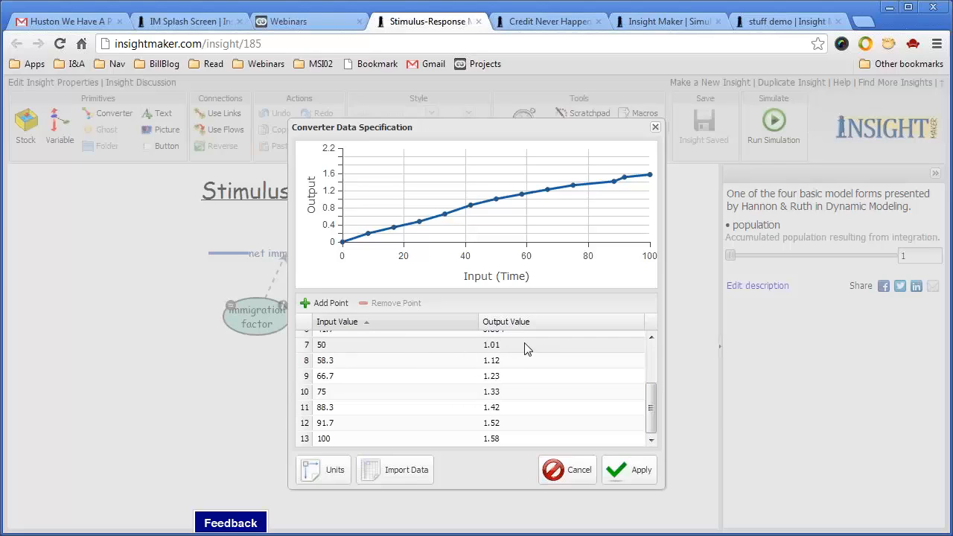
drag(652, 412, 655, 357)
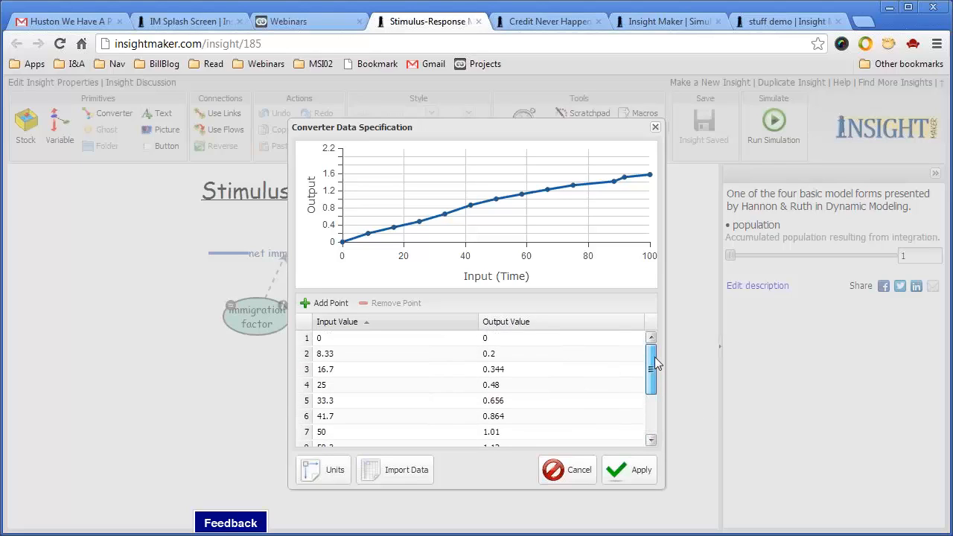
mouse_move(639, 182)
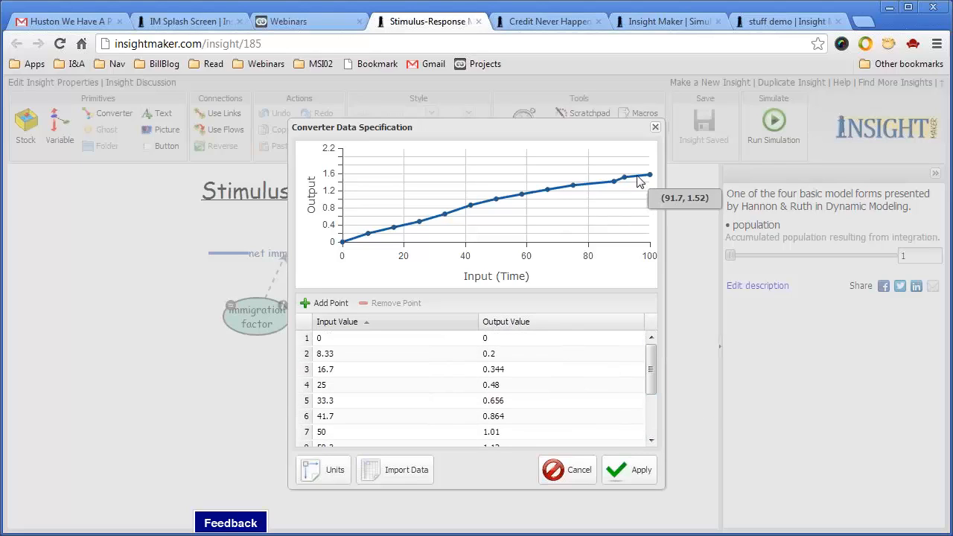
click(655, 128)
Run the Stimulus Response simulation and examine its Population and Immigration Factor charts before closing the results
click(774, 123)
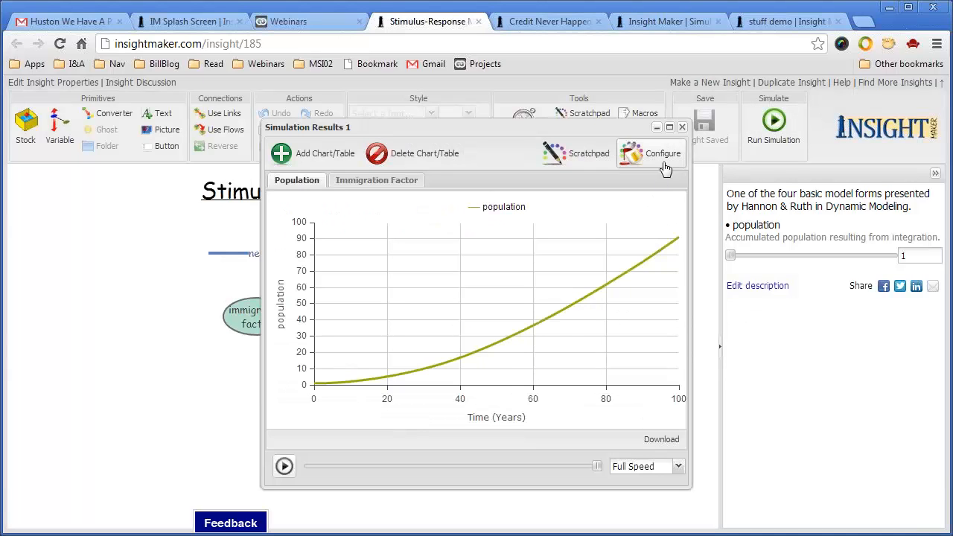
click(391, 181)
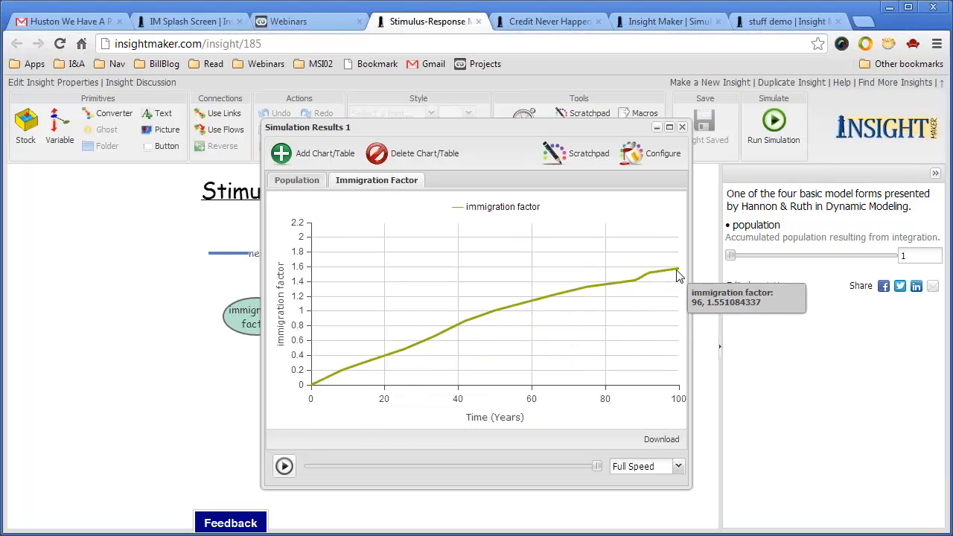
click(683, 128)
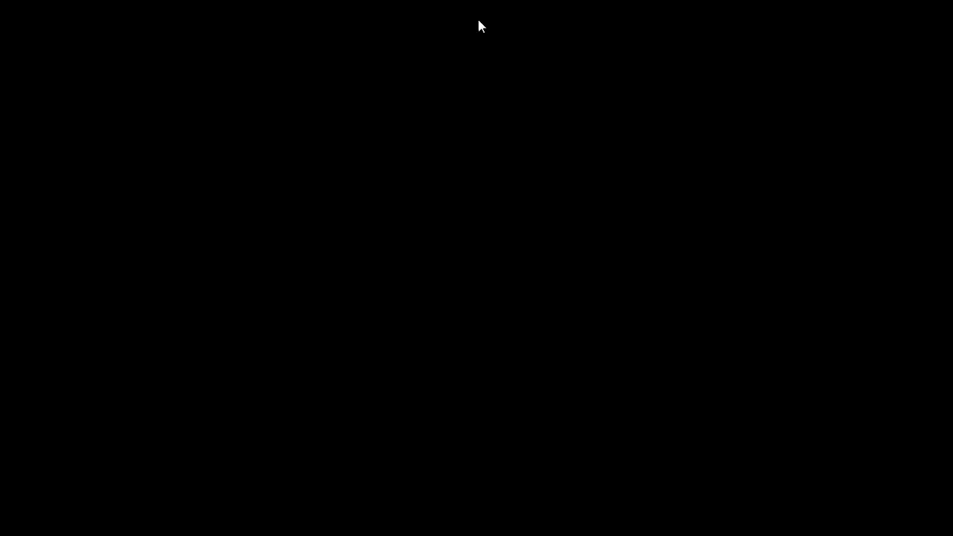
Close the finished model pages and the Insight Maker home page, keeping the Webinars map and stuff demo open
click(478, 21)
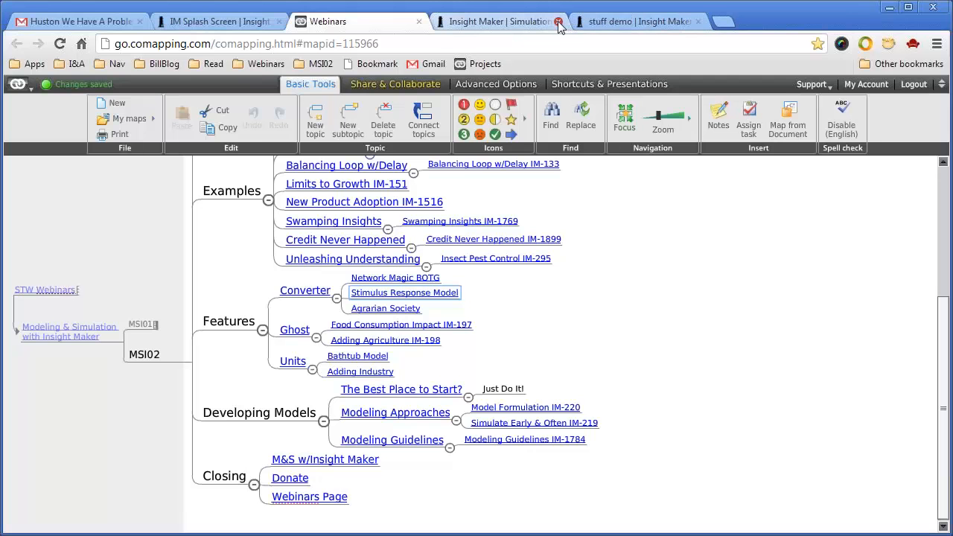
click(559, 22)
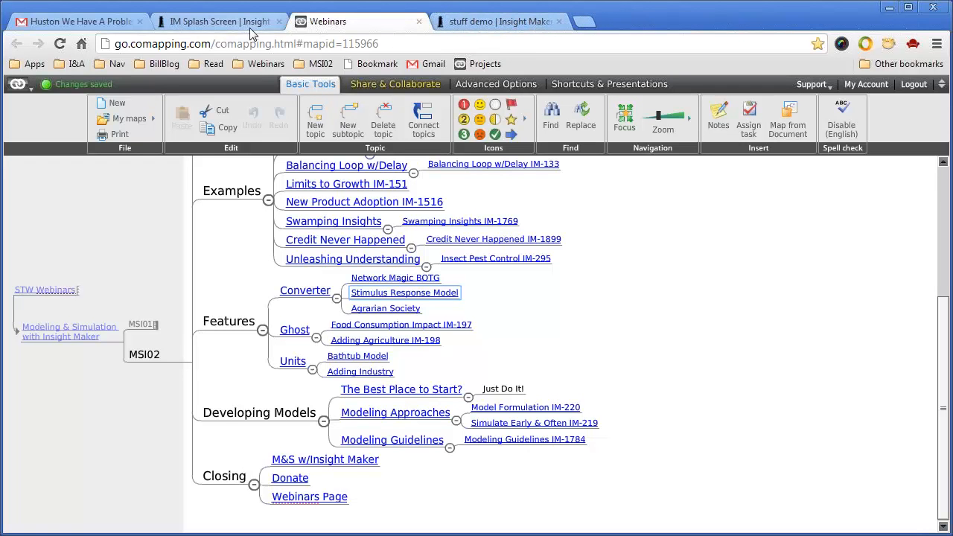
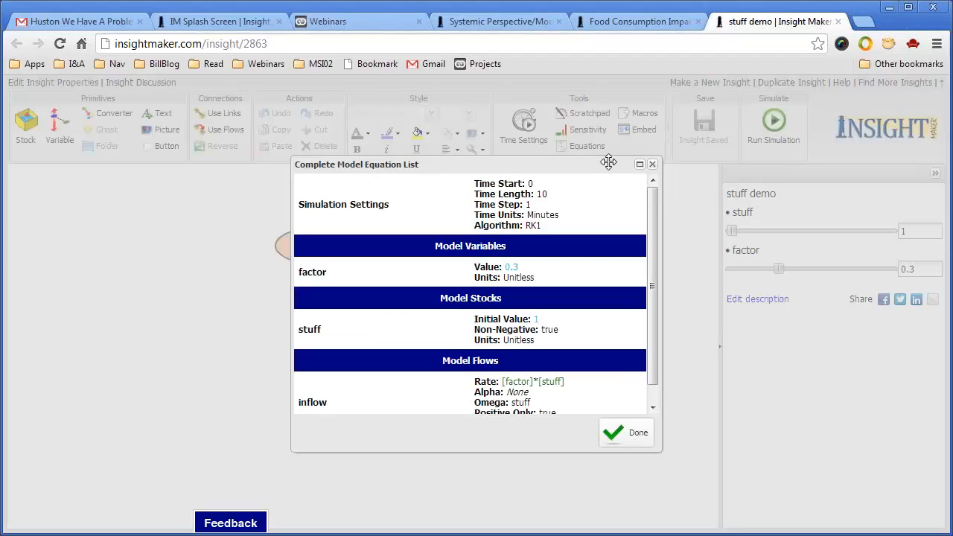
Review the stuff demo's complete equation list and run its simulation to examine the default chart
mouse_move(655, 262)
mouse_down()
mouse_move(650, 316)
mouse_move(657, 245)
mouse_up()
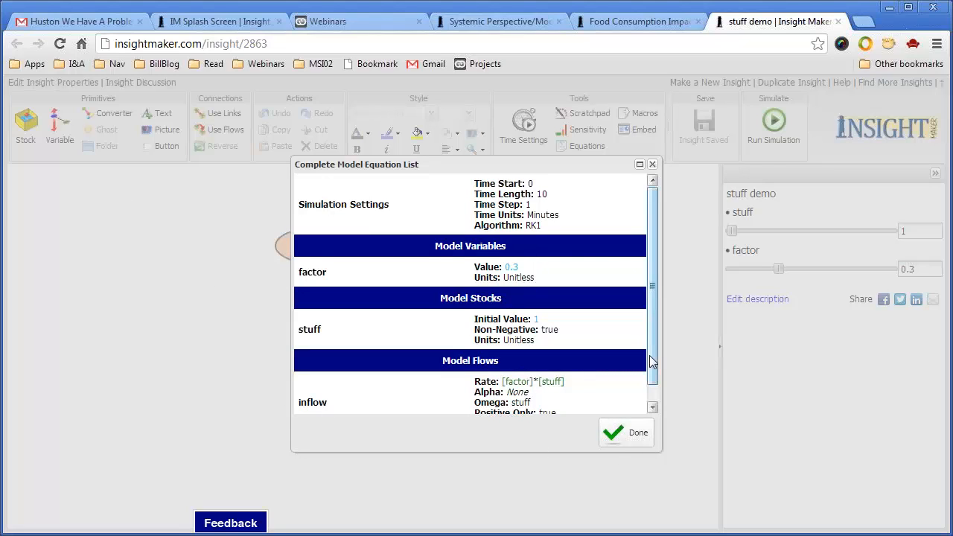
drag(650, 356, 652, 380)
click(640, 434)
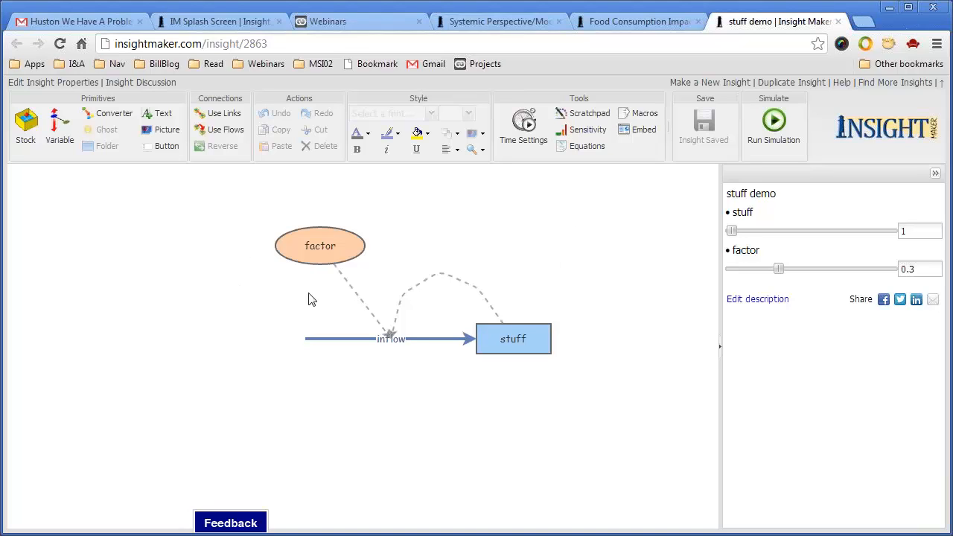
click(779, 125)
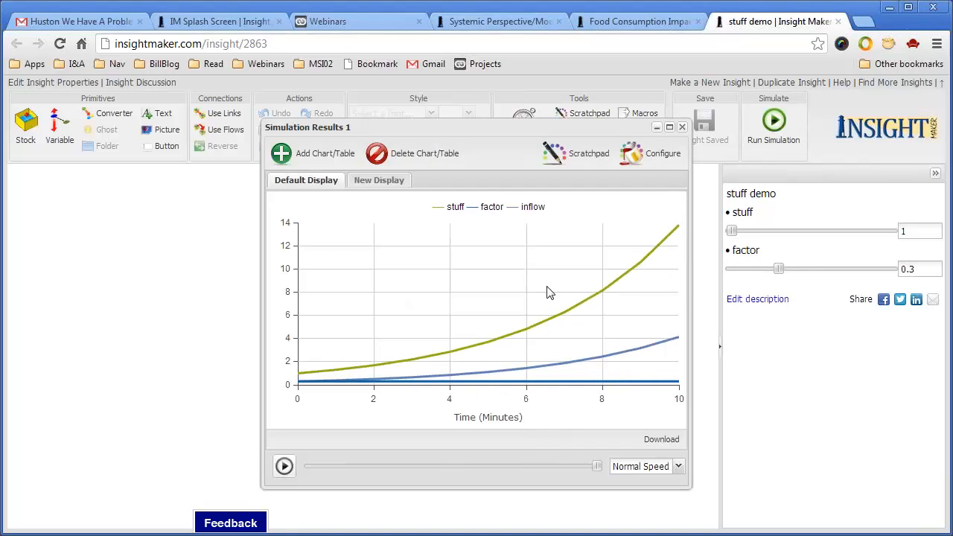
click(682, 128)
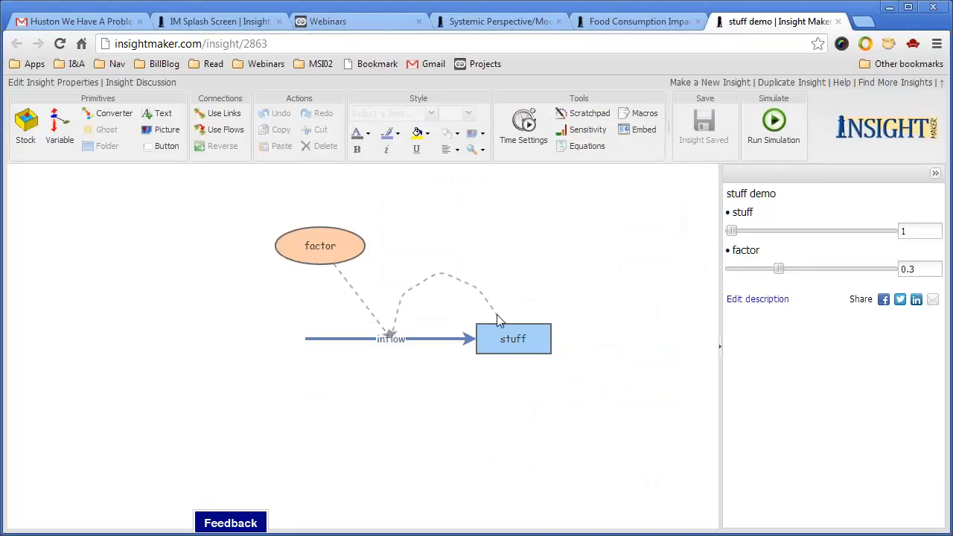
click(355, 253)
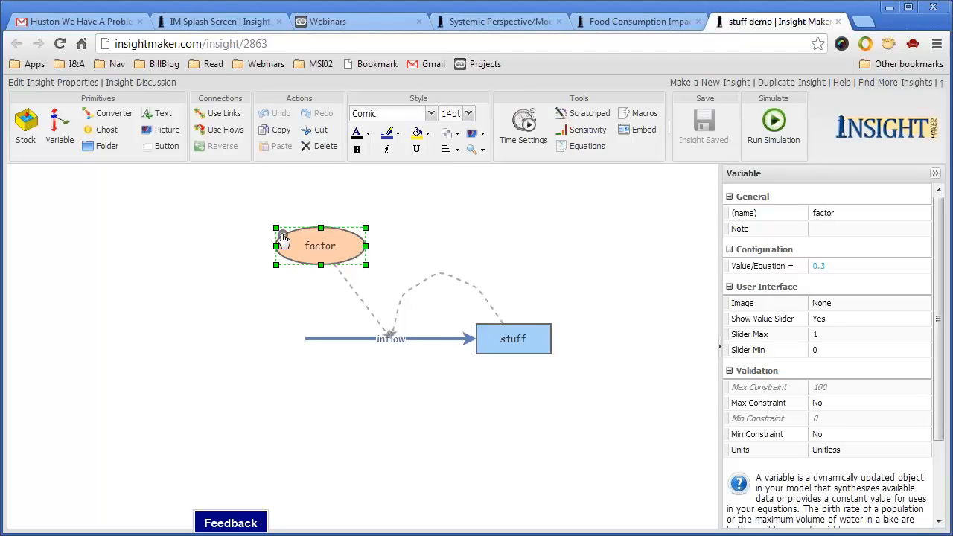
double_click(283, 237)
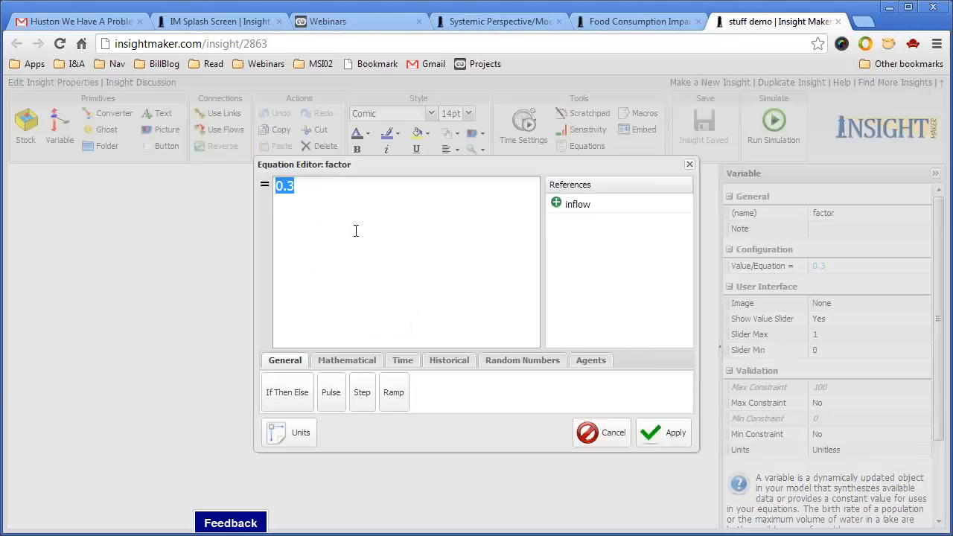
click(609, 435)
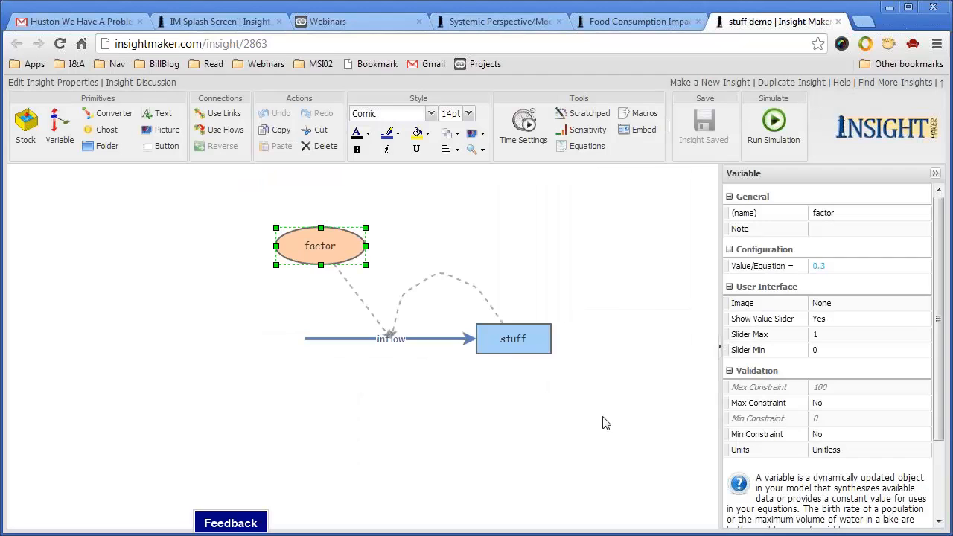
Turn off the value slider for the factor variable by setting Show Value Slider to No
click(637, 267)
click(300, 232)
click(922, 319)
click(924, 319)
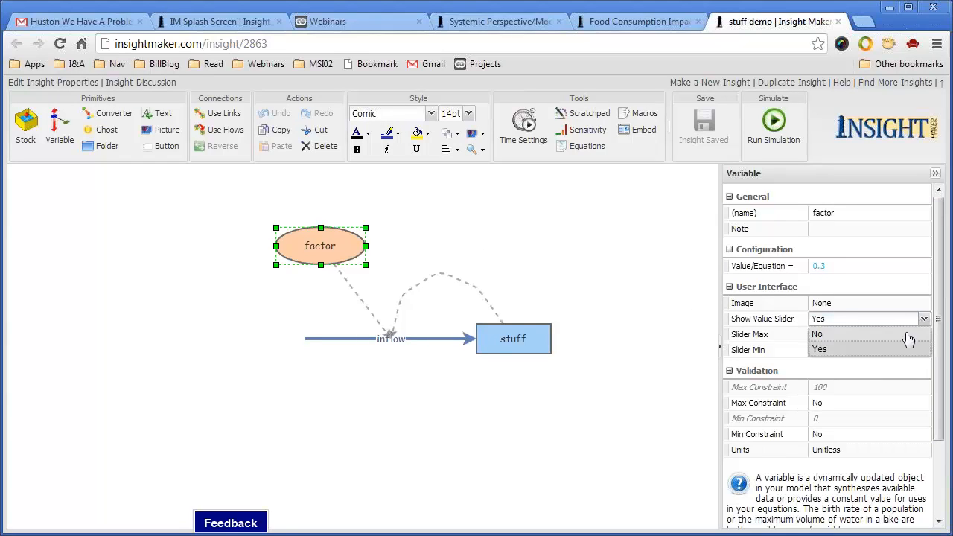
click(907, 336)
click(477, 230)
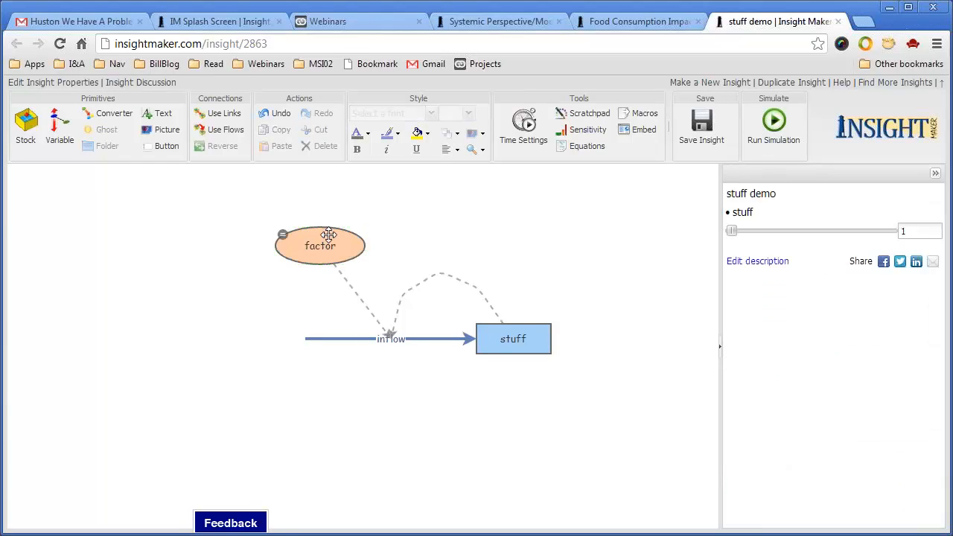
Replace the factor variable's equation with a uniform random distribution, Rand(.2, .3), and apply it
double_click(283, 233)
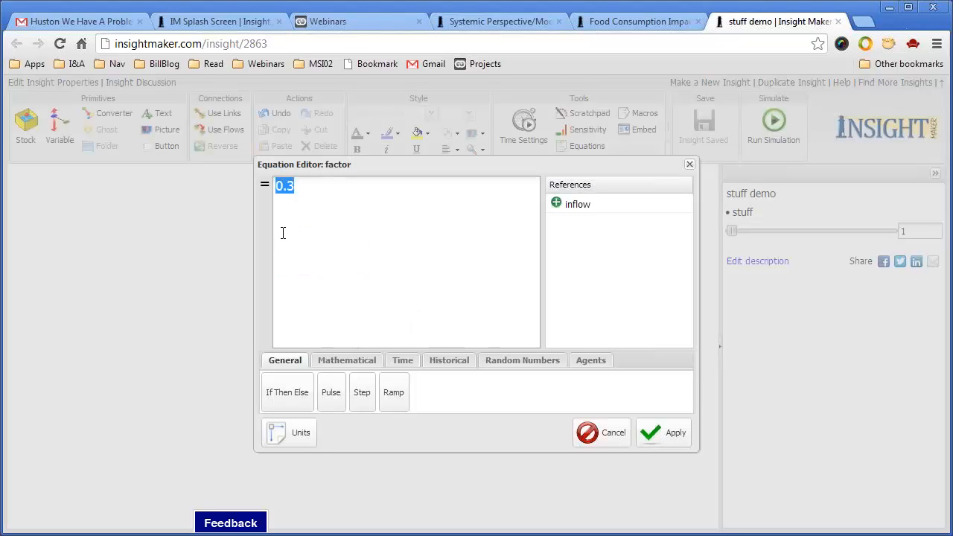
click(307, 190)
drag(307, 190, 276, 194)
click(517, 366)
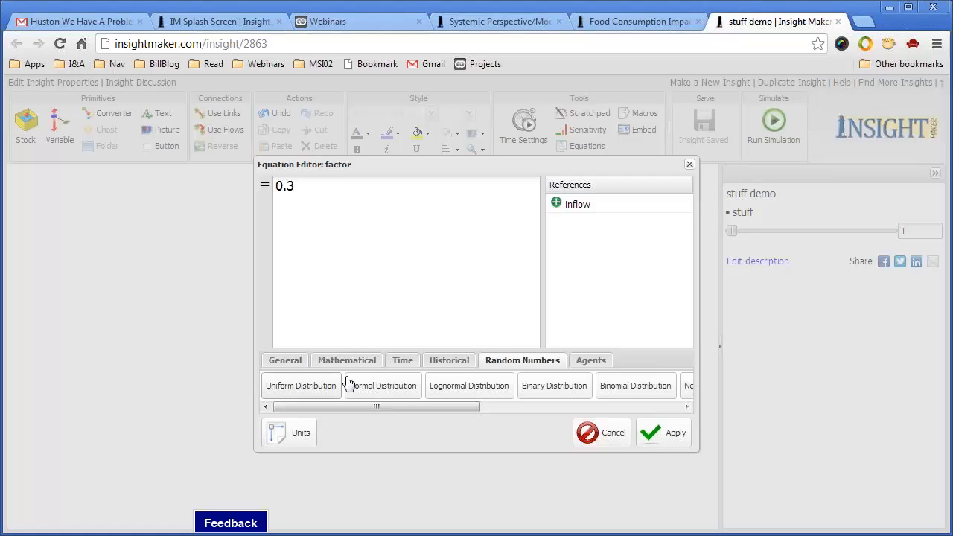
click(305, 387)
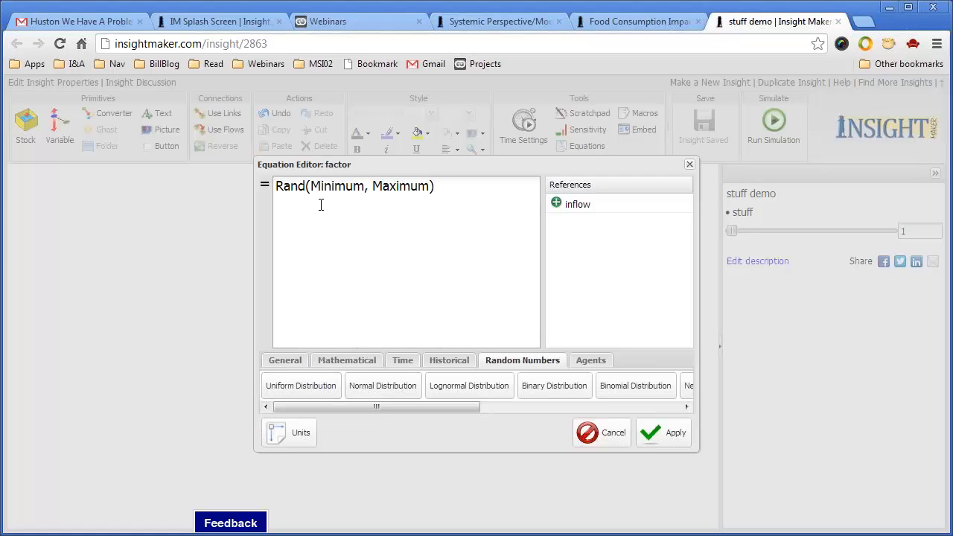
drag(311, 188, 365, 188)
text(.)
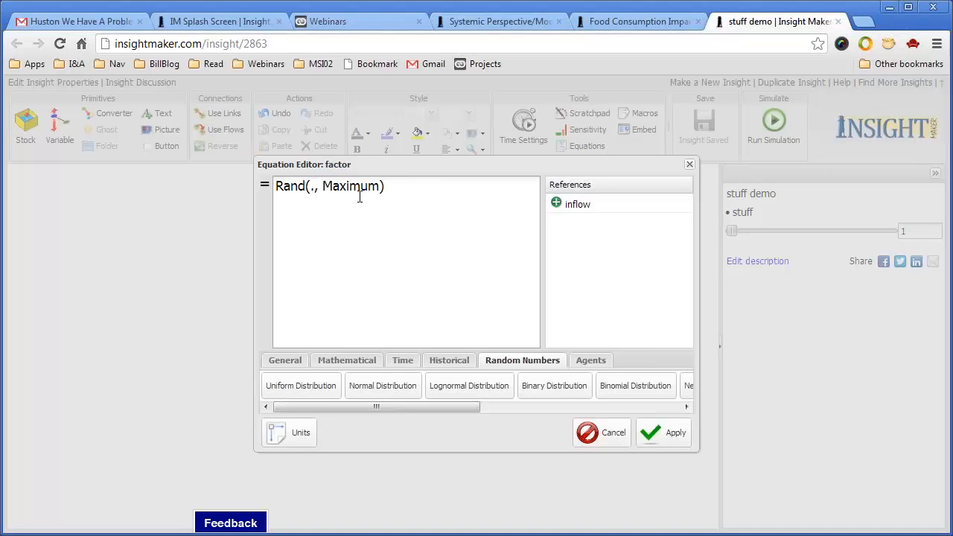
text(2)
drag(333, 186, 387, 195)
text(.3)
click(673, 433)
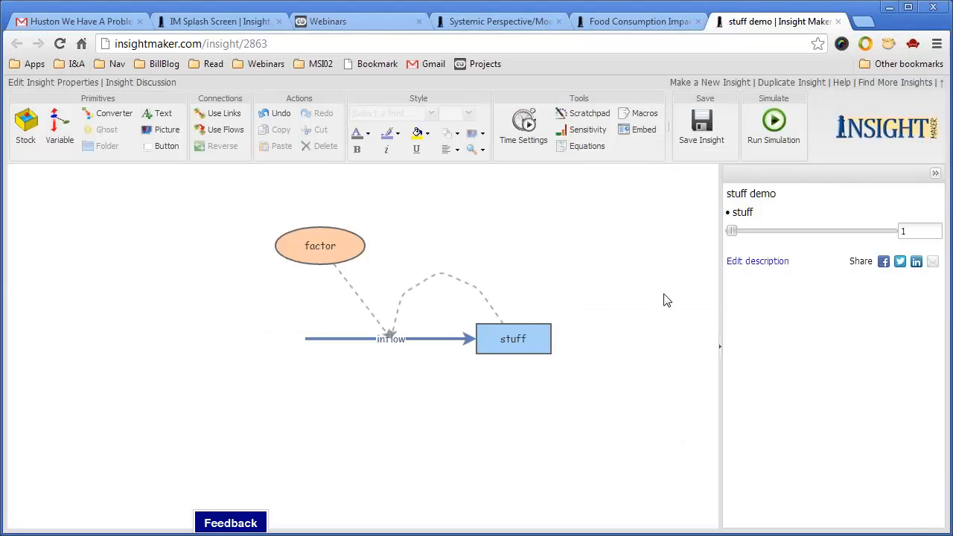
Run a 50-run sensitivity analysis monitoring the stuff stock, examine its quantiles chart, and close the results
click(588, 131)
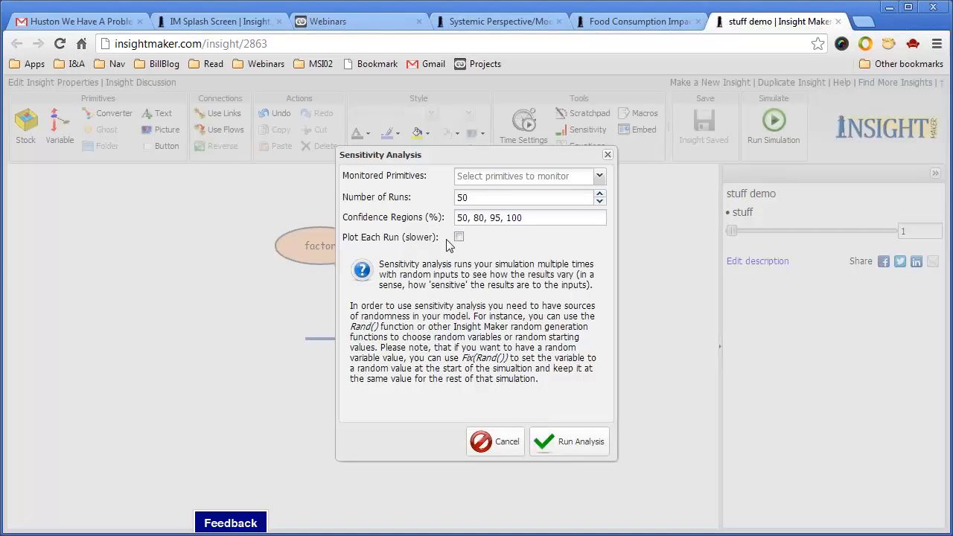
click(579, 447)
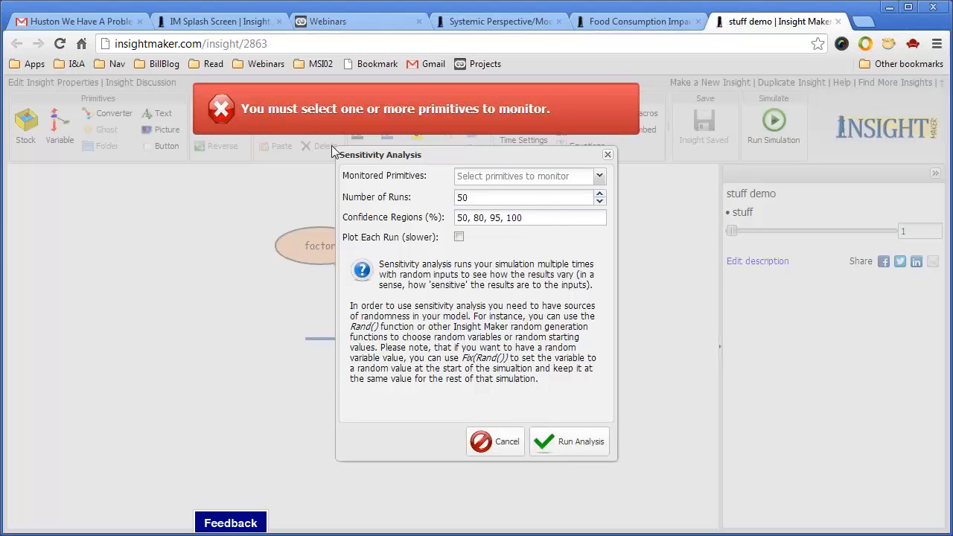
click(599, 175)
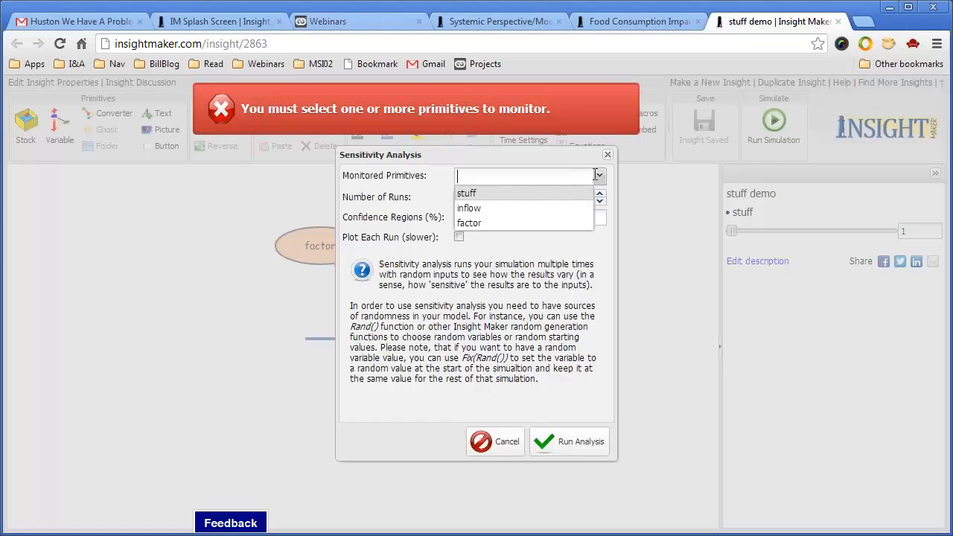
click(540, 195)
click(572, 444)
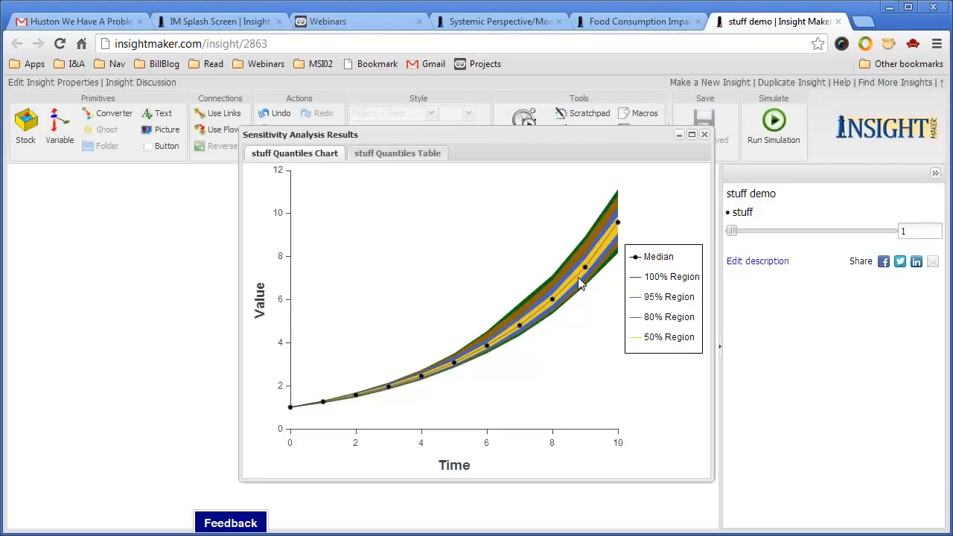
drag(528, 134, 451, 109)
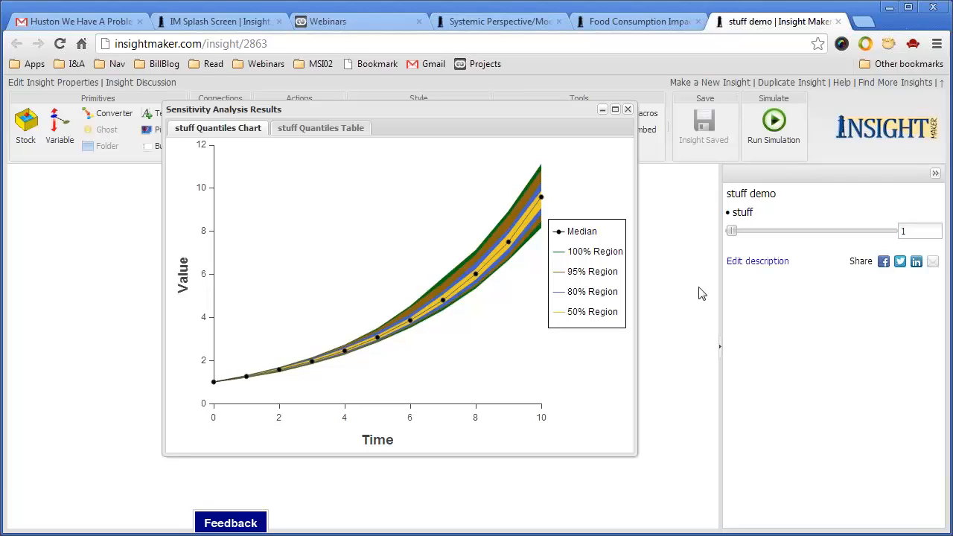
click(628, 110)
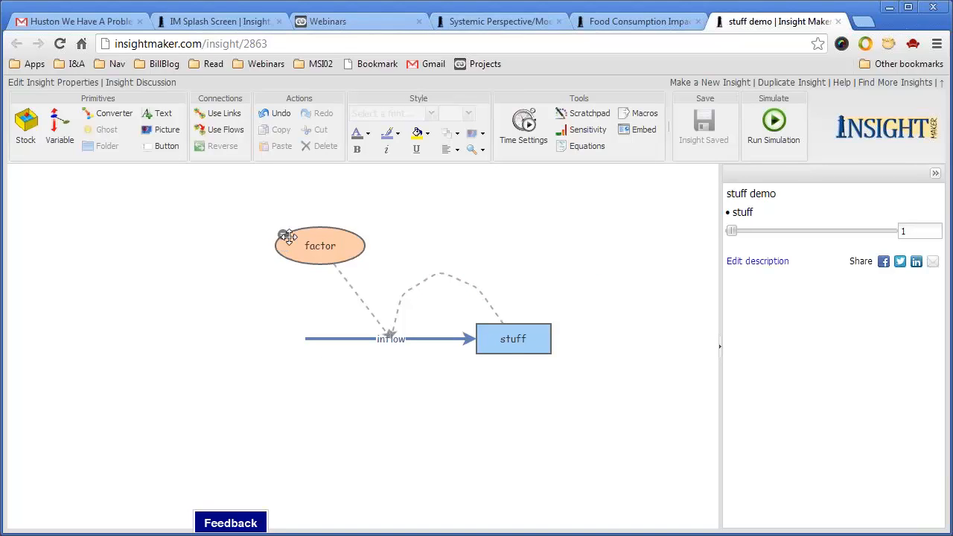
Rerun the sensitivity analysis with factor added to the monitored primitives, compare the factor and stuff quantiles charts, and close the results
click(587, 130)
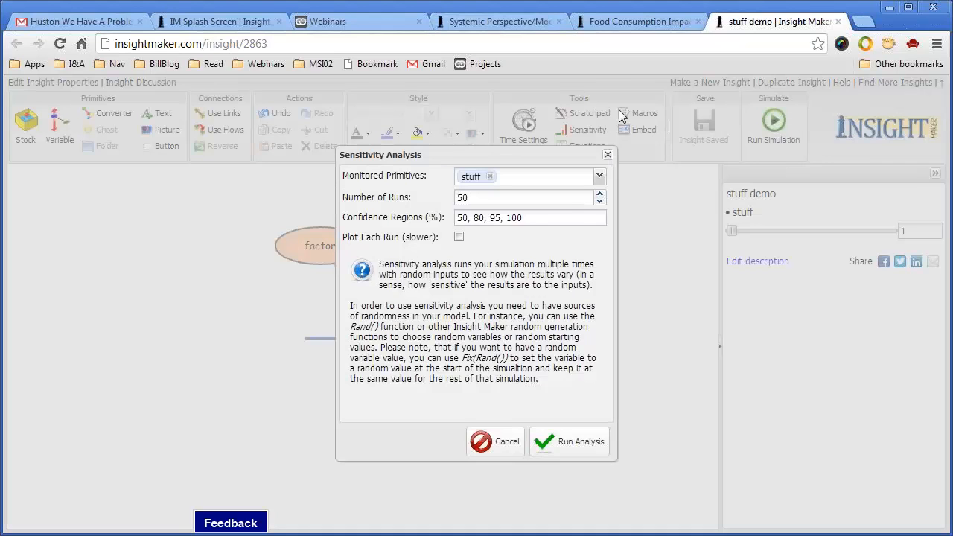
click(600, 177)
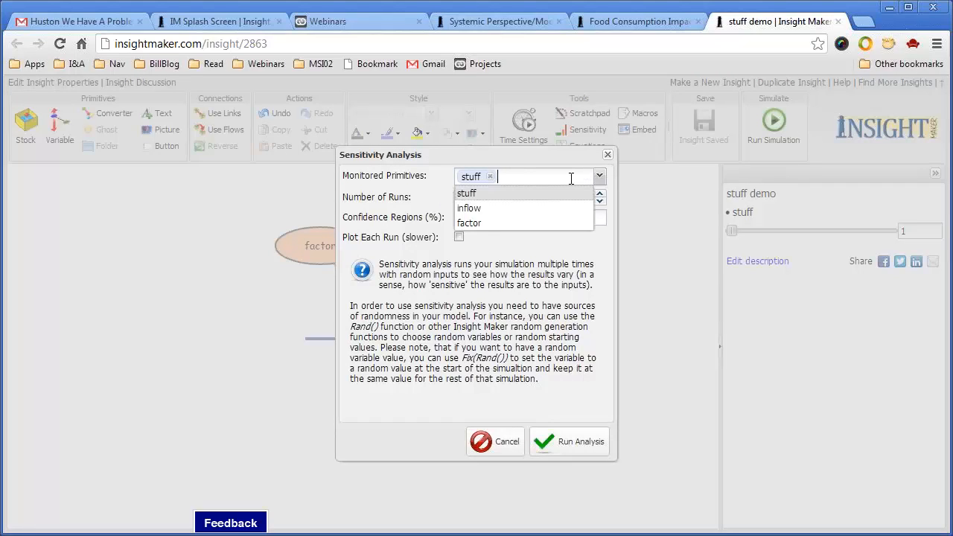
click(480, 225)
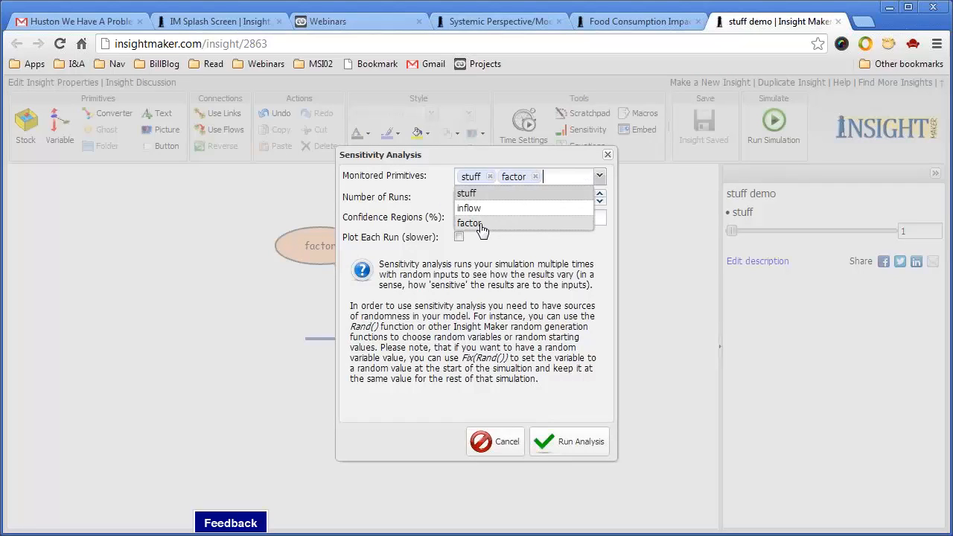
click(566, 444)
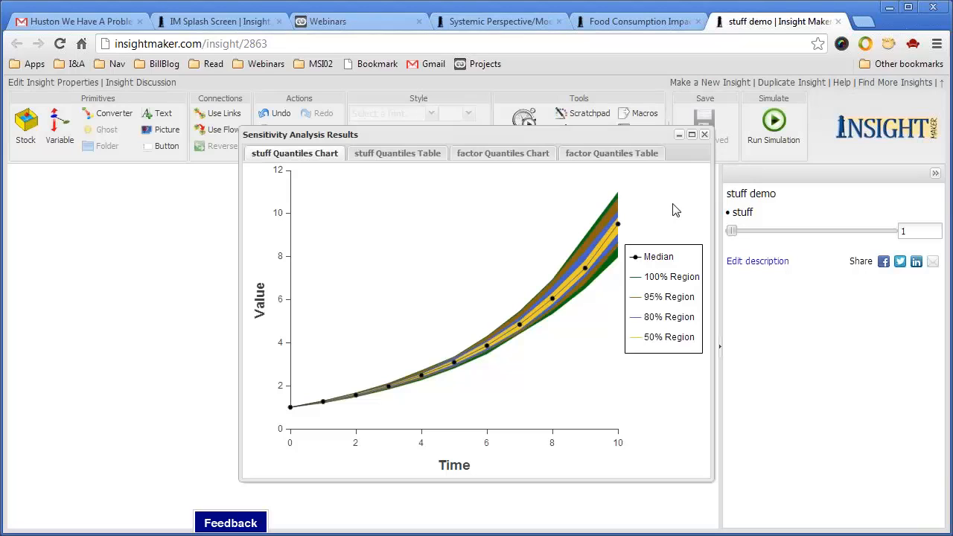
click(505, 155)
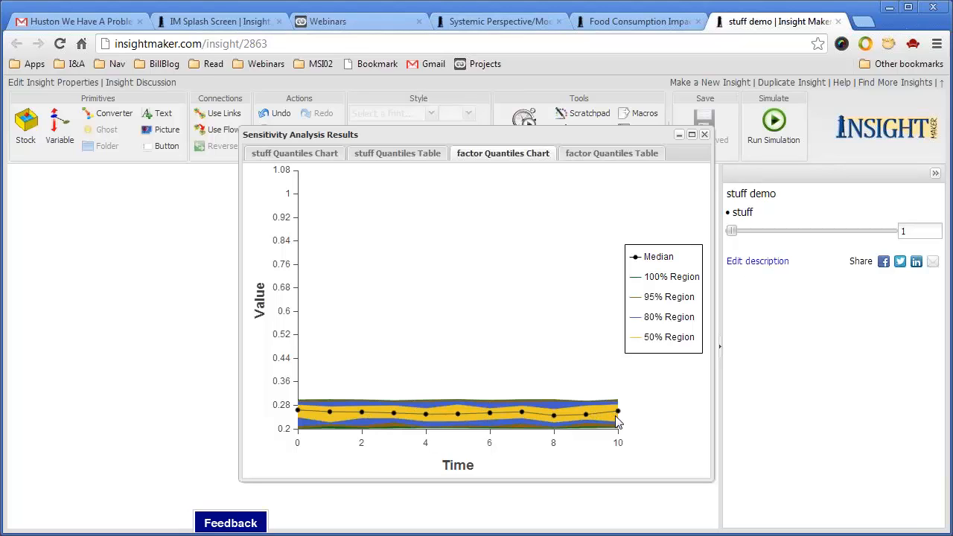
click(316, 159)
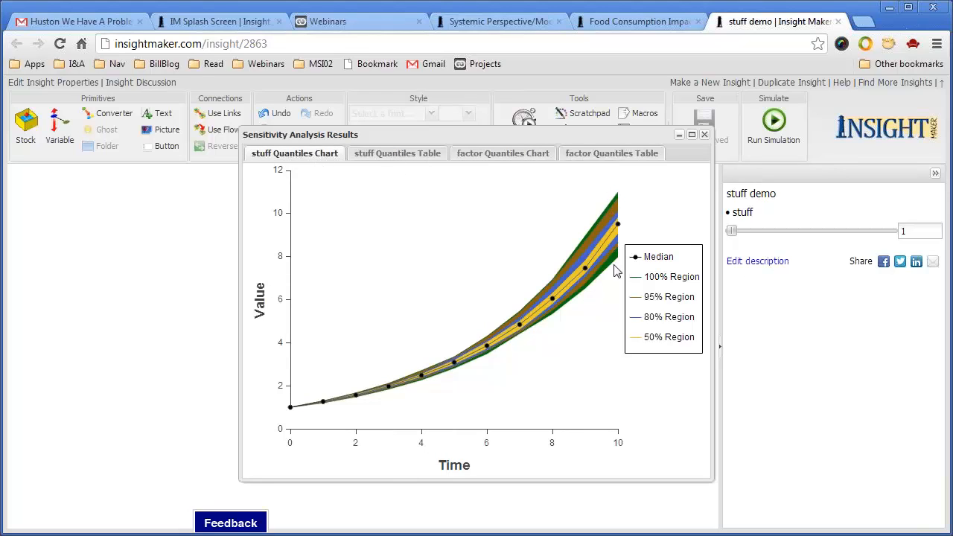
click(705, 135)
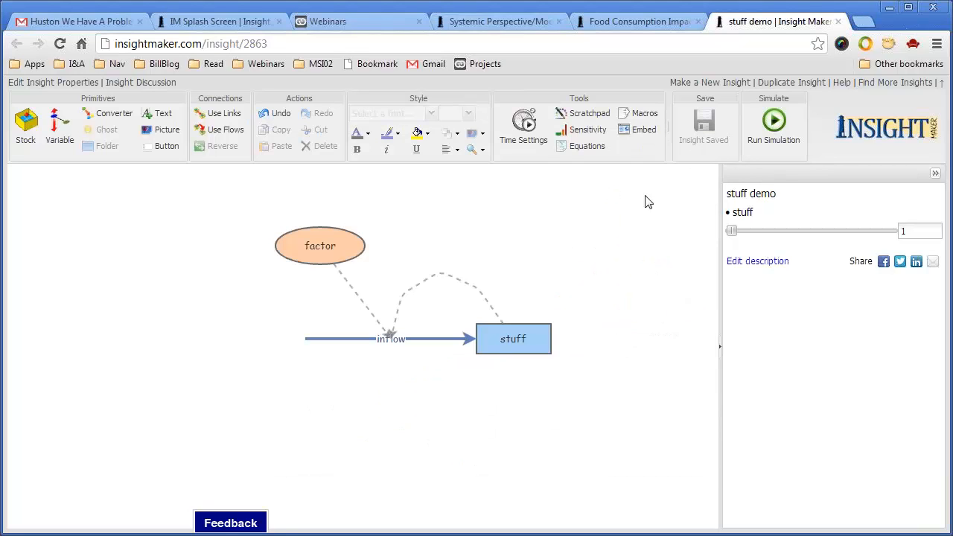
Review the example macros without adding any, and check the stuff stock's properties
click(643, 117)
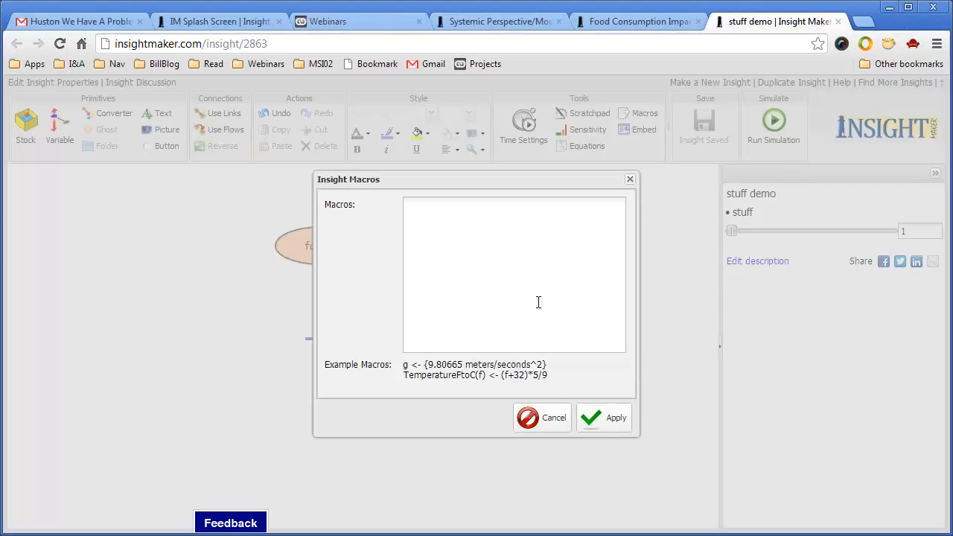
click(564, 424)
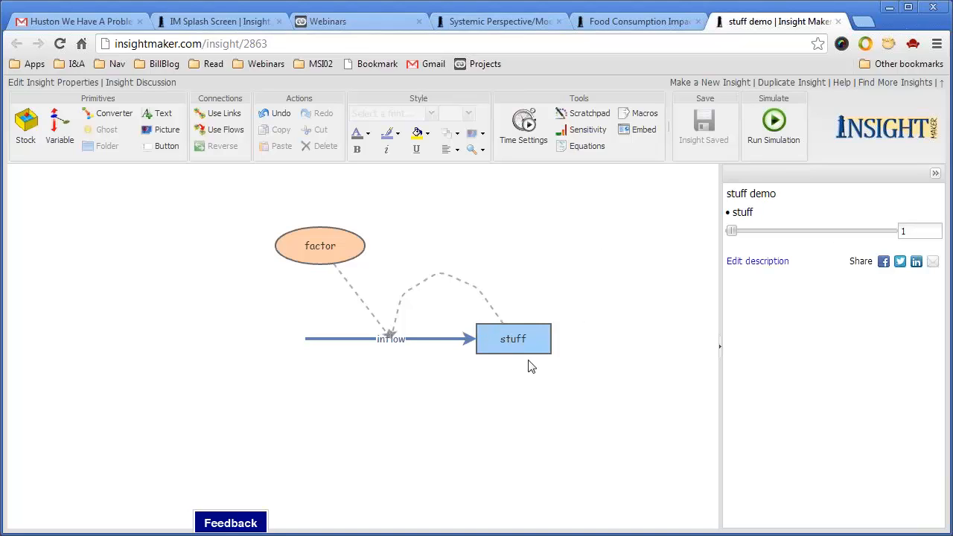
click(527, 333)
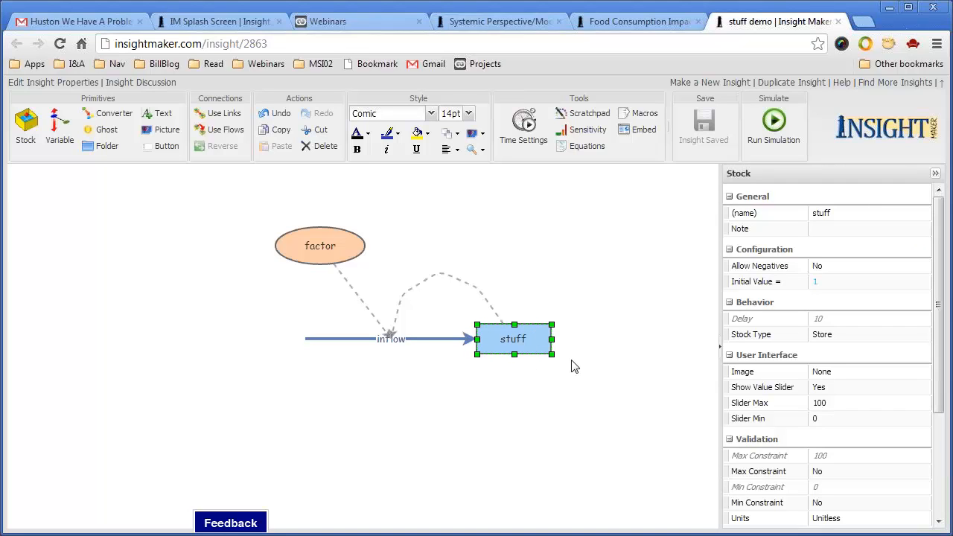
click(588, 312)
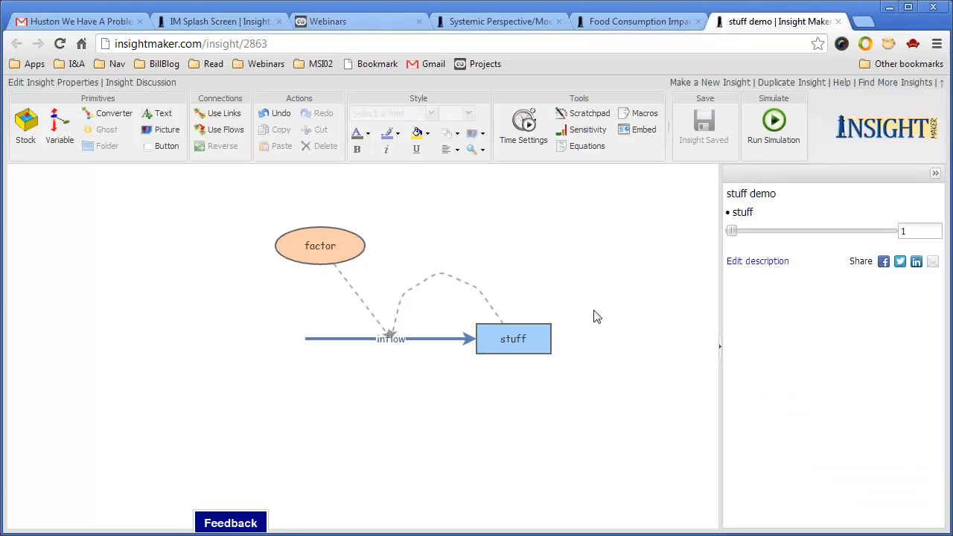
Create a new variable above the stuff stock and link it to the stock
mouse_move(537, 340)
right_click(577, 205)
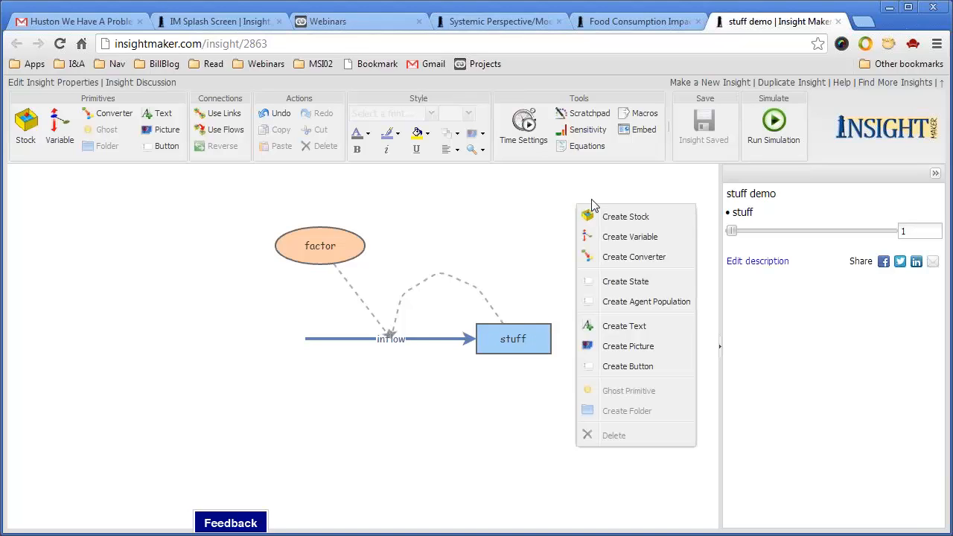
click(633, 238)
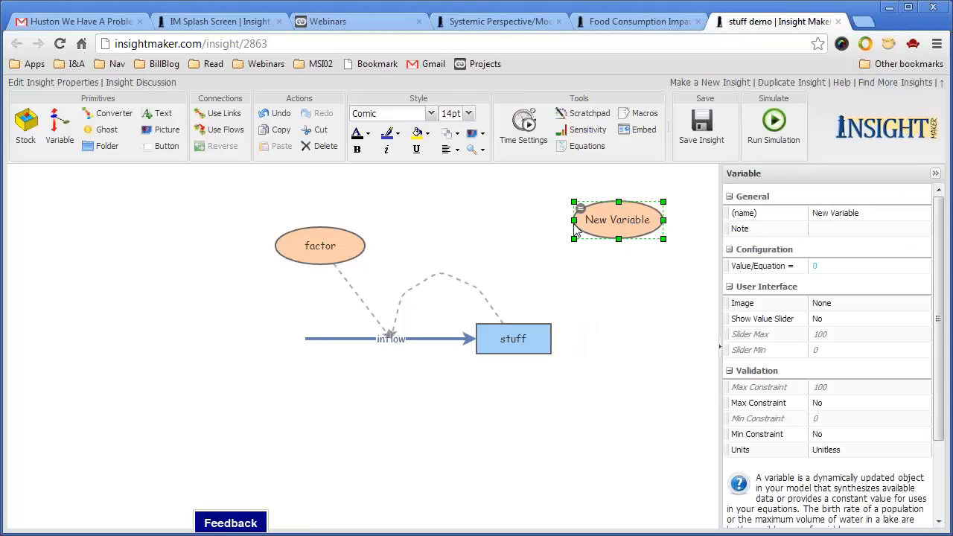
click(221, 113)
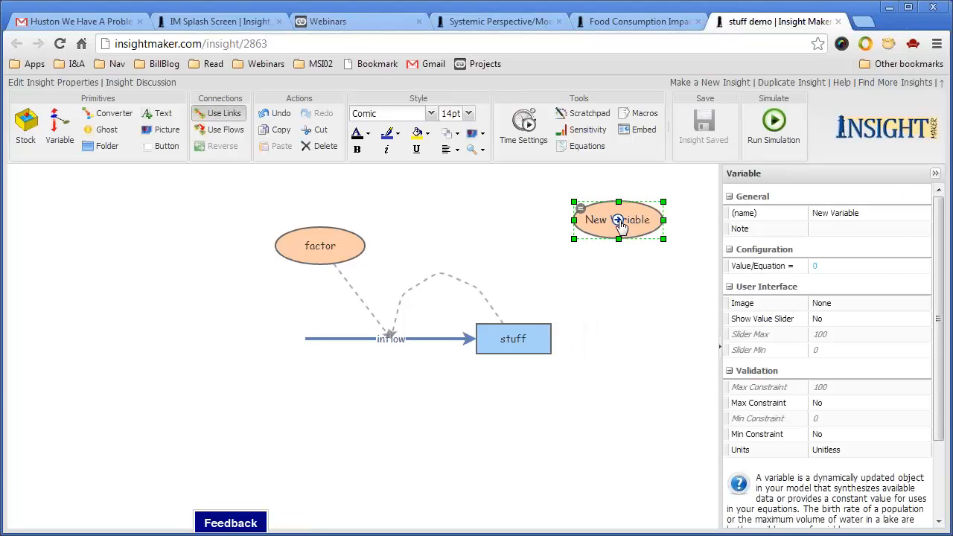
drag(620, 226, 547, 318)
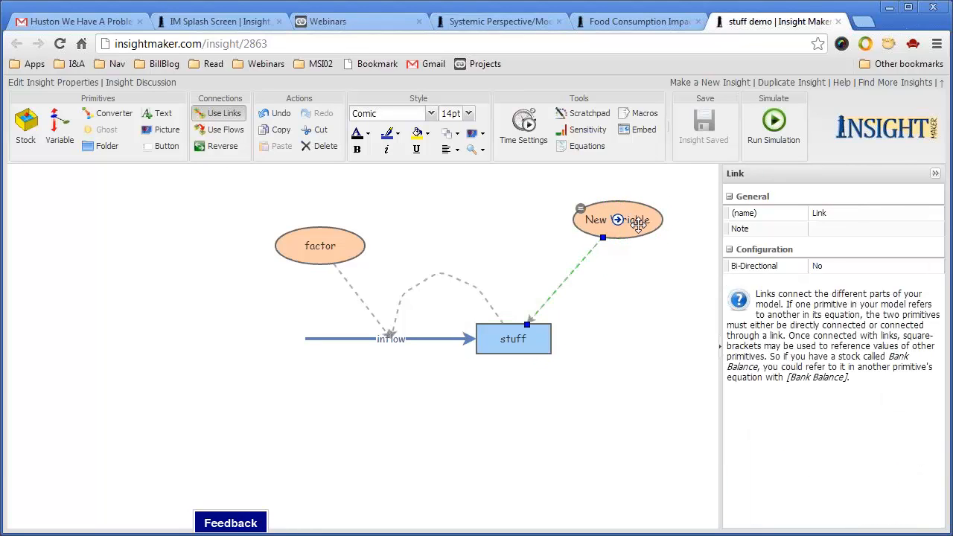
Turn on the new variable's value slider by setting Show Value Slider to Yes, with a Slider Max of 10
click(638, 226)
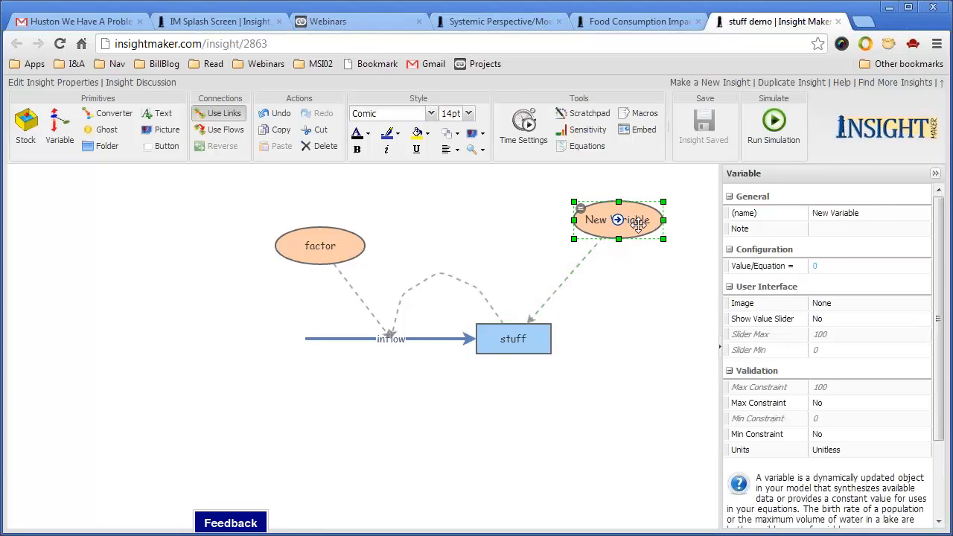
click(921, 320)
click(924, 320)
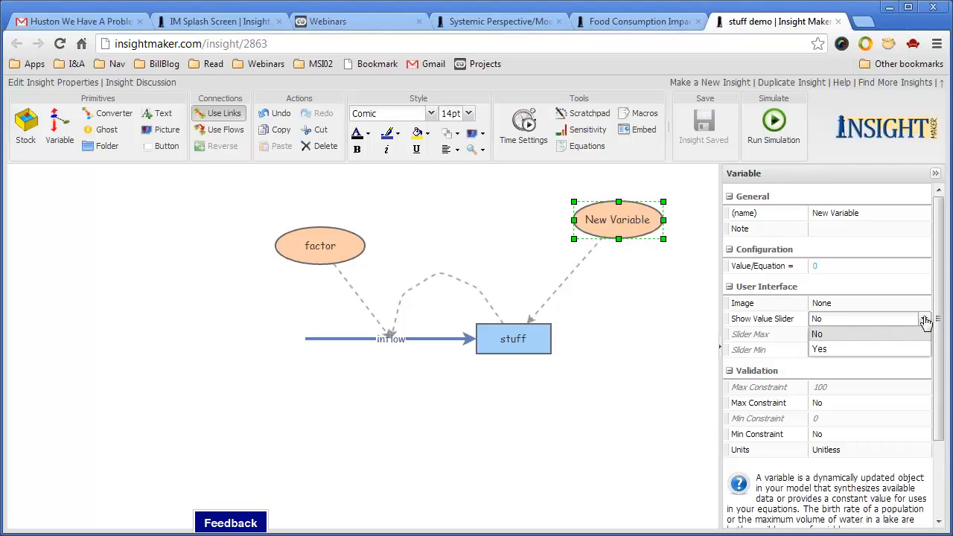
click(913, 355)
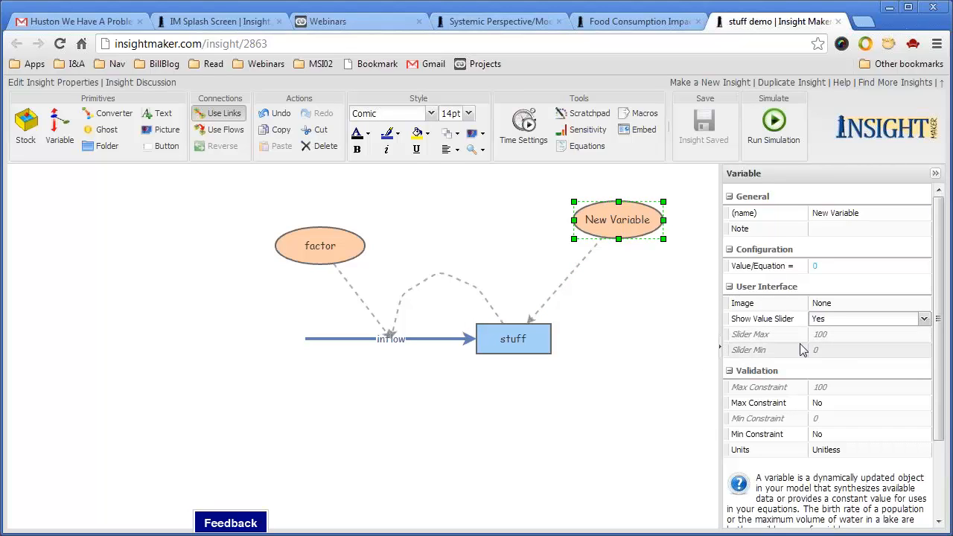
click(851, 335)
click(851, 335)
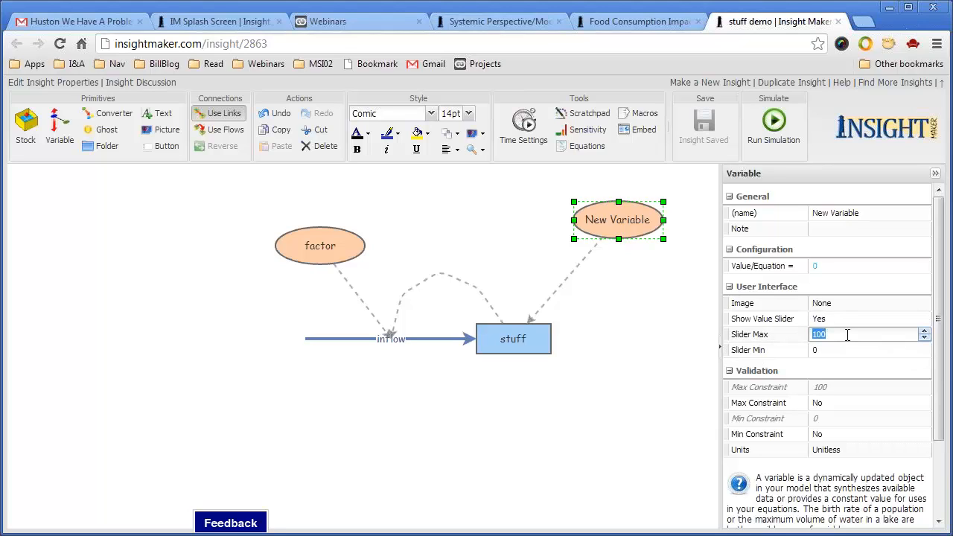
text(10)
click(645, 374)
Turn off the stuff stock's value slider by setting Show Value Slider to No
click(548, 341)
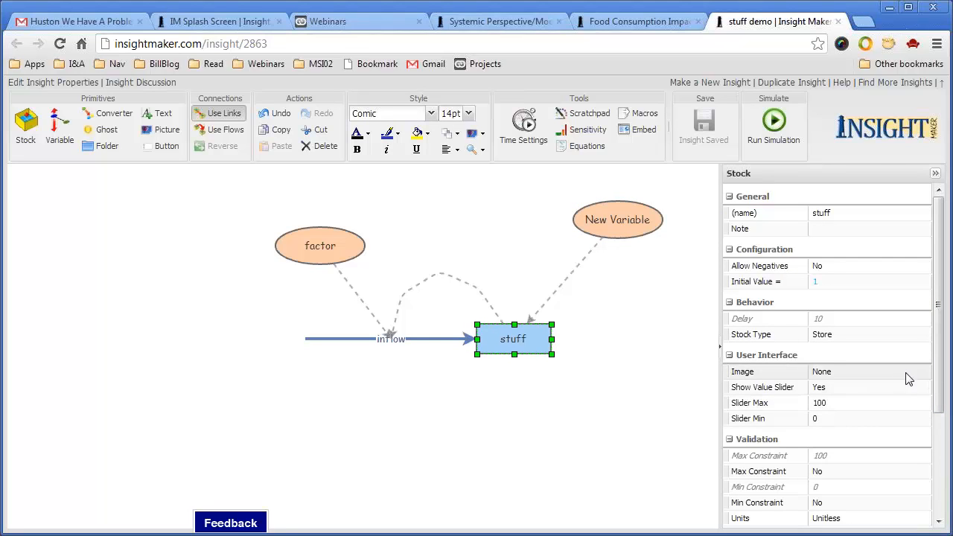
click(926, 388)
click(925, 388)
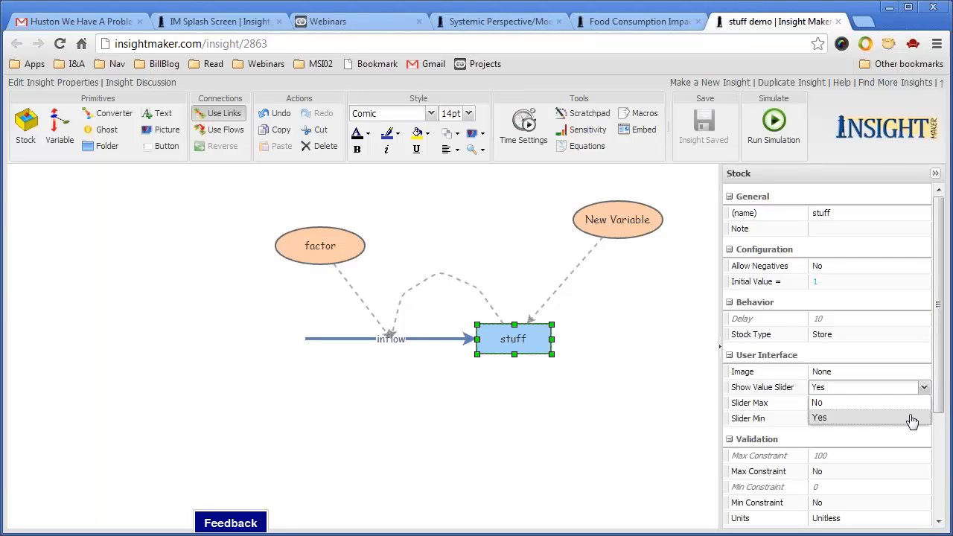
click(901, 404)
click(663, 398)
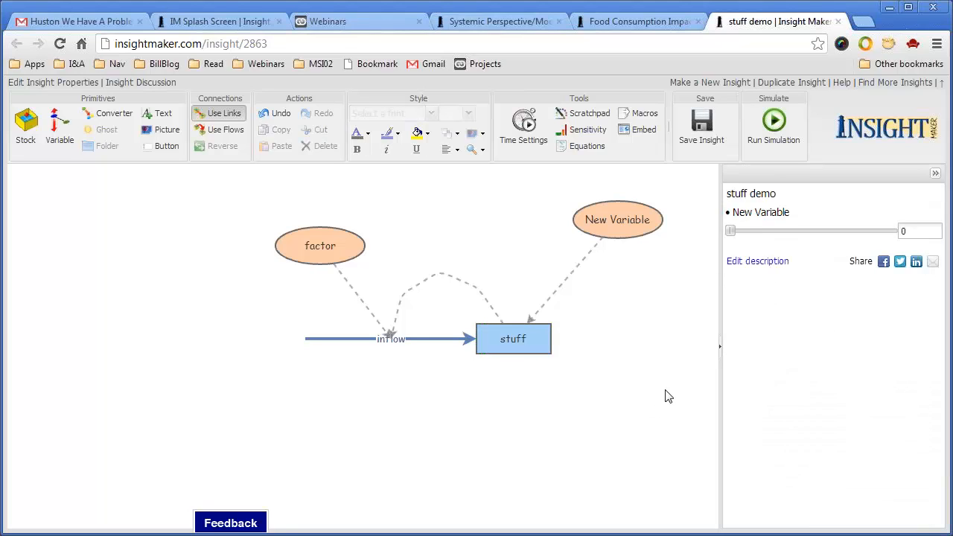
click(541, 342)
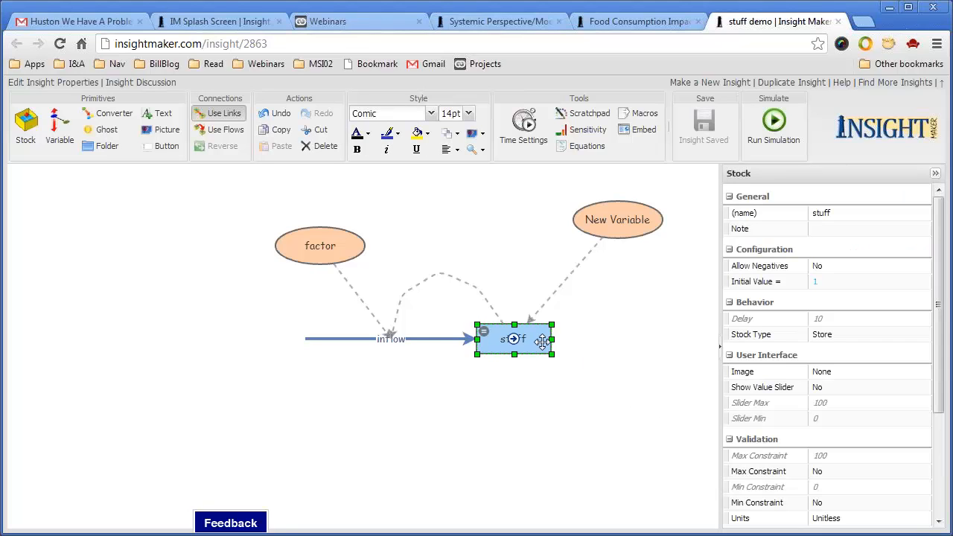
click(636, 220)
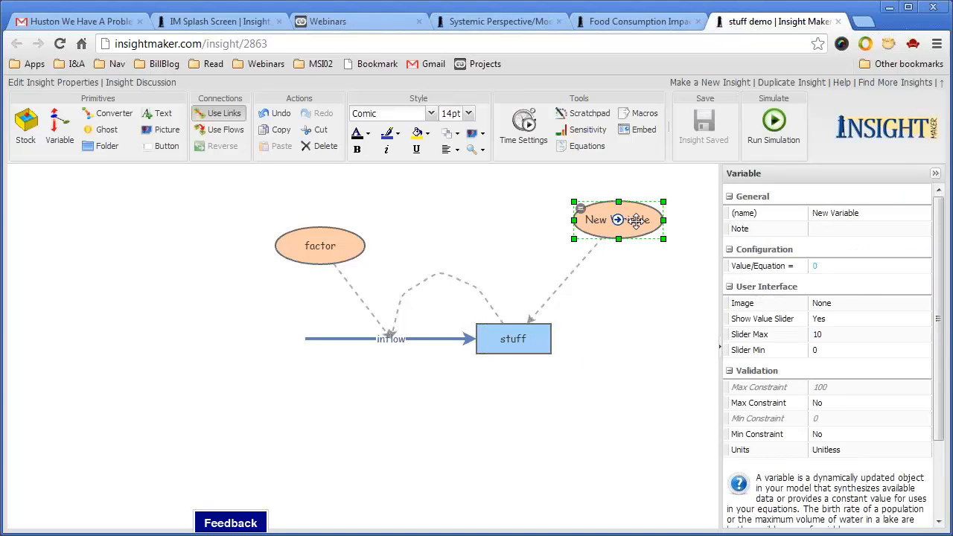
click(635, 270)
click(645, 221)
click(648, 275)
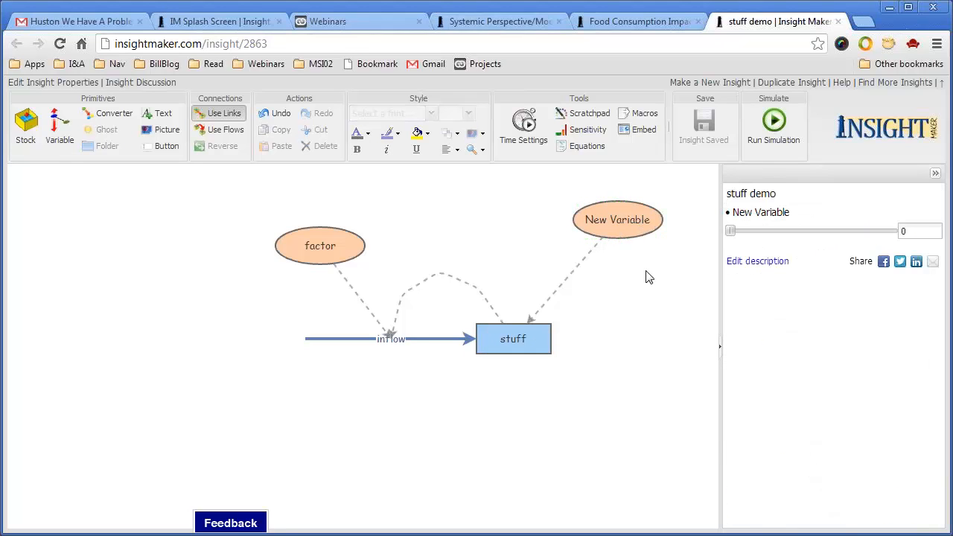
Rename the new variable as initial stuff and set its slider value to 1
double_click(636, 219)
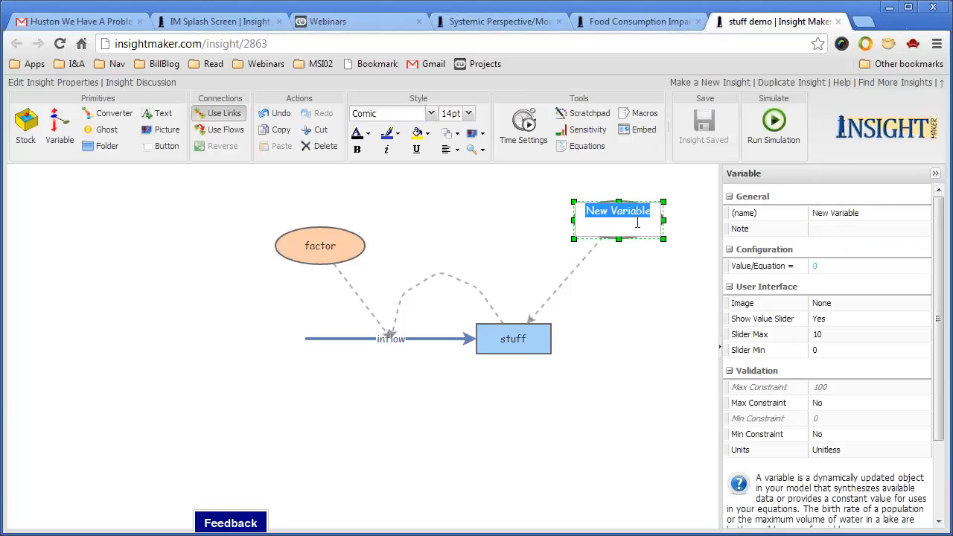
text(initial sty)
text(ff)
click(674, 341)
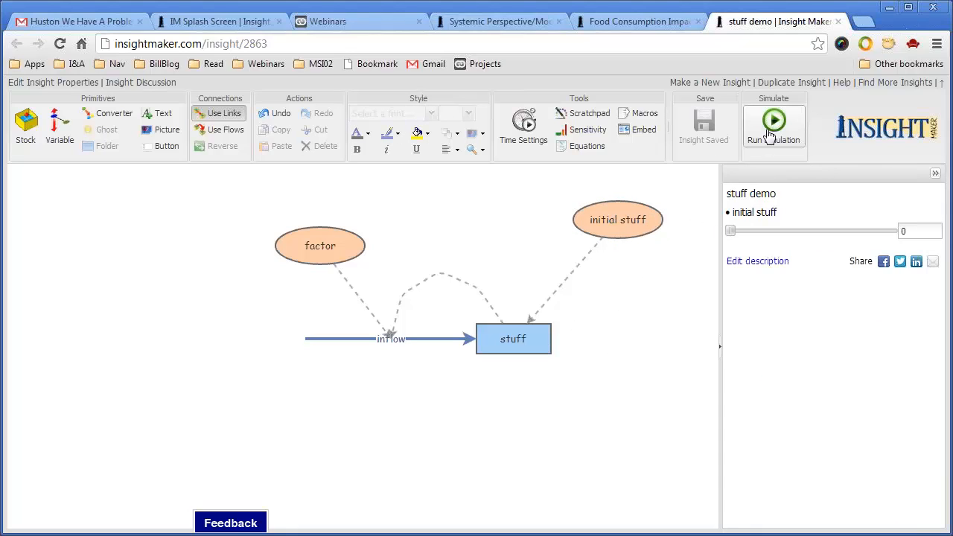
double_click(912, 230)
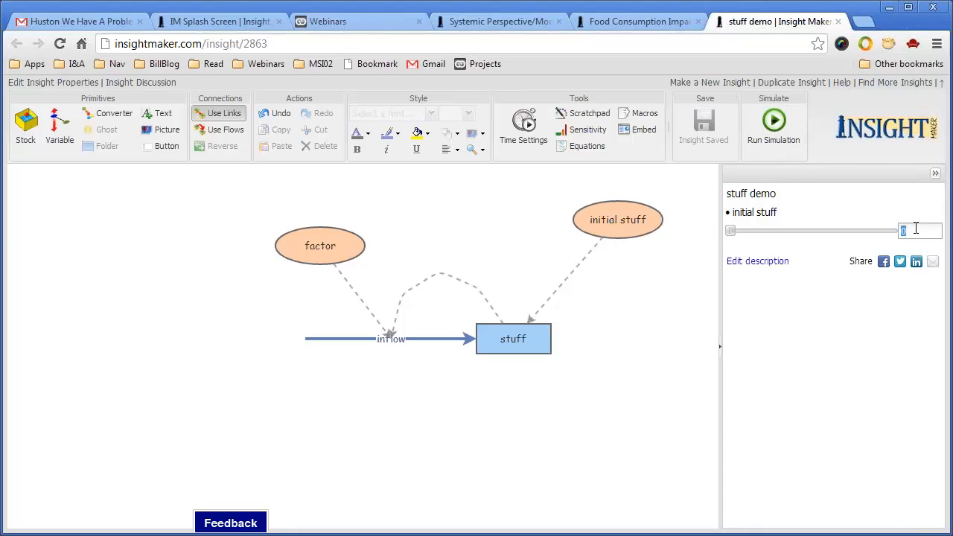
text(1)
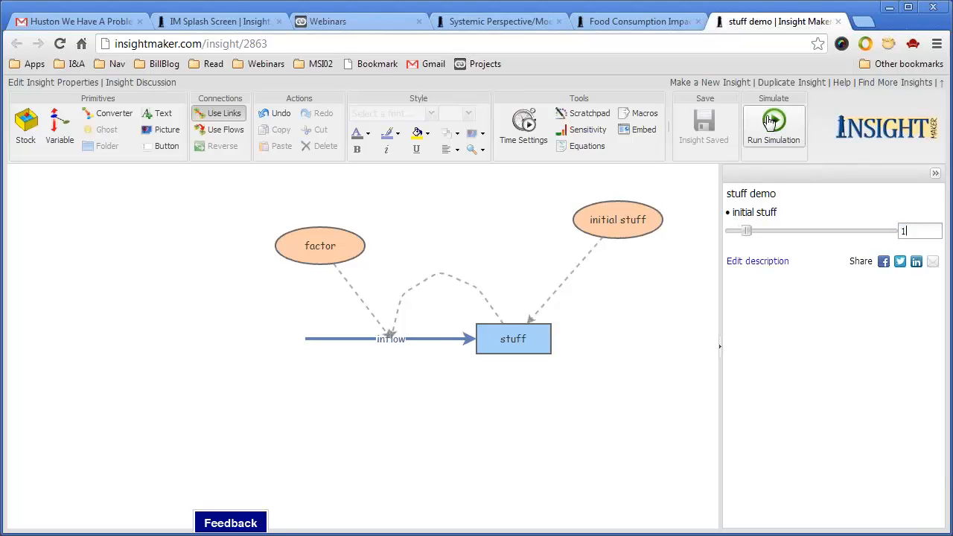
Run the stuff demo simulation with the initial stuff variable linked, and close the results after viewing the chart
click(777, 124)
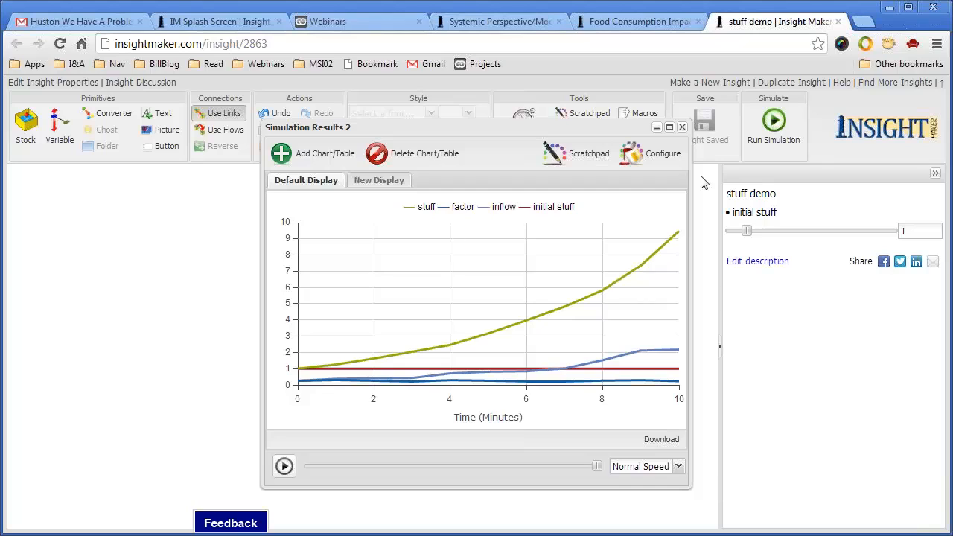
click(683, 128)
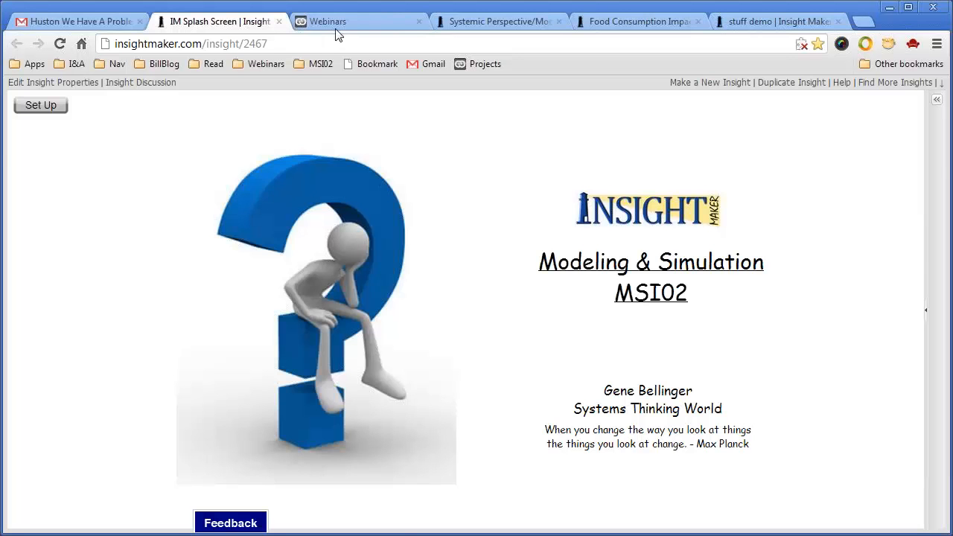
Switch to the Webinars map in Comapping and open The Best Place to Start? page under Developing Models to read it
click(328, 21)
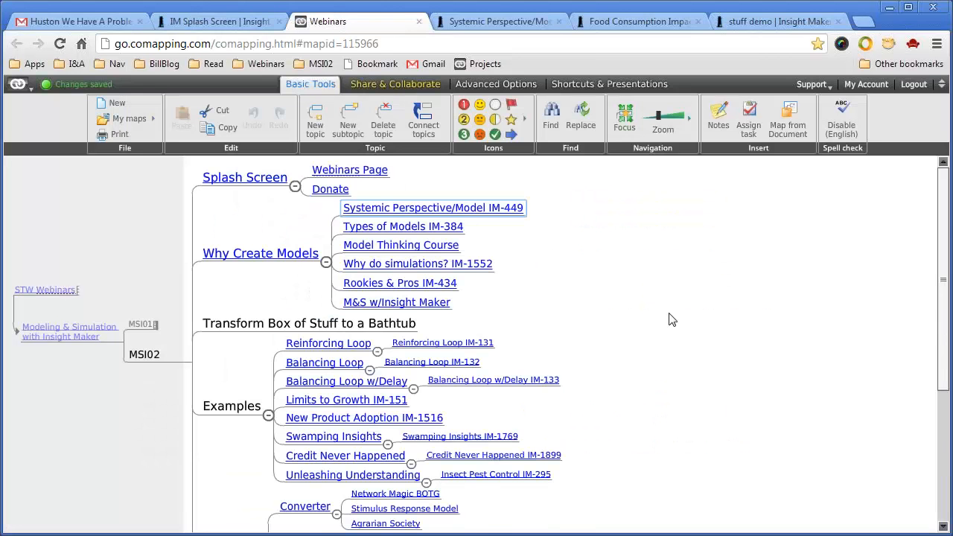
scroll(671, 318, down, 2)
scroll(670, 319, down, 2)
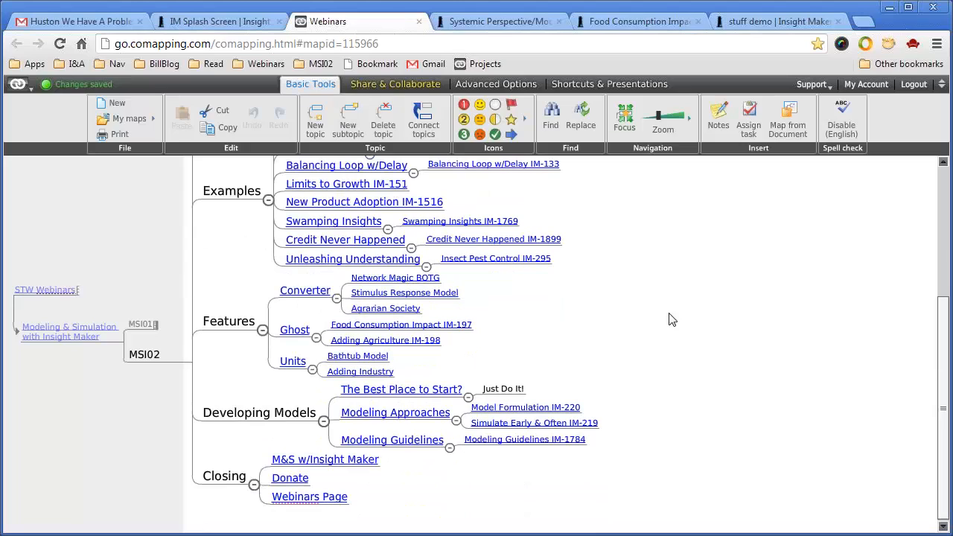
click(406, 390)
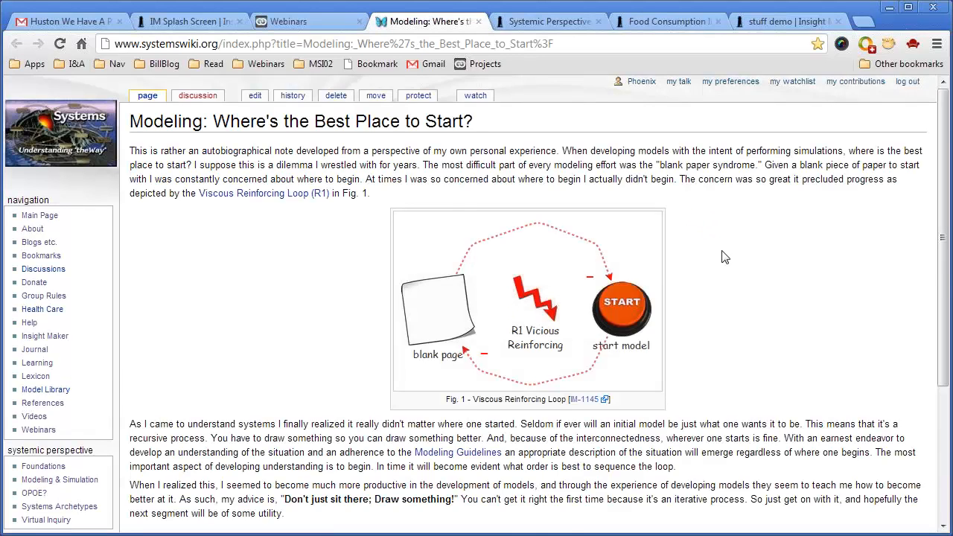
scroll(725, 257, down, 1)
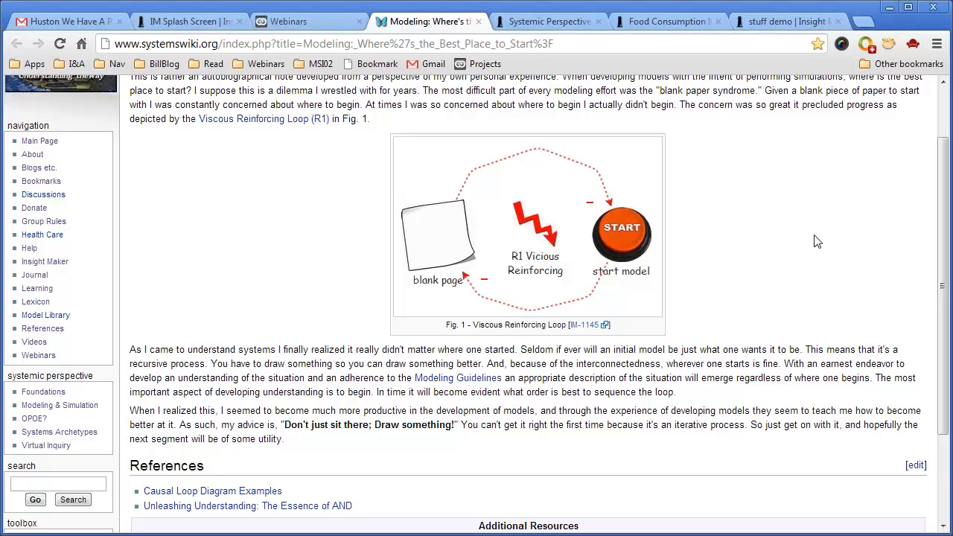
Return to the Webinars map and open the Model Formulation IM-220 insight to view its iterative modeling diagram
click(299, 22)
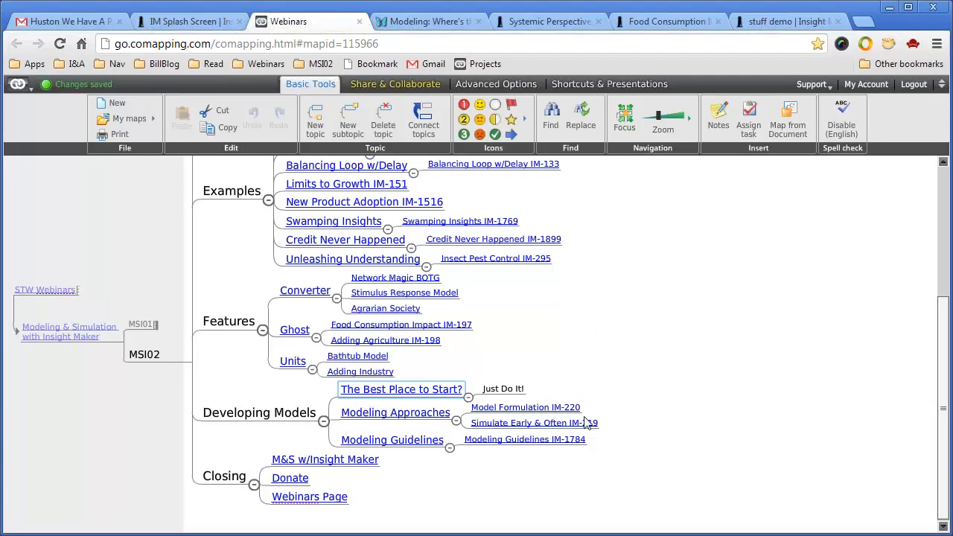
click(535, 409)
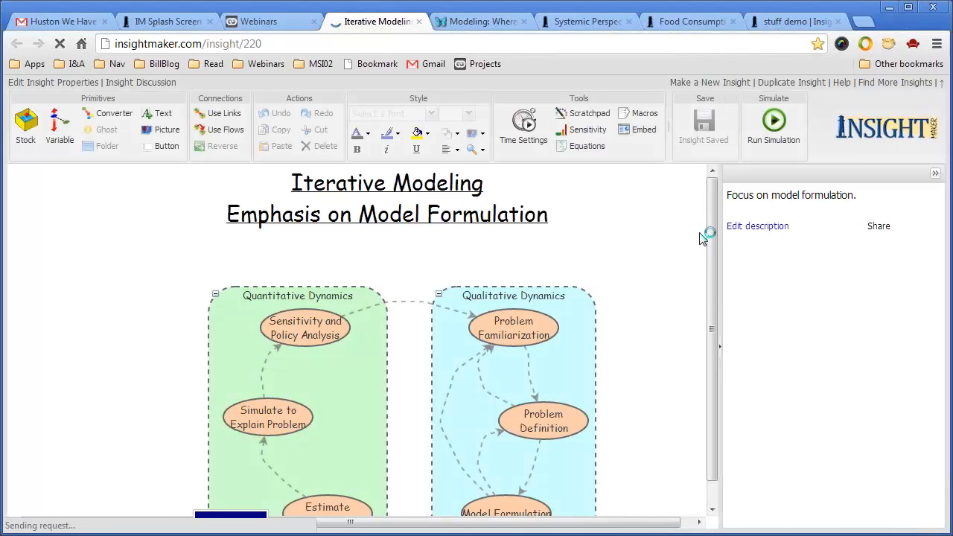
scroll(713, 298, down, 1)
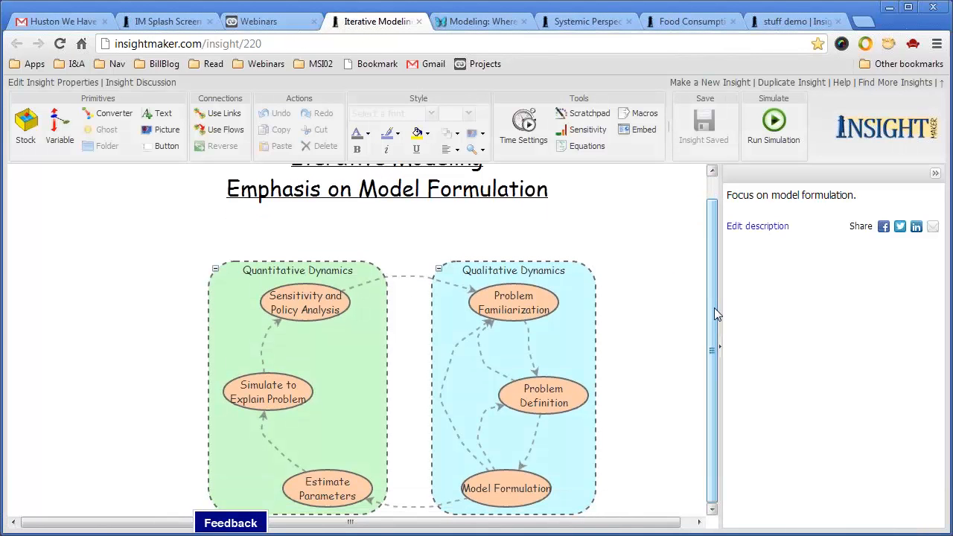